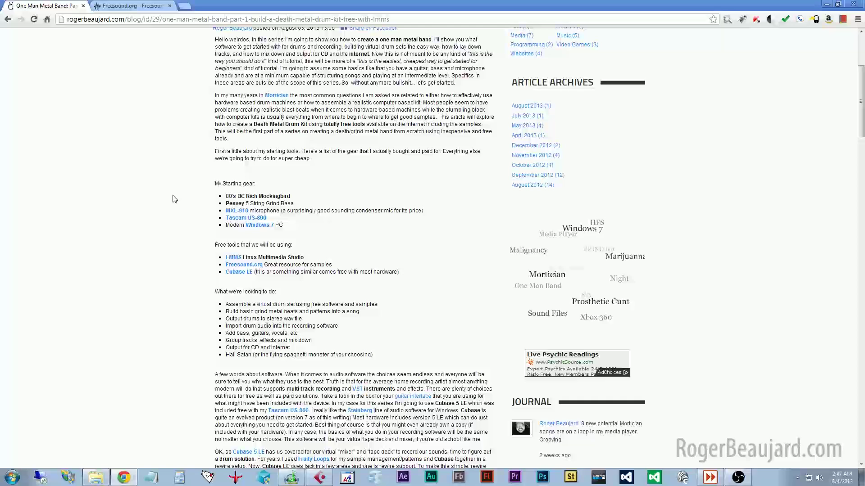
- Read the article's starting gear and free tools lists, and view the linked LMMS and Freesound sites
click(234, 258)
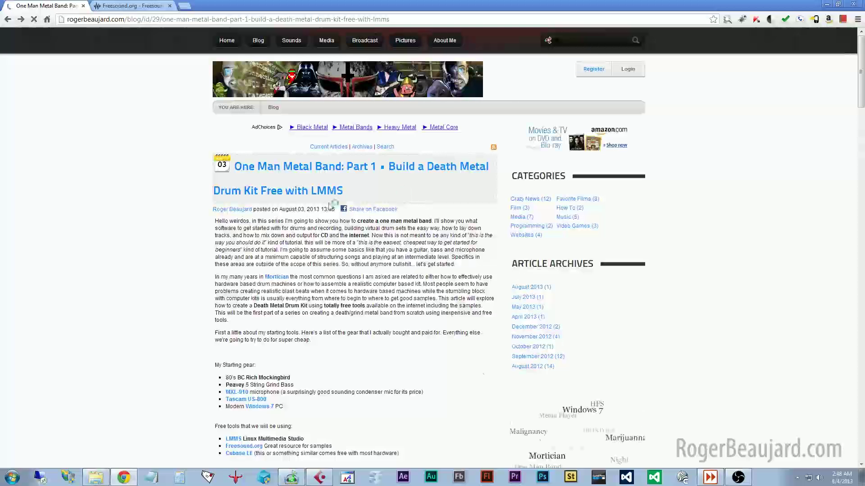
scroll(139, 198, down, 5)
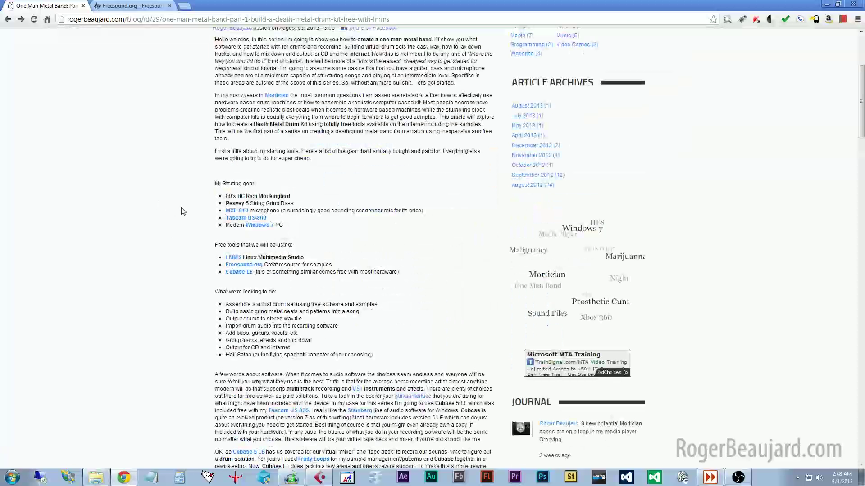
scroll(170, 230, down, 2)
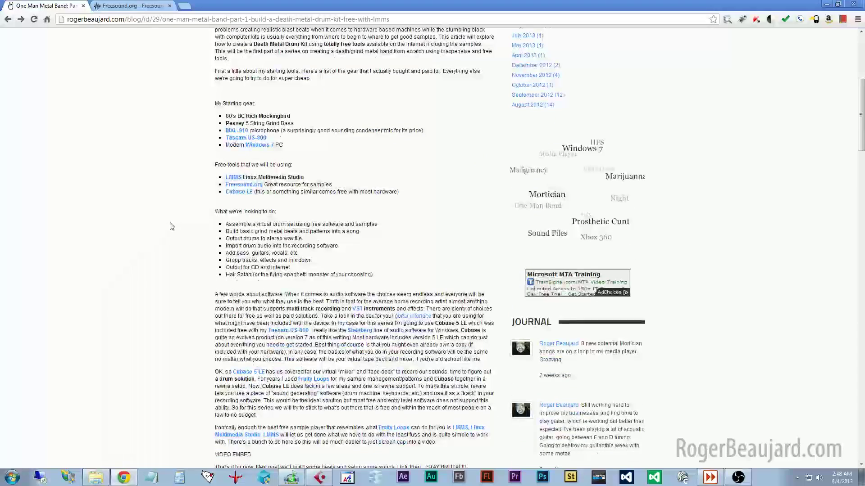
click(135, 7)
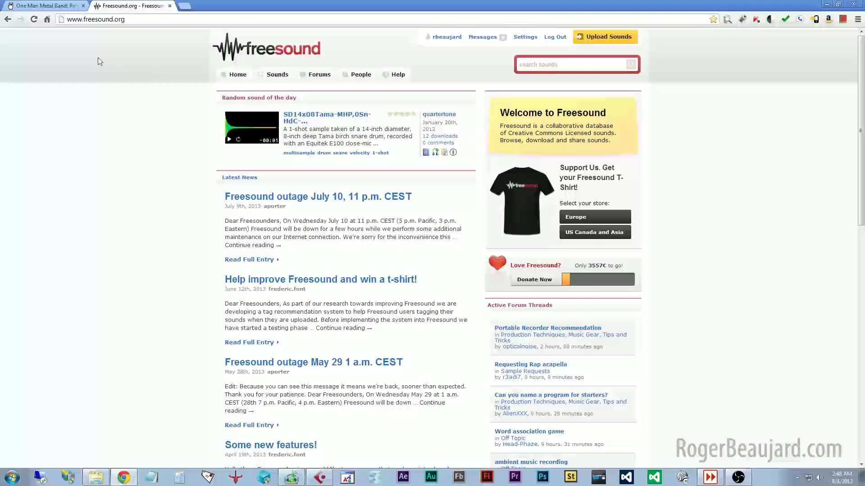
click(63, 7)
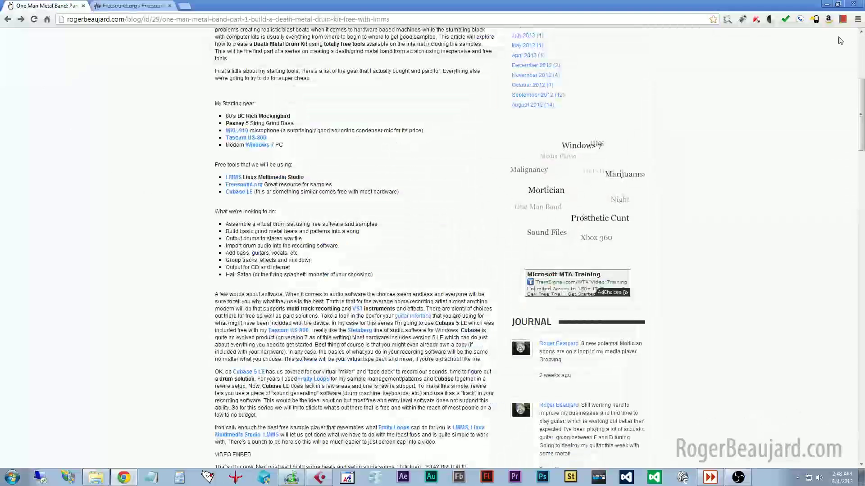
click(131, 7)
- Switch to Windows Explorer and create a folder named "Drum Samples" inside OneManBand
click(96, 478)
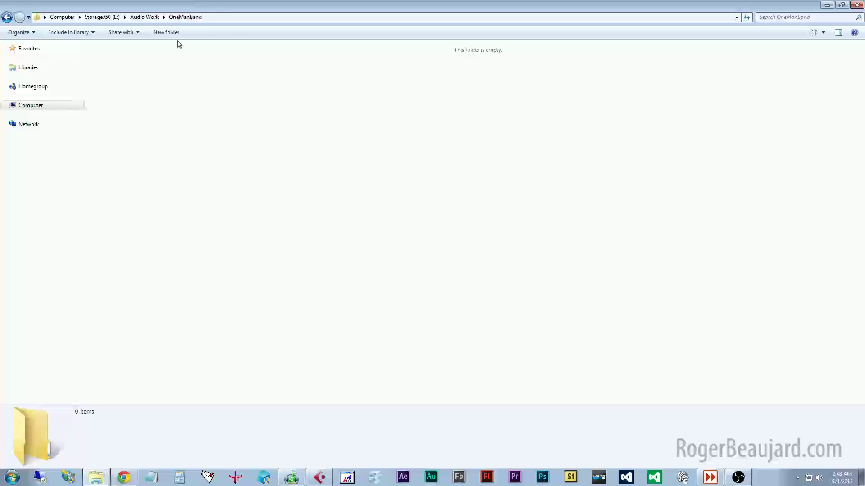
click(166, 32)
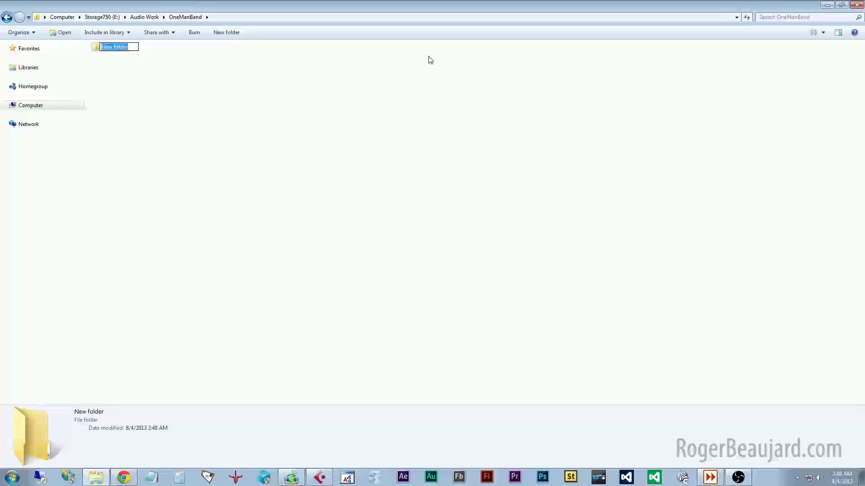
text(Drum Samples)
key(Return)
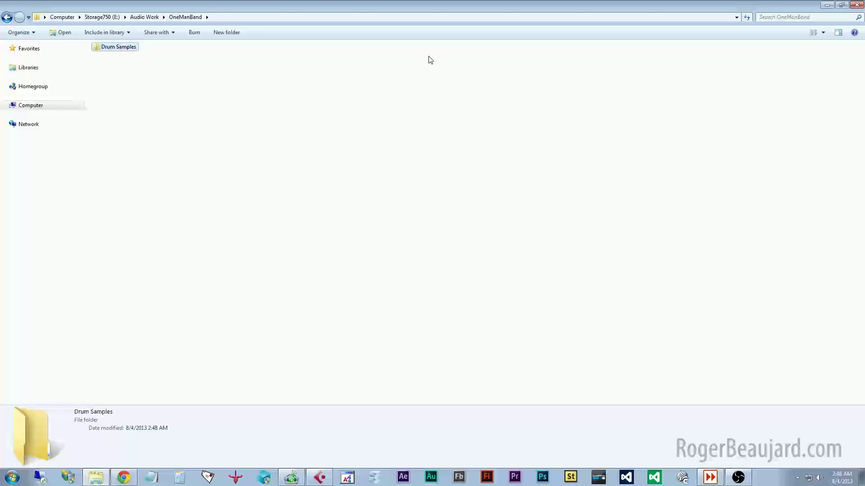
click(200, 145)
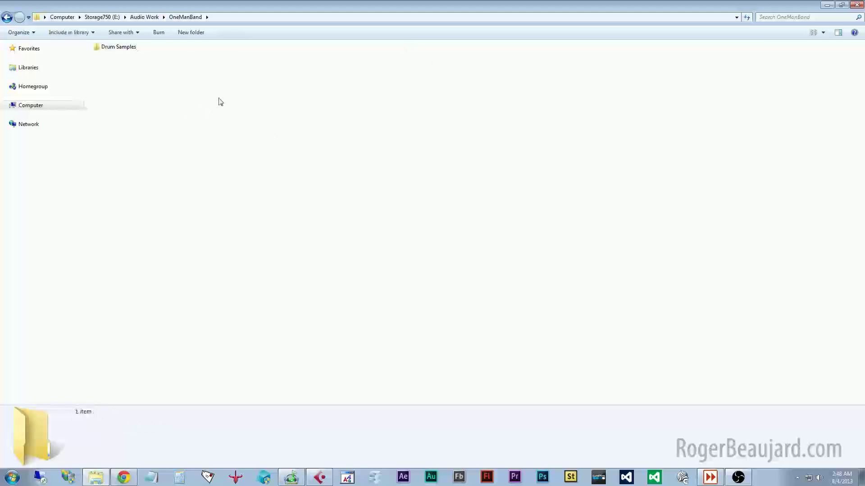
- Create a second folder named "Song1" alongside the Drum Samples folder
click(198, 33)
text(Song1)
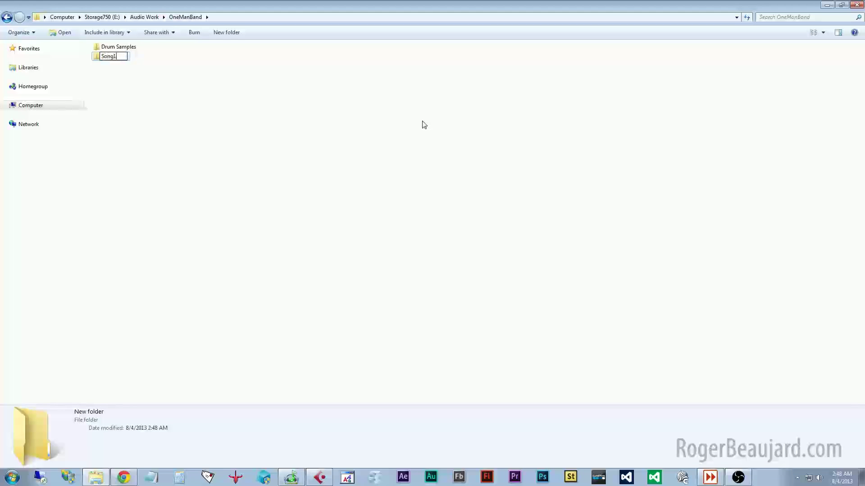
key(Return)
click(156, 86)
click(120, 46)
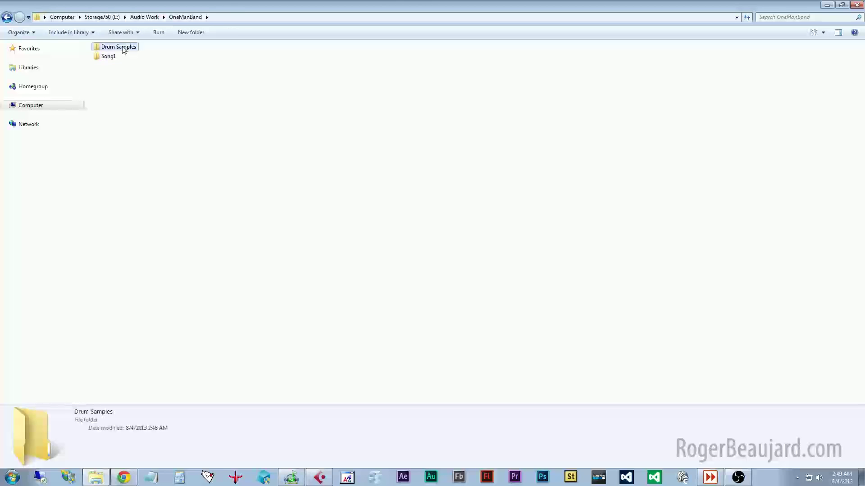
click(139, 104)
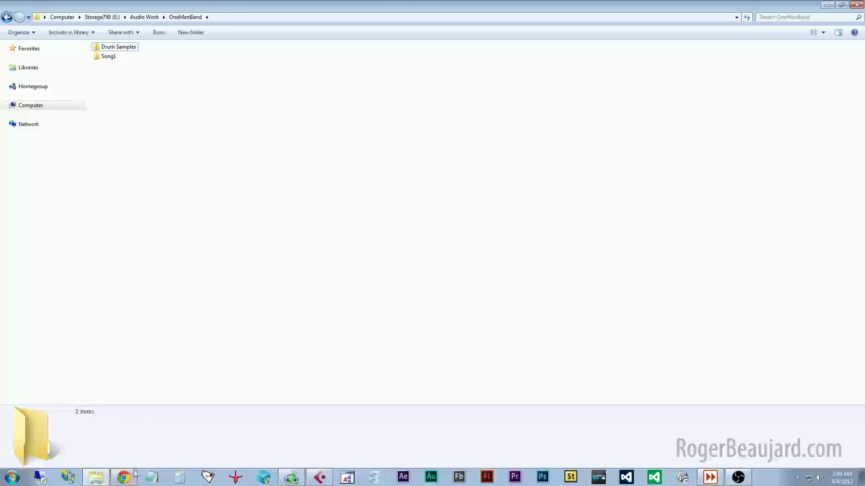
- Switch to Chrome and search Freesound for "tom tom"
click(123, 477)
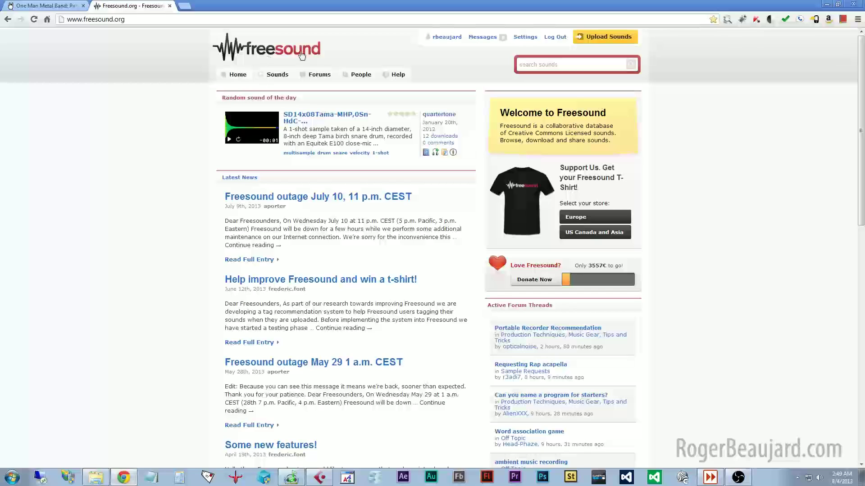
click(535, 66)
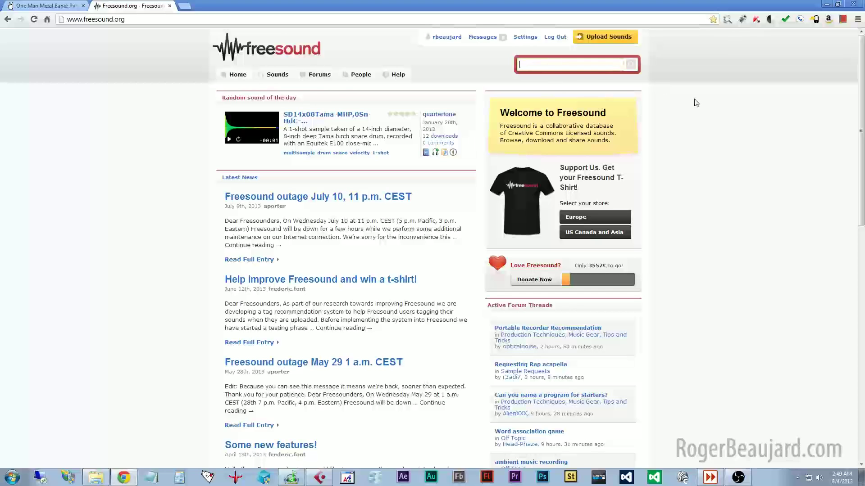
key(Down)
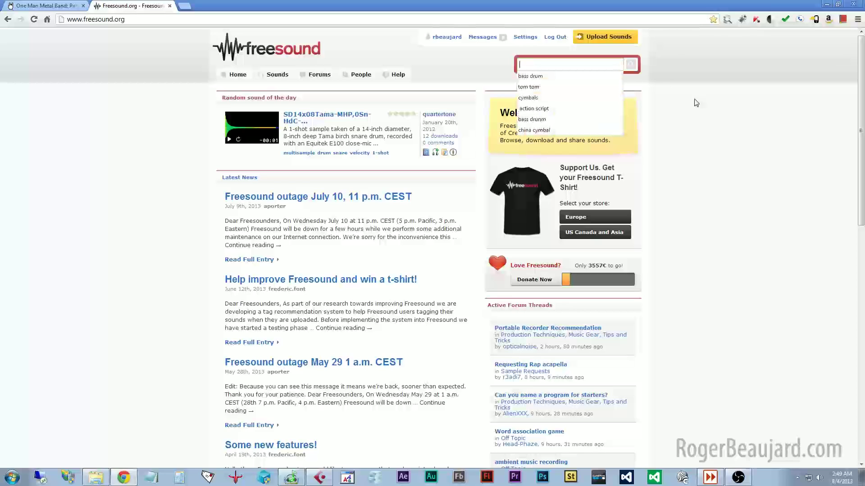
click(534, 87)
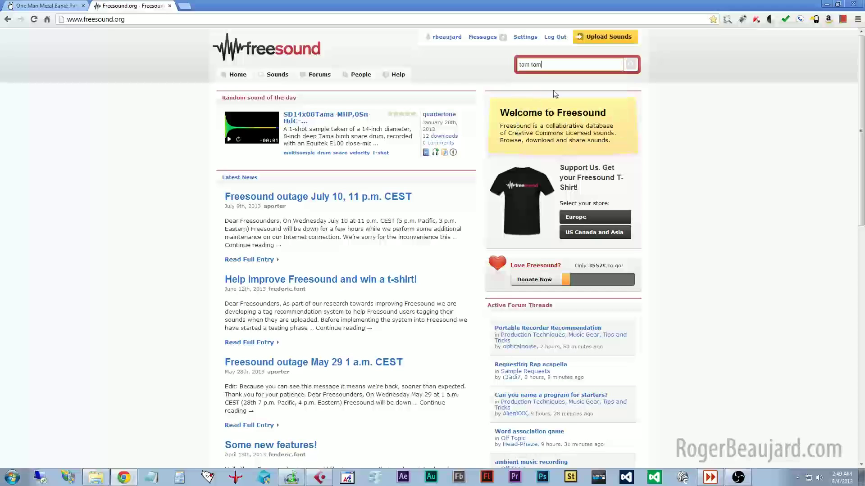
key(Return)
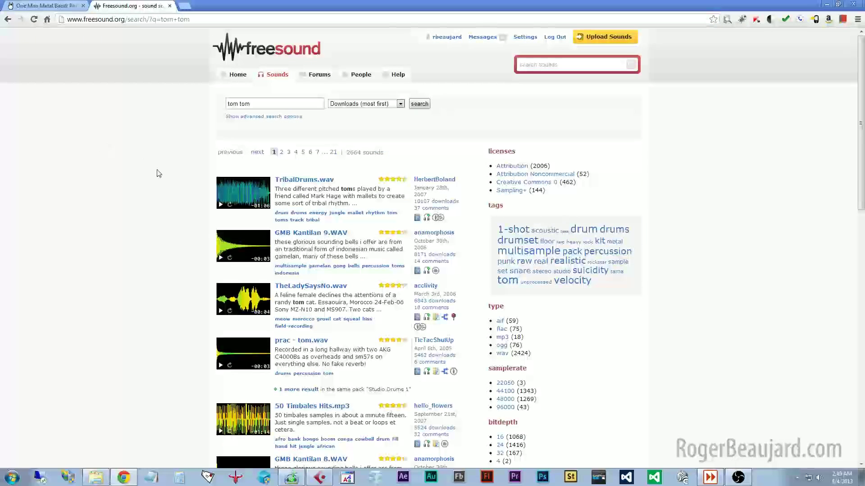
- Rerun the tom tom search sorted by Downloads (most first) and restrict it to the Creative Commons 0 license
scroll(162, 176, down, 2)
scroll(164, 177, up, 2)
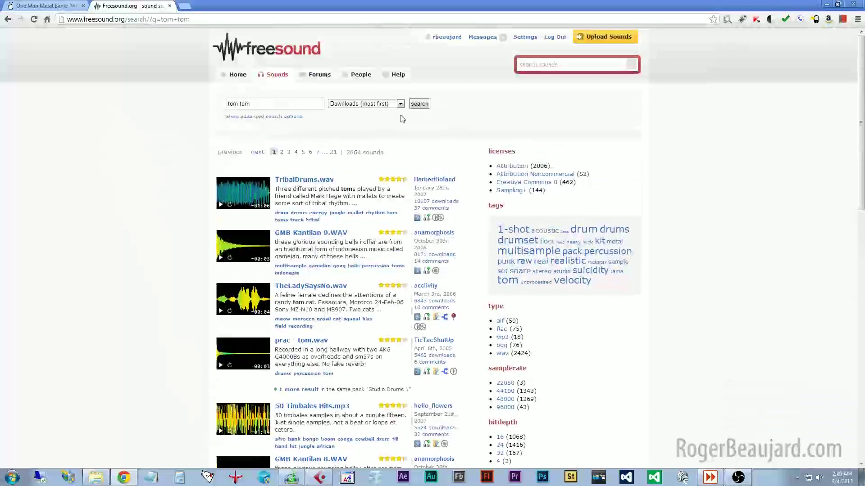
click(417, 104)
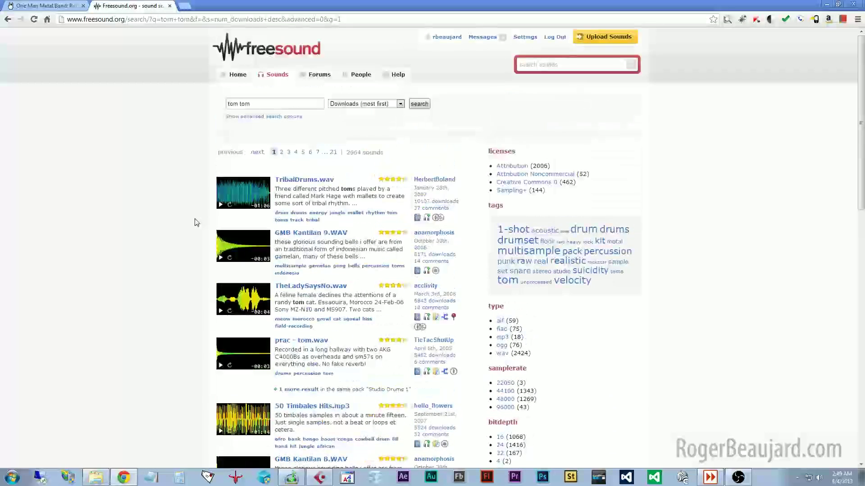
click(525, 183)
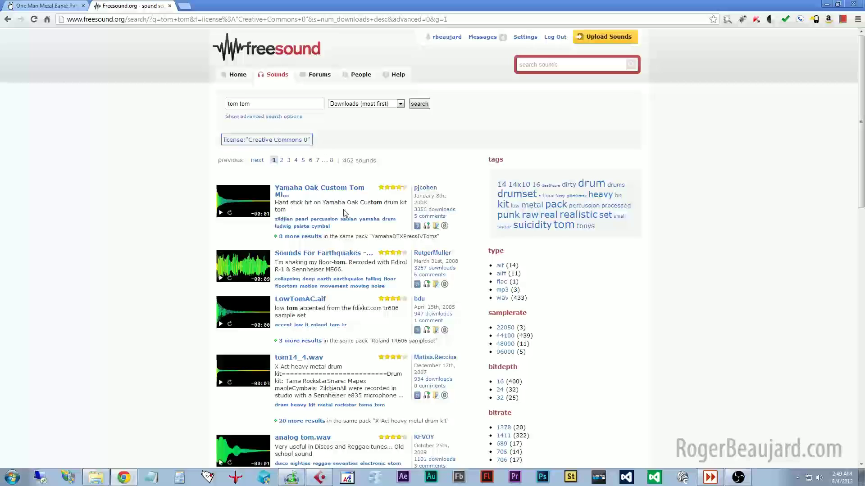
- Open the Yamaha Oak Custom Tom Mid.wav sound and audition it with looping on, ending with playback stopped
click(315, 189)
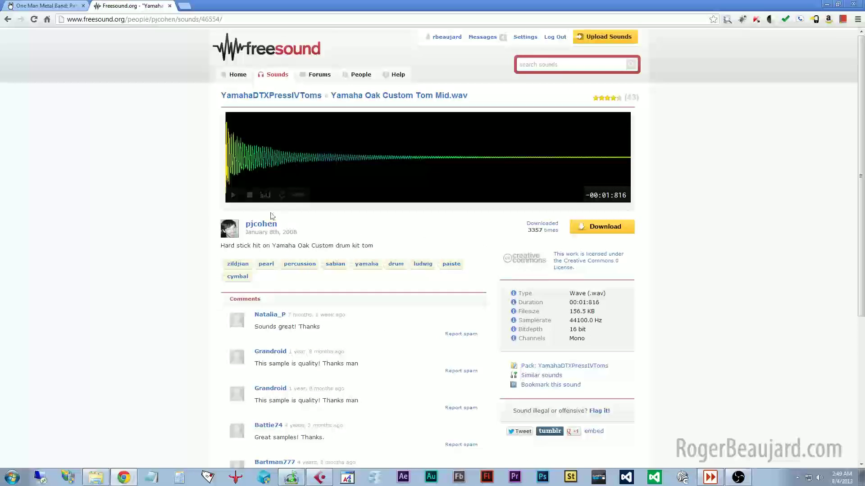
click(234, 196)
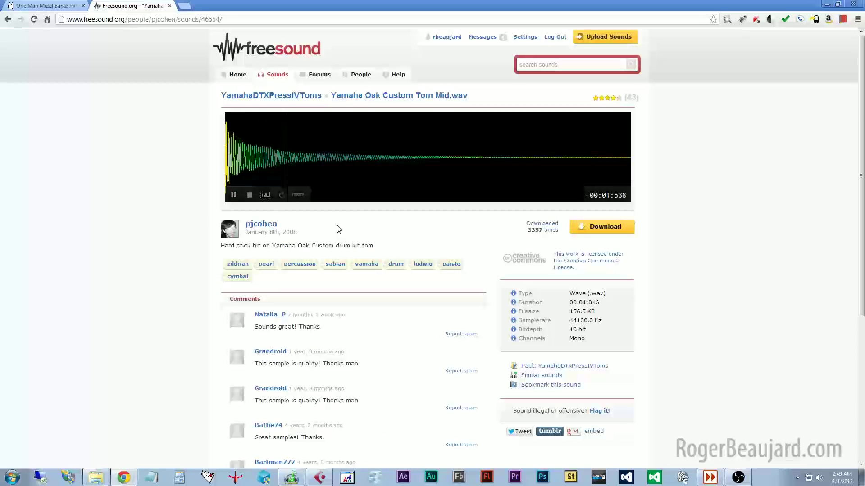
click(282, 196)
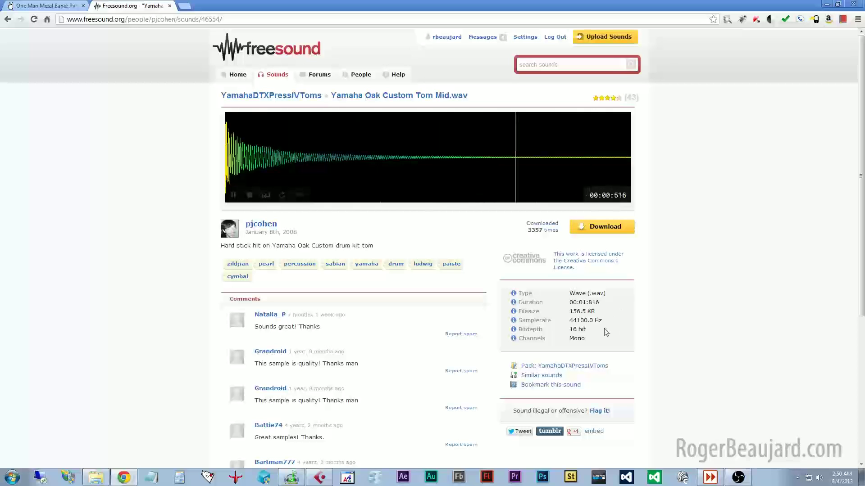
click(250, 194)
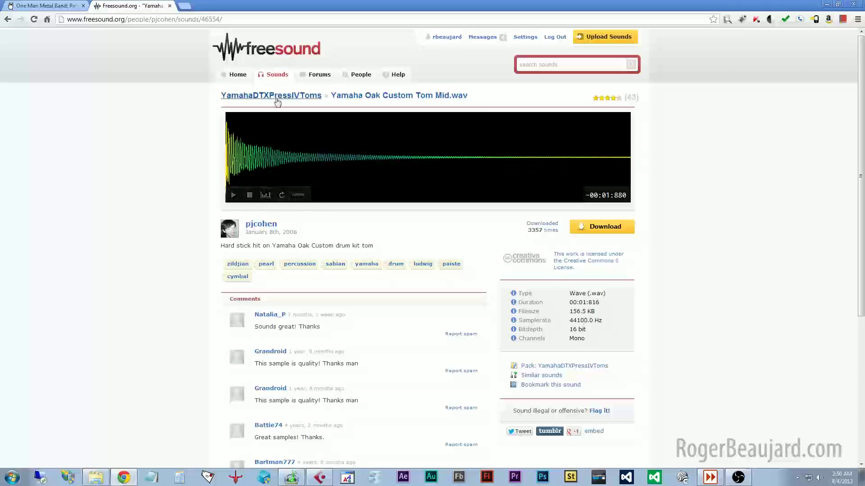
- Open the YamahaDTXPressIVToms pack that contains this sound and look through its tom samples
click(299, 100)
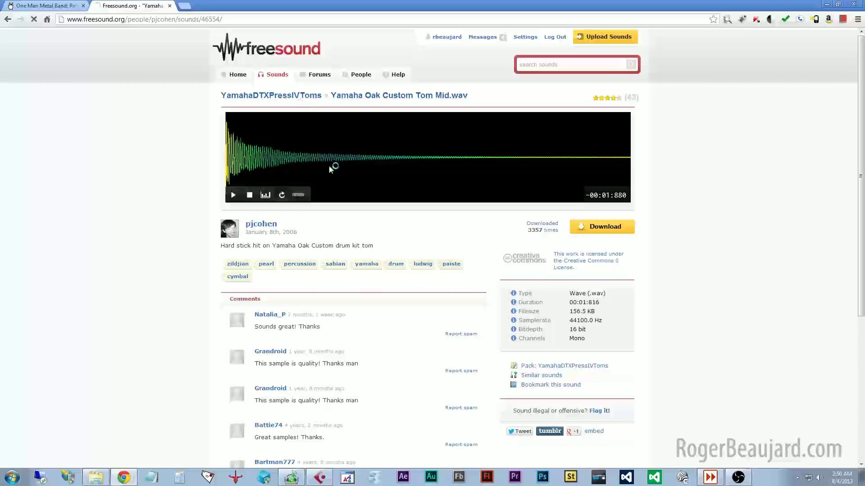
scroll(235, 251, down, 6)
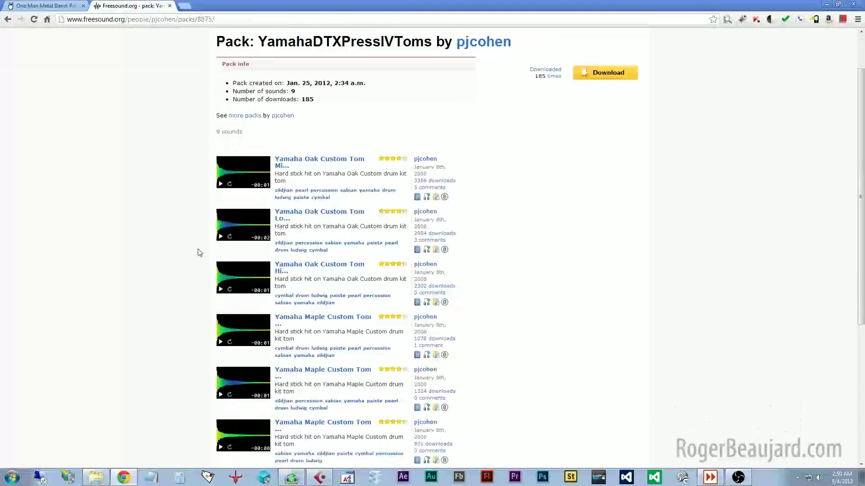
scroll(157, 190, down, 1)
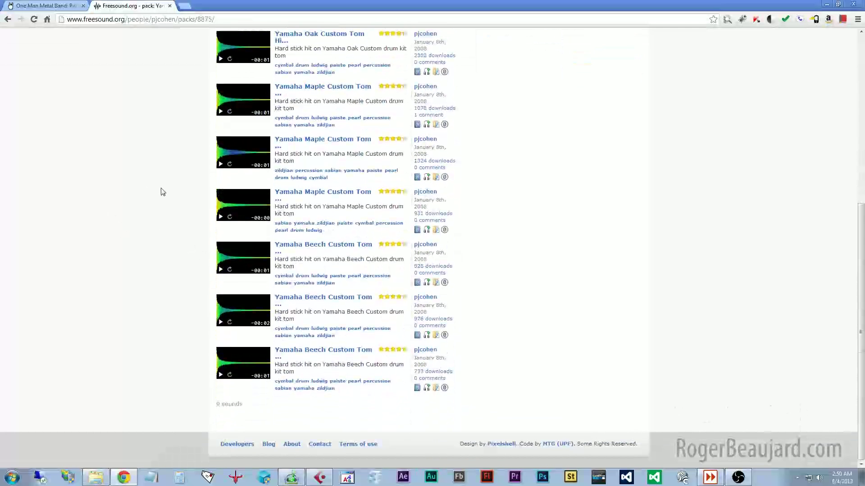
scroll(163, 192, up, 1)
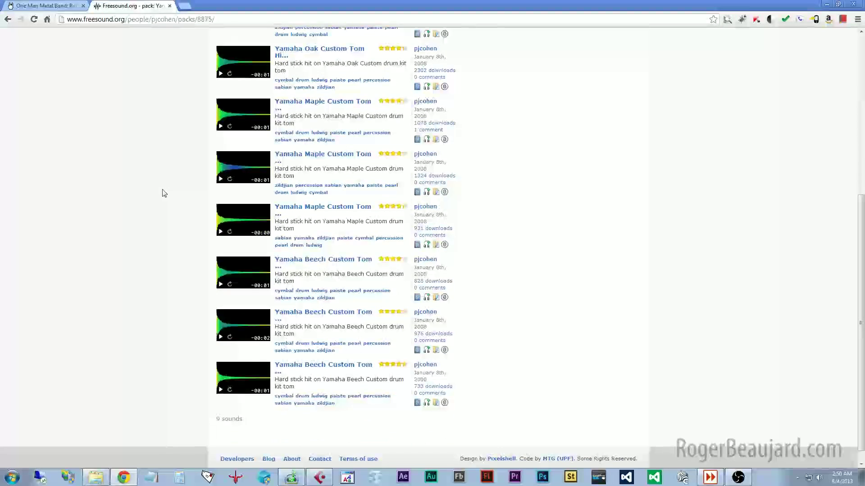
scroll(164, 193, up, 5)
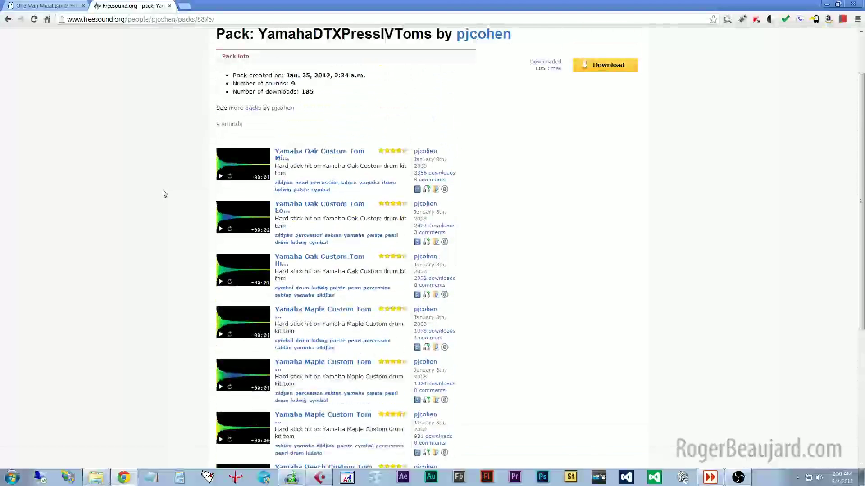
scroll(163, 192, down, 1)
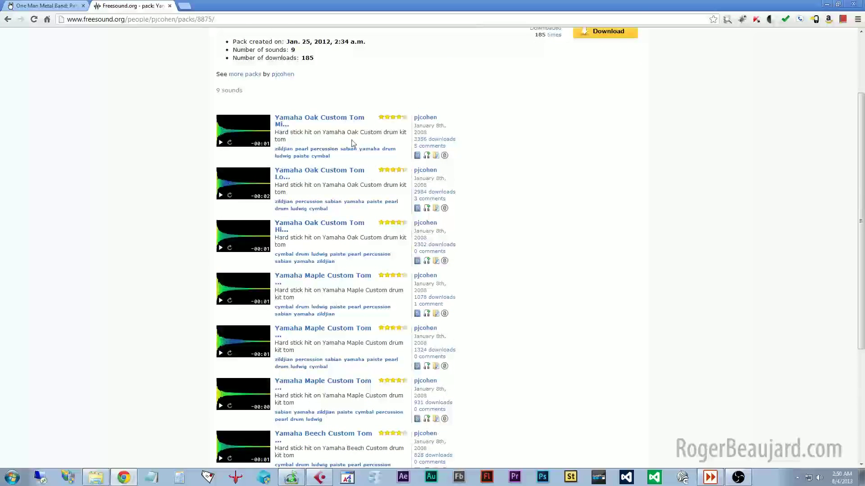
scroll(352, 145, down, 1)
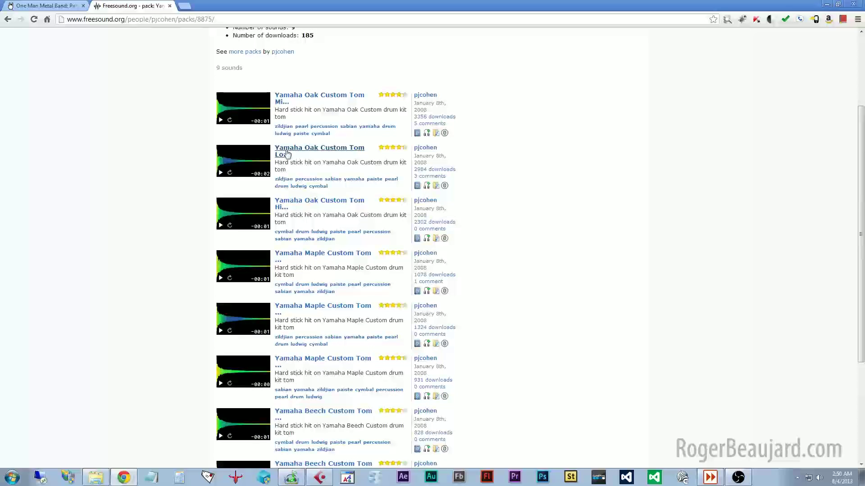
- Audition the low and high Yamaha Oak Custom toms, and open the low, mid and high tom pages in separate background tabs
click(220, 173)
click(221, 173)
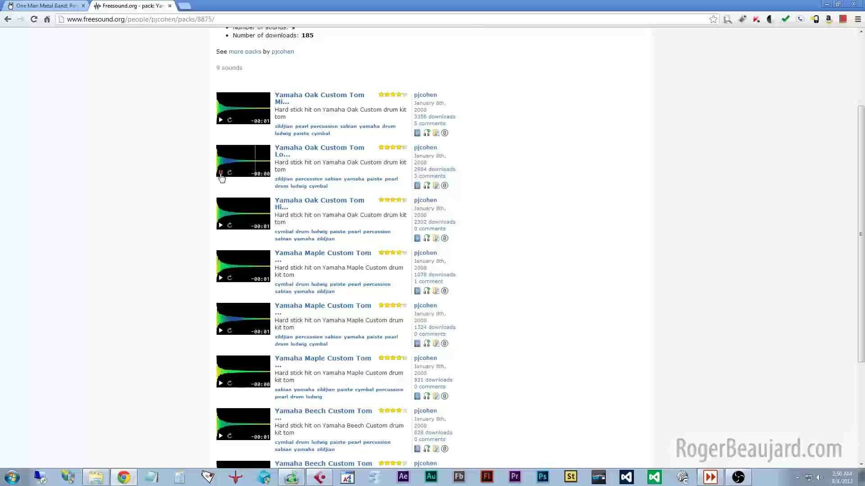
middle_click(289, 151)
middle_click(288, 99)
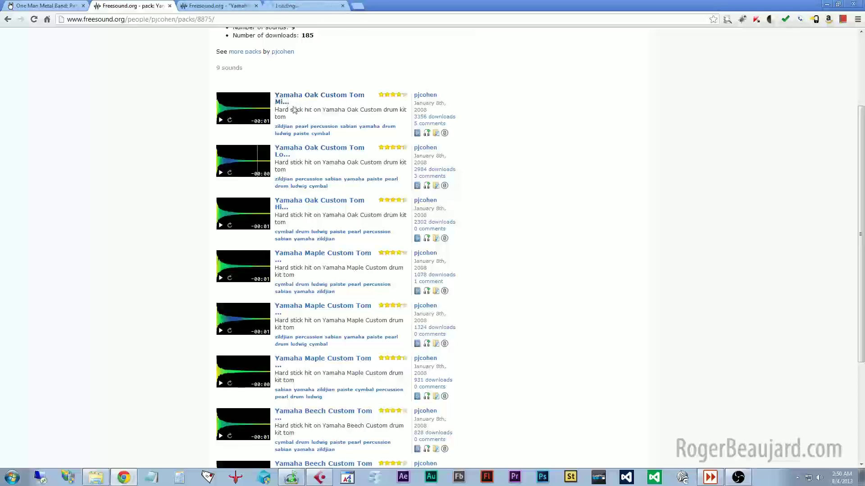
click(220, 225)
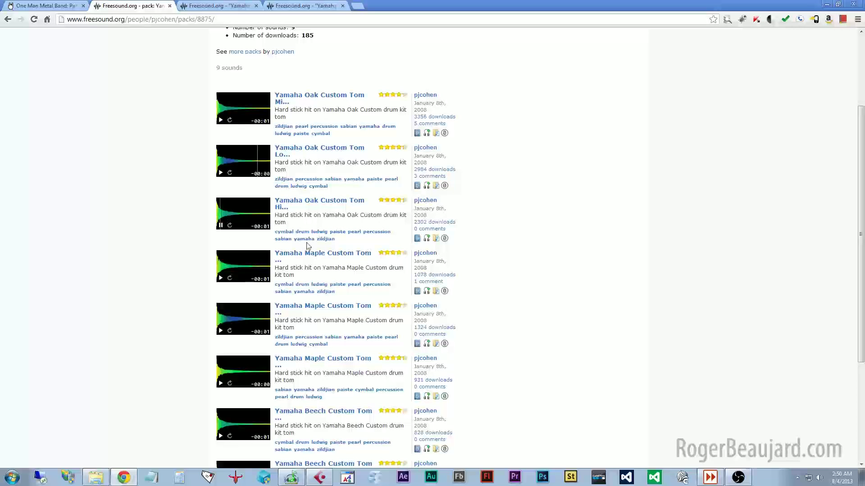
middle_click(300, 205)
- Download Yamaha Oak Custom Tom Low.wav and Yamaha Oak Custom Tom Mid.wav into the OneManBand\Drum Samples folder
click(221, 6)
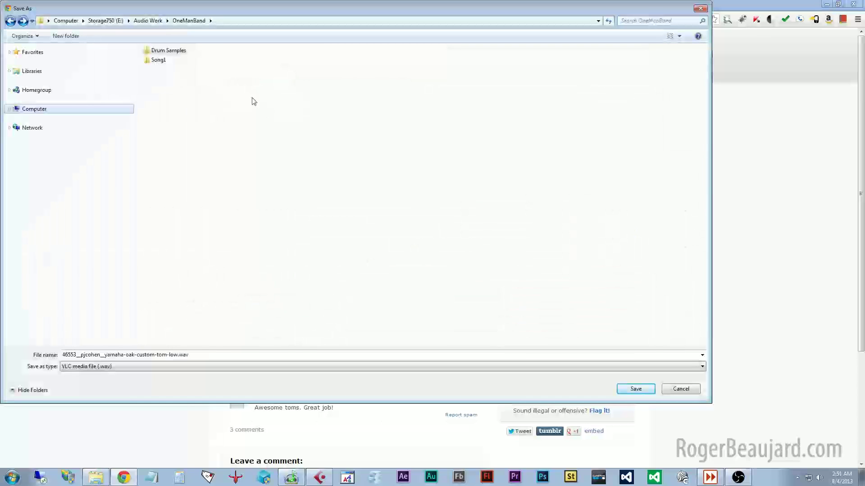
double_click(180, 51)
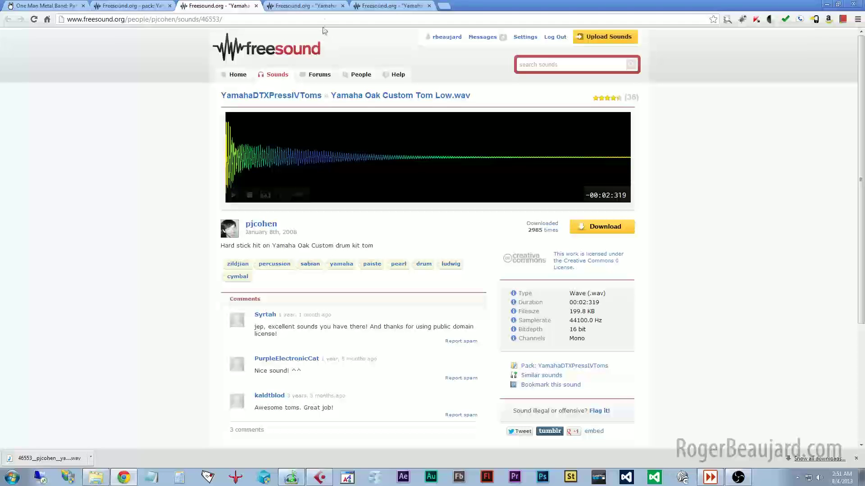
click(306, 5)
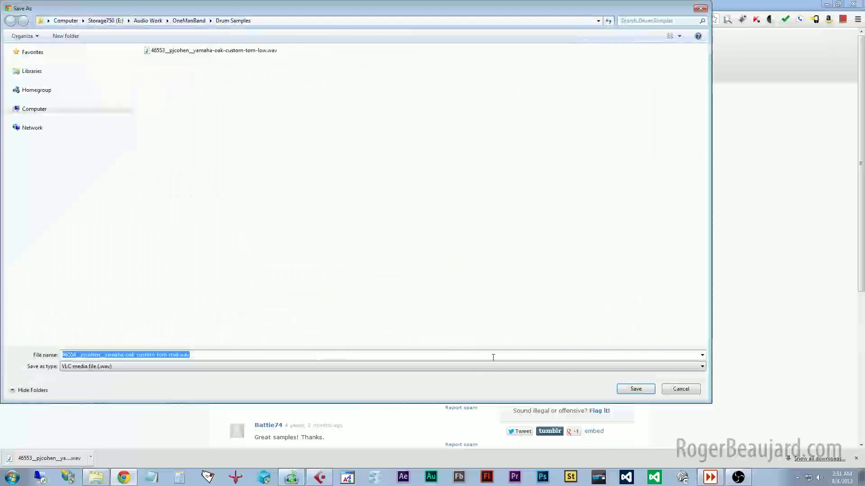
click(617, 389)
- Download Yamaha Oak Custom Tom High.wav into the Drum Samples folder and close the three tom pages
click(387, 5)
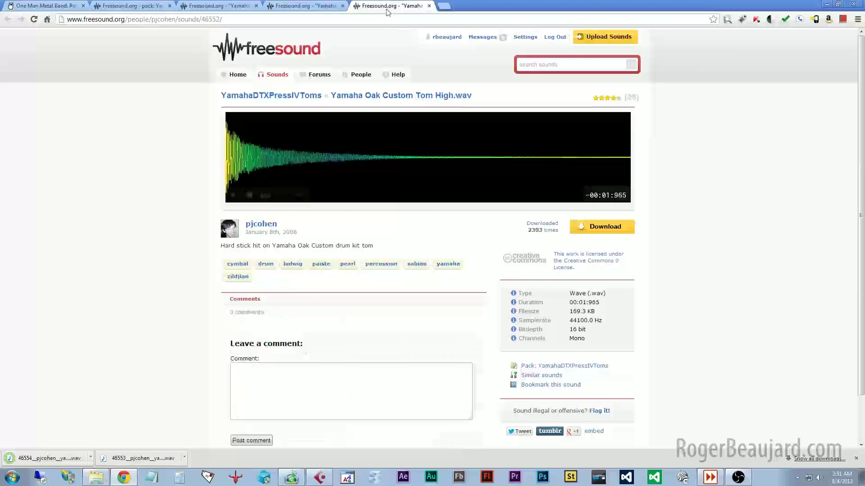
click(605, 227)
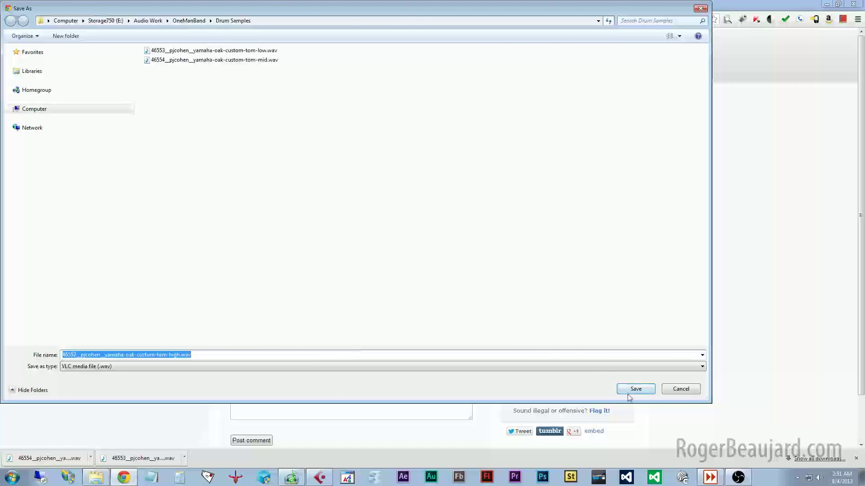
click(629, 390)
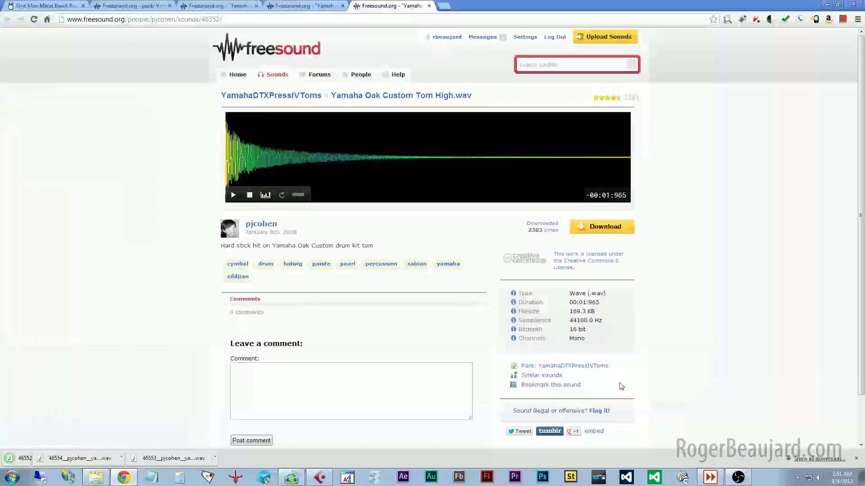
click(256, 5)
click(256, 5)
click(256, 6)
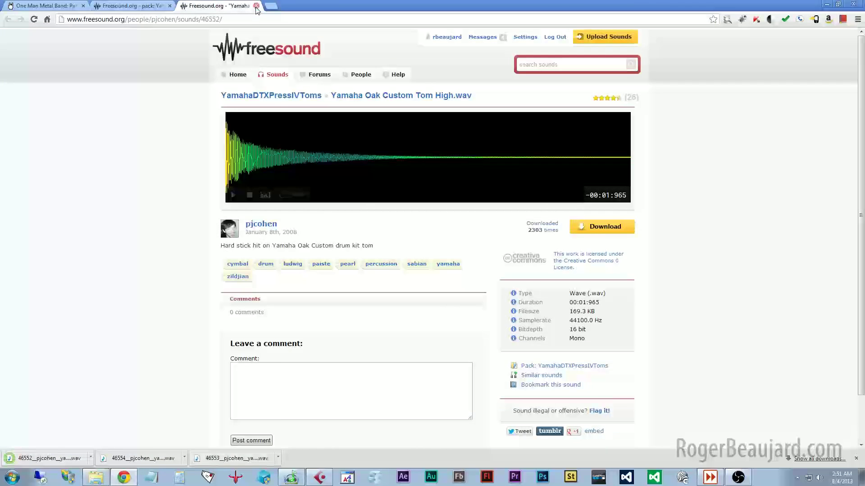
- Search Freesound for "bass drum"
scroll(198, 169, up, 3)
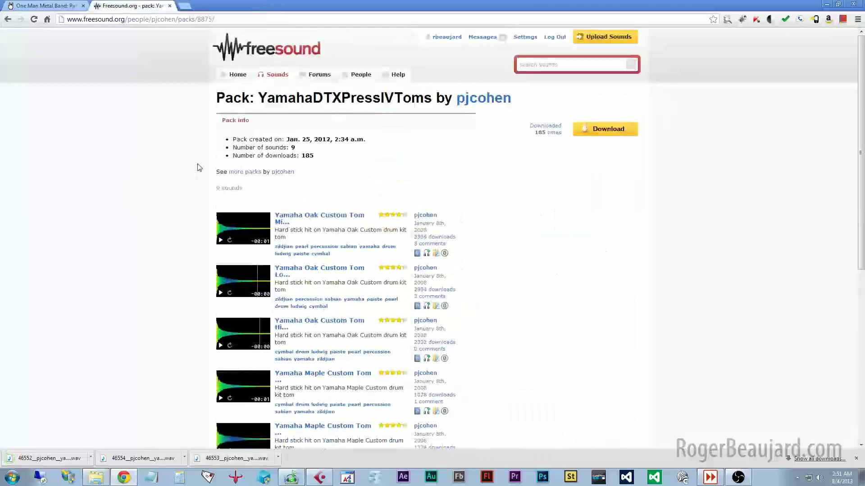
click(546, 64)
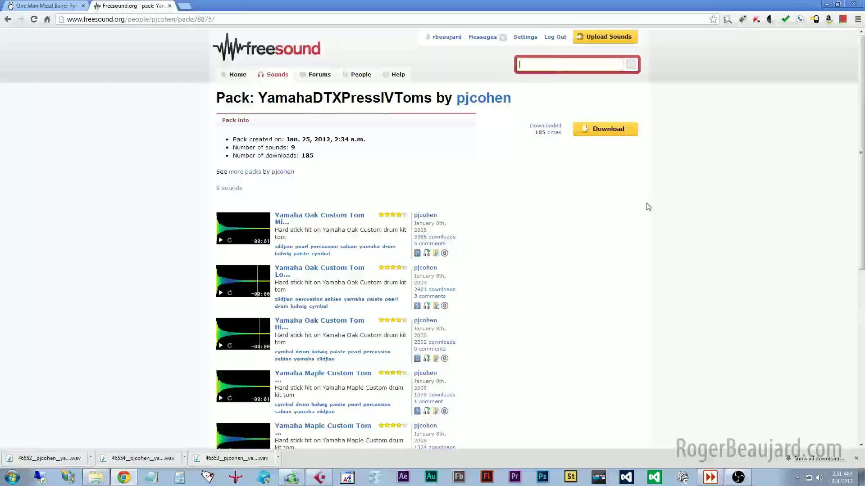
text(bass drum)
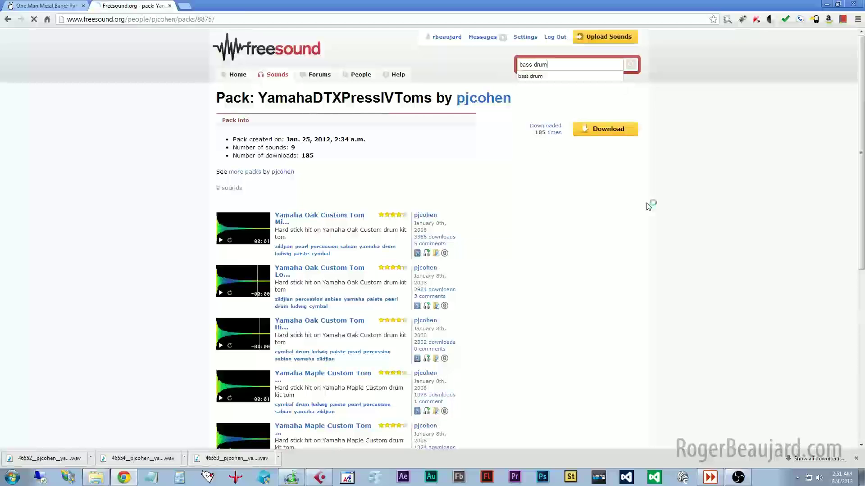
key(Return)
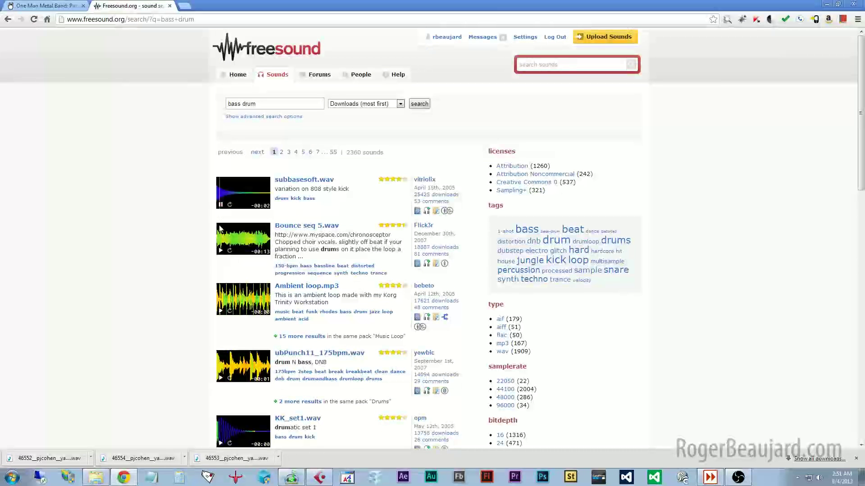
- Look through the first two pages of bass drum results and open the MeatKick.wav sound
scroll(184, 227, down, 5)
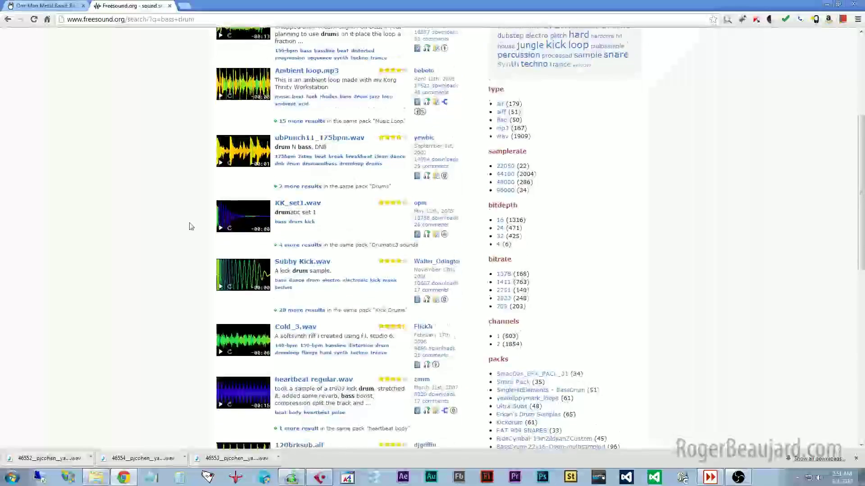
scroll(189, 226, down, 10)
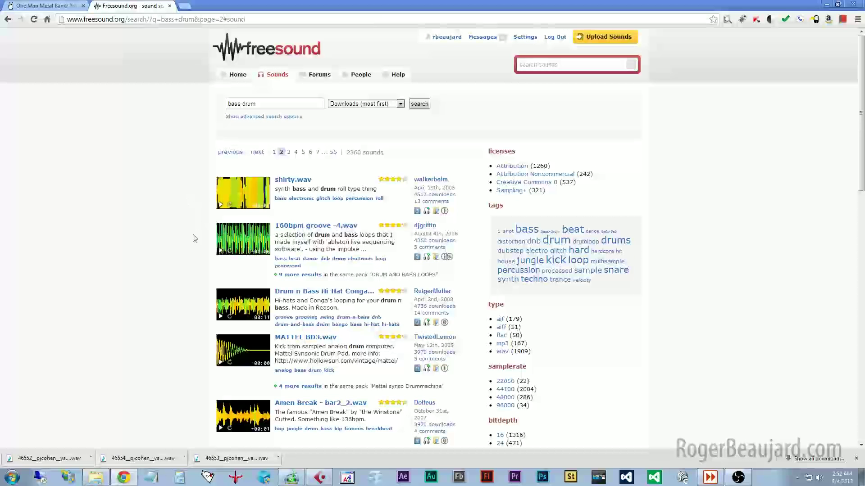
scroll(280, 233, down, 9)
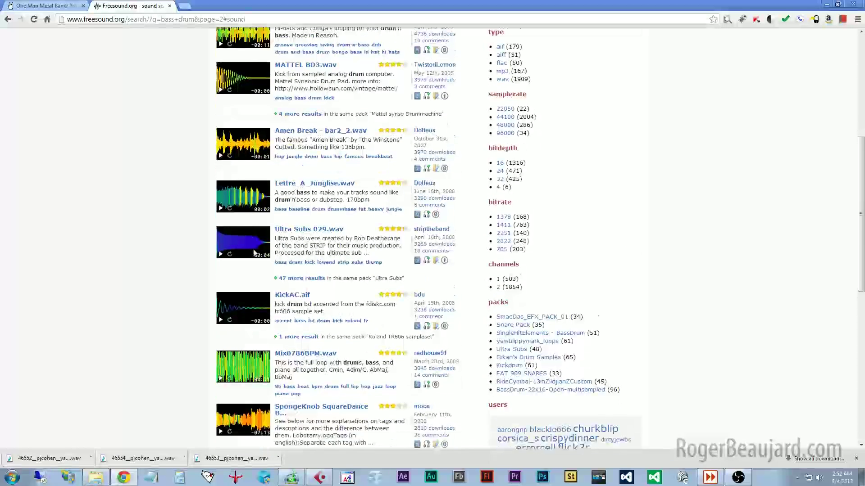
scroll(260, 246, down, 6)
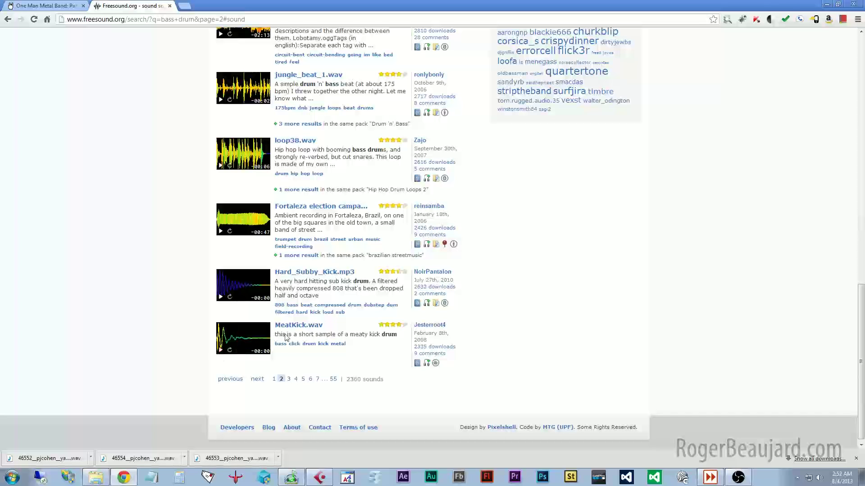
click(307, 326)
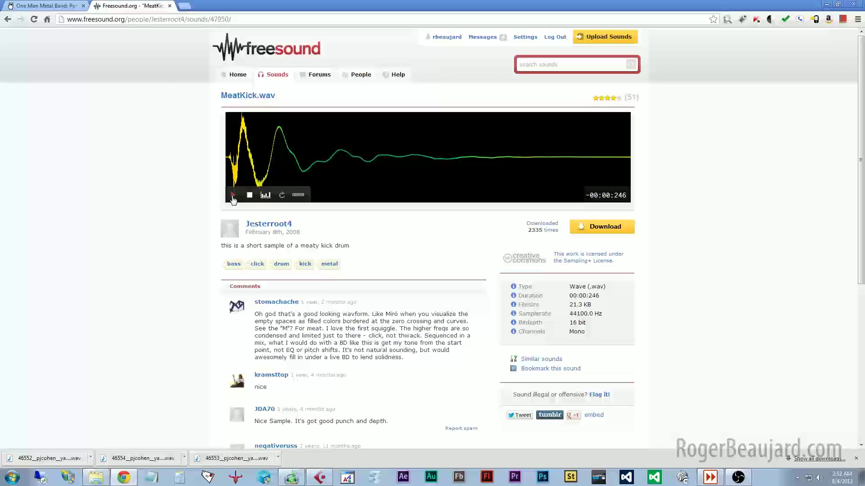
- Audition MeatKick.wav with looping on, stop playback, and download the file into the Drum Samples folder
click(281, 196)
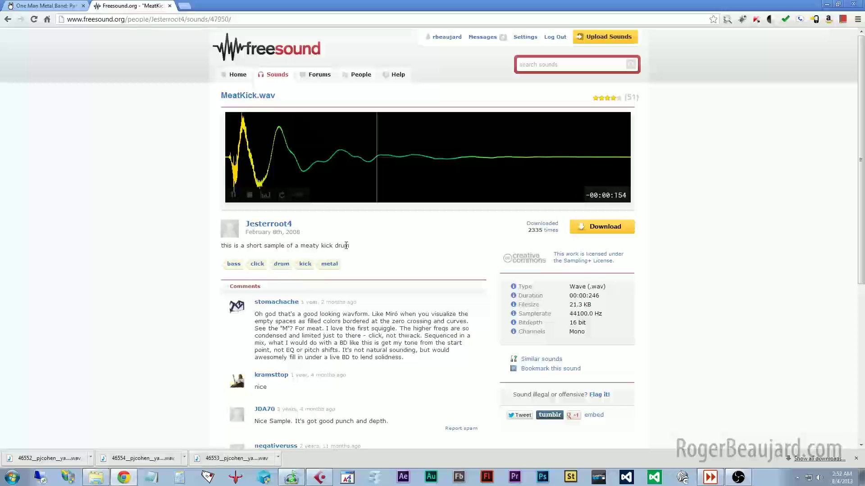
click(249, 195)
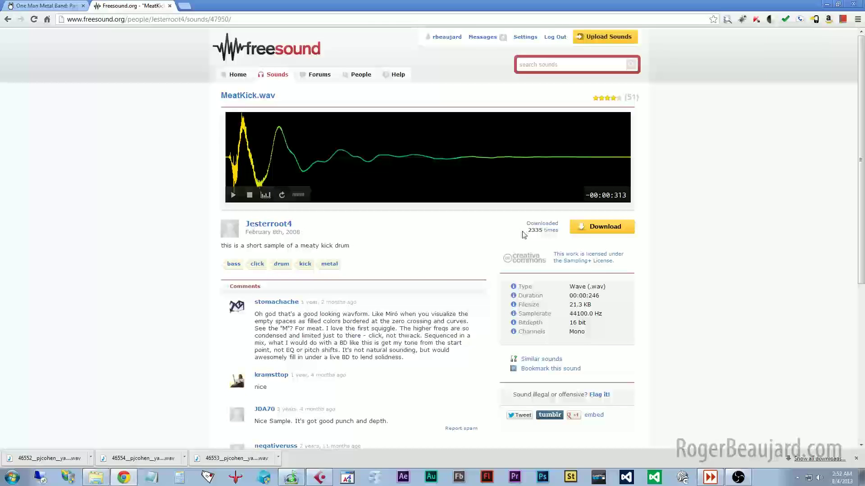
click(608, 232)
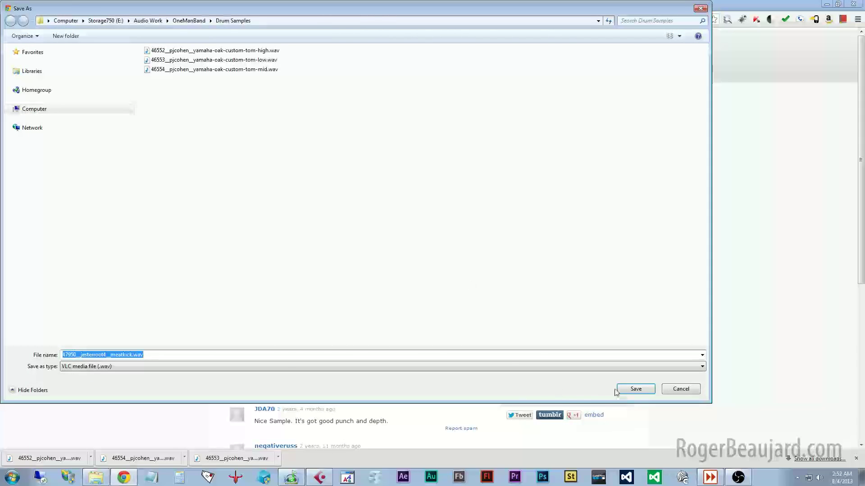
click(618, 390)
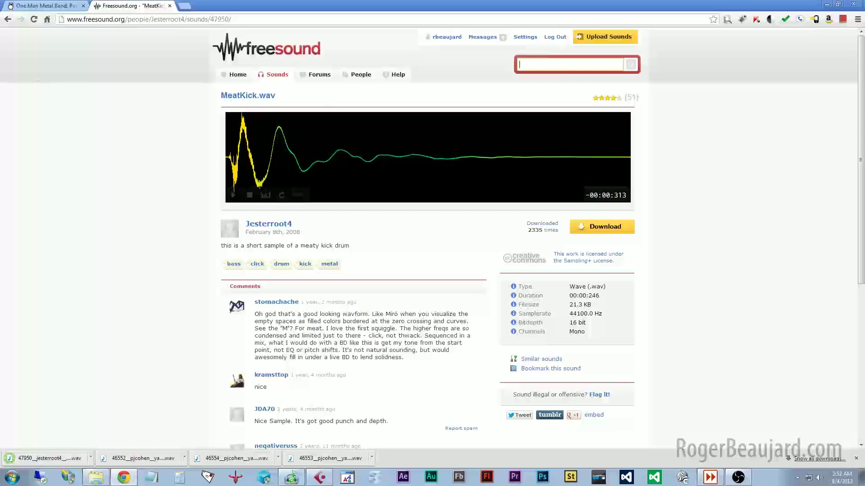
- Search Freesound for "crash cymbal"
text(crash cymba)
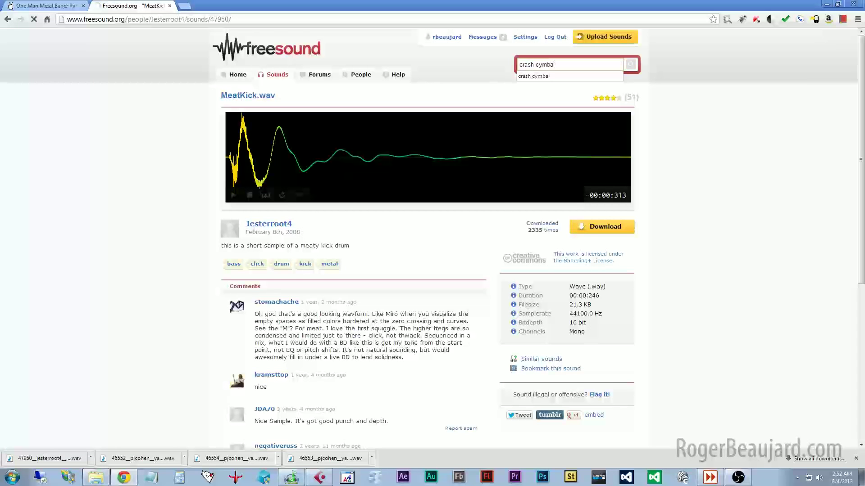
text(l)
key(Return)
- Audition crash1_reverse.wav, crash.aif and the crash-A-custom-18 high-volume sample in the crash cymbal results
scroll(179, 185, down, 2)
scroll(179, 184, down, 1)
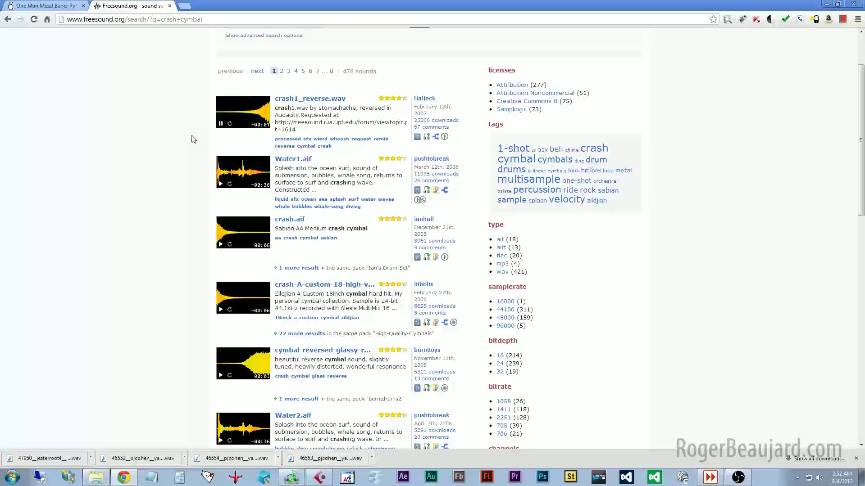
click(220, 125)
scroll(351, 194, down, 2)
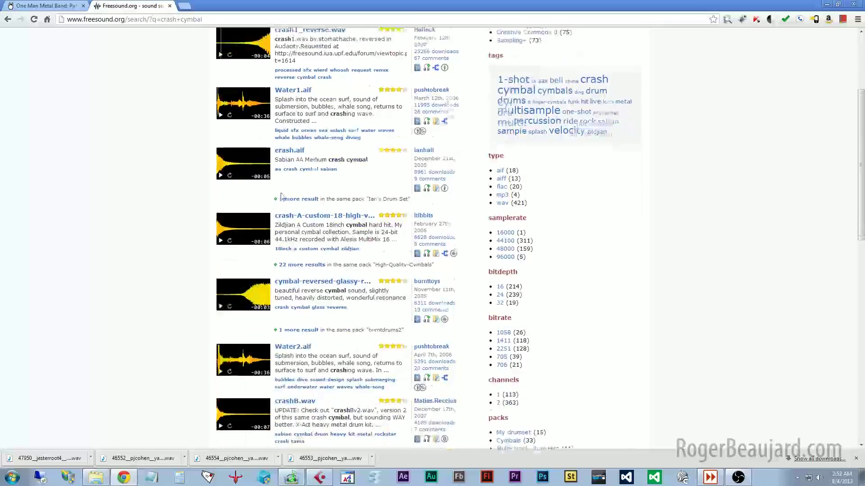
click(220, 151)
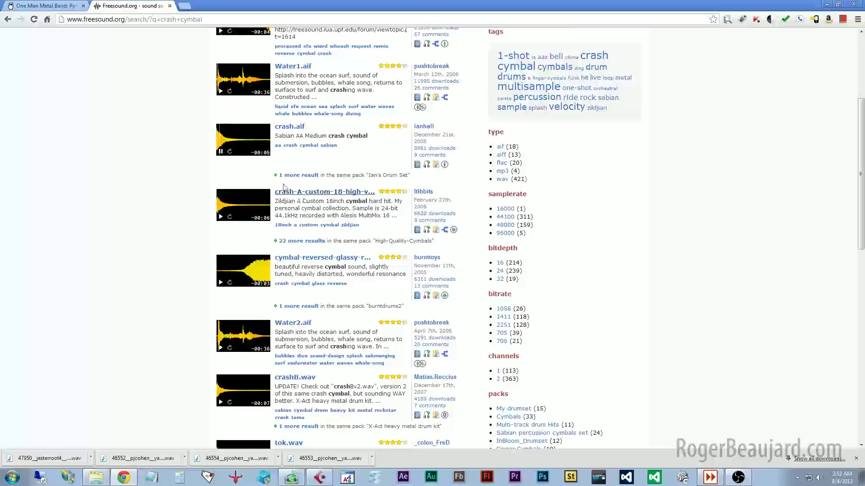
click(220, 152)
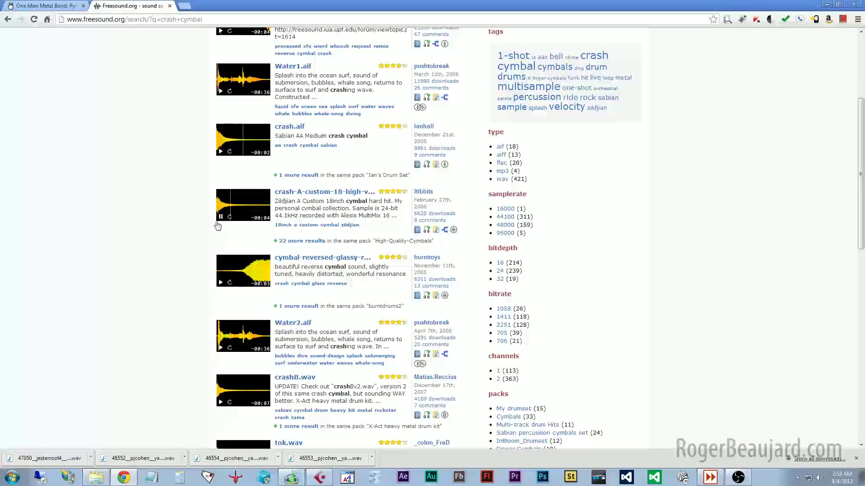
click(220, 218)
- Open the crash-A-custom-18-high-vol.wav sound, download it, and return to the crash cymbal results
click(333, 192)
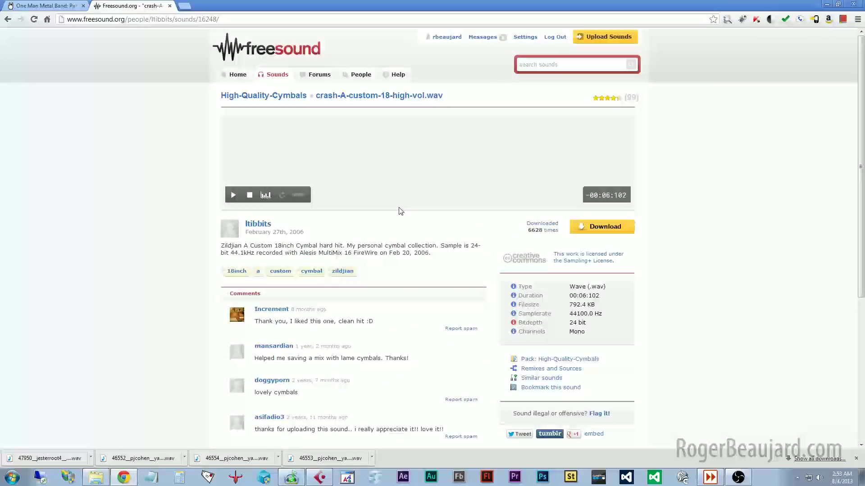
click(634, 387)
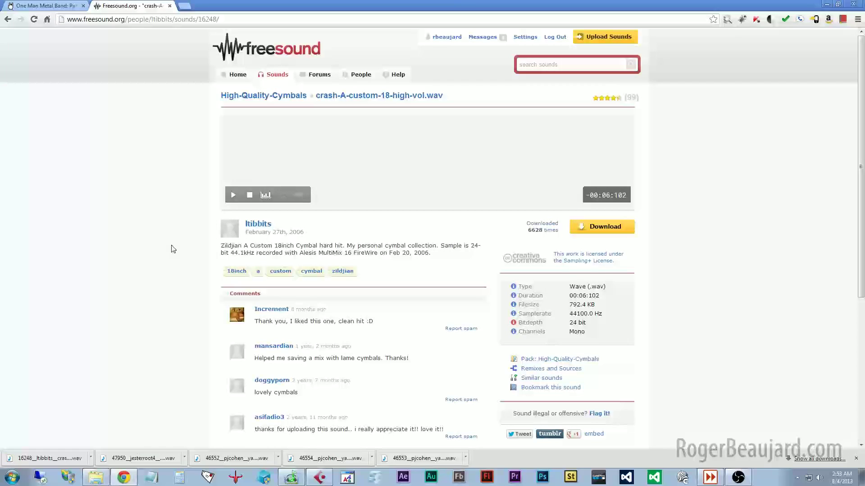
key(alt+Left)
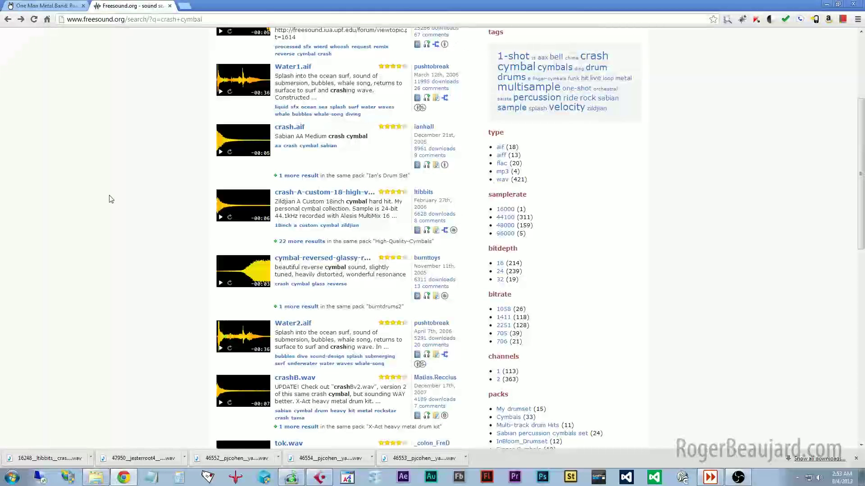
- Audition KD-cym1b.wav further down the crash cymbal results and open its page in a background tab
scroll(171, 205, down, 5)
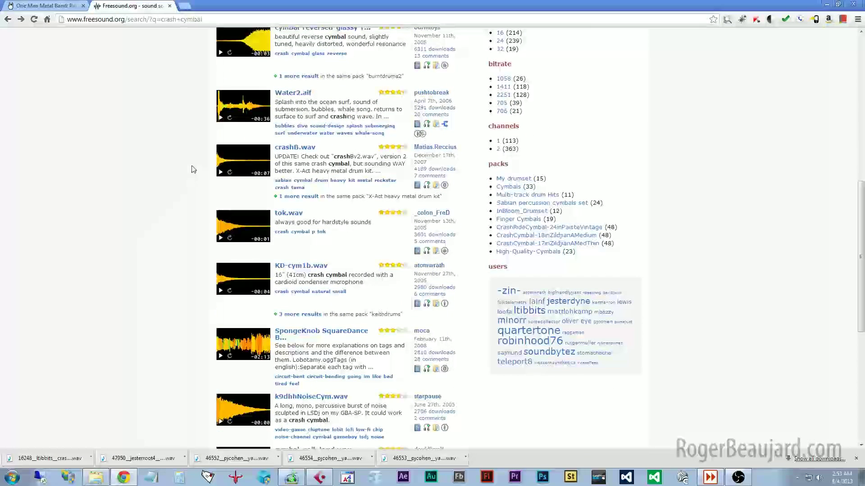
scroll(171, 161, down, 1)
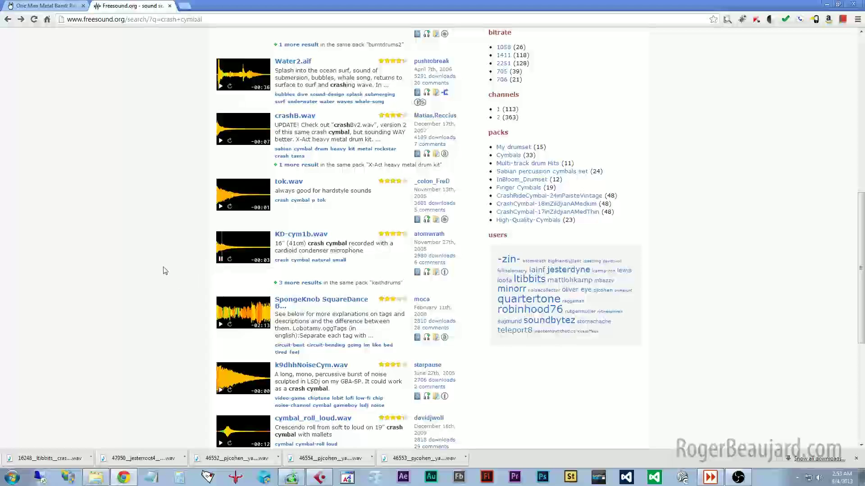
scroll(163, 270, down, 2)
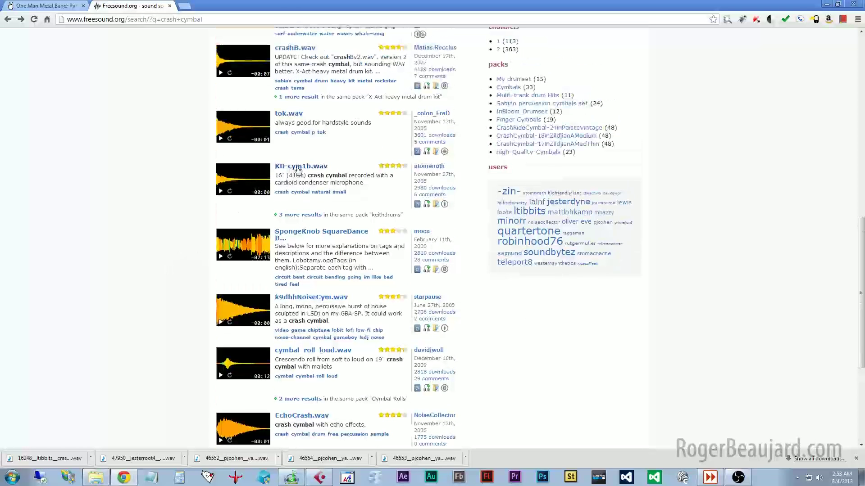
middle_click(297, 169)
- Search Freesound for "china cymbal"
scroll(135, 227, up, 12)
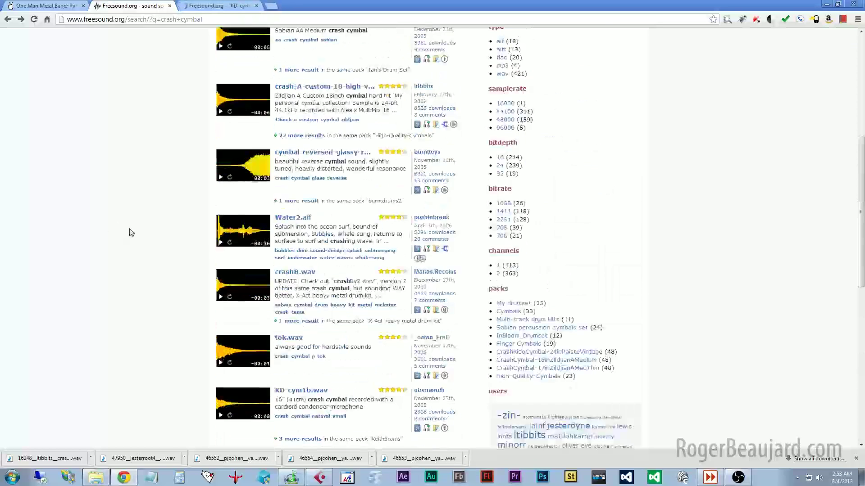
click(533, 65)
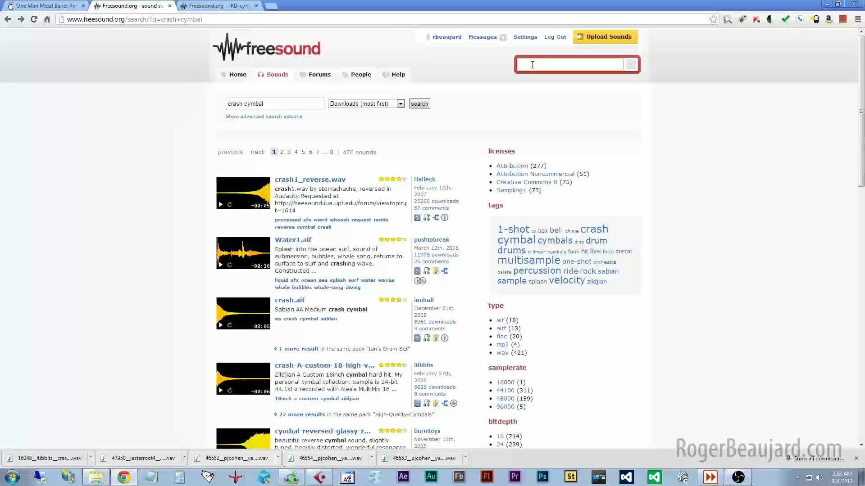
text(china cymbal)
key(Return)
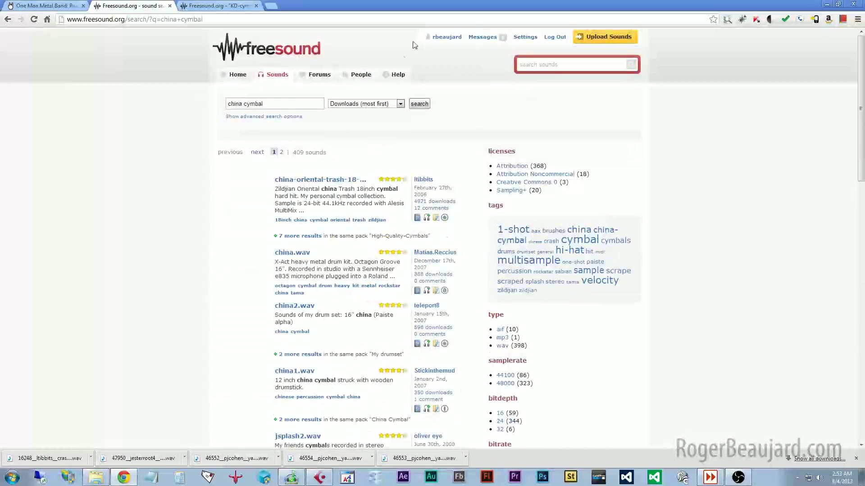
- Audition china-oriental-trash-18, china.wav, china2.wav, china1.wav and jsplash2.wav in the china cymbal results
scroll(116, 158, down, 2)
click(221, 126)
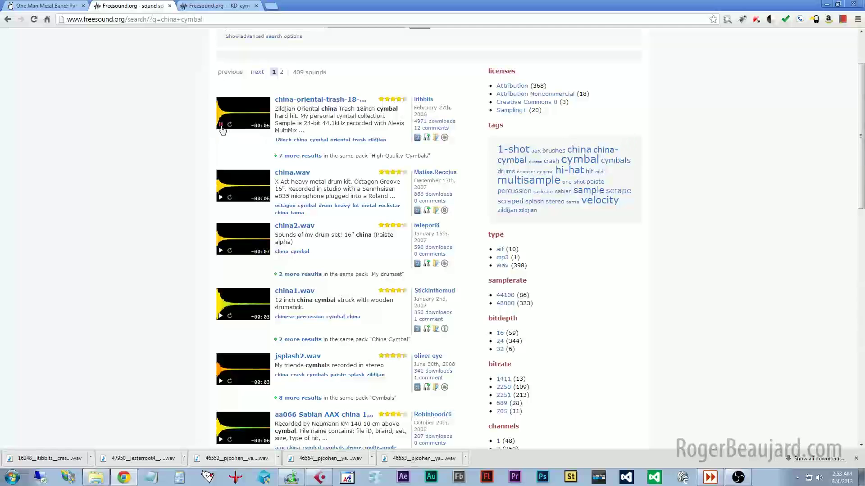
click(220, 198)
click(220, 250)
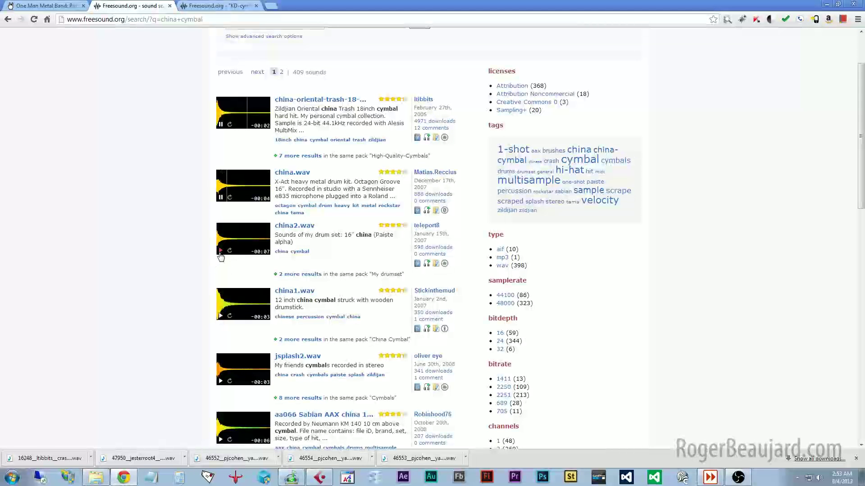
scroll(213, 252, down, 2)
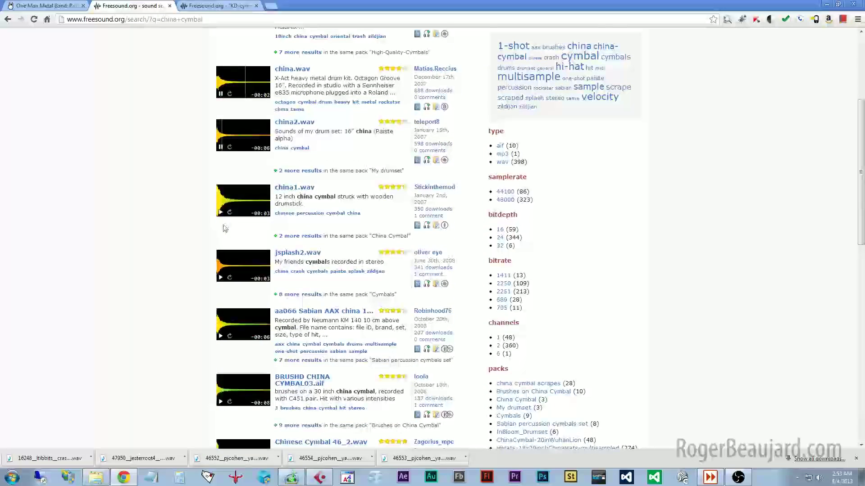
click(220, 214)
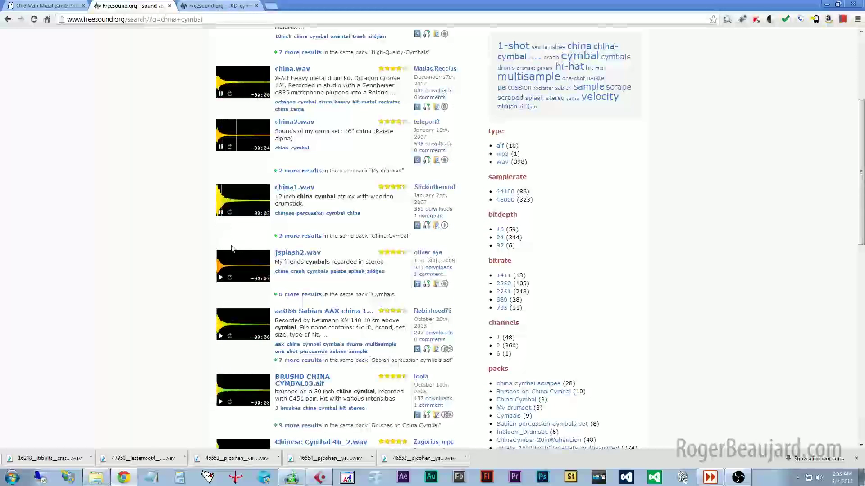
click(220, 279)
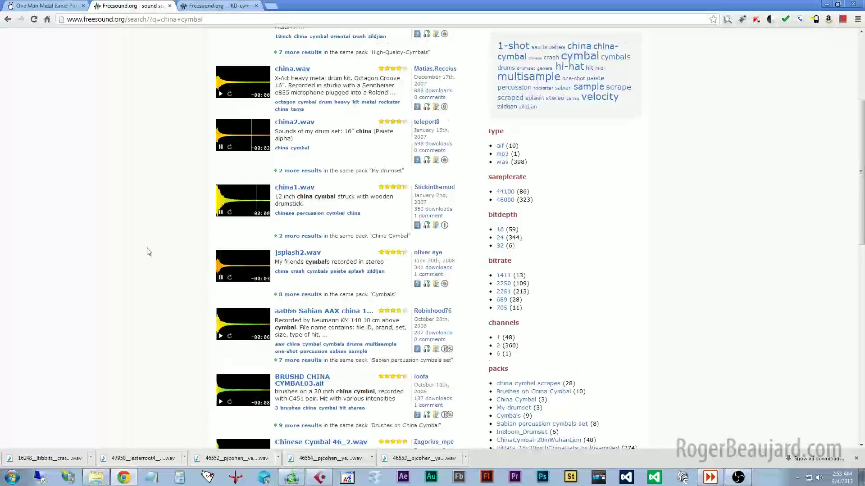
- Audition the aa066 Sabian AAX china, BRUSHD CHINA CYMBAL03.aif and Chinese Cymbal 46_2.wav samples
scroll(158, 248, down, 2)
click(221, 235)
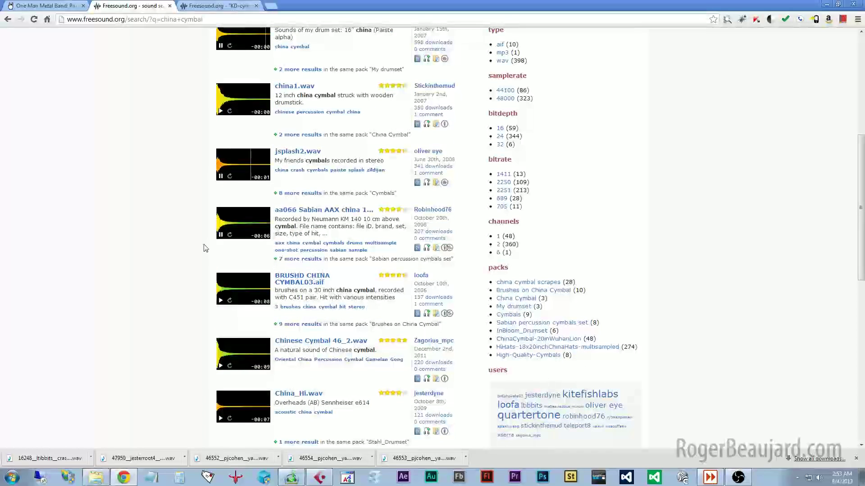
scroll(207, 261, down, 2)
click(221, 234)
click(220, 299)
scroll(164, 246, down, 3)
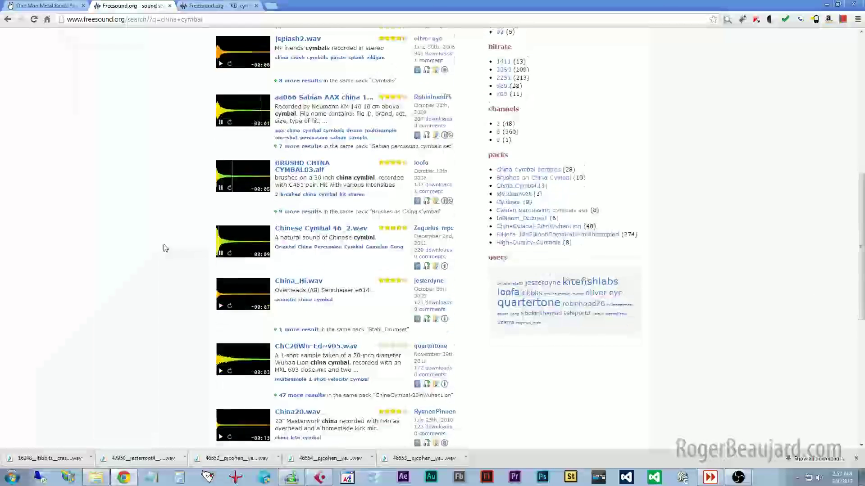
- Audition China_Hi.wav, ChC20Wu-Ed~v05.wav and China2_Low.wav further down the china cymbal results
click(220, 217)
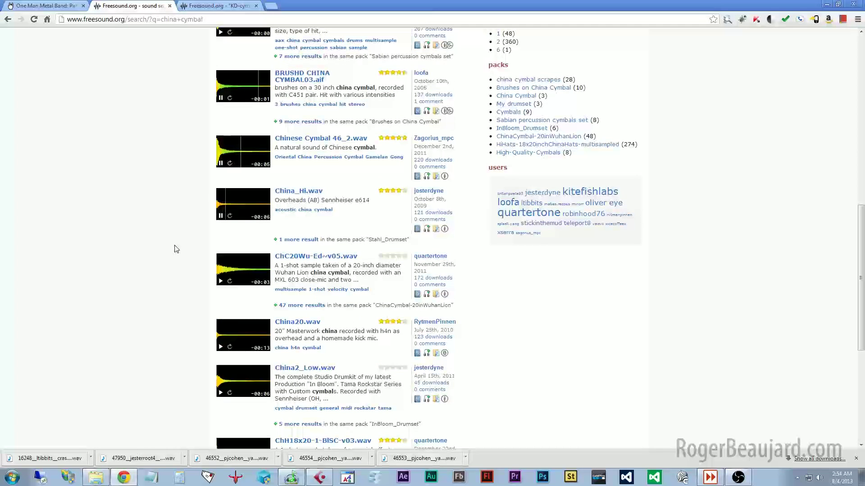
click(220, 281)
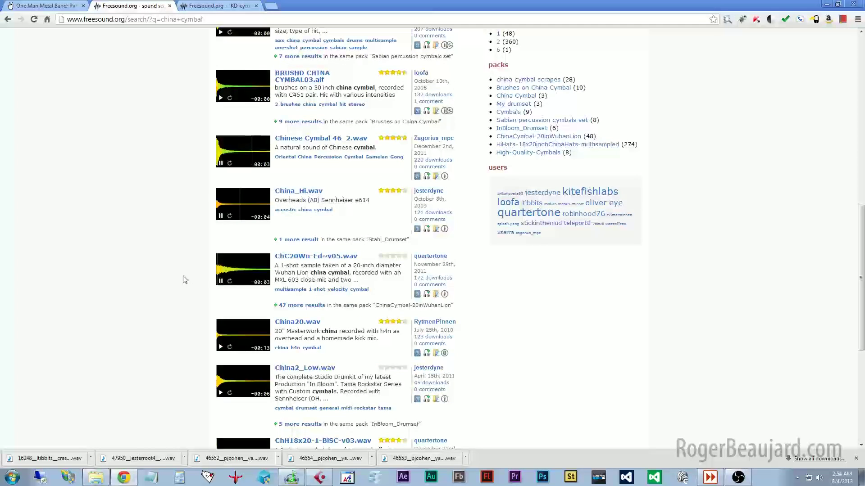
click(220, 392)
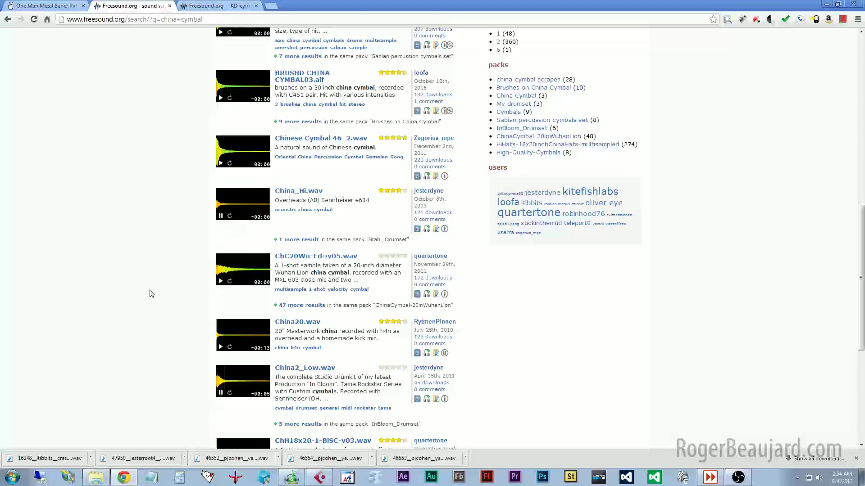
- Replay china.wav from the X-Act heavy metal drum kit and download it from its page into the Drum Samples folder
scroll(151, 294, up, 9)
scroll(152, 294, up, 1)
click(221, 232)
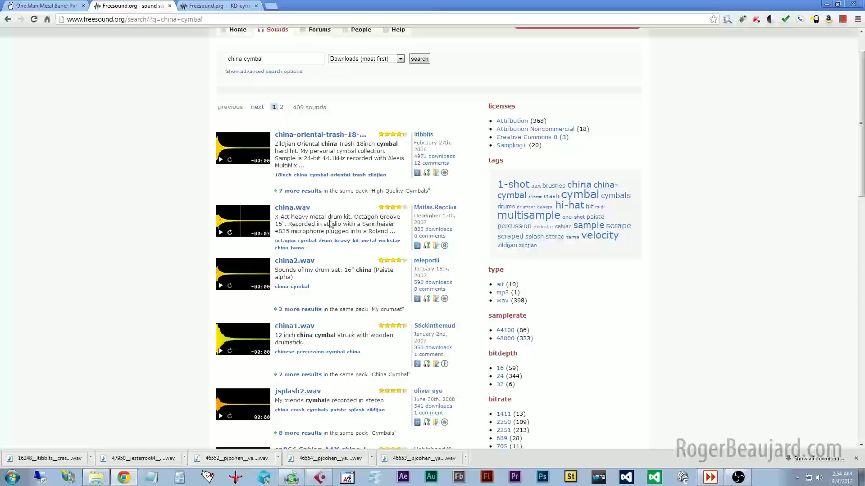
click(292, 208)
click(601, 229)
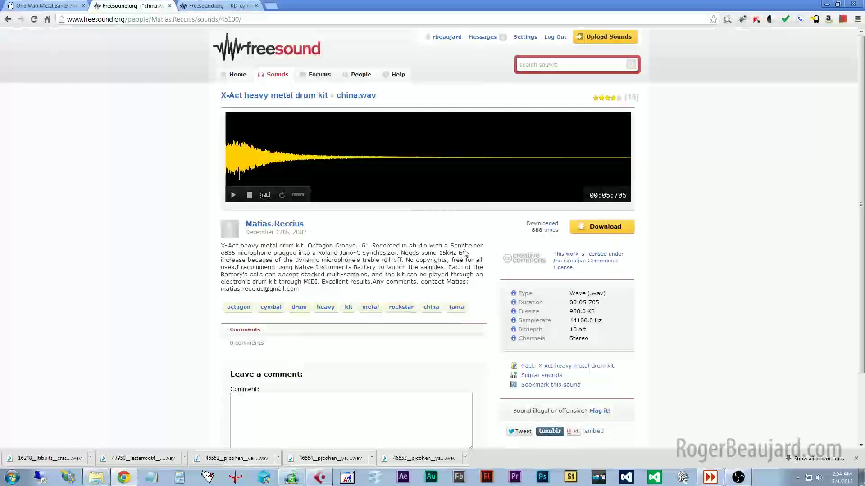
click(636, 388)
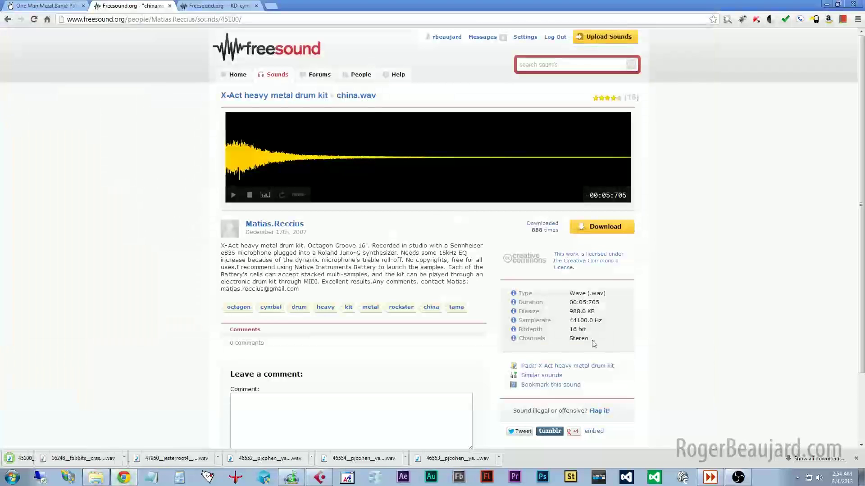
- Search Freesound for "hi hat" and look through the first results
click(551, 68)
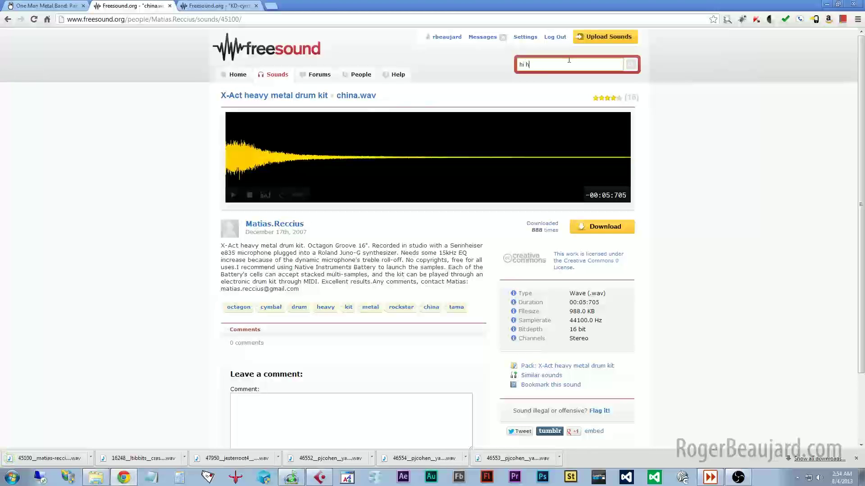
text(hi hat)
key(Return)
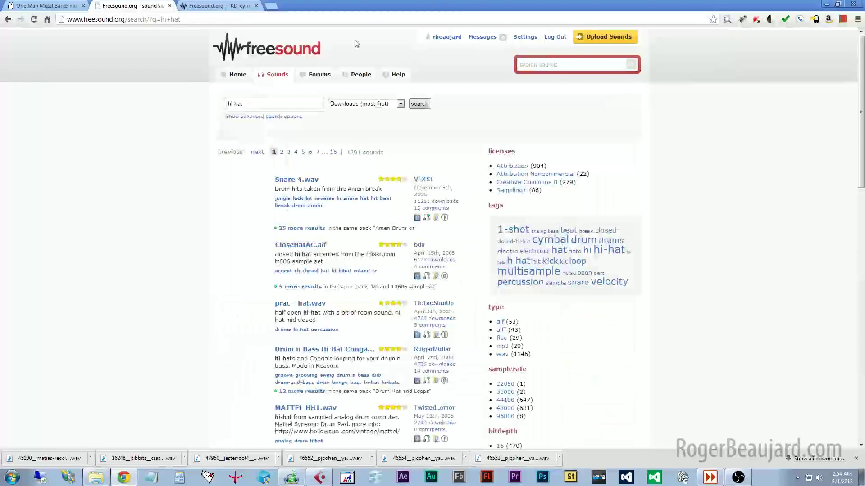
scroll(144, 191, down, 2)
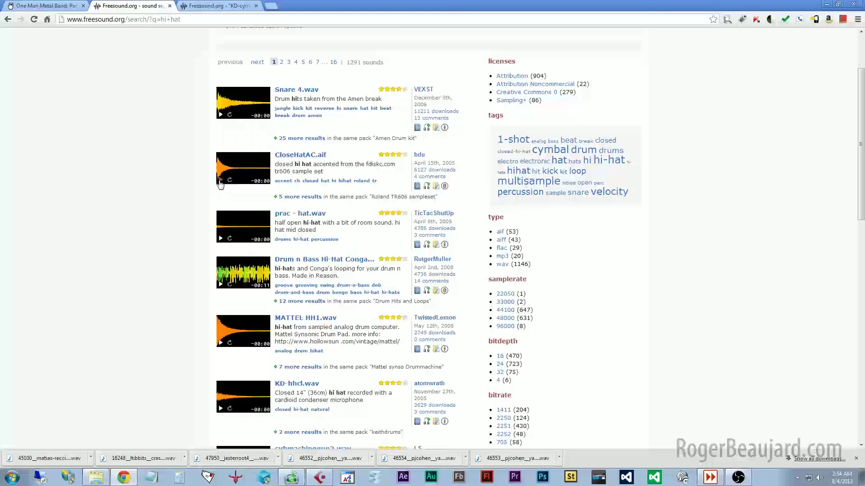
scroll(187, 228, down, 4)
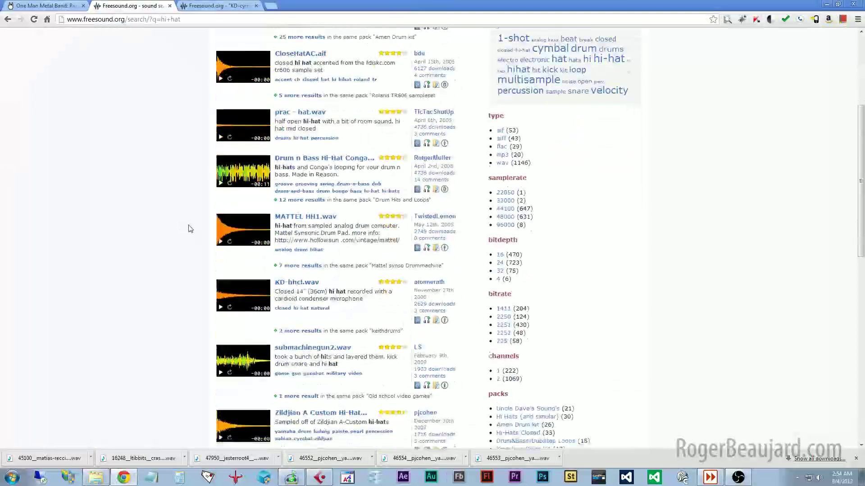
scroll(315, 180, up, 7)
- Search Freesound for "open hi hat" and audition OpenAndCloseHatAC.aif while browsing the results
click(568, 64)
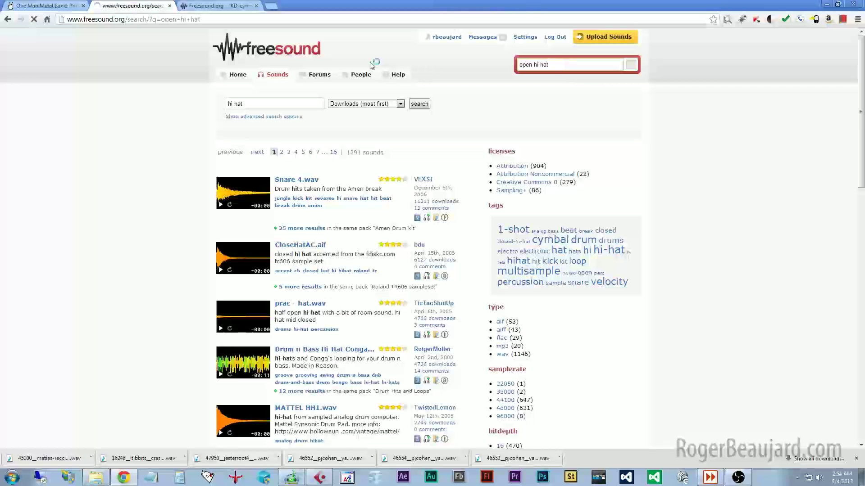
scroll(171, 162, down, 2)
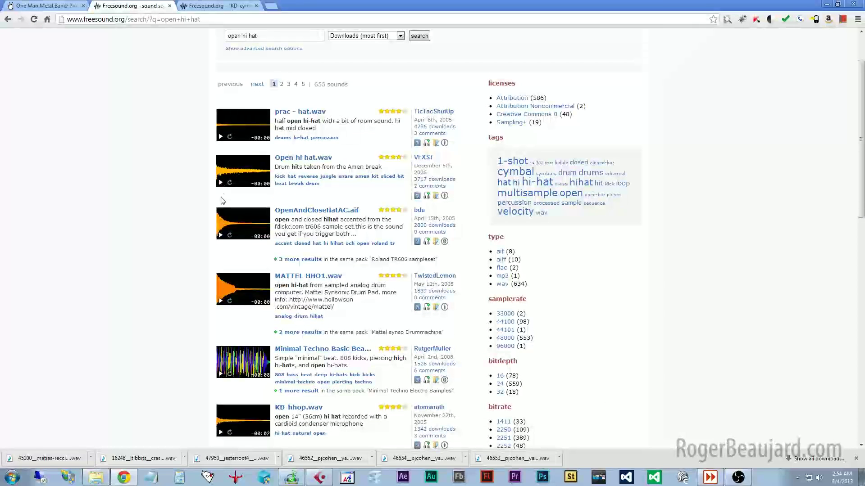
click(222, 236)
scroll(188, 239, down, 2)
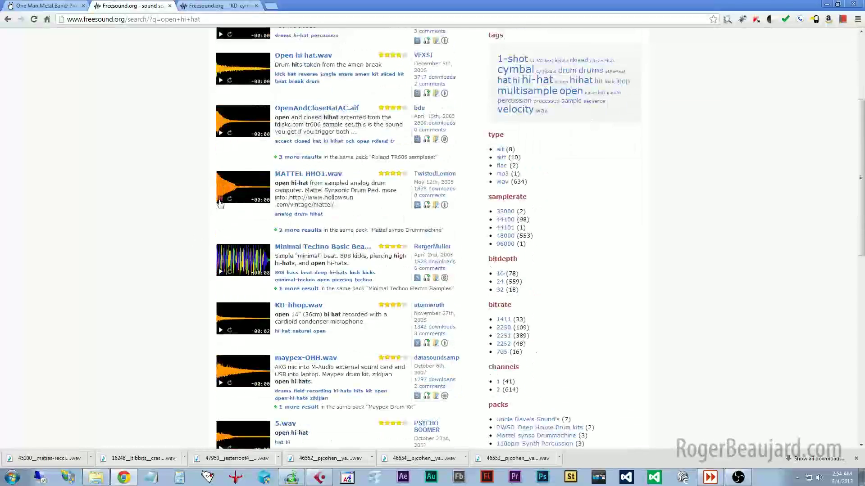
scroll(207, 245, down, 3)
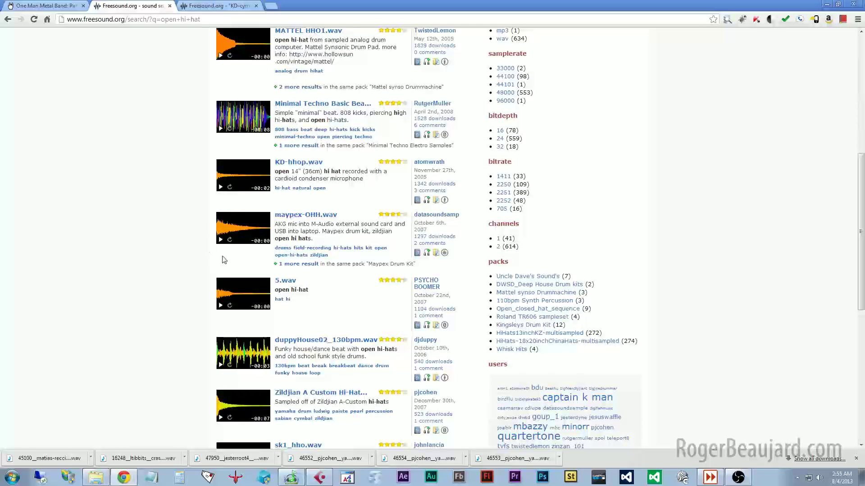
- Open the maypex-OHH.wav sound page and download the sample into the Drum Samples folder
click(311, 215)
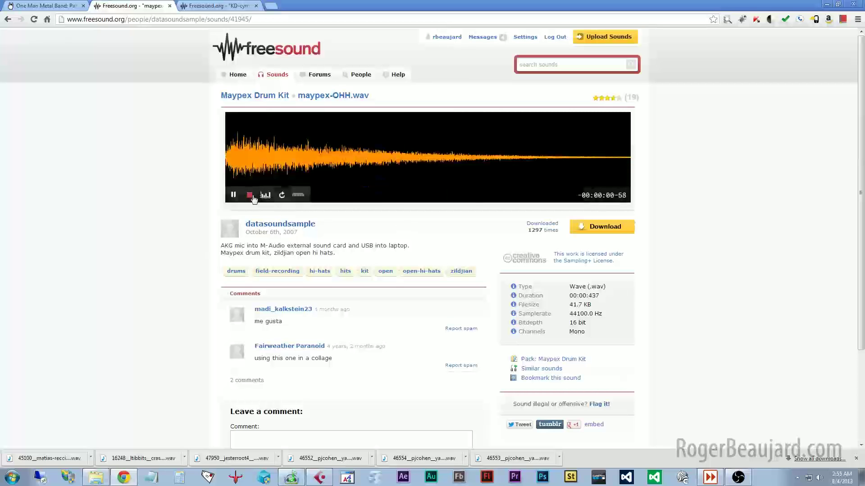
key(alt+Left)
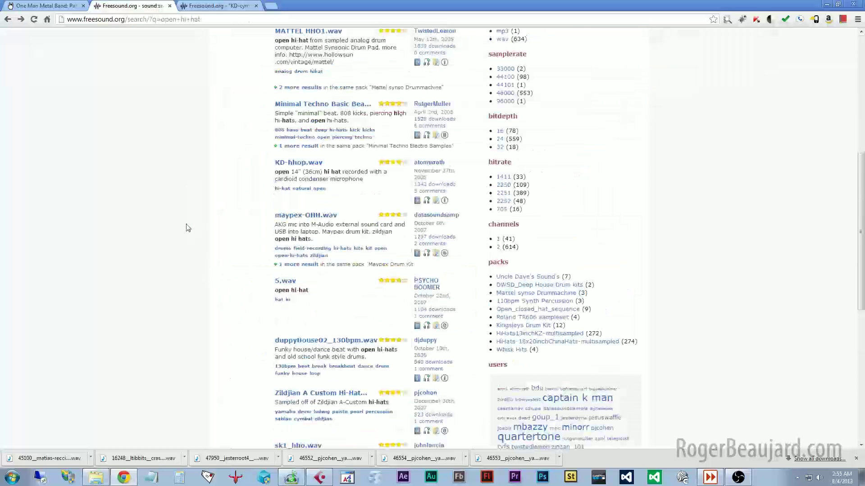
scroll(208, 225, down, 2)
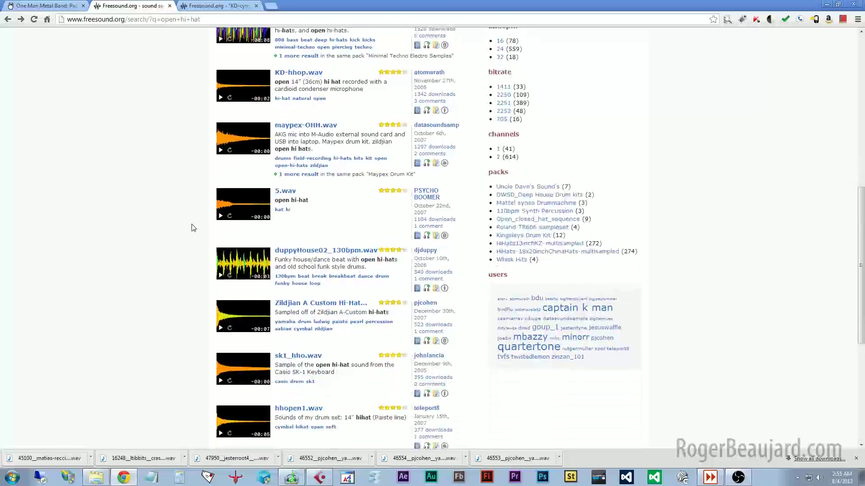
scroll(193, 227, up, 1)
key(alt+Right)
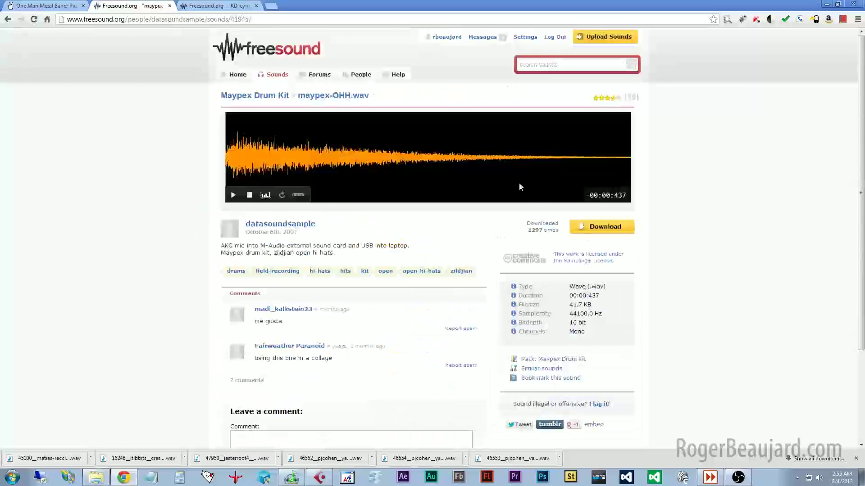
click(611, 227)
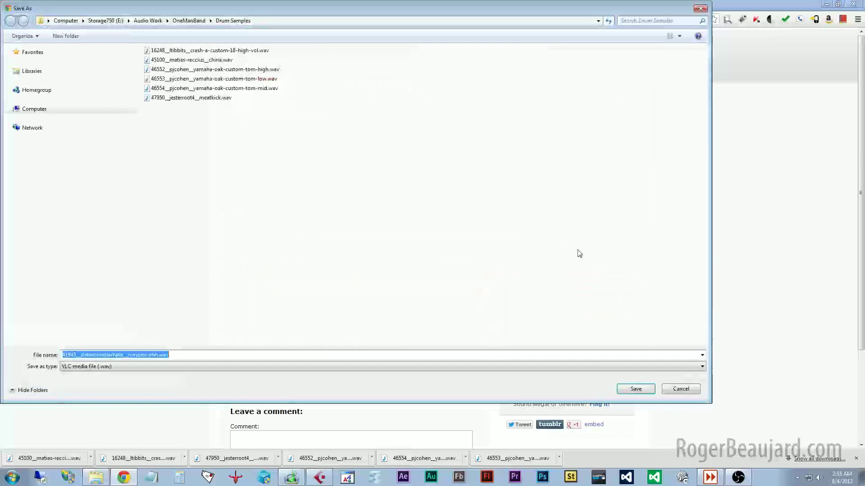
key(Return)
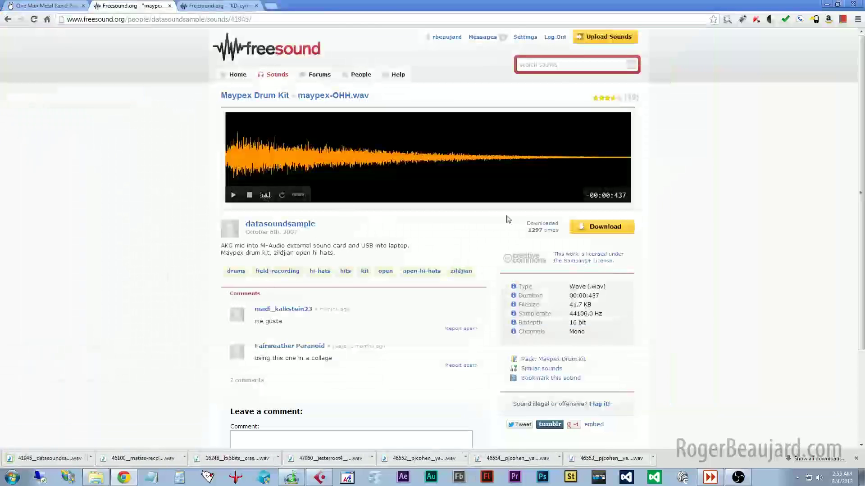
- Search Freesound for "ride" and briefly audition Ghost Fx.wav in the results
click(560, 63)
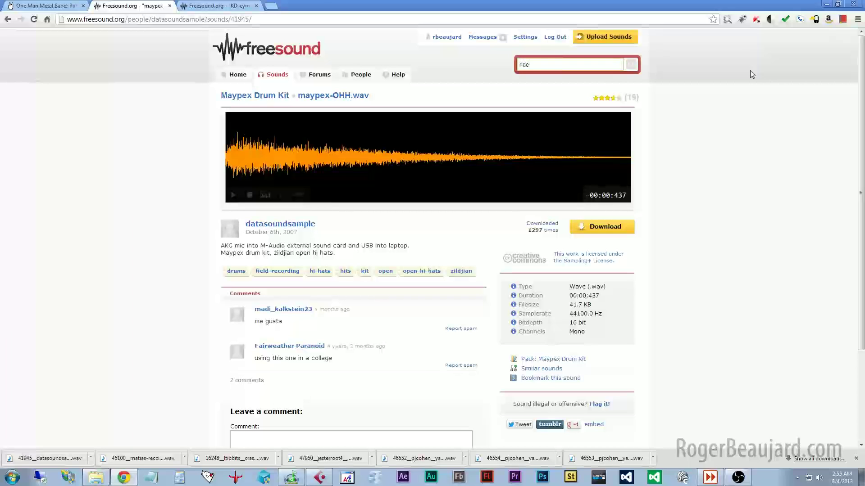
key(Return)
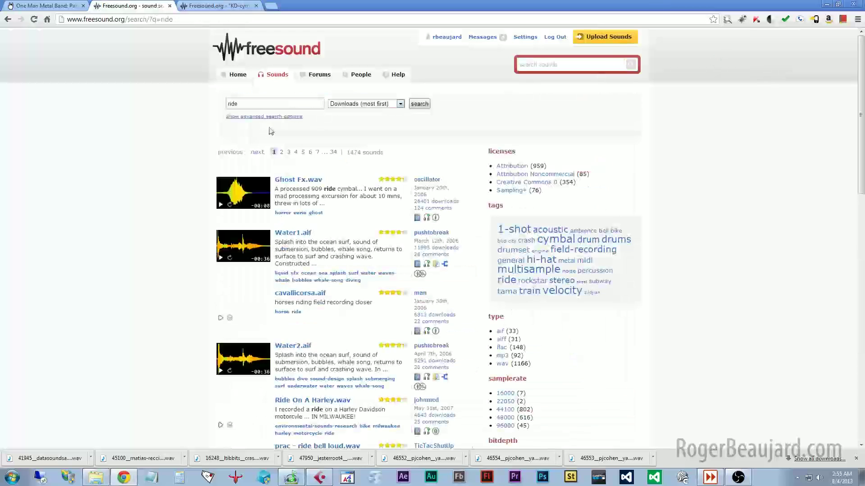
scroll(223, 168, down, 3)
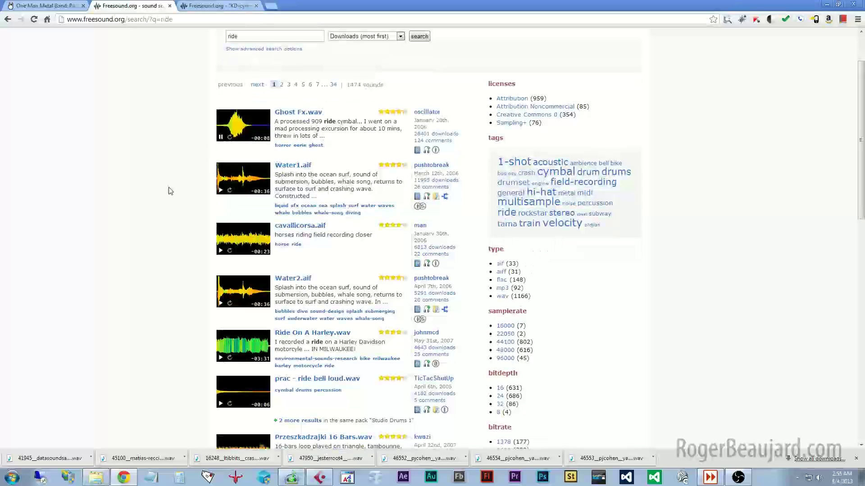
scroll(181, 183, up, 1)
click(220, 163)
- Narrow the sound search to "ride cymbal"
click(248, 60)
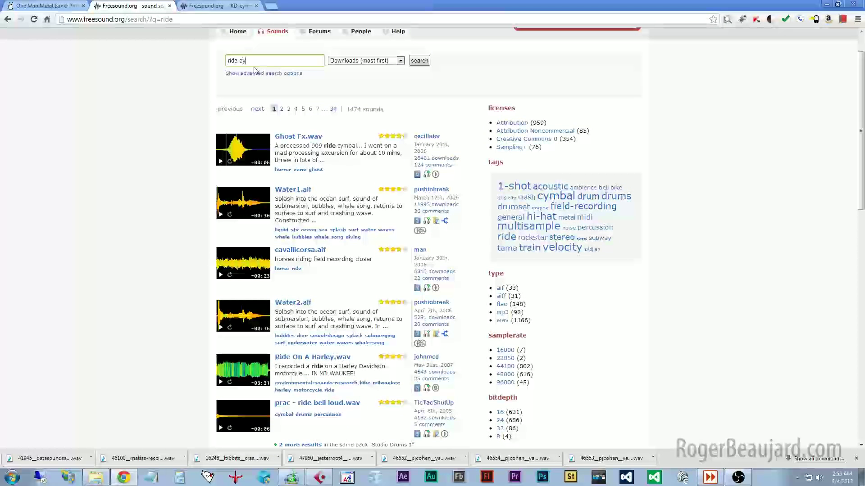
text(cymbal)
key(Return)
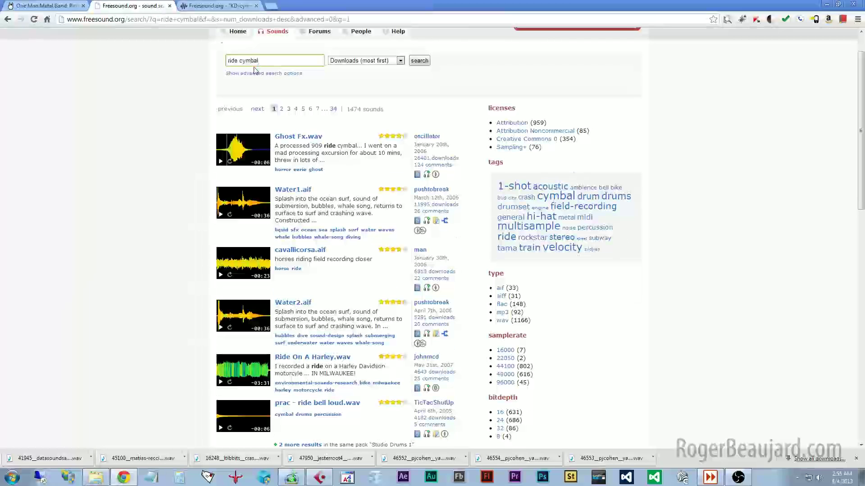
- Audition prac - ride bell loud.wav and ride-A-Ping-20-bell.wav in the ride cymbal results
scroll(219, 152, down, 3)
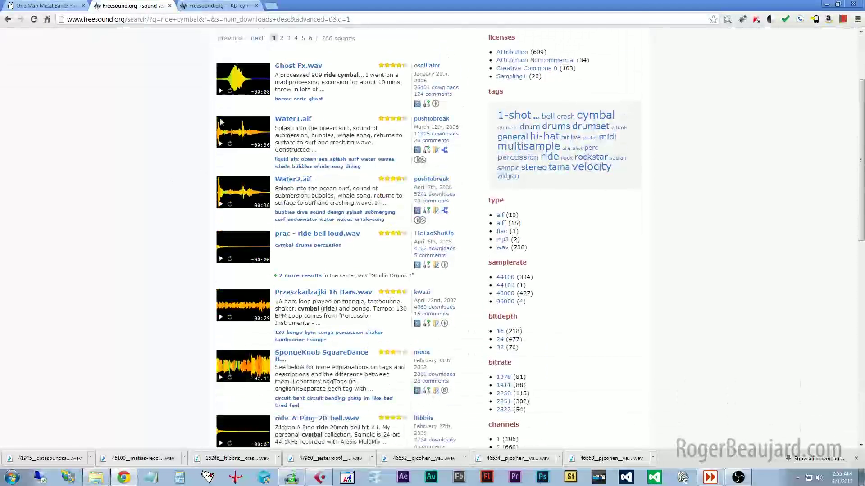
scroll(154, 193, down, 3)
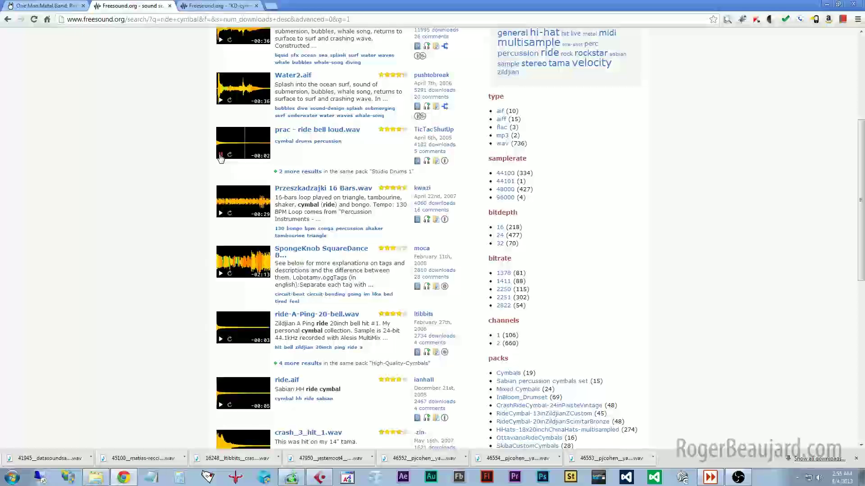
scroll(170, 228, down, 4)
click(218, 188)
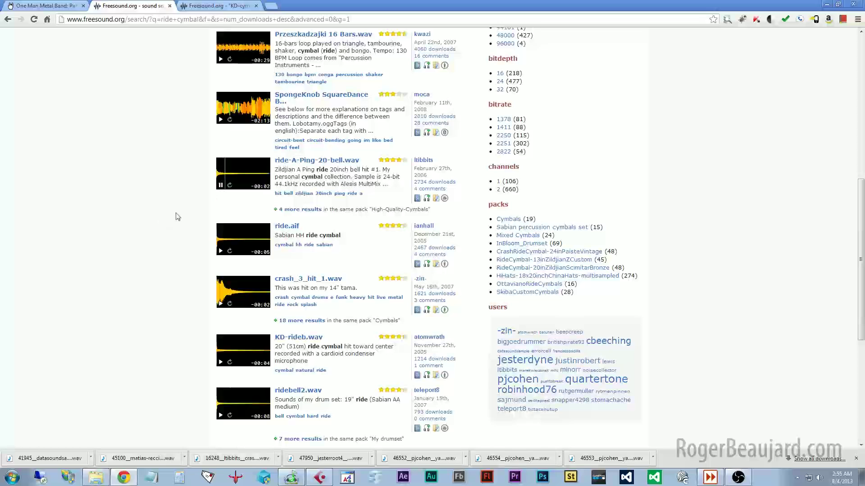
- Open the ride-A-Ping-20-bell.wav sound page and download the sample into the Drum Samples folder
click(221, 186)
click(335, 160)
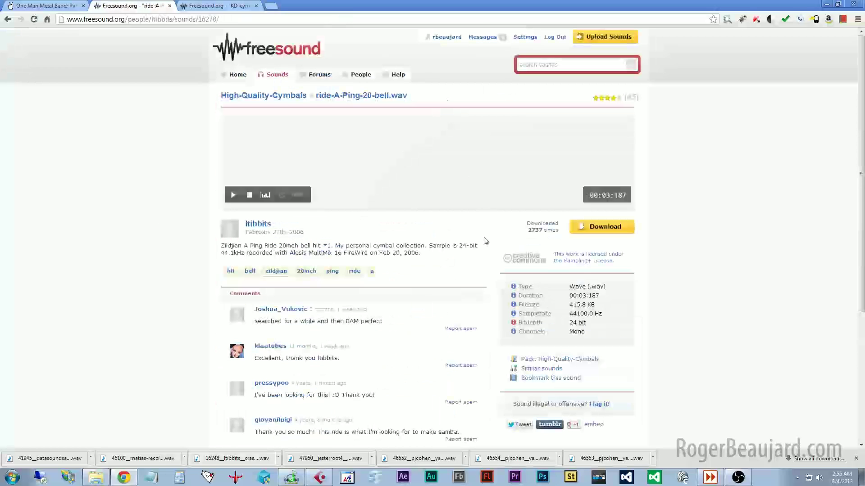
click(609, 229)
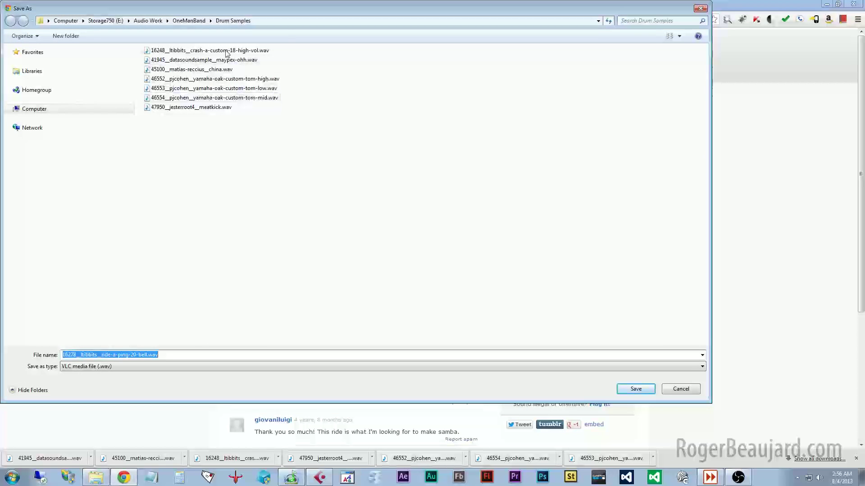
click(630, 391)
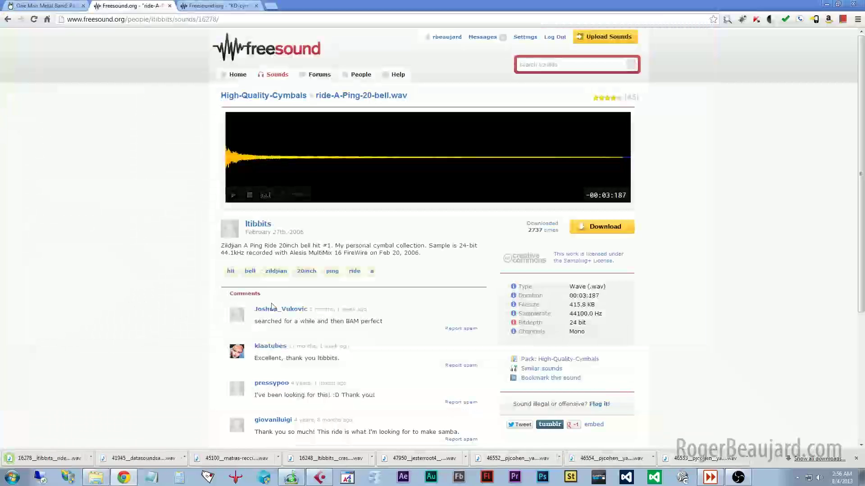
- Search Freesound for "snare drum"
click(543, 65)
text(snar)
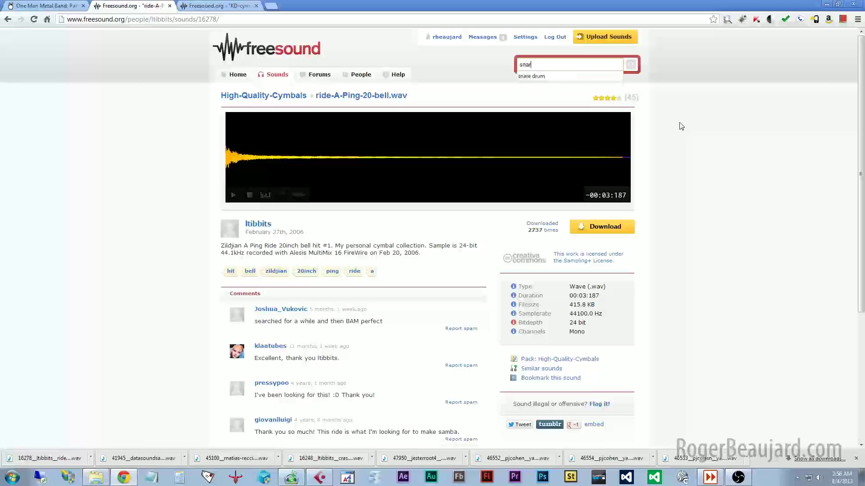
text(e drum)
key(Return)
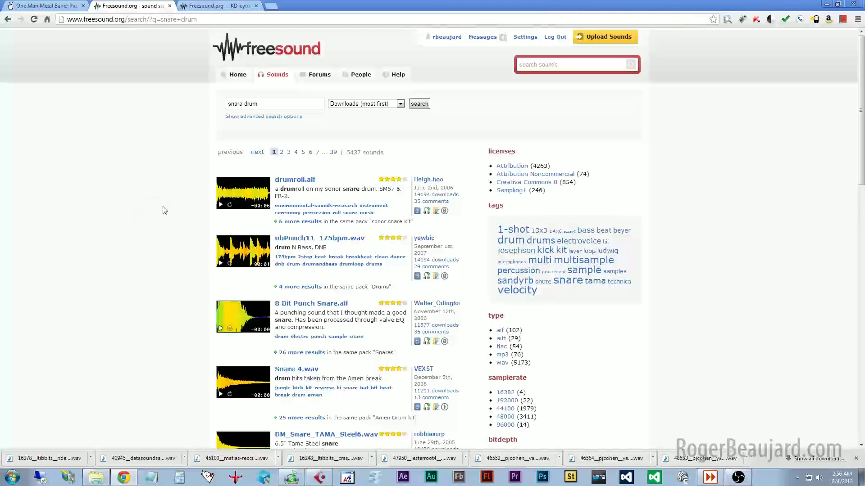
- Audition snare samples on the first results page, including prac - snare 2.wav, PLT SNARE 01.wav, SN_set1.wav and SnareAC.aif
scroll(169, 202, down, 2)
scroll(173, 196, up, 2)
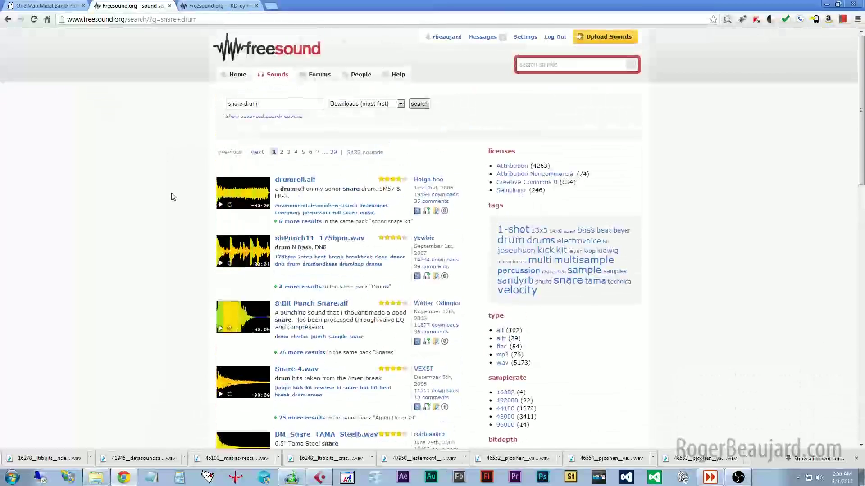
scroll(171, 197, down, 4)
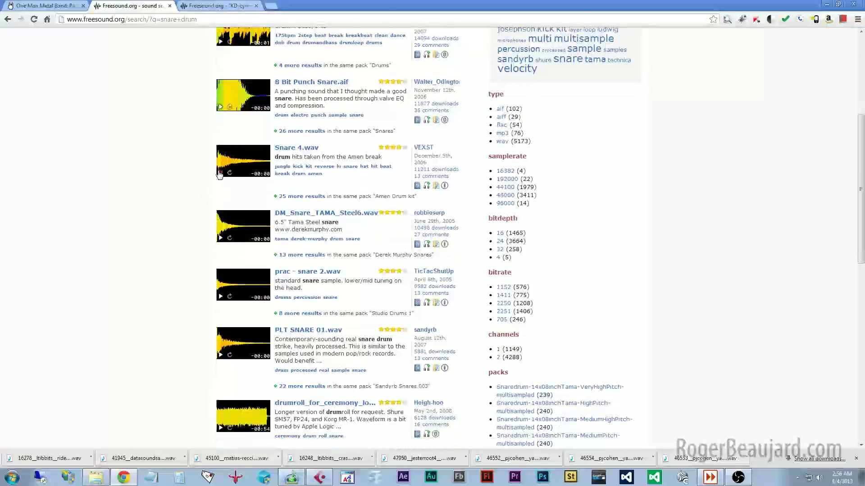
scroll(208, 218, down, 2)
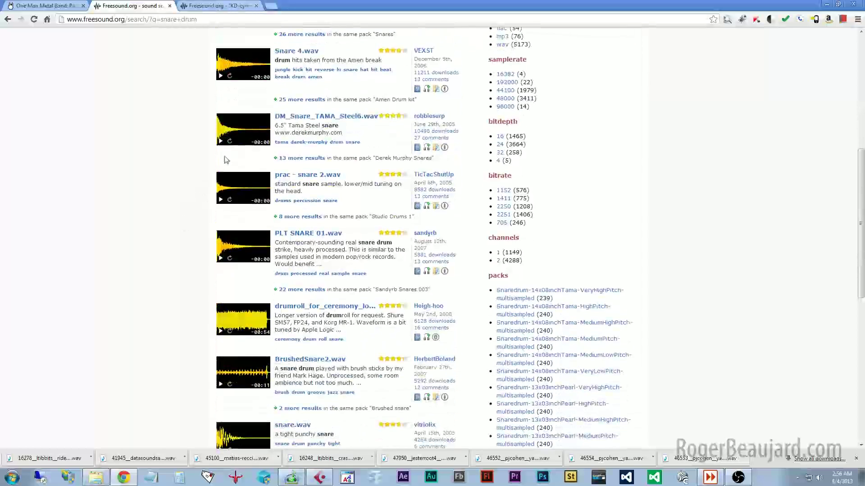
click(221, 200)
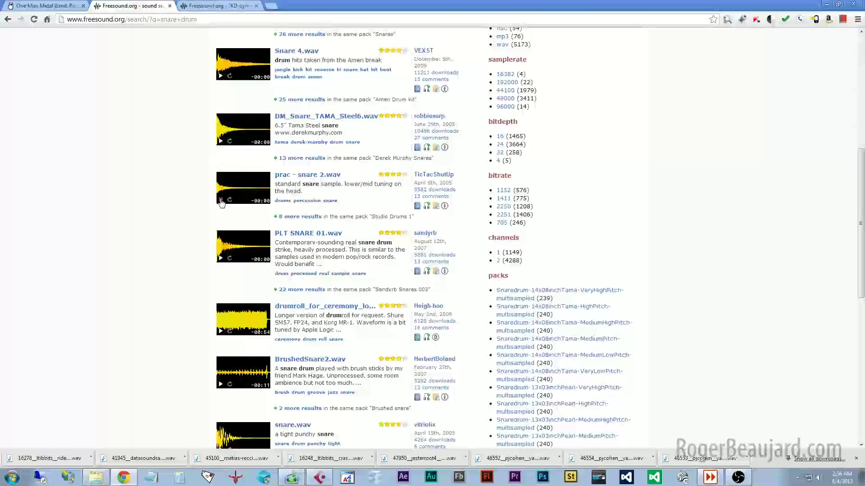
scroll(188, 229, down, 1)
scroll(189, 228, down, 1)
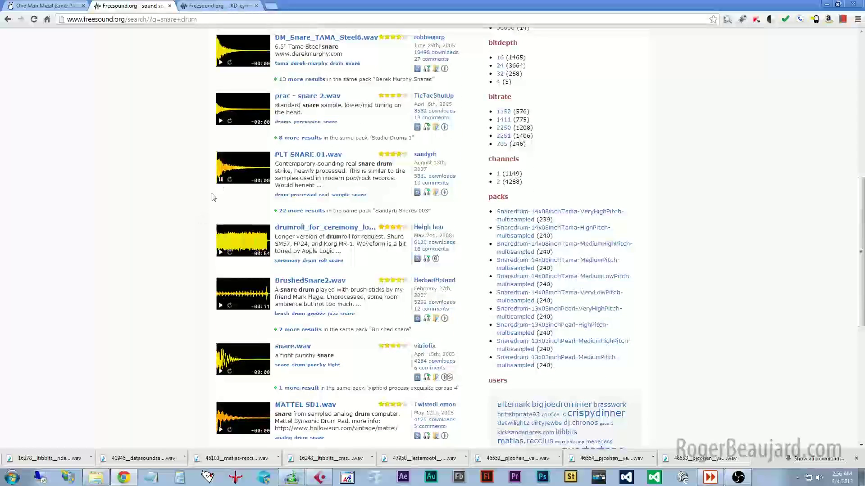
scroll(170, 242, down, 3)
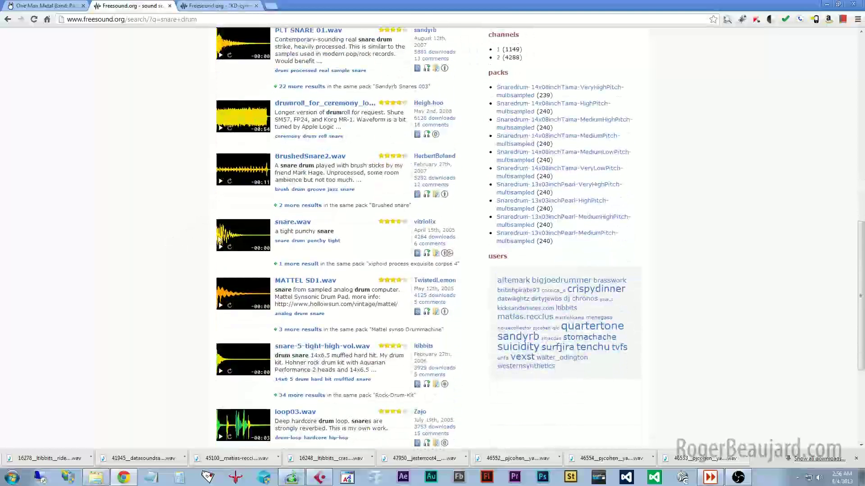
scroll(200, 265, down, 2)
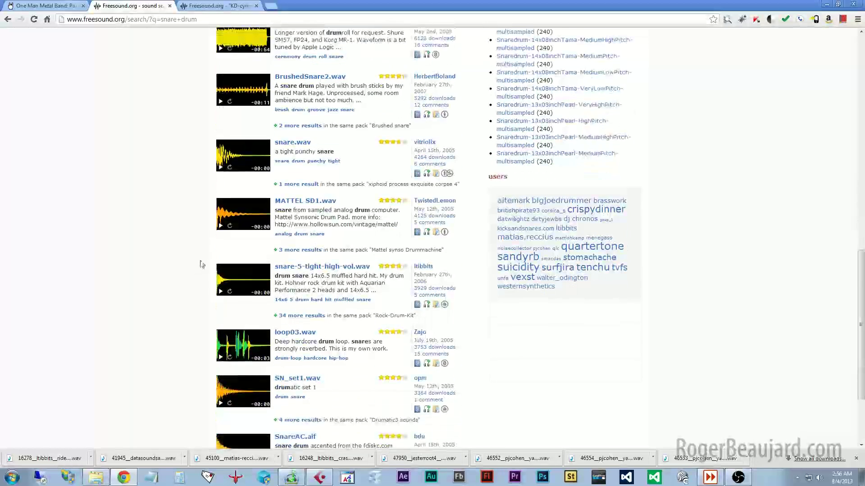
scroll(197, 289, down, 3)
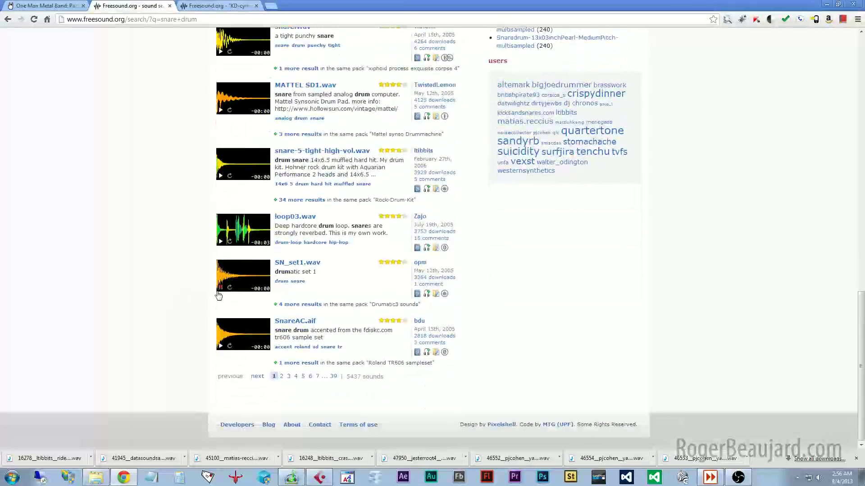
click(221, 346)
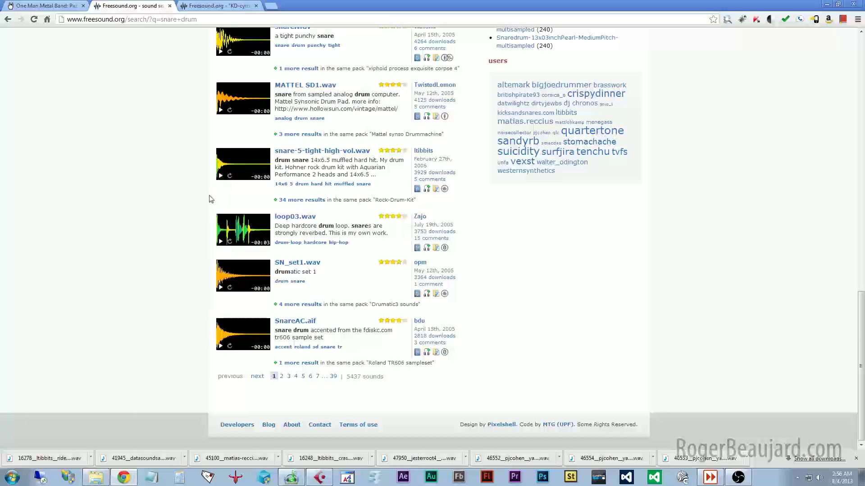
- Open page 2 of the snare drum results and audition Alchemist Snare 5.wav, snare side stick.aif, PowerSnareVerb.wav and SD4.wav
click(281, 377)
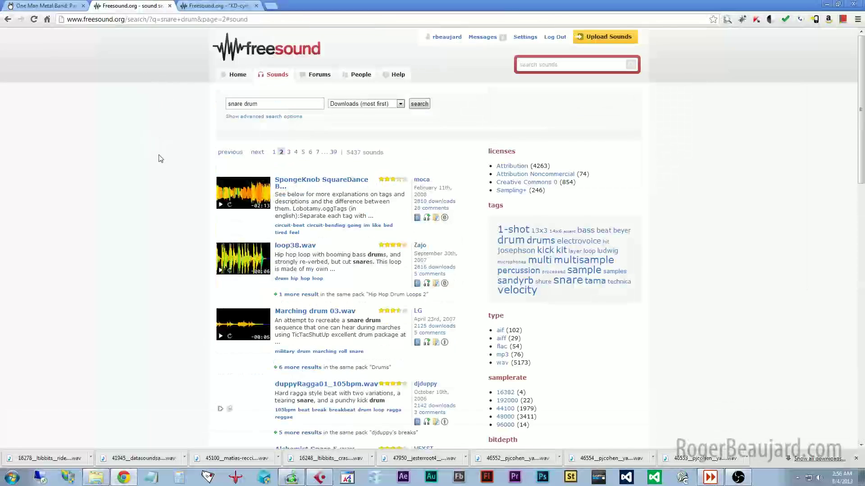
scroll(161, 159, down, 8)
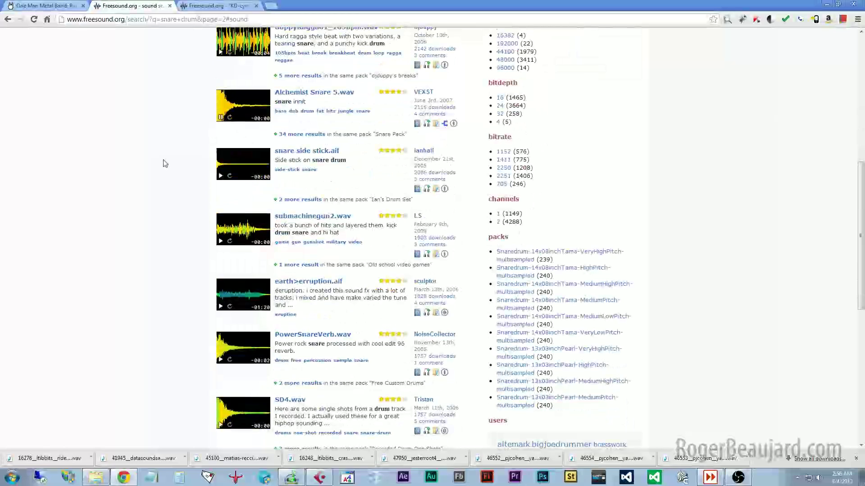
scroll(175, 157, down, 2)
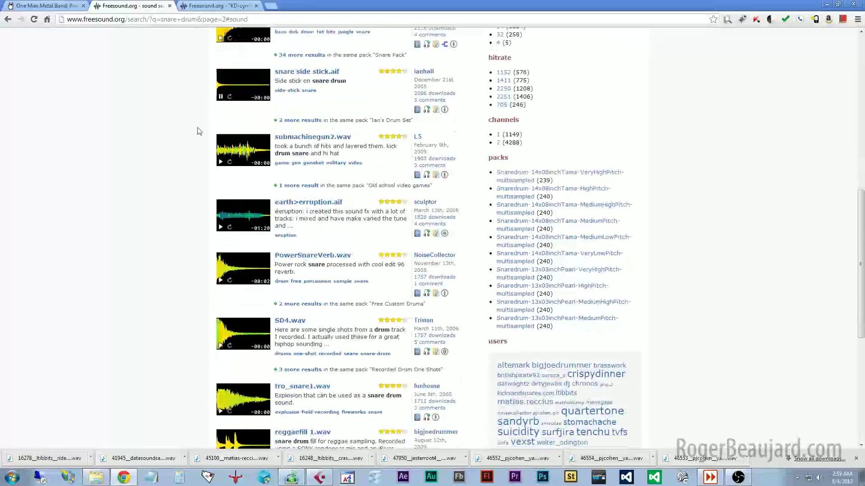
scroll(183, 144, down, 2)
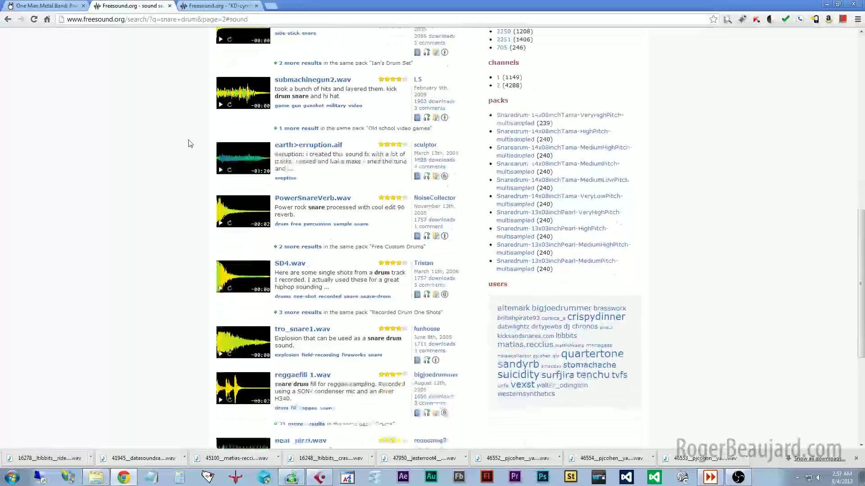
scroll(202, 146, down, 1)
click(219, 135)
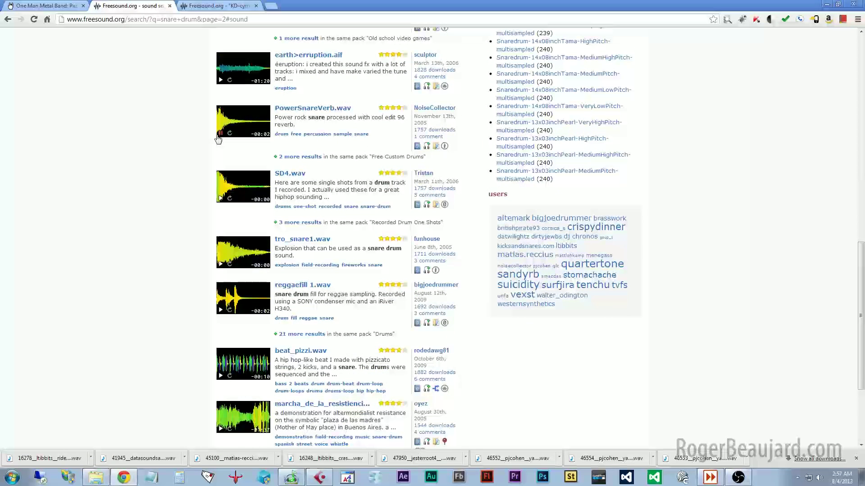
click(221, 198)
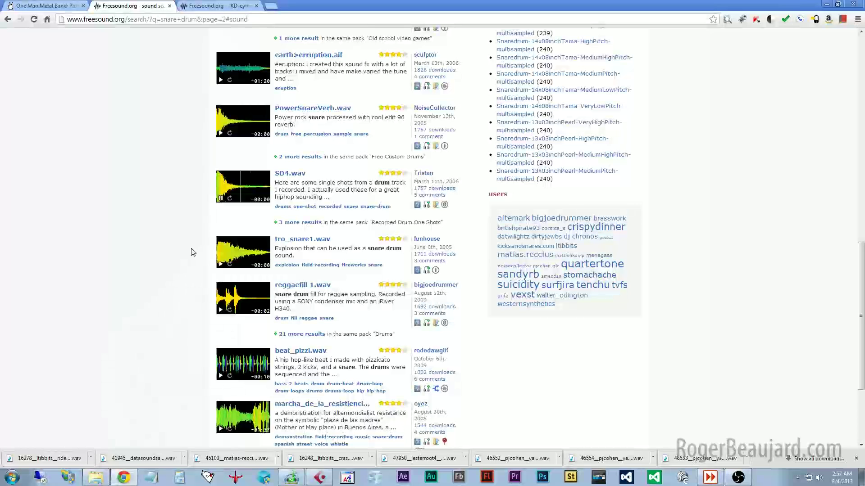
- Audition tro_snare1.wav on page 2, then replay PowerSnareVerb.wav, snare side stick.aif and Alchemist Snare 5.wav to compare them
scroll(192, 250, down, 1)
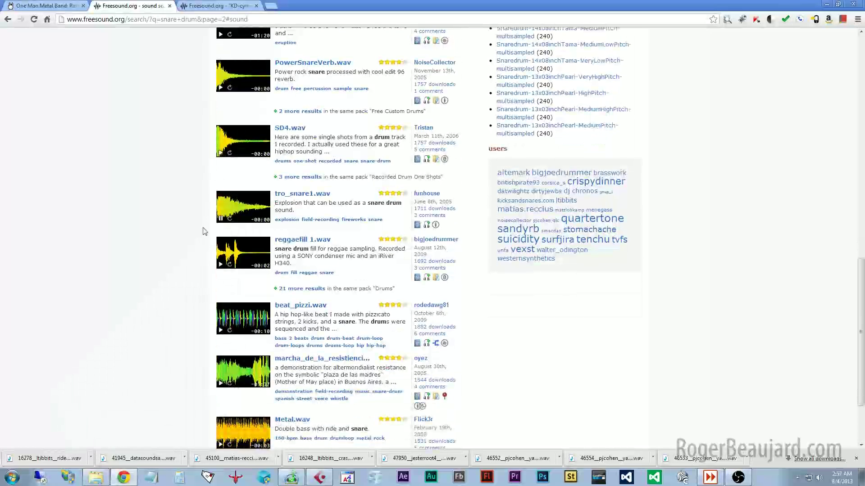
scroll(209, 228, down, 2)
scroll(210, 228, up, 2)
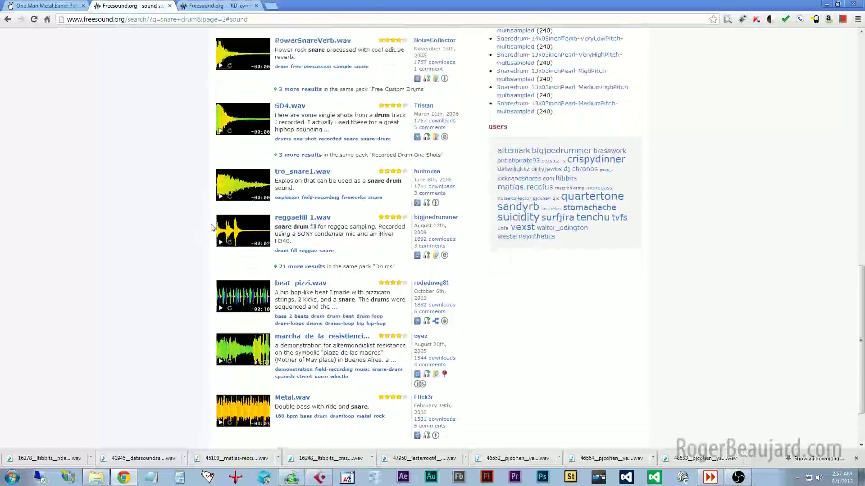
scroll(212, 92, up, 1)
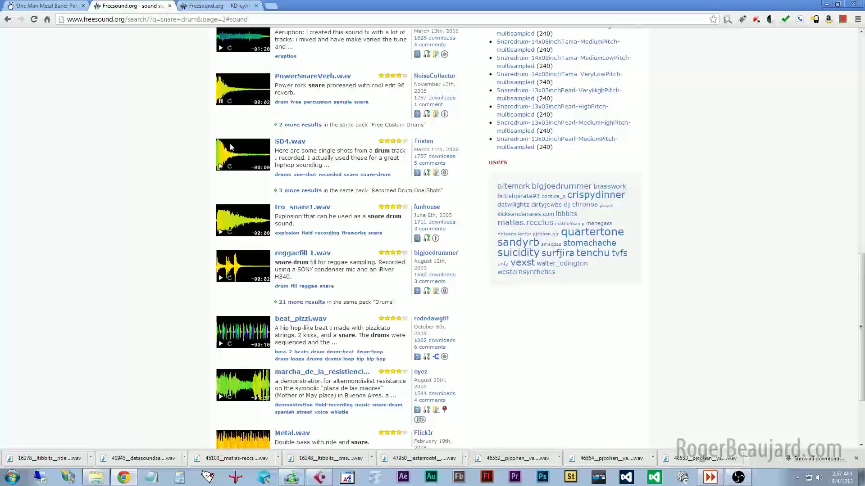
scroll(228, 109, up, 1)
scroll(189, 145, up, 5)
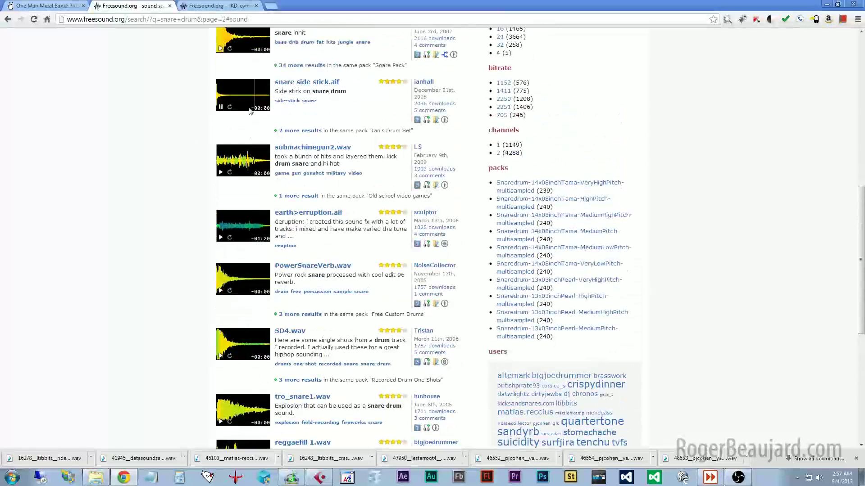
scroll(179, 115, up, 5)
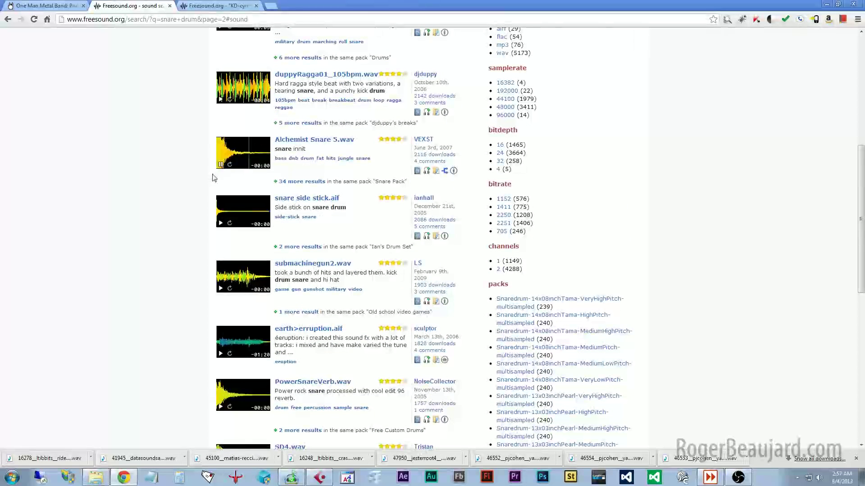
scroll(179, 197, down, 9)
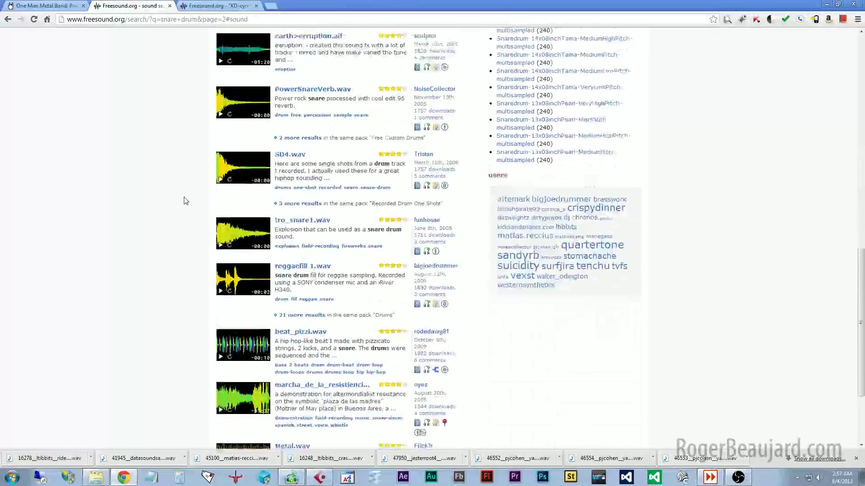
- Open page 3 of the snare drum results and audition DNB SNARE 008.wav, LR_SN_0029.wav and the Ludwig Black Beauty snare
click(287, 377)
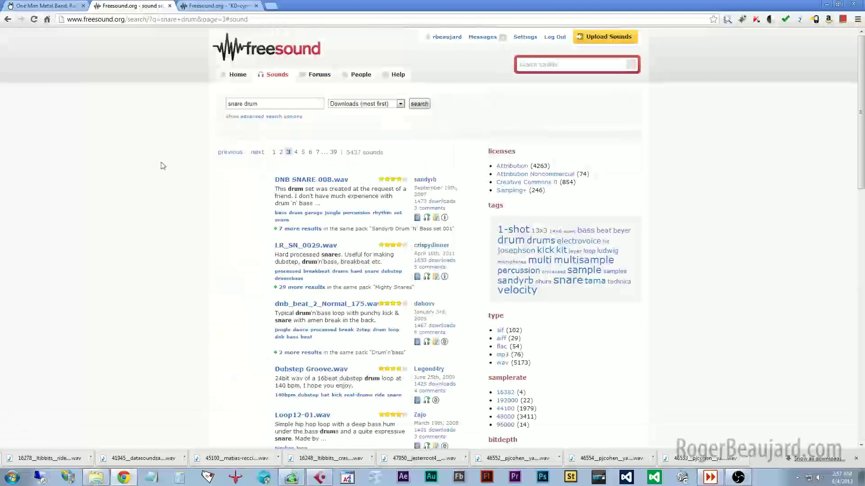
scroll(193, 164, down, 2)
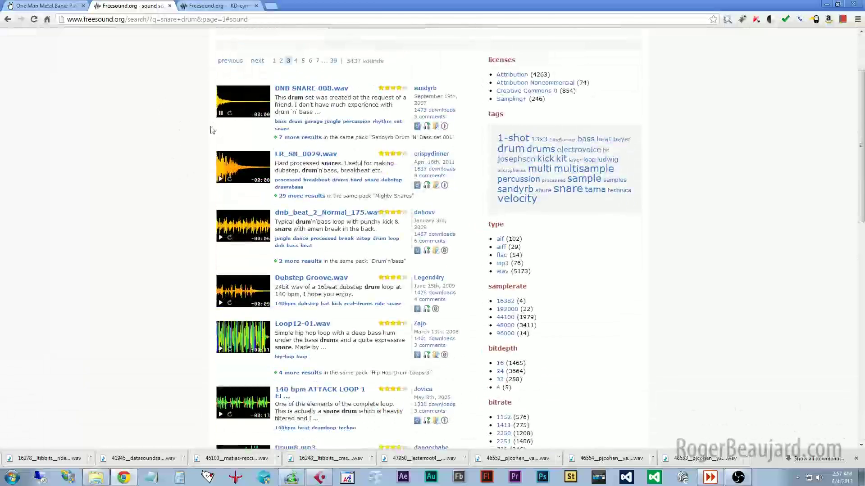
scroll(181, 157, down, 2)
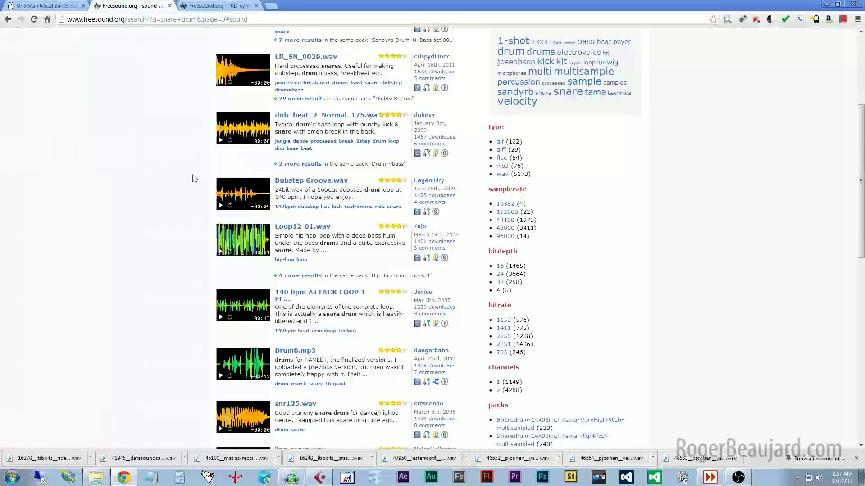
scroll(180, 200, down, 3)
scroll(185, 211, down, 7)
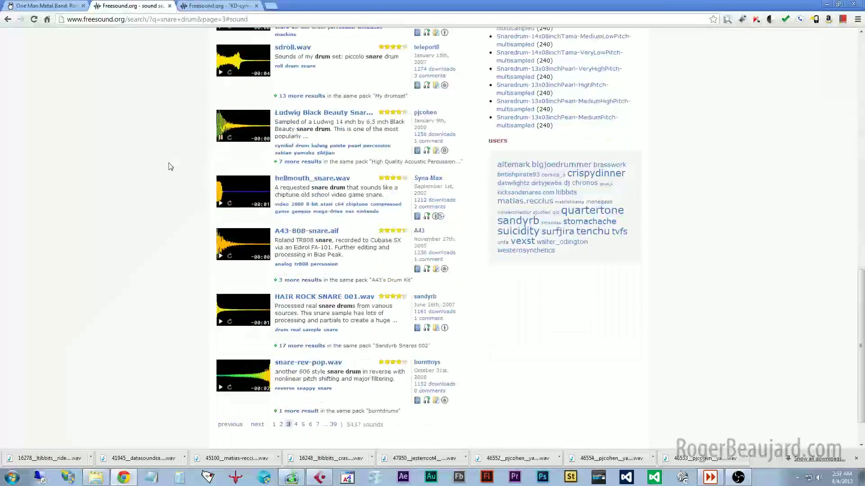
- Open the Ludwig Black Beauty Snare Drum Unprocessed.wav page, play the sound and download it into the Drum Samples folder
click(324, 113)
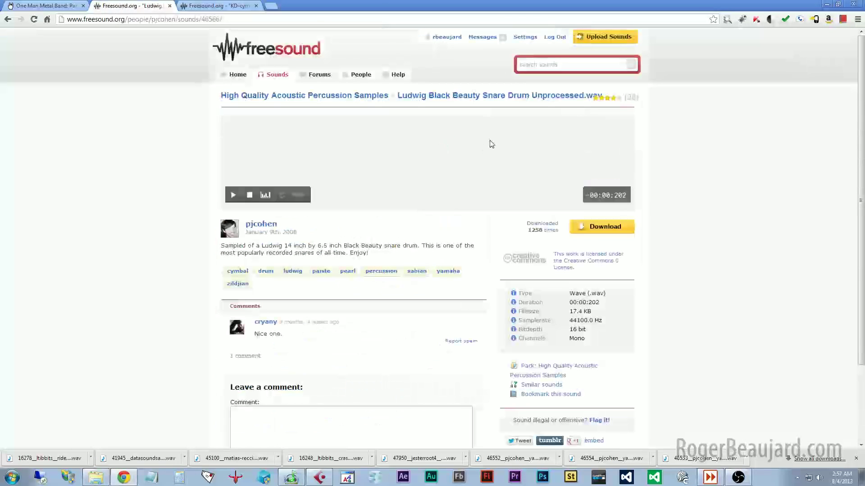
click(232, 195)
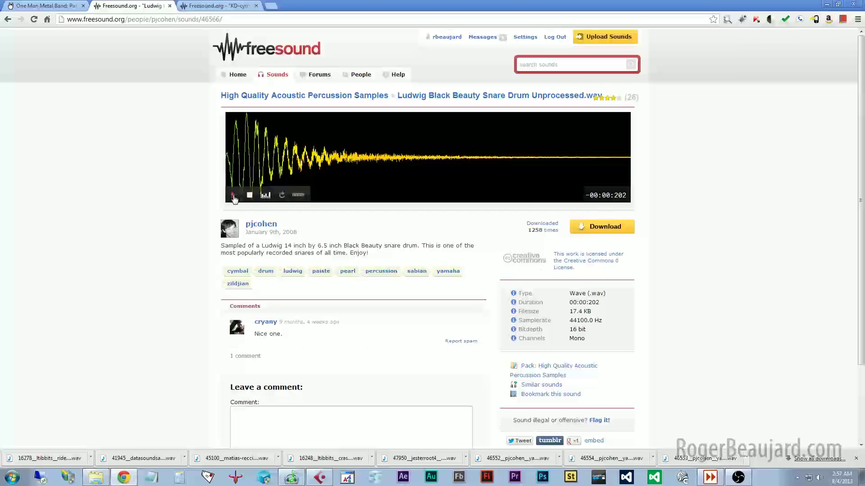
click(282, 194)
click(282, 194)
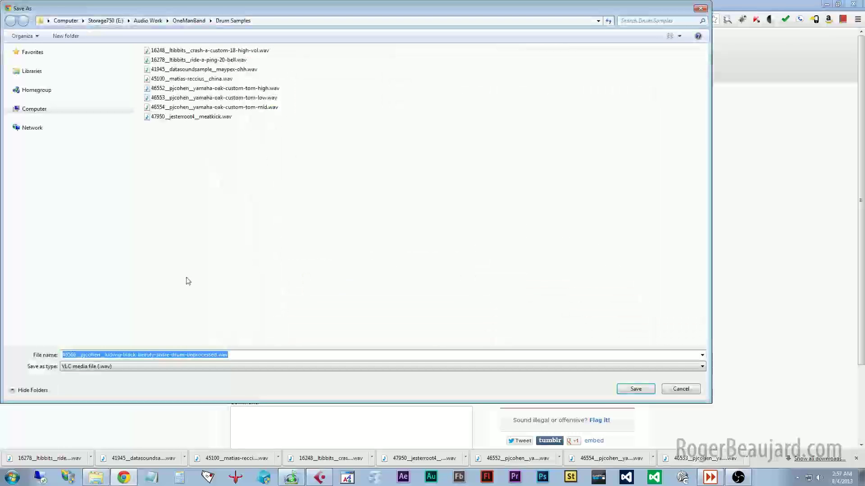
click(633, 390)
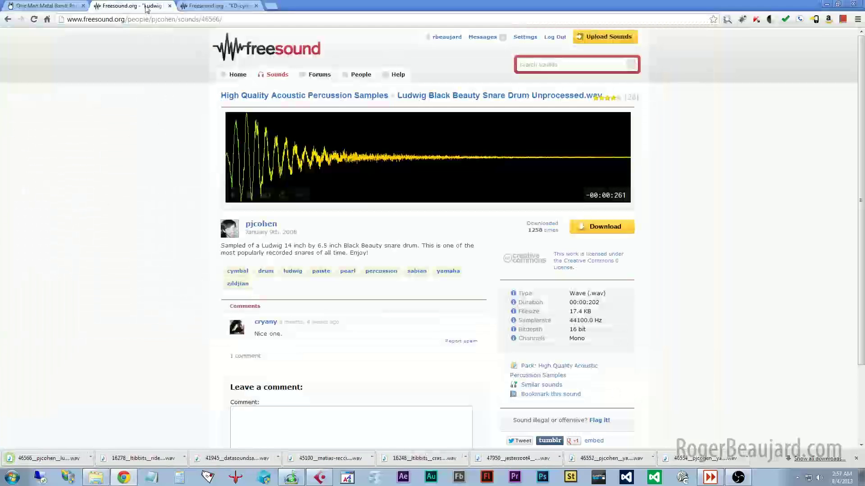
- Download the KD-cym1b.wav crash cymbal into the Drum Samples folder and close its page
click(215, 5)
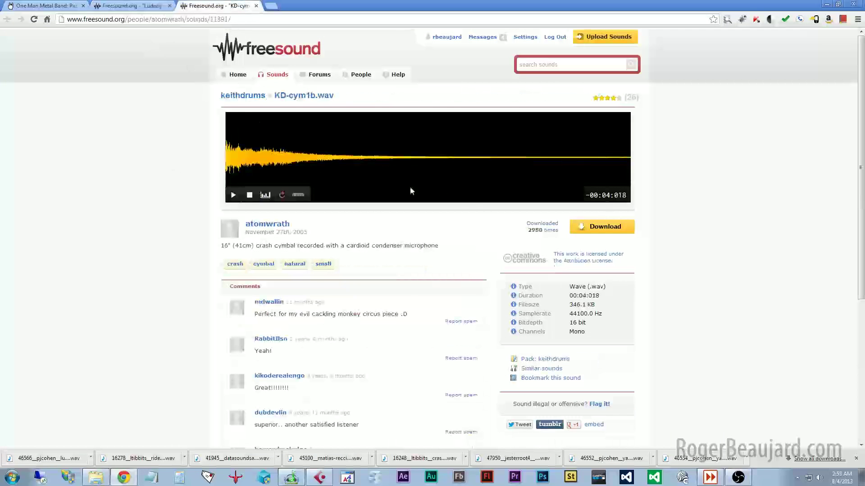
click(614, 228)
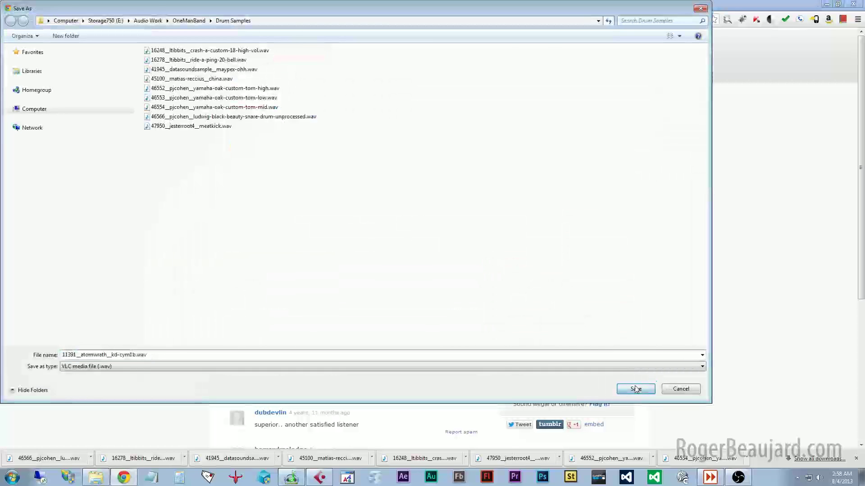
click(635, 389)
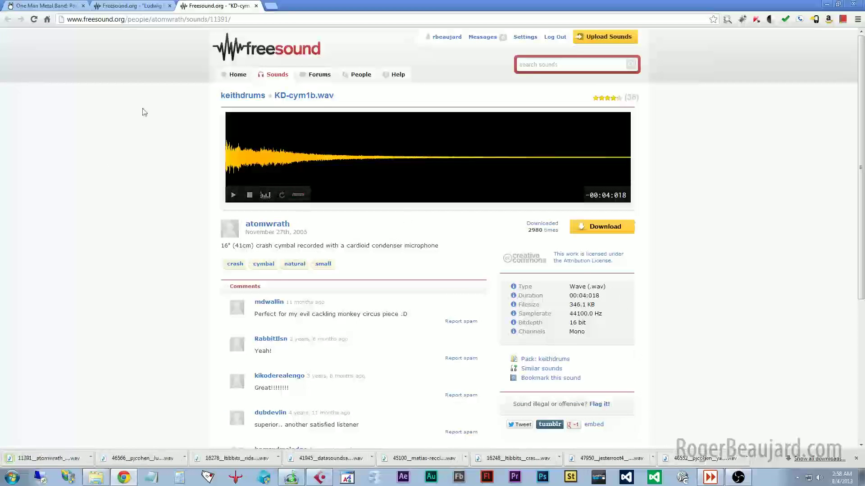
click(255, 6)
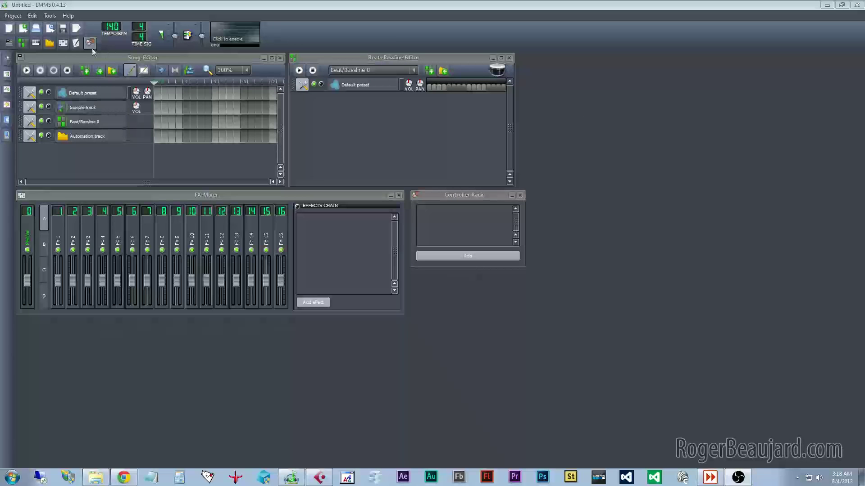
- In LMMS, save the untitled project as DrumTemplate in the OneManBand folder under Audio Work
click(13, 16)
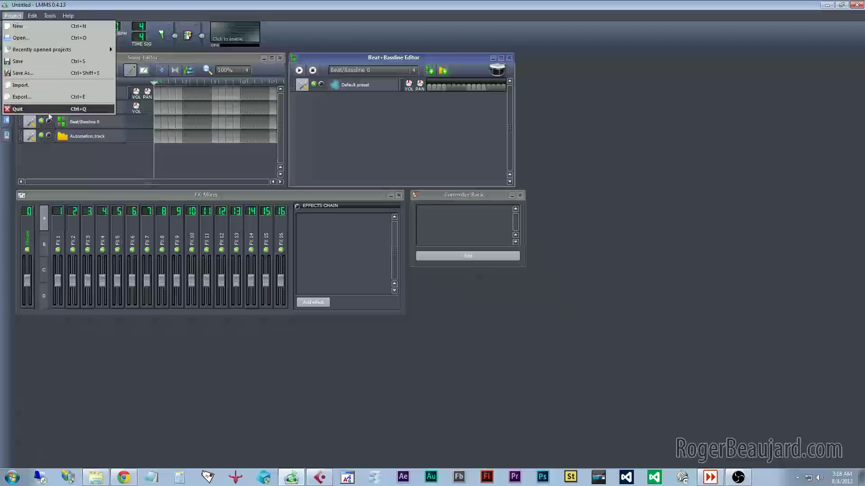
click(50, 76)
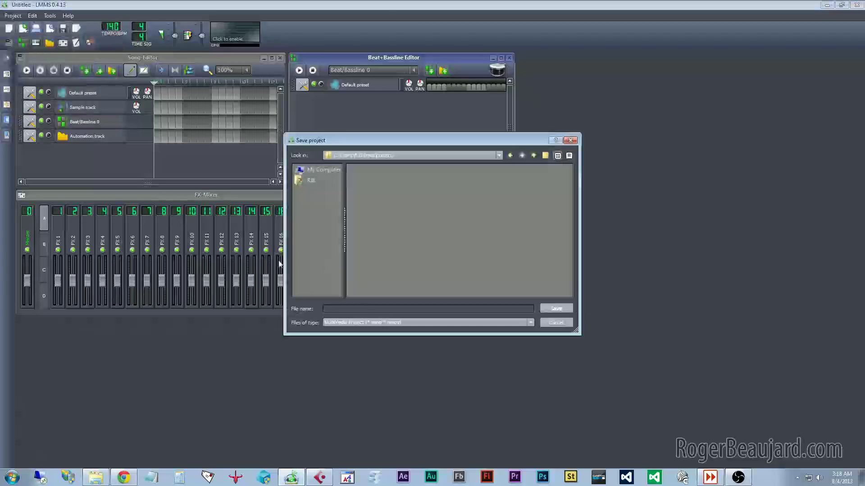
click(464, 156)
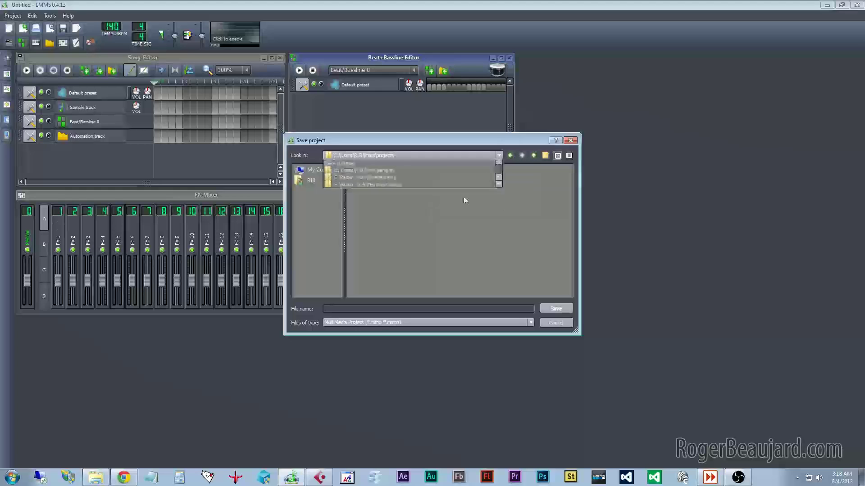
click(367, 223)
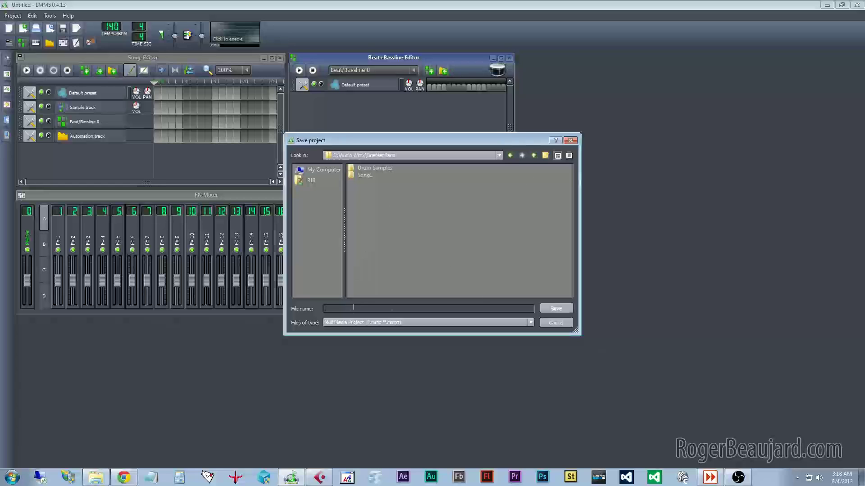
text(Drum)
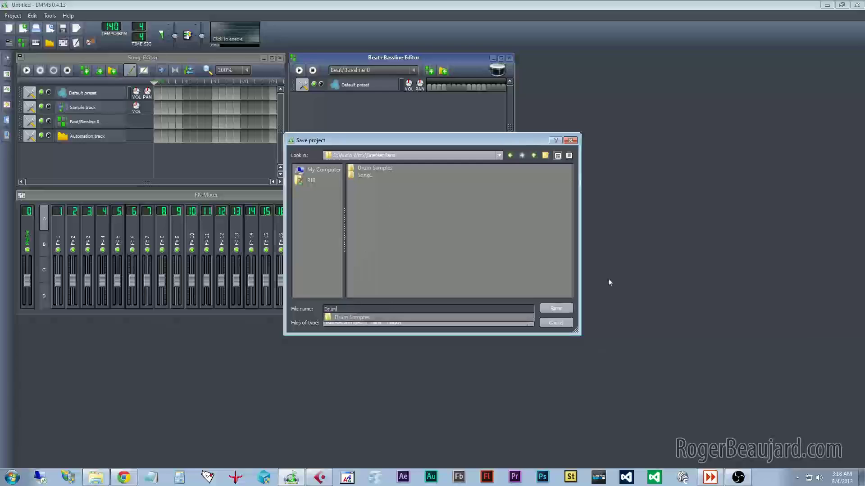
text(Template)
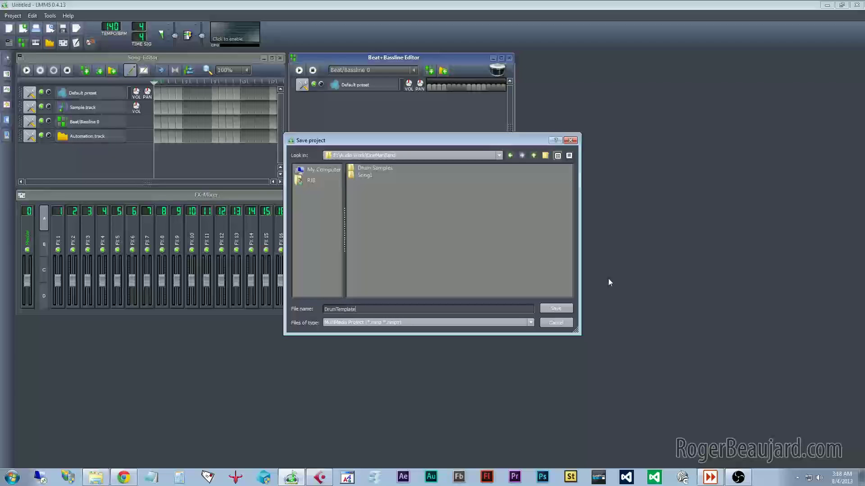
click(555, 309)
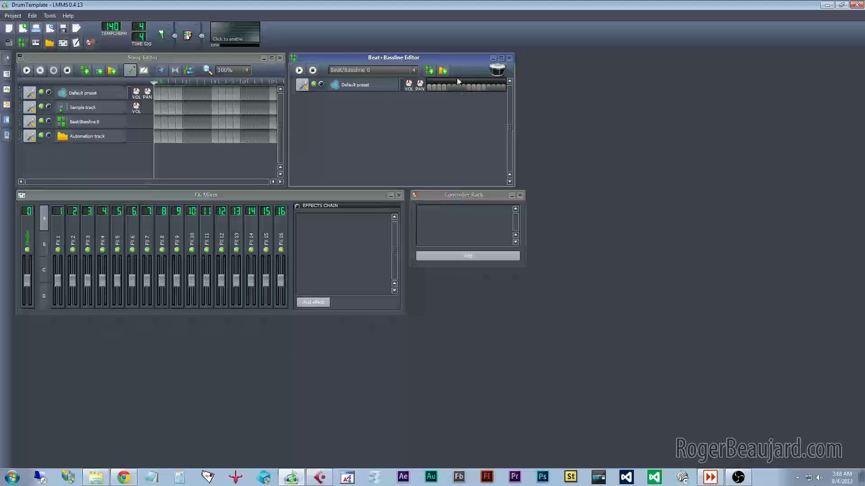
- Move the FX-Mixer to the lower edge of the workspace and place the Controller Rack directly beside it
drag(465, 195, 755, 244)
drag(306, 196, 308, 348)
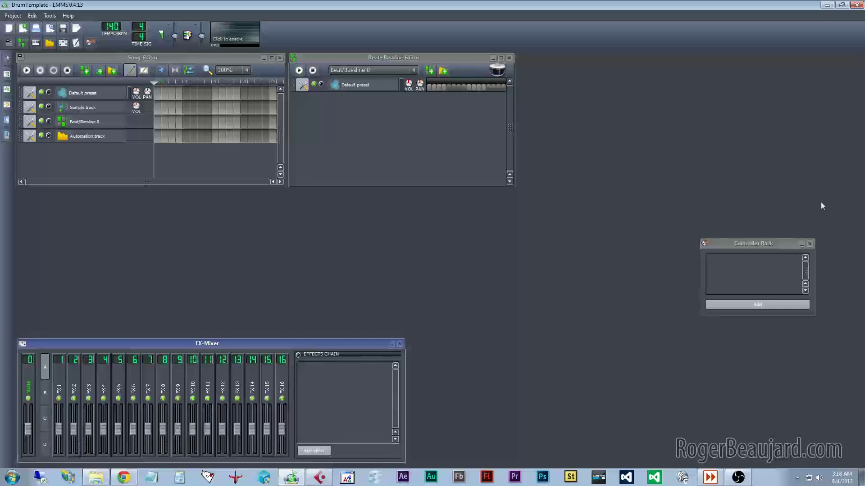
drag(767, 242, 477, 346)
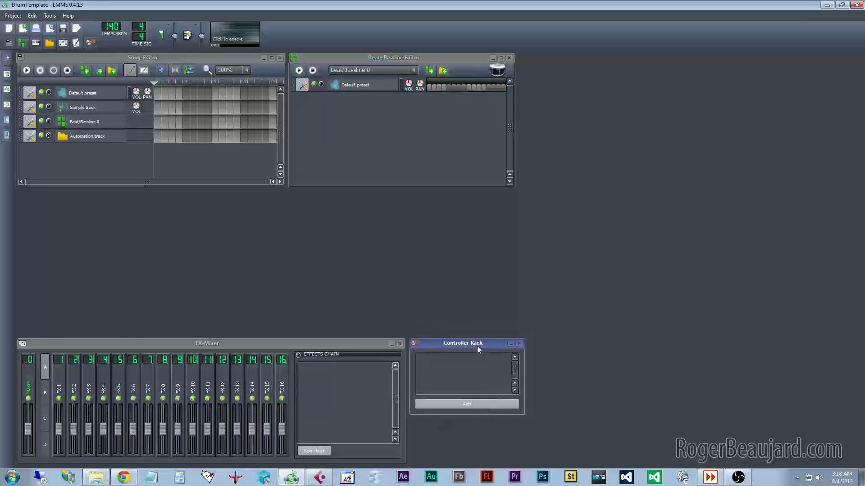
click(207, 345)
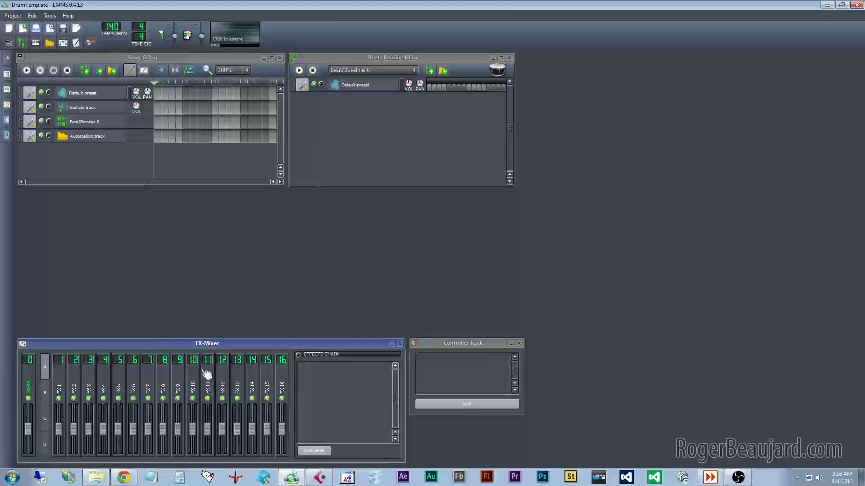
- Place the Beat+Bassline Editor beside the Song-Editor at nearly full workspace height, and enlarge the Song-Editor to fill the area above the FX-Mixer
drag(372, 58, 605, 62)
drag(745, 186, 837, 462)
drag(600, 59, 618, 62)
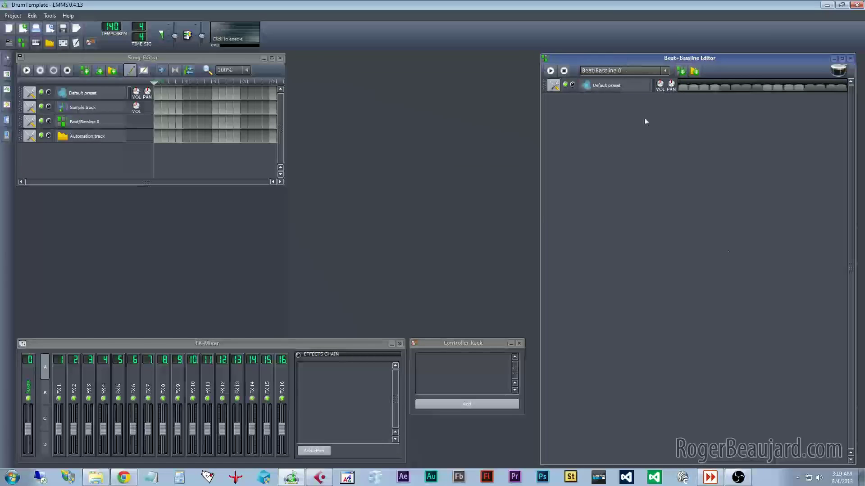
drag(852, 463, 858, 462)
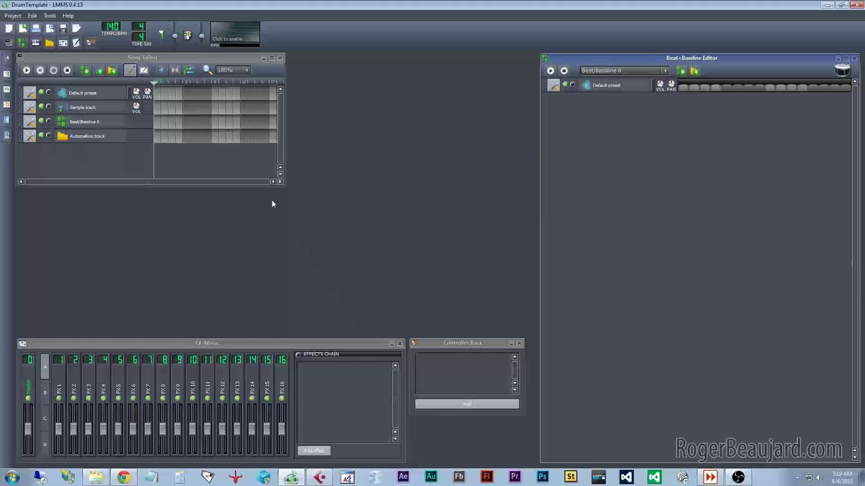
drag(286, 188, 532, 334)
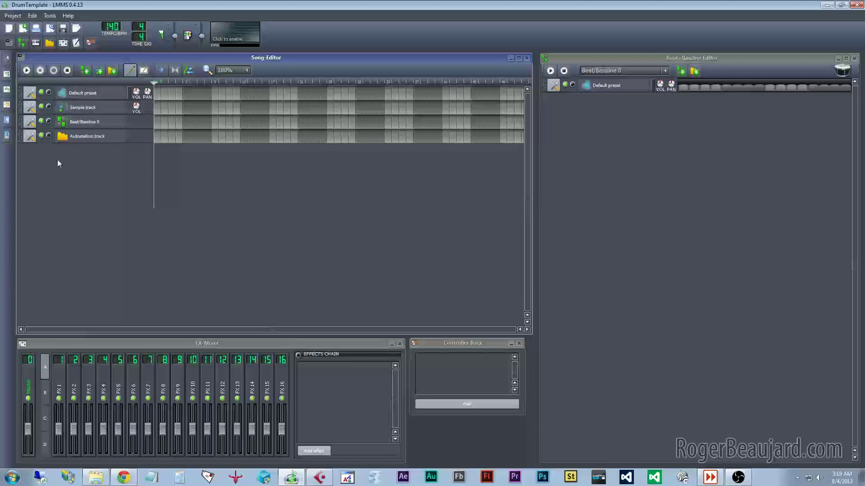
- Look through the instrument plugins, My projects, My home and My presets browsers, and hide the sidebar
click(7, 74)
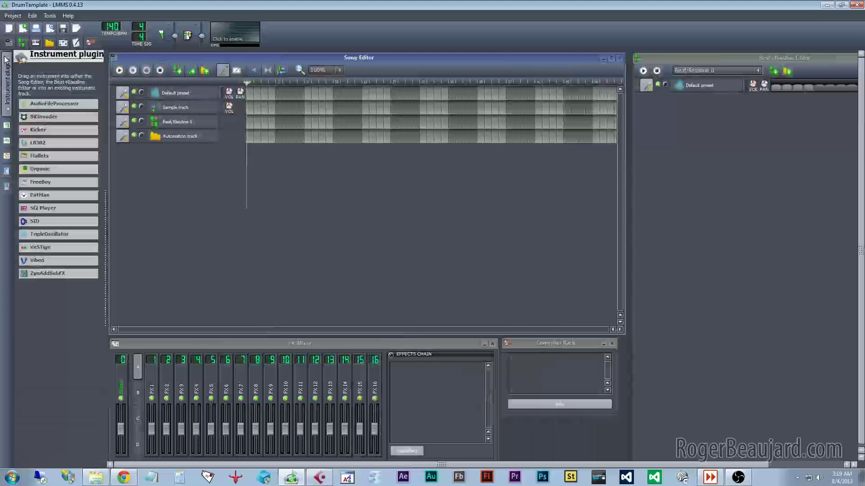
click(6, 139)
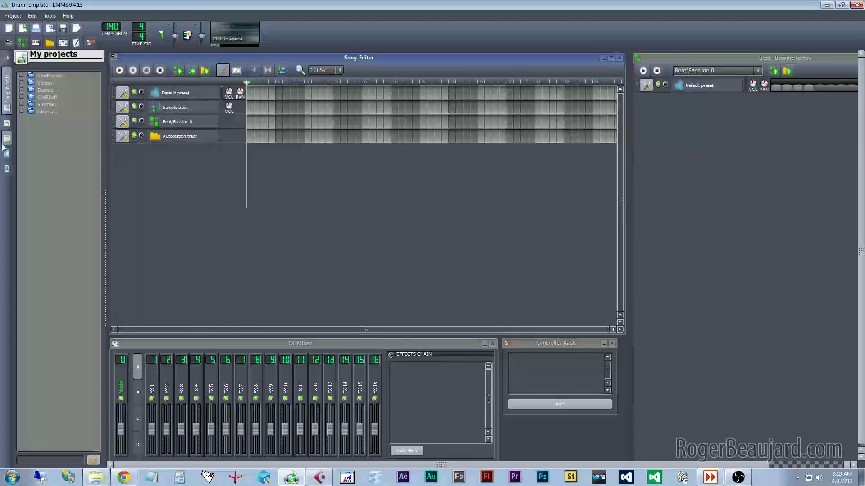
click(7, 153)
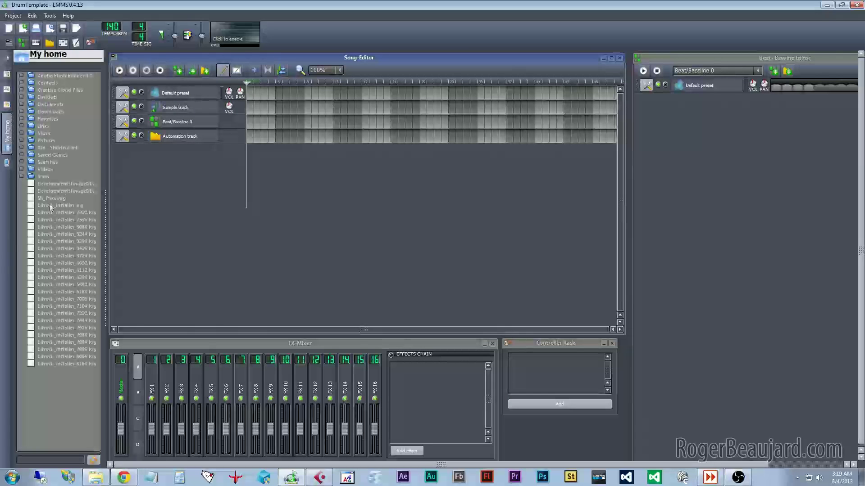
click(7, 104)
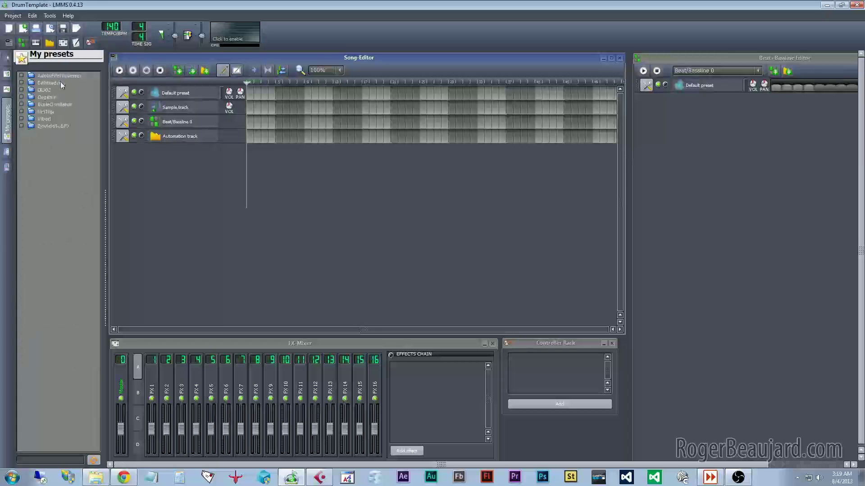
click(7, 67)
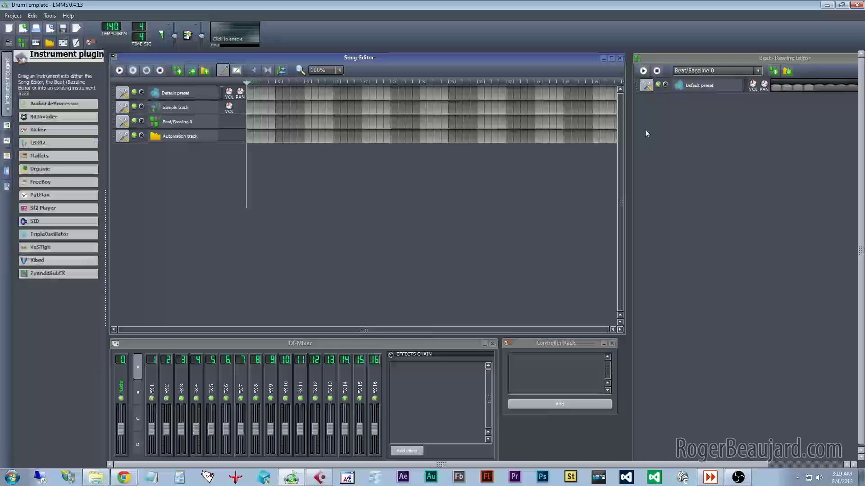
click(7, 68)
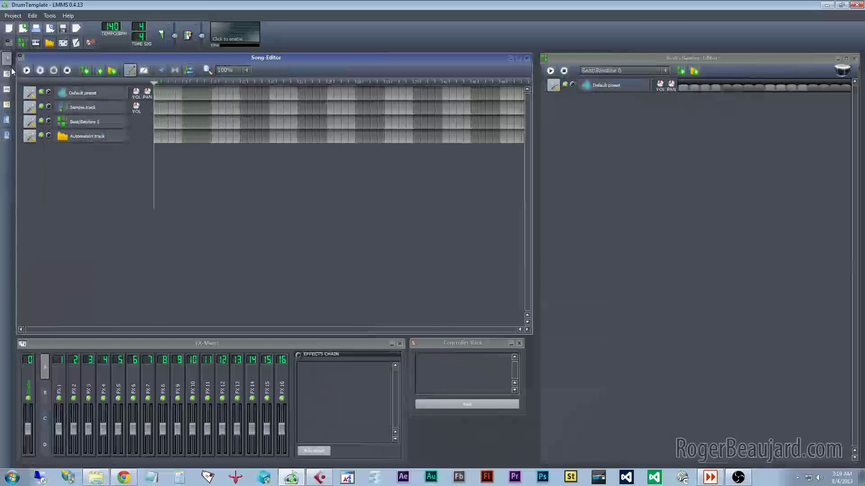
- Open the Default preset instrument in the Beat+Bassline Editor and play notes while changing the waveforms of oscillators 2 and 3
click(608, 86)
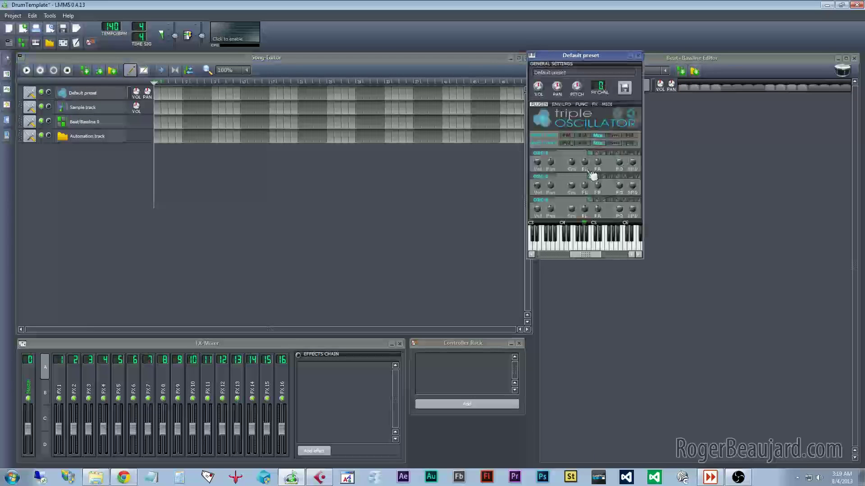
mouse_move(546, 246)
mouse_down()
mouse_move(615, 250)
mouse_move(551, 248)
mouse_up()
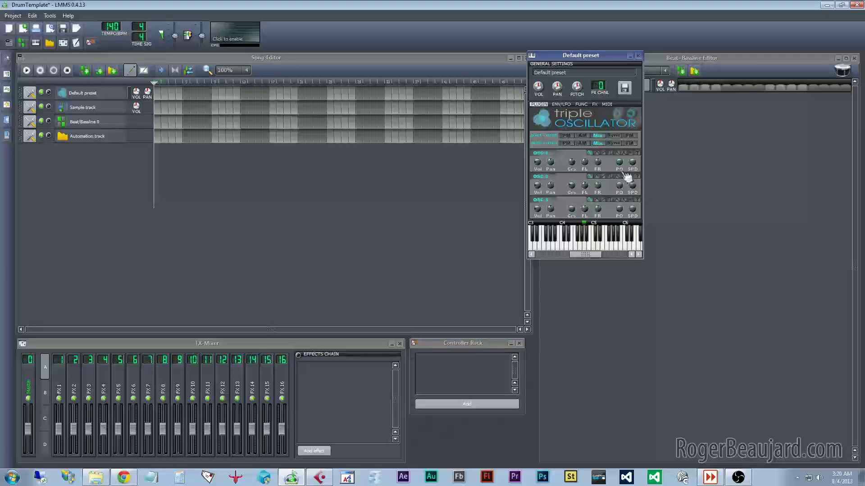
click(610, 177)
drag(578, 250, 554, 249)
click(611, 200)
drag(582, 243, 559, 247)
click(563, 239)
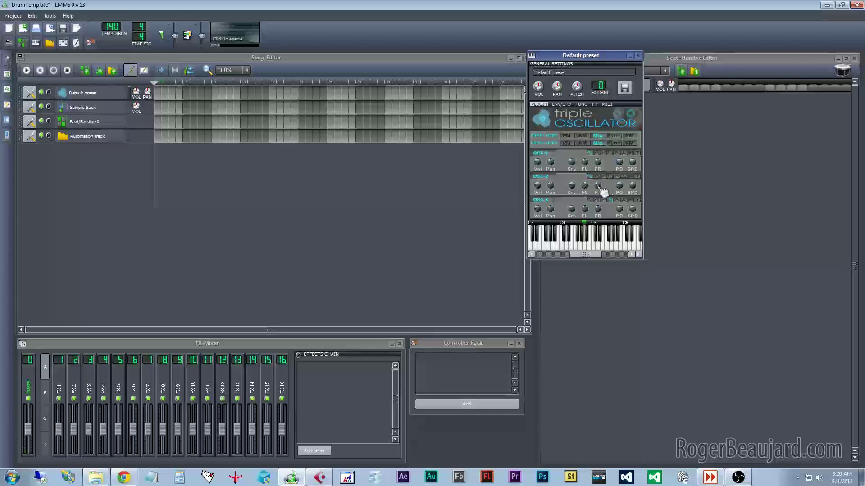
- Adjust oscillator 2's right fine detuning, play a few low notes to hear it, and close the instrument window
drag(597, 185, 597, 174)
click(537, 247)
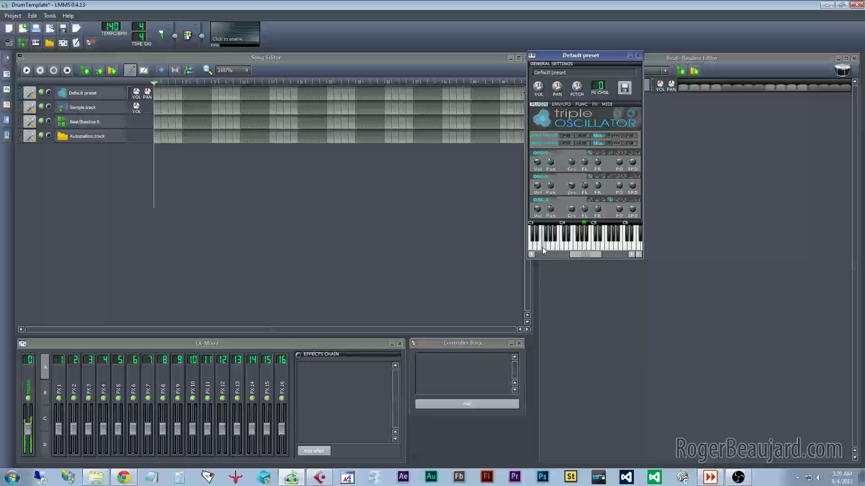
click(550, 249)
click(531, 248)
click(638, 55)
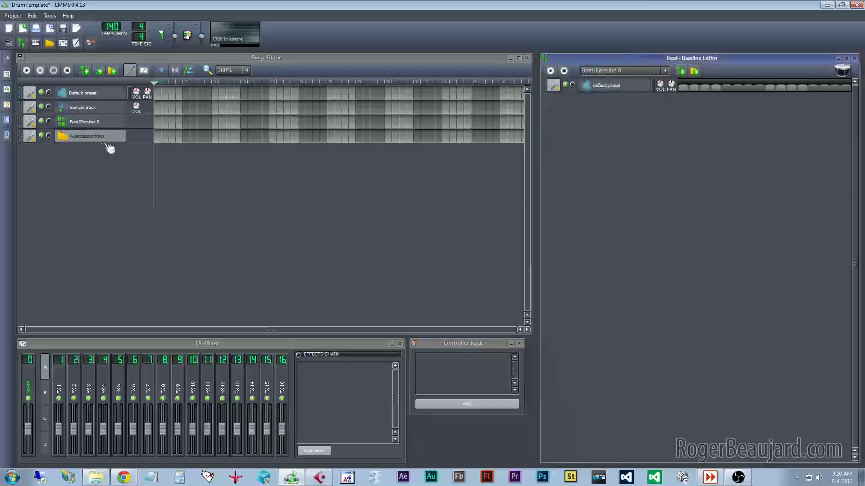
click(66, 197)
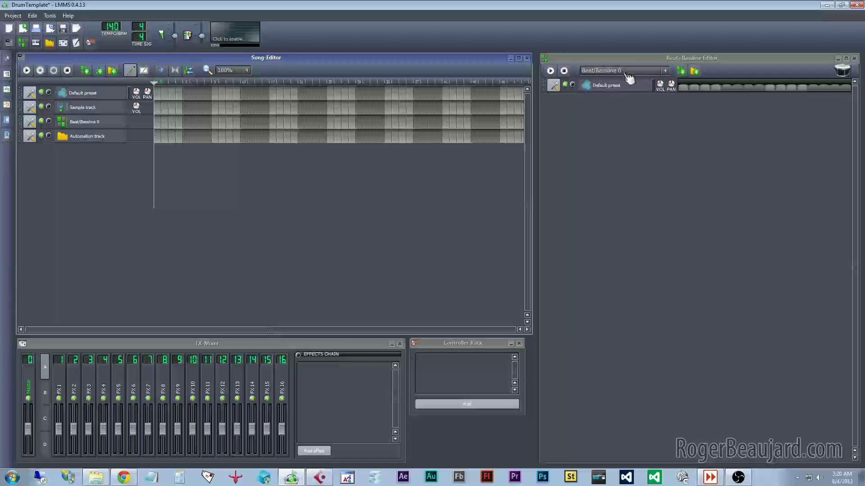
click(666, 72)
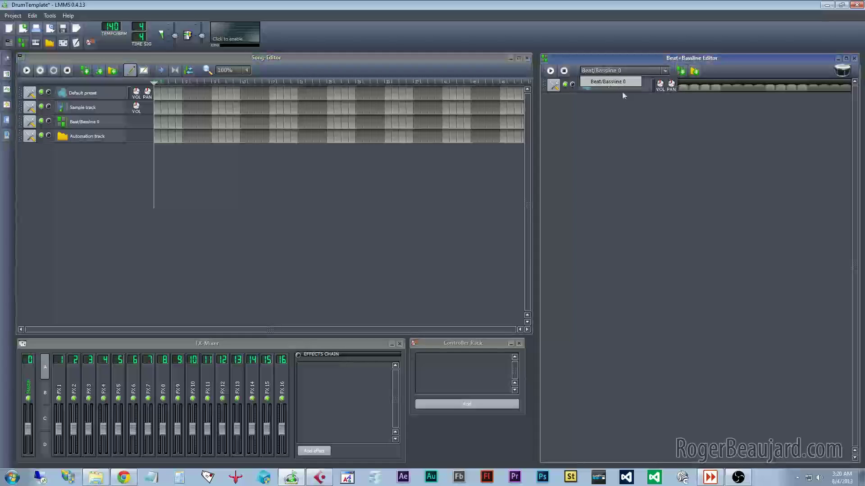
click(626, 147)
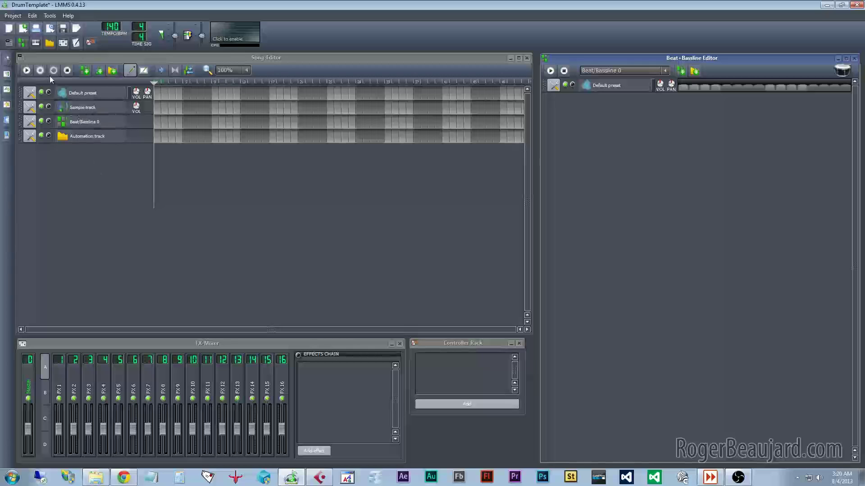
- Remove the Default preset track from the Song-Editor
click(20, 94)
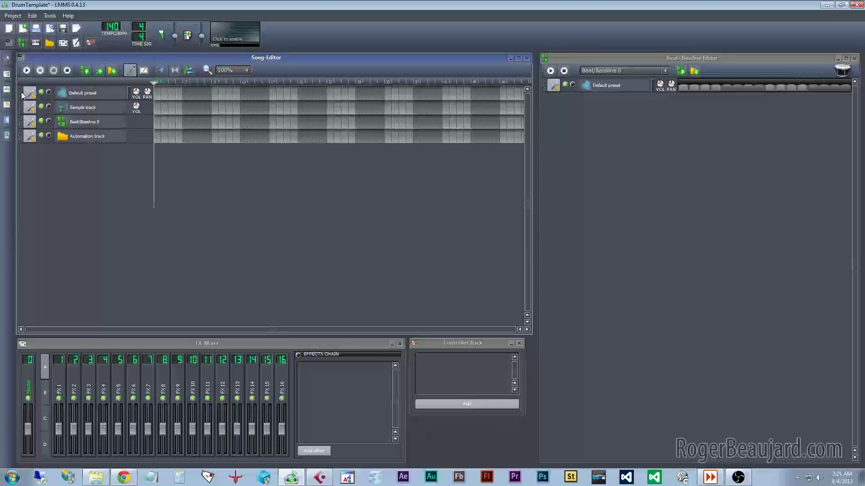
click(30, 93)
click(55, 118)
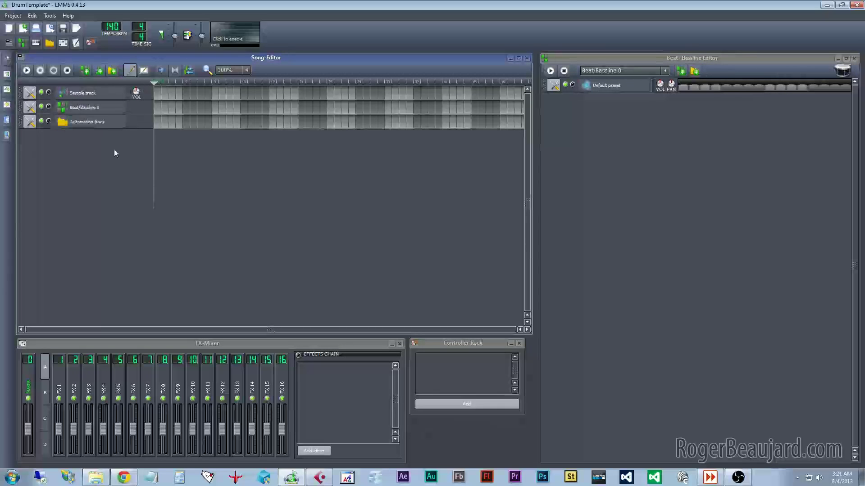
- Add an AudioFileProcessor instrument from the instrument plugins to the Beat+Bassline Editor
click(590, 191)
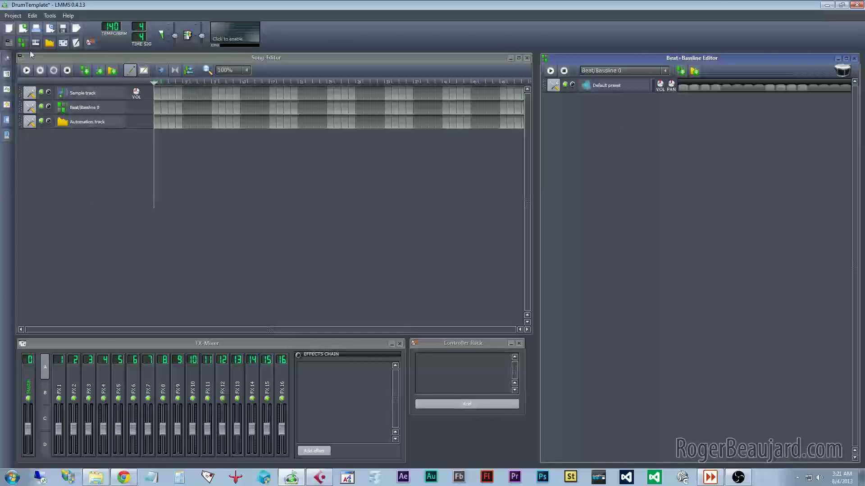
click(7, 58)
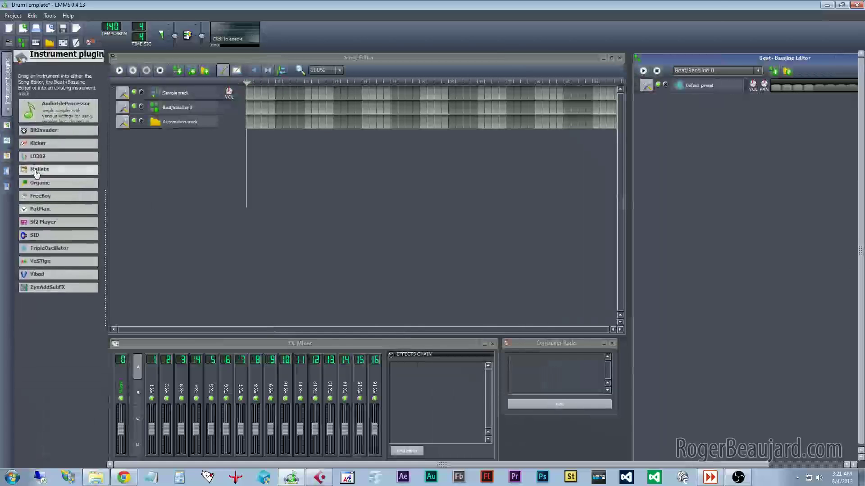
mouse_move(79, 123)
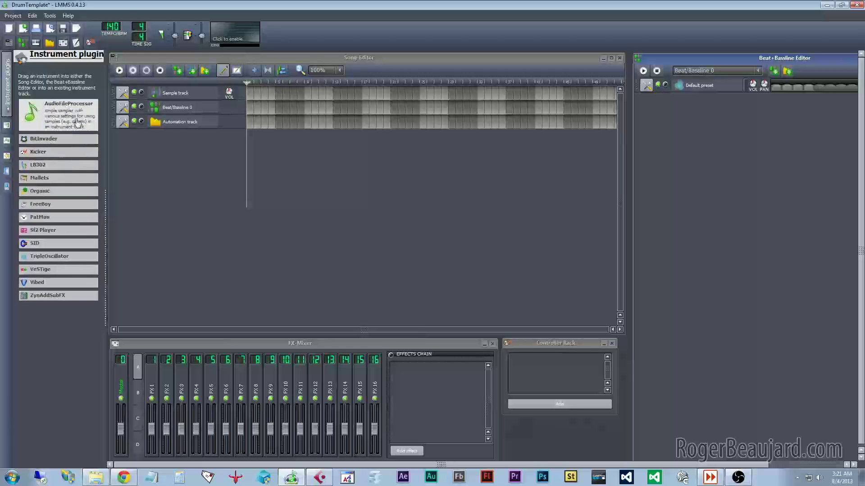
drag(72, 118, 307, 150)
drag(657, 136, 663, 130)
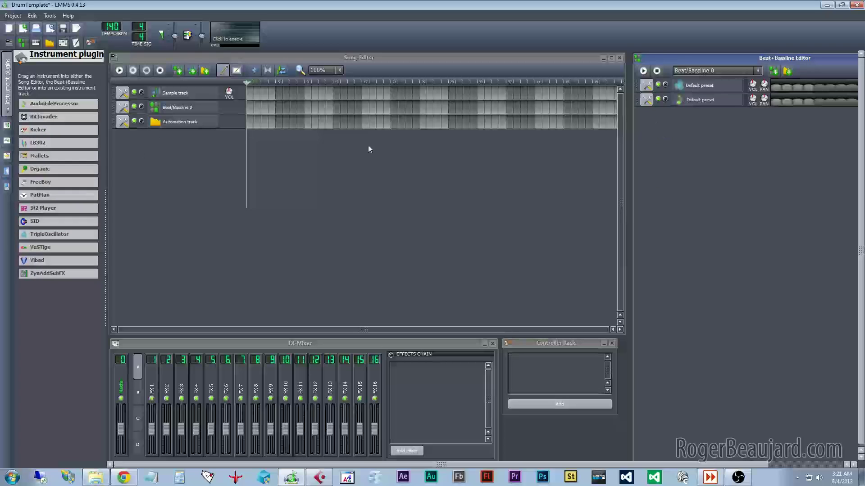
- Remove the older TripleOscillator Default preset track from the Beat+Bassline Editor and open the AudioFileProcessor track's instrument window
click(646, 99)
click(655, 106)
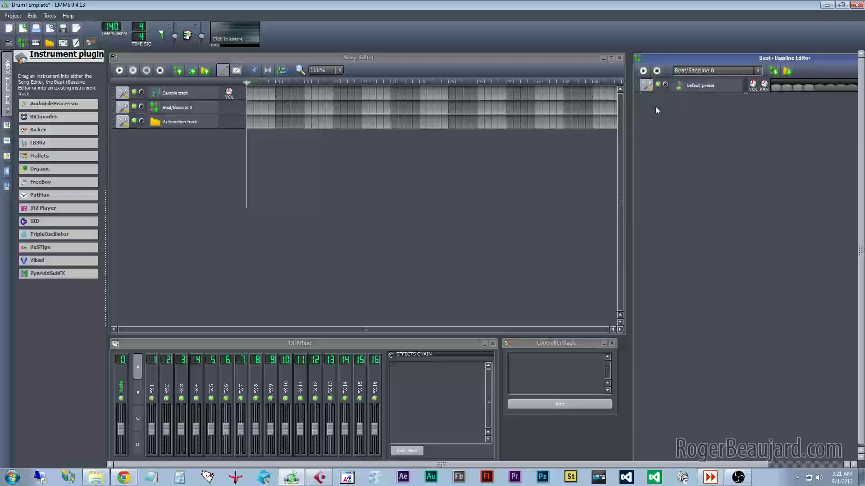
click(701, 87)
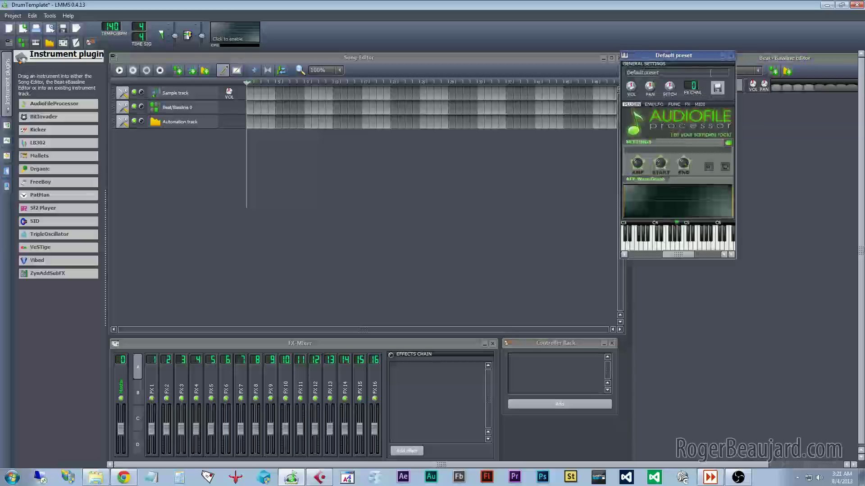
drag(676, 59, 644, 70)
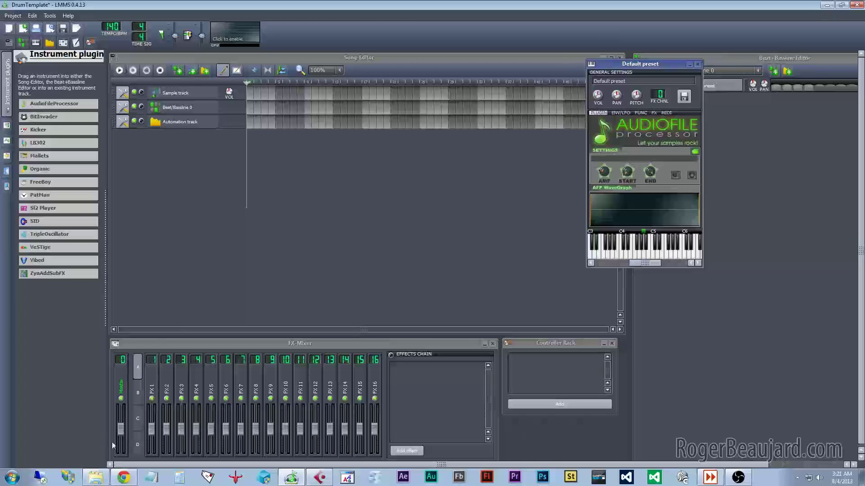
- Switch to Freesound in the Chrome browser and search for "stick click"
click(123, 478)
click(527, 67)
text(stick click)
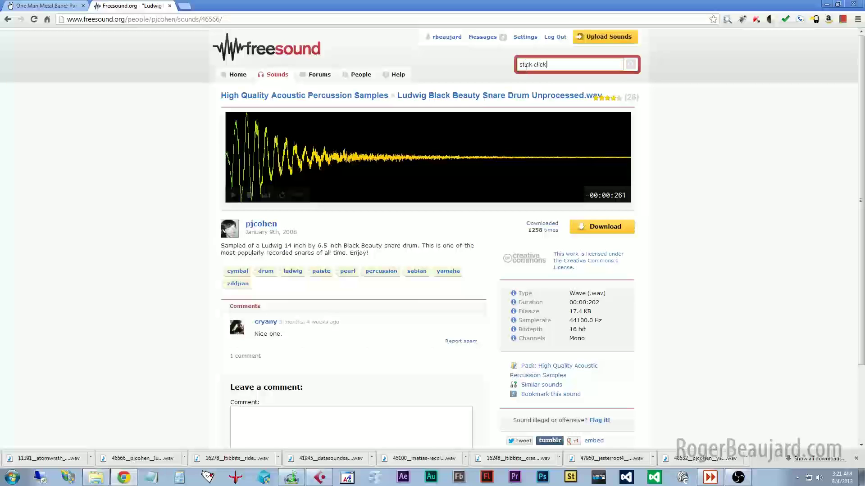
key(Return)
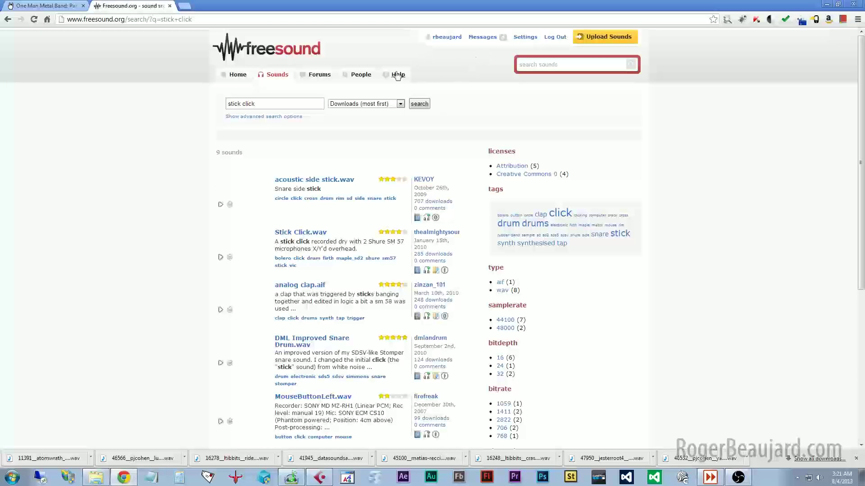
- Preview the stick click search results, including the analog clap, snare, stick snap and side stick sounds
click(222, 205)
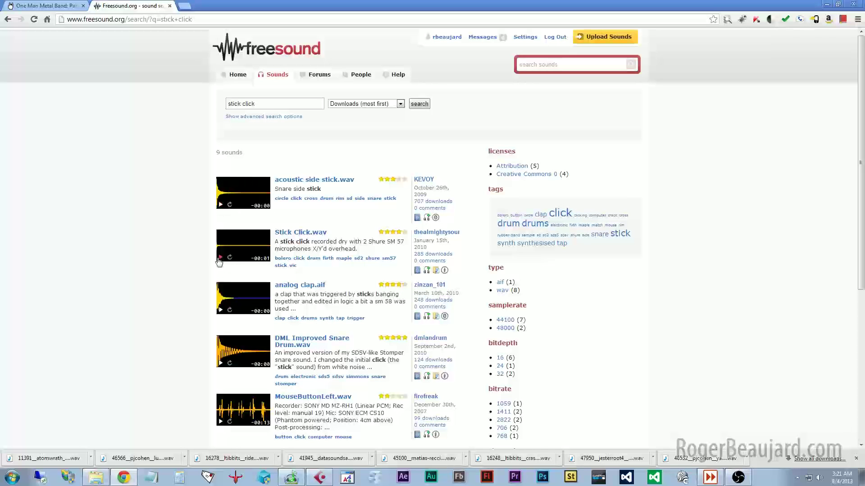
scroll(190, 270, down, 3)
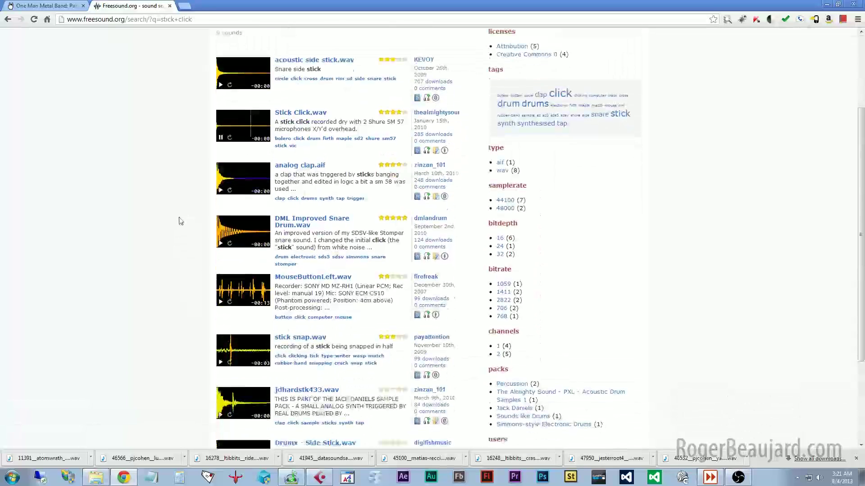
click(221, 191)
click(220, 243)
scroll(196, 265, down, 3)
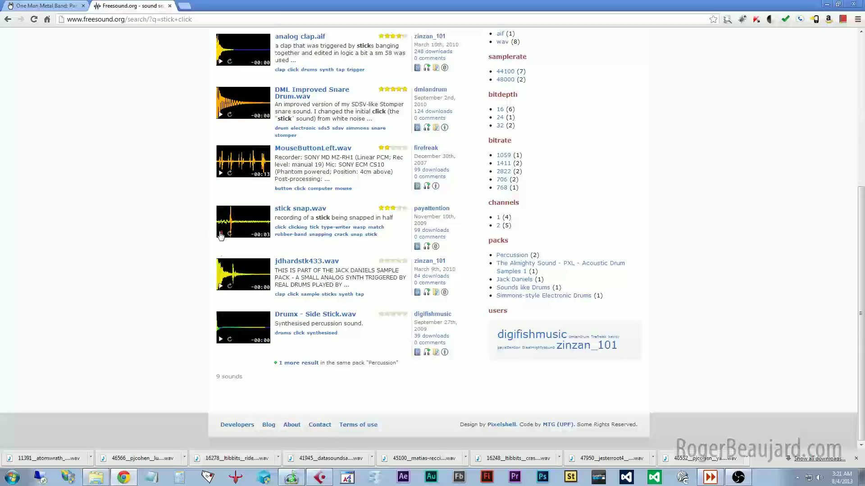
click(220, 235)
click(220, 340)
scroll(198, 336, up, 6)
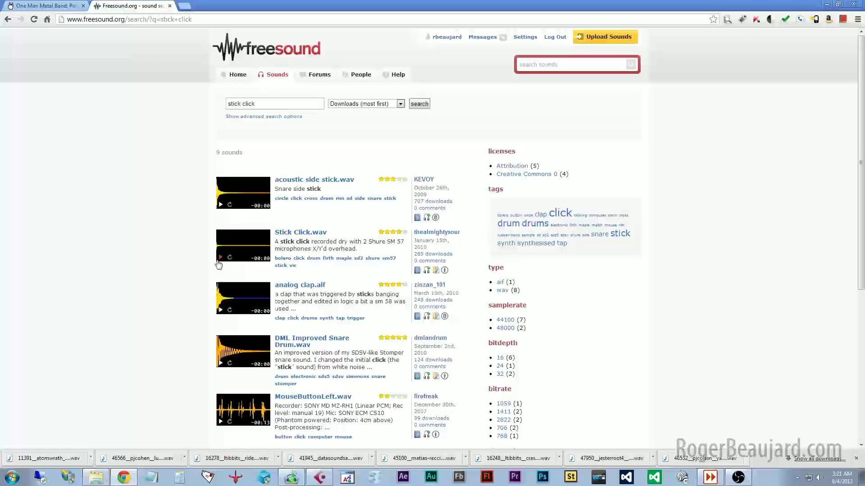
- Open the Stick Click.wav sound page, preview the sound and download it to the Drum Samples folder
click(296, 232)
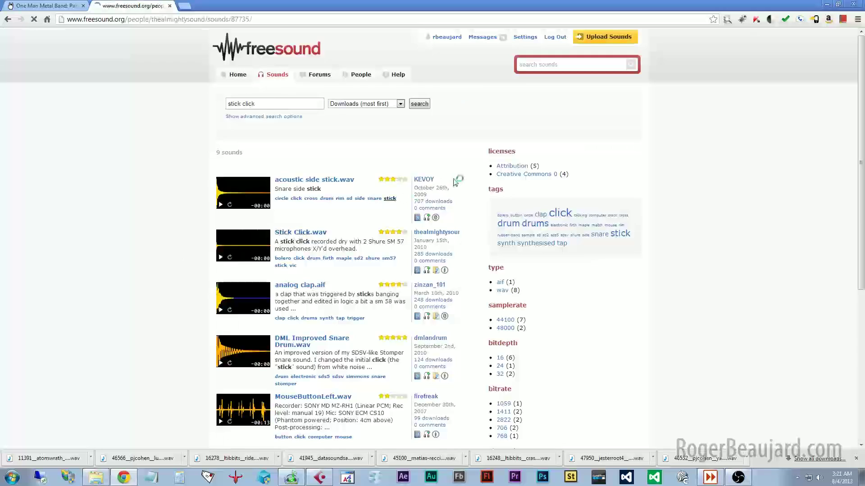
click(233, 195)
click(282, 194)
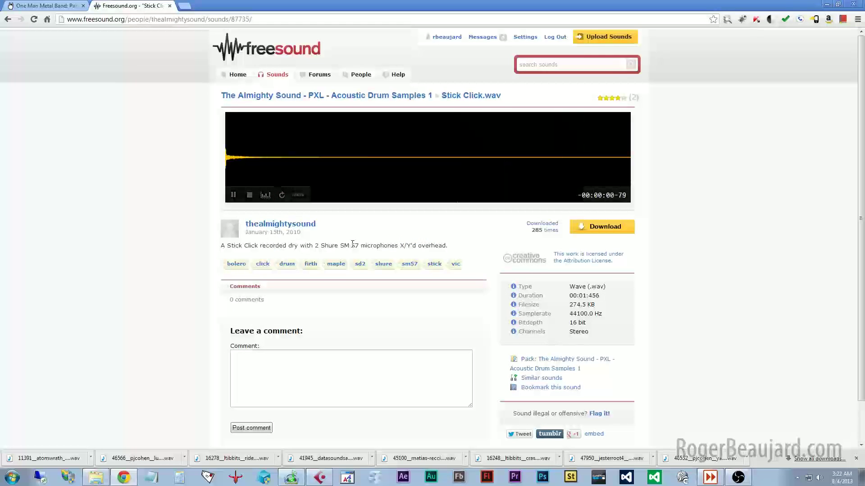
click(249, 195)
click(601, 232)
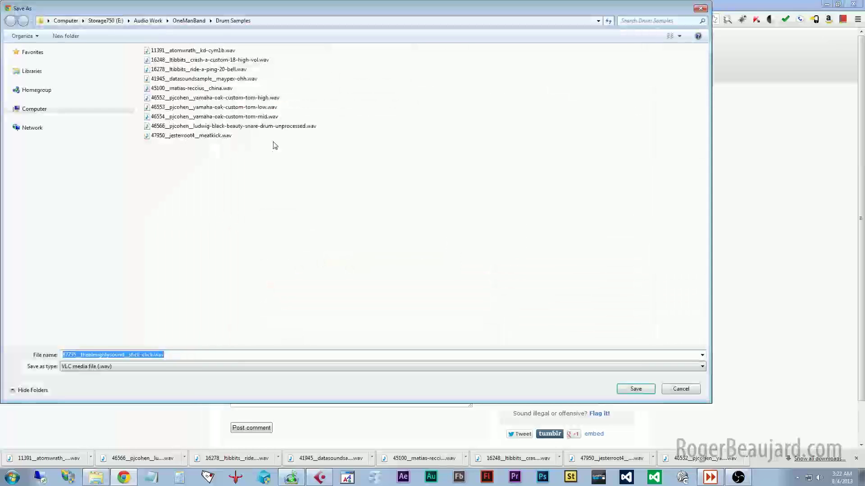
click(631, 390)
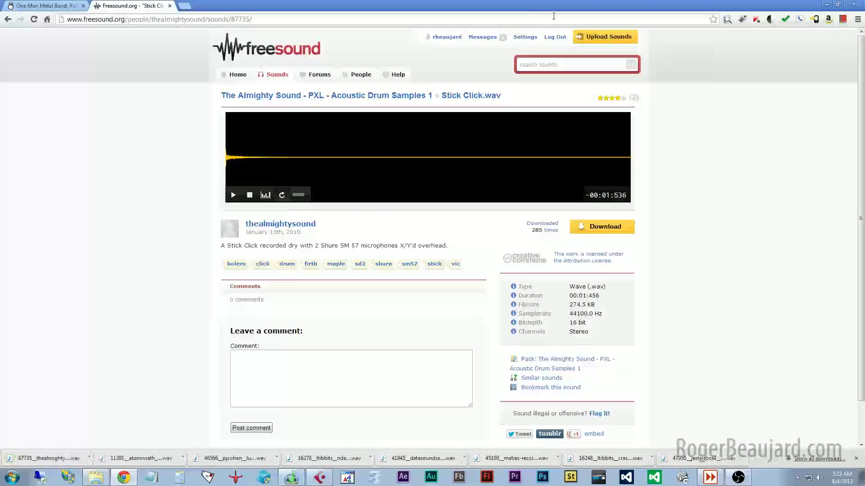
- Switch back to LMMS, close the AudioFileProcessor instrument window and hide the instrument plugins sidebar
click(292, 477)
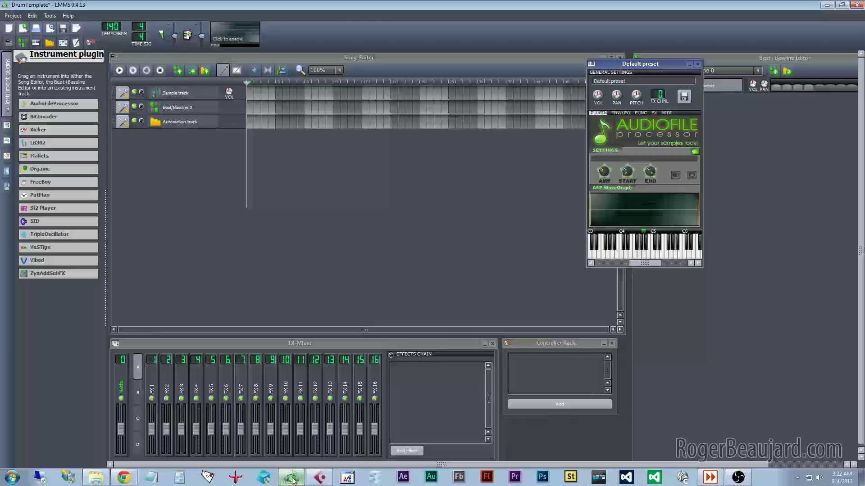
drag(640, 68, 531, 84)
click(700, 87)
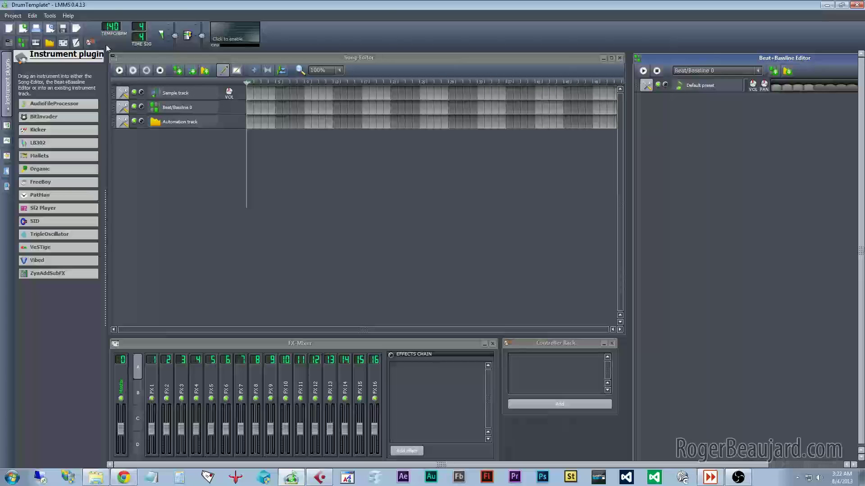
click(8, 84)
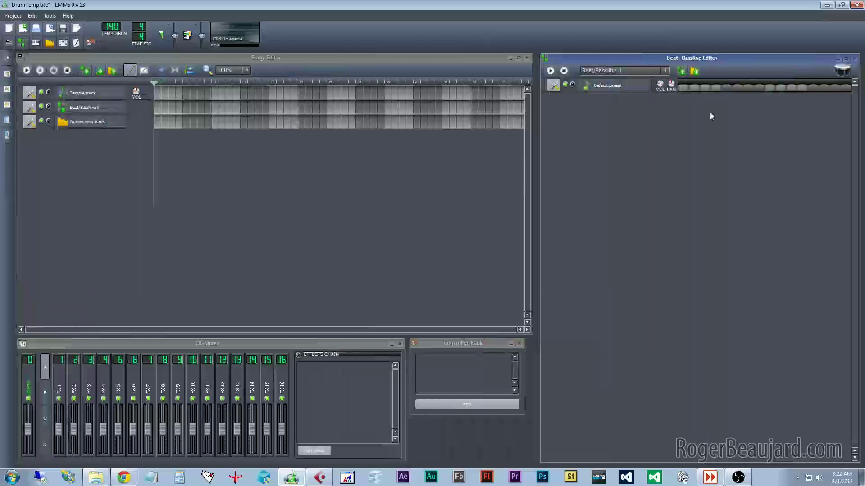
click(6, 60)
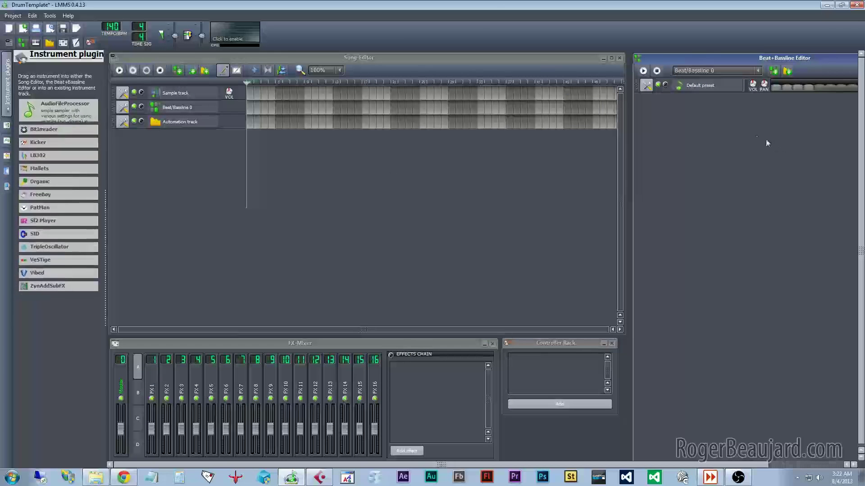
click(7, 81)
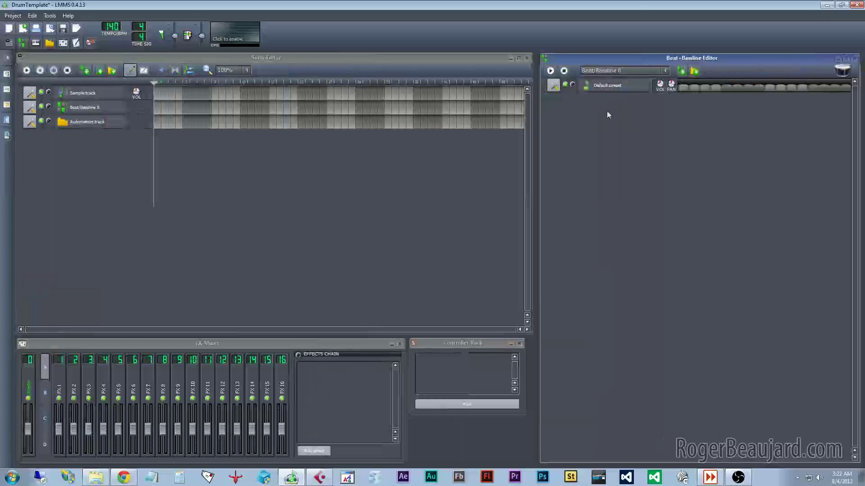
- Rename the Default preset track in the Beat+Bassline Editor as Sticks
double_click(608, 86)
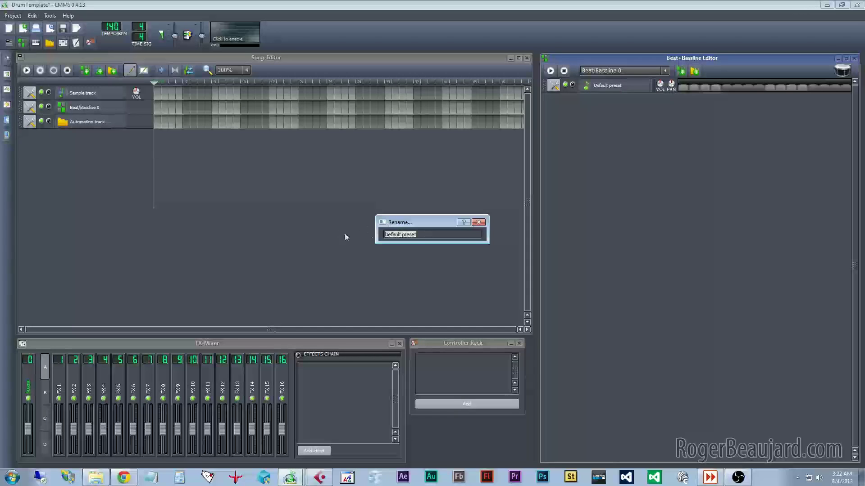
text(Sticks)
key(Return)
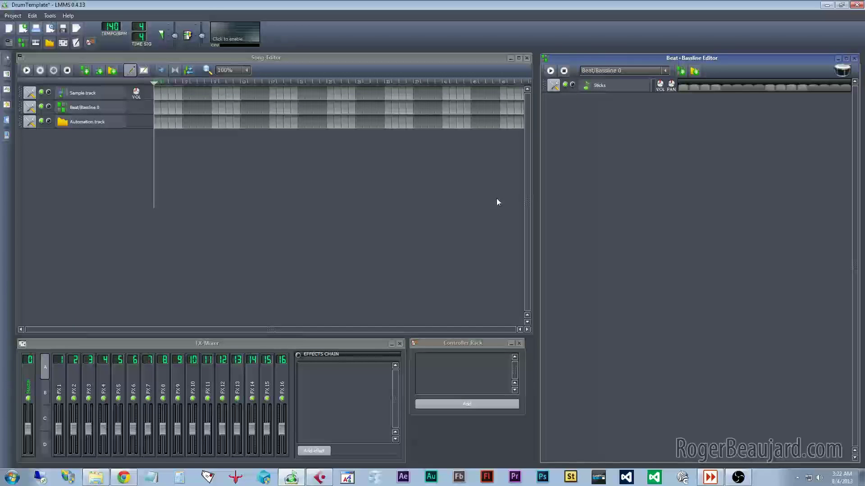
- Load 87735__thealmightysound__stick-click.wav from the Drum Samples folder into the Sticks track's AudioFileProcessor and close its window
click(615, 88)
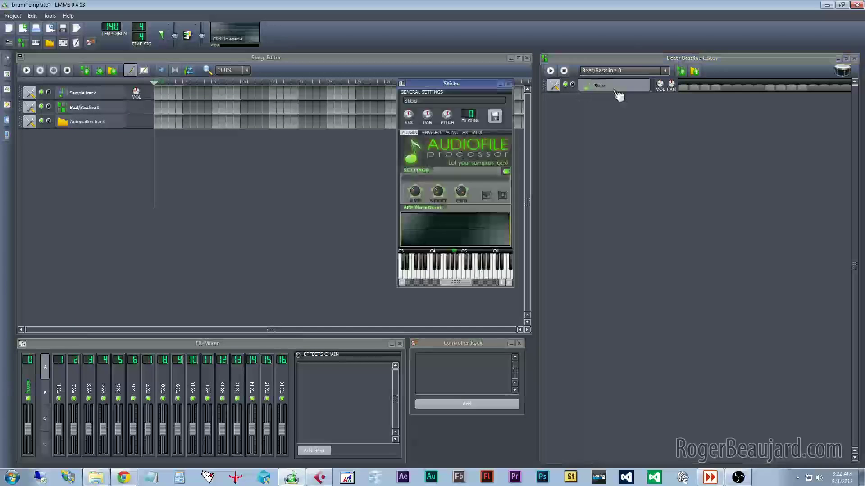
click(506, 172)
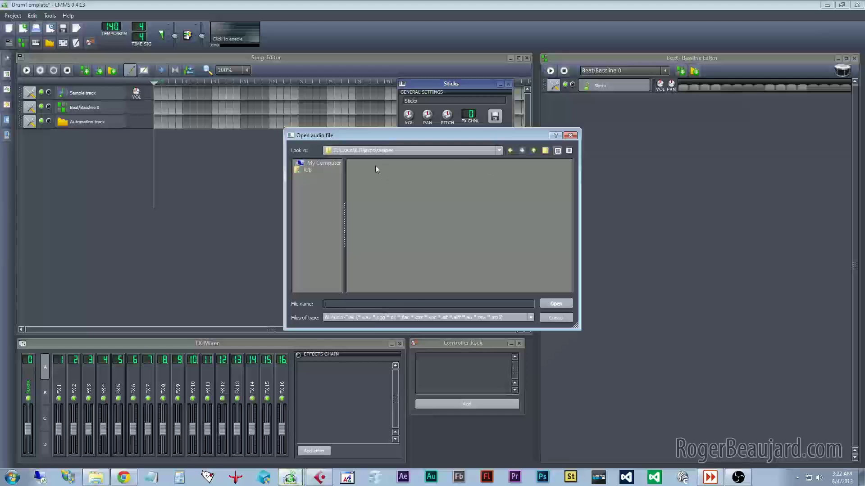
click(490, 152)
click(390, 217)
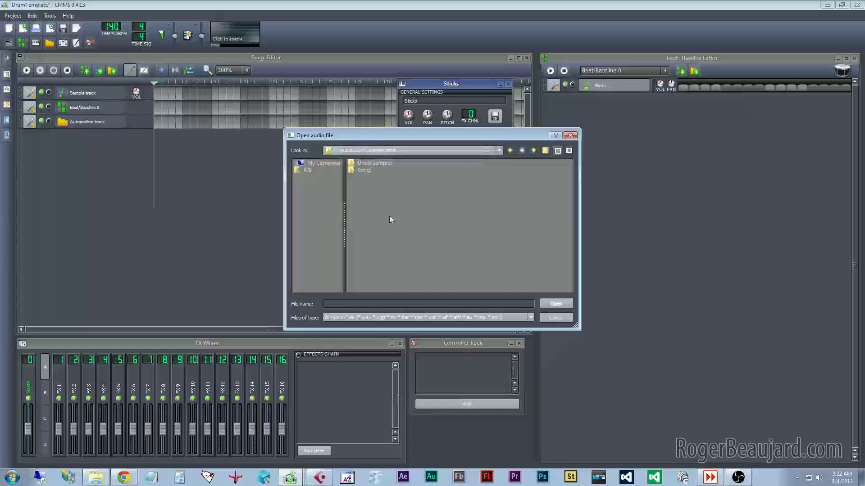
double_click(368, 164)
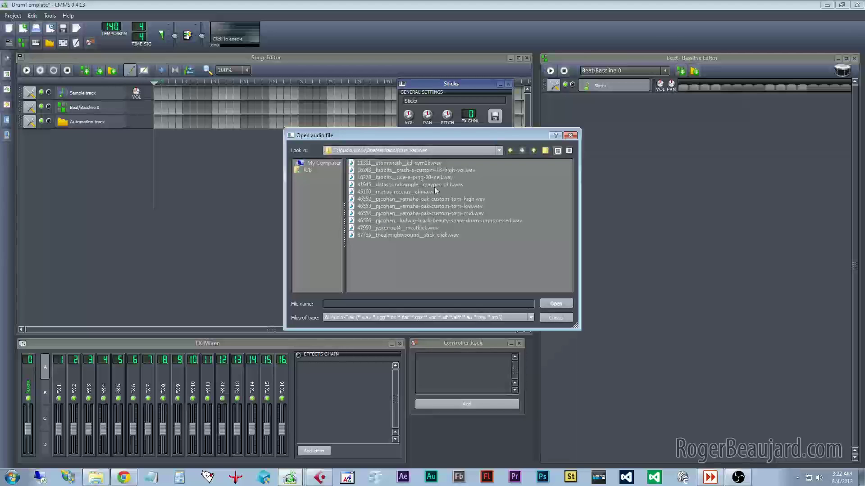
click(427, 235)
click(556, 303)
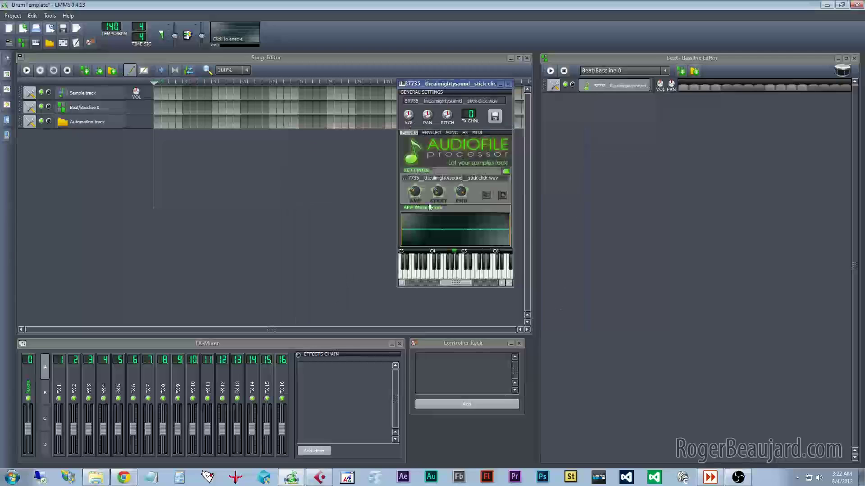
click(608, 88)
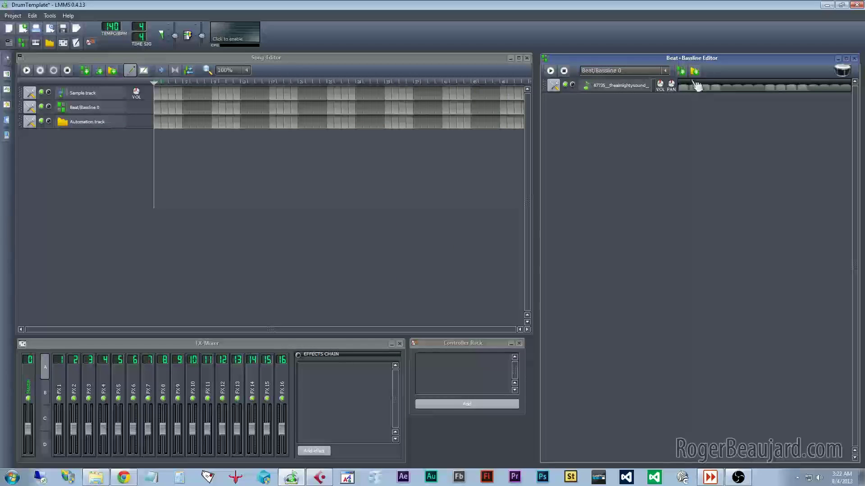
- Start and stop playback of the empty beat pattern, and set the project tempo to 240 BPM
click(551, 71)
click(563, 71)
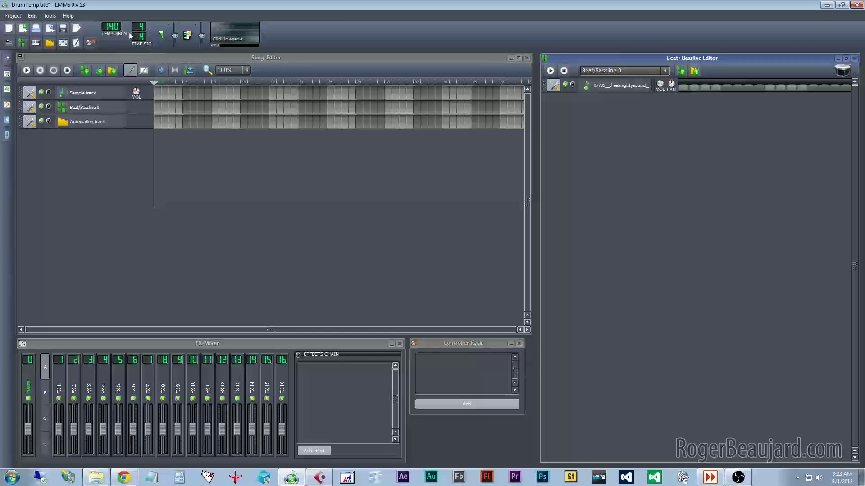
drag(120, 37, 119, 29)
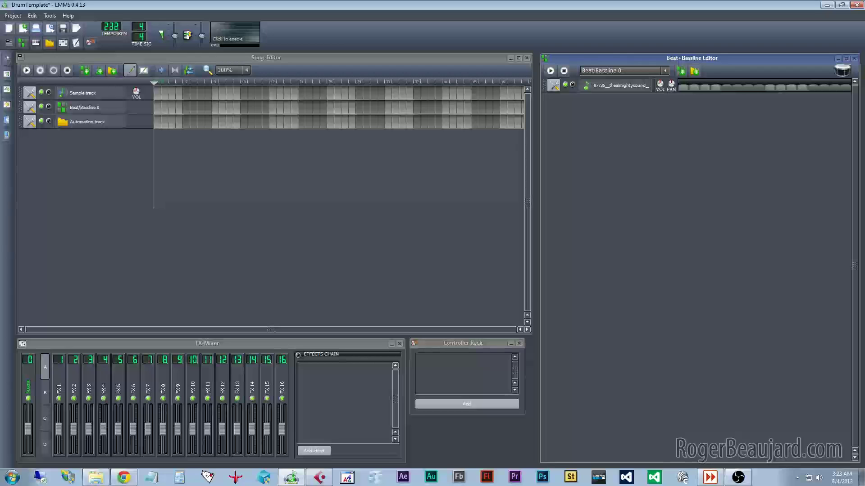
drag(120, 27, 119, 25)
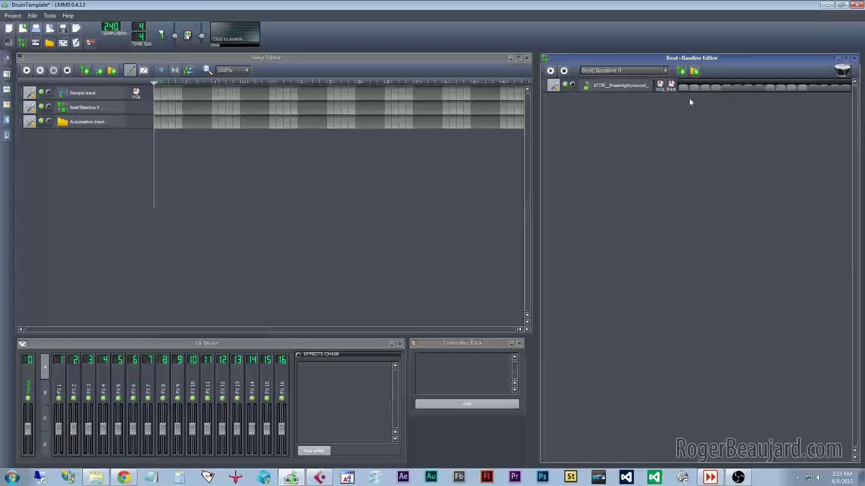
- Place stick click hits on steps 1, 5, 9 and 13 of the beat pattern and listen to them
click(684, 87)
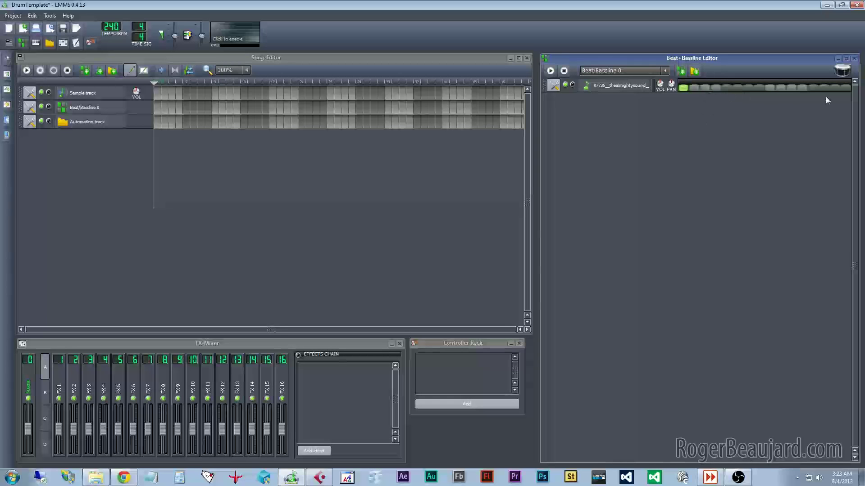
click(550, 70)
click(727, 87)
click(770, 88)
click(812, 88)
click(550, 70)
- Remove the stick click hits on steps 5 and 13 and play the beat pattern
click(727, 88)
click(813, 88)
click(550, 70)
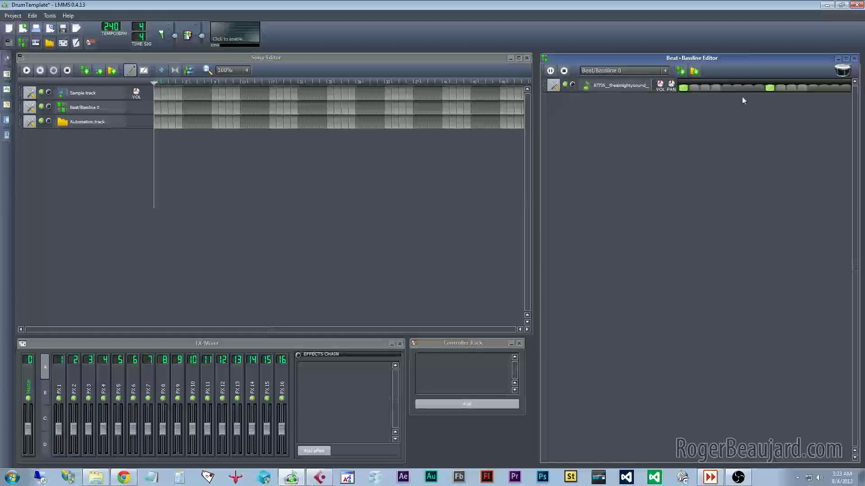
- Stop the beat pattern playback and add 16 steps to the stick click track
click(565, 71)
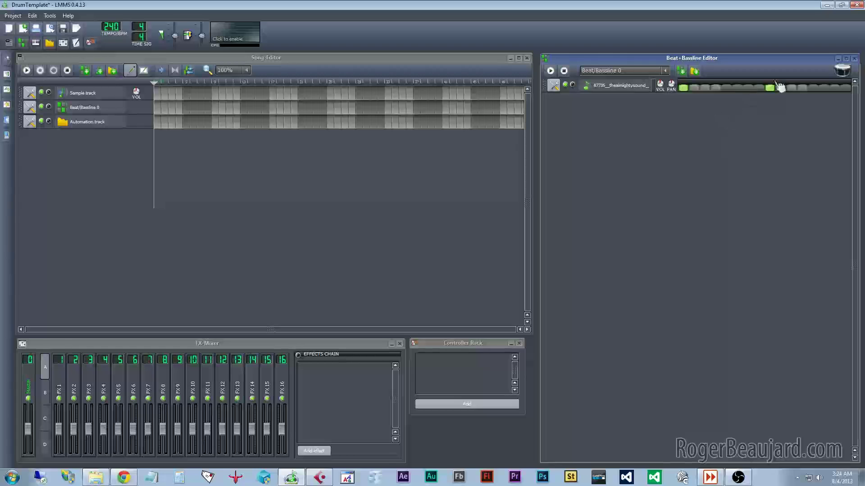
right_click(705, 83)
mouse_move(766, 183)
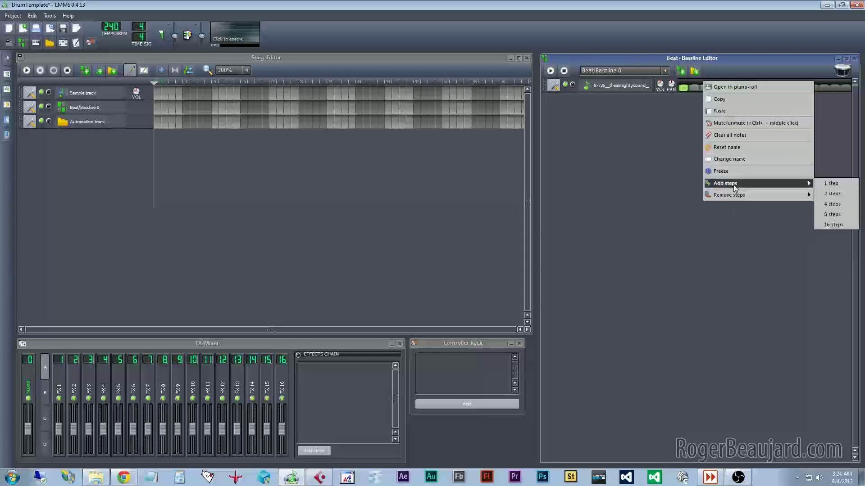
click(838, 228)
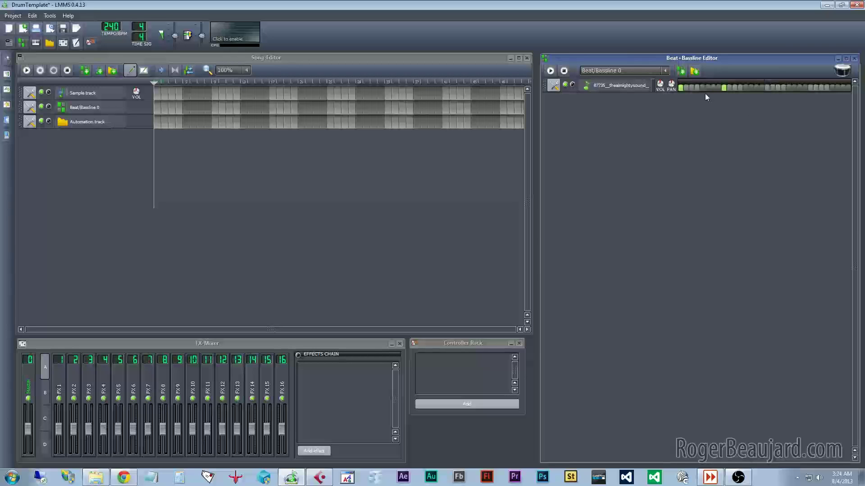
- Play the extended pattern, add stick click hits on steps 17 and 25, and stop playback
click(550, 71)
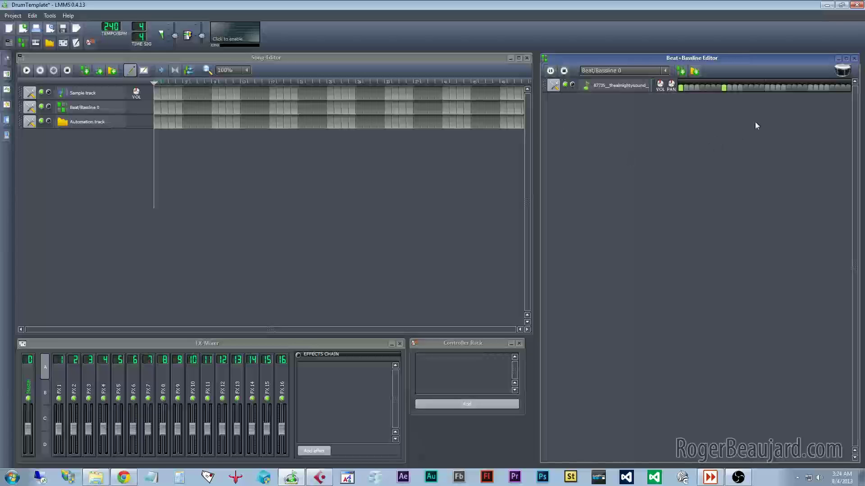
click(768, 87)
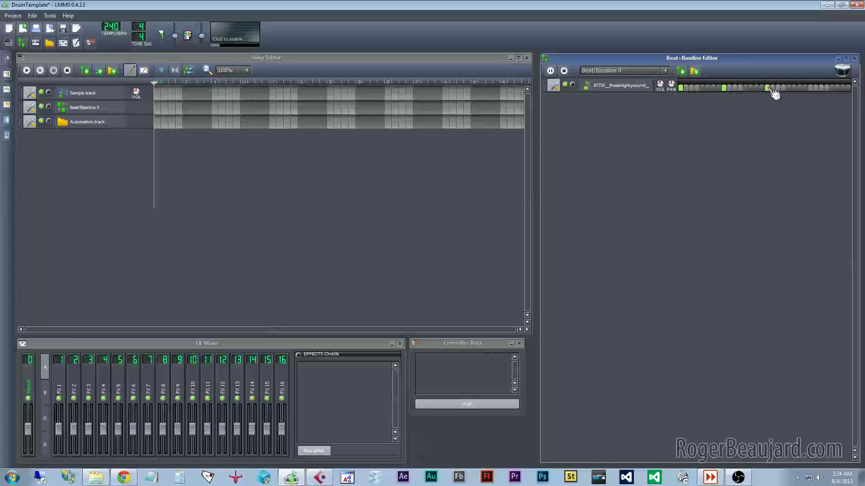
click(810, 87)
key(space)
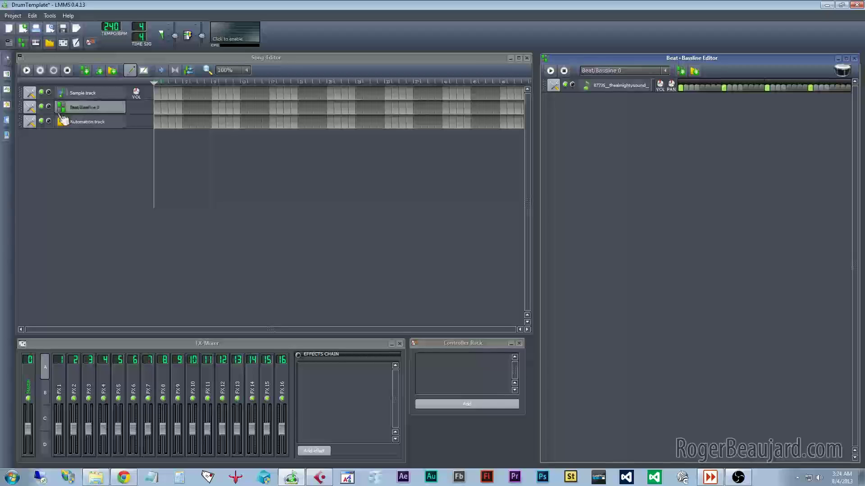
- Rename the Beat/Bassline 0 track in the Song Editor to Stick Count
double_click(86, 109)
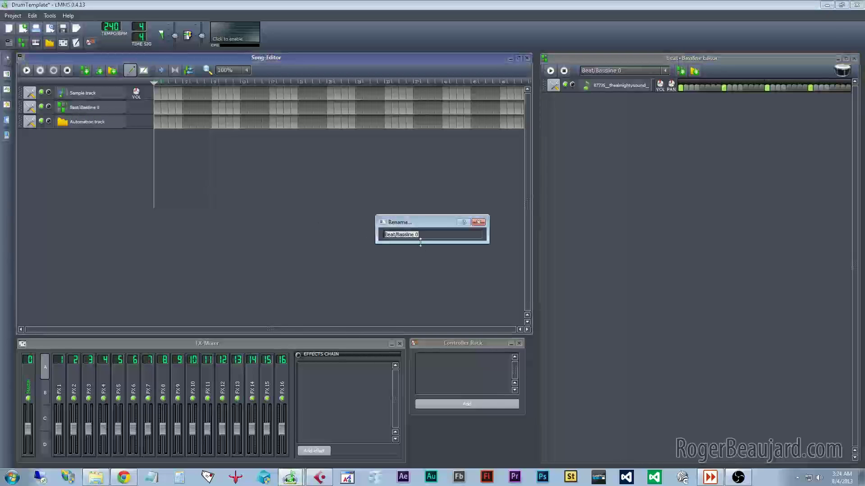
text(Stick Count)
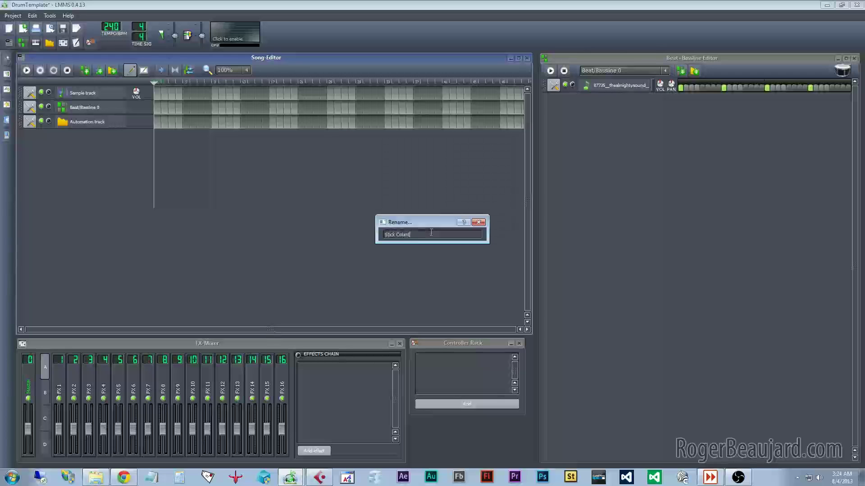
key(Return)
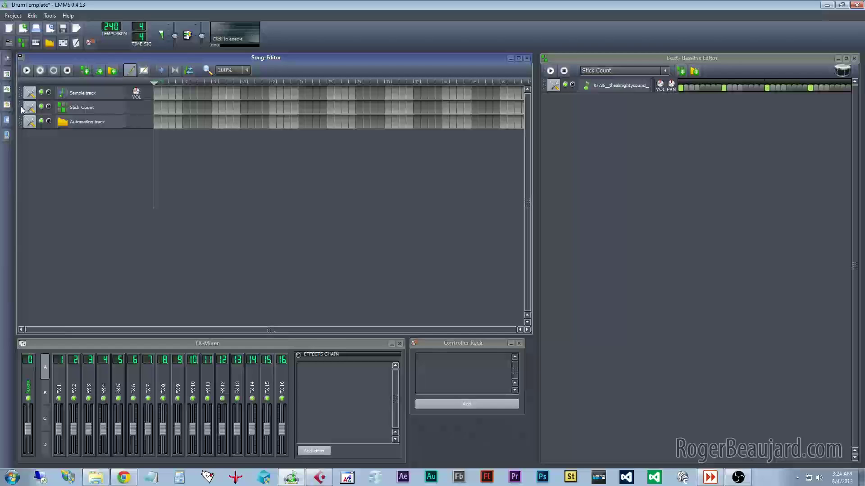
- Move the Stick Count track above the Sample track, place its pattern block at bar 1, and play the song
mouse_move(21, 109)
mouse_down()
mouse_move(19, 97)
mouse_move(20, 120)
mouse_move(20, 92)
mouse_up()
click(159, 95)
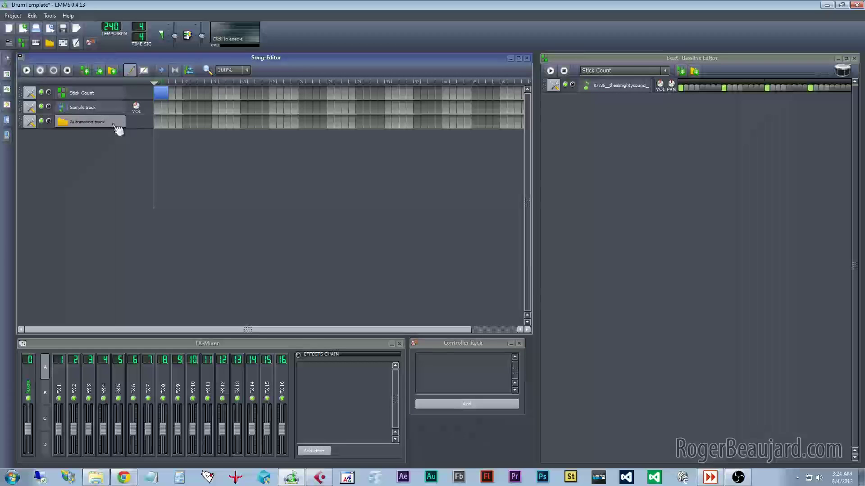
click(26, 70)
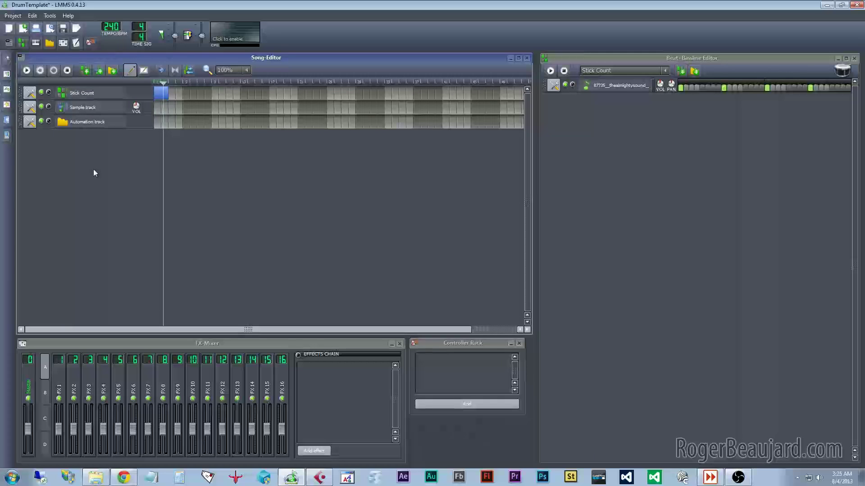
click(620, 122)
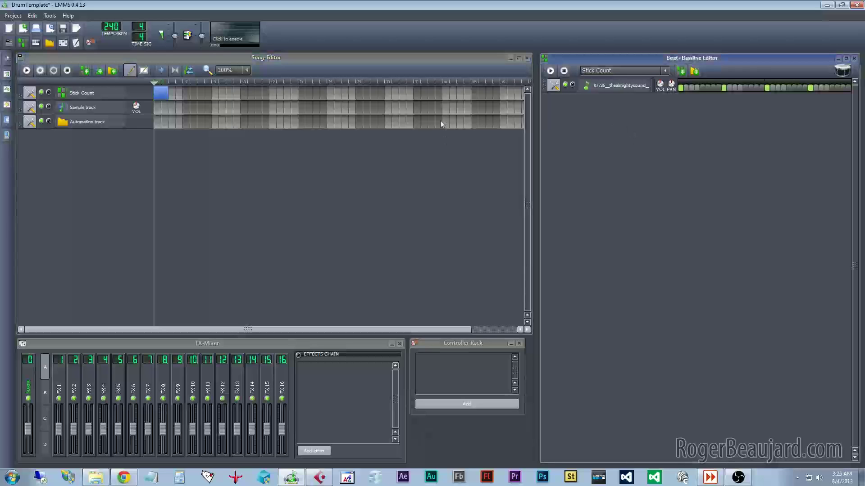
- Add eleven AudioFileProcessor tracks below the stick click track in the Beat+Bassline Editor
click(6, 58)
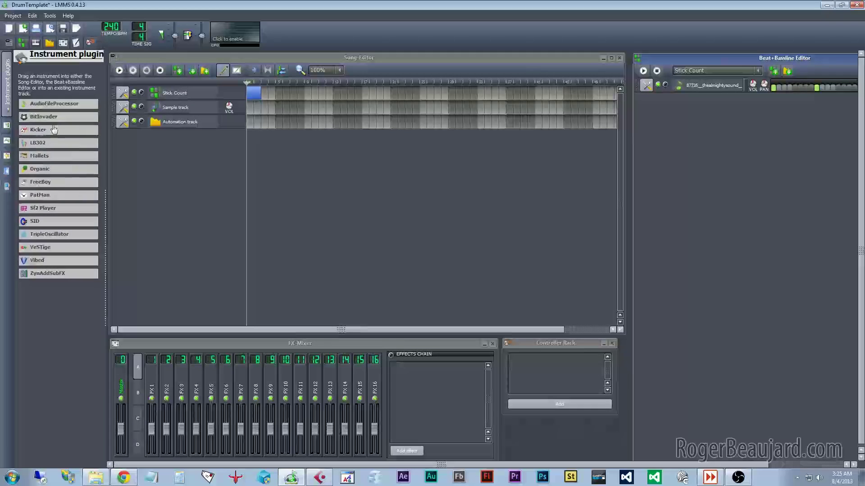
drag(57, 109, 640, 160)
drag(58, 103, 731, 163)
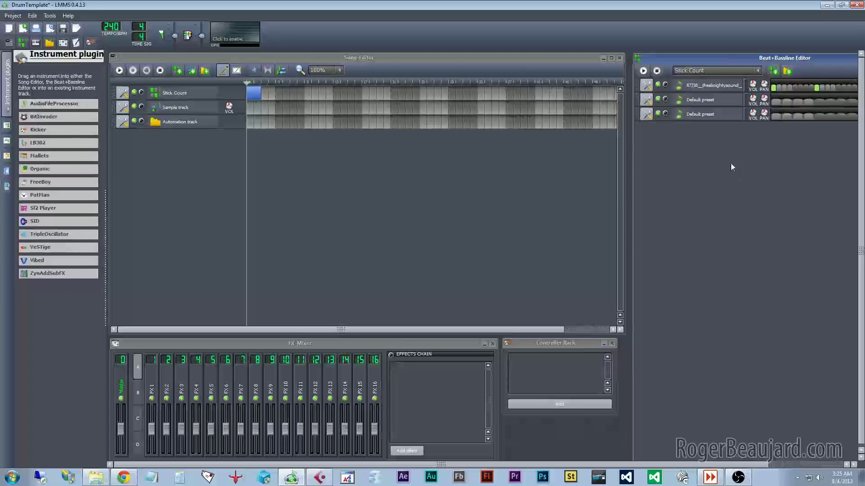
drag(57, 103, 717, 142)
drag(57, 104, 709, 189)
drag(72, 108, 705, 195)
drag(73, 107, 680, 199)
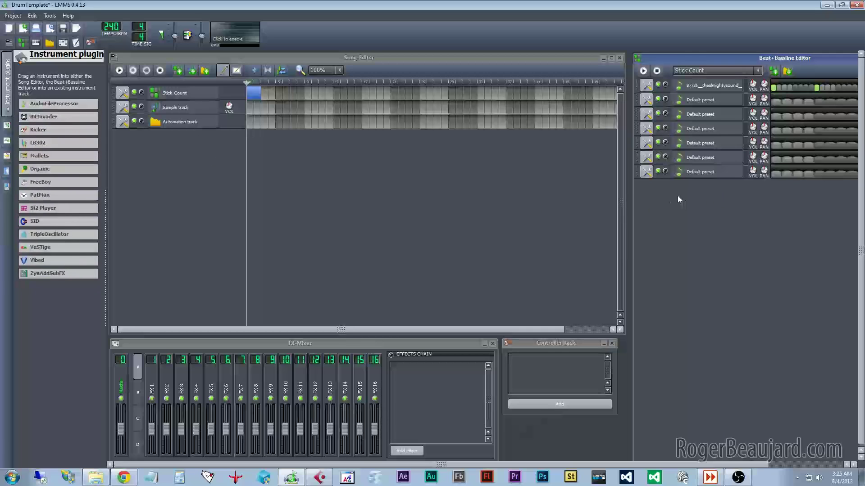
drag(58, 103, 693, 219)
drag(57, 103, 702, 225)
drag(48, 102, 694, 247)
drag(44, 112, 680, 256)
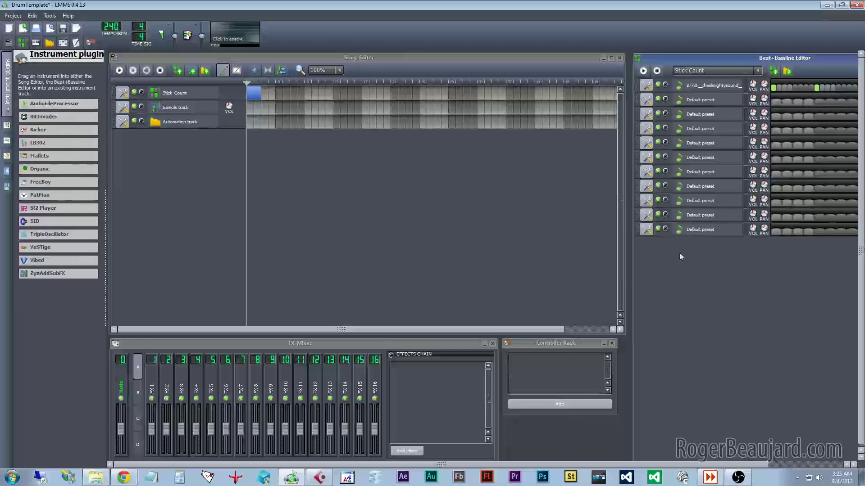
drag(44, 104, 692, 267)
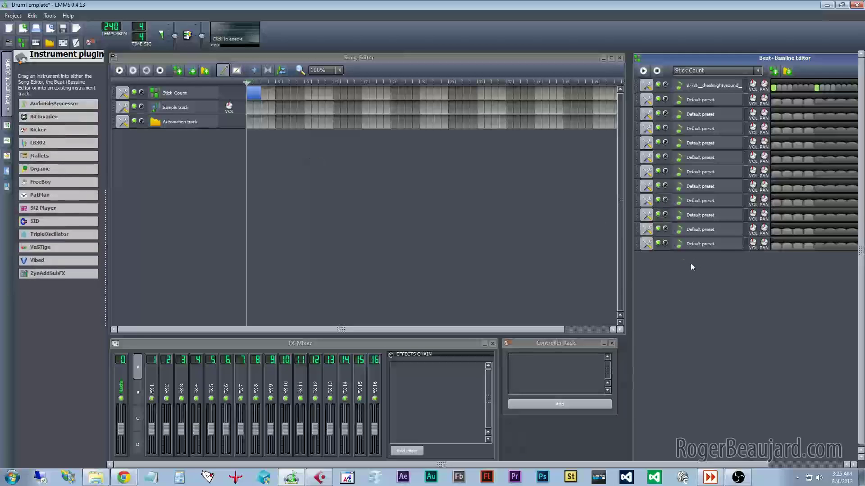
- Rename the stick click instrument track to Sticks
double_click(697, 88)
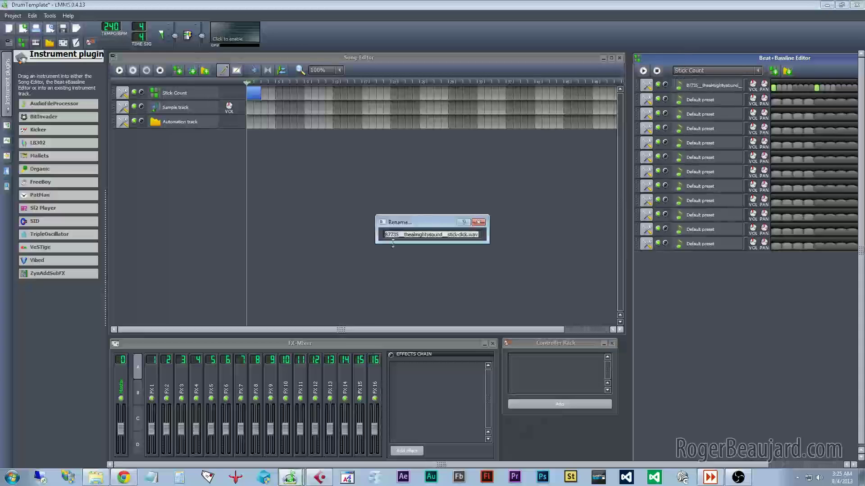
text(Sticks)
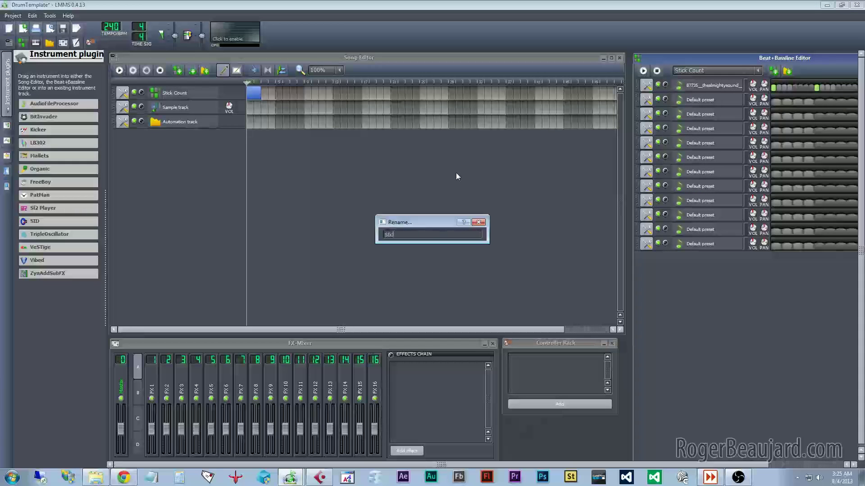
key(Return)
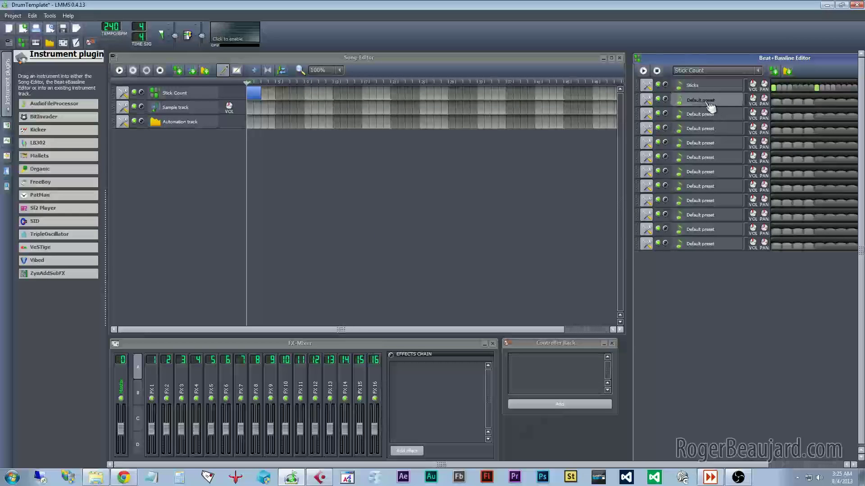
- Load 47950__jesterroot4__meatkick.wav from the Drum Samples folder into the AudioFileProcessor track directly below Sticks
click(701, 99)
click(599, 172)
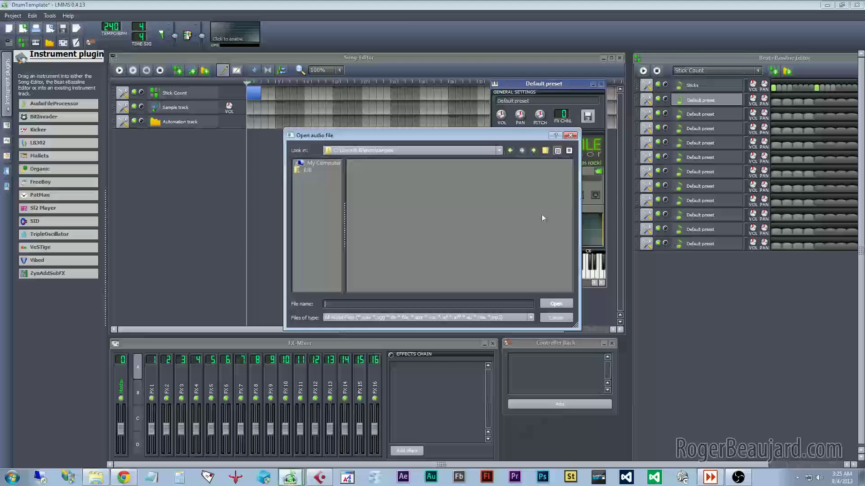
click(500, 150)
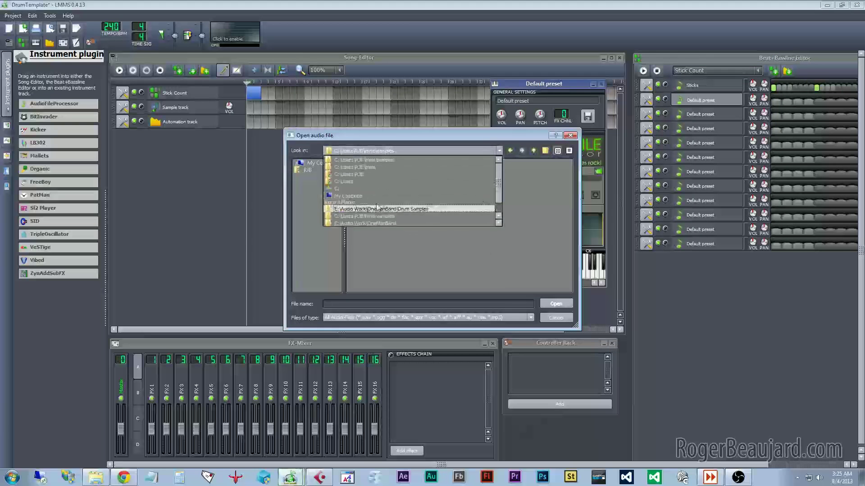
click(404, 209)
click(499, 150)
click(553, 190)
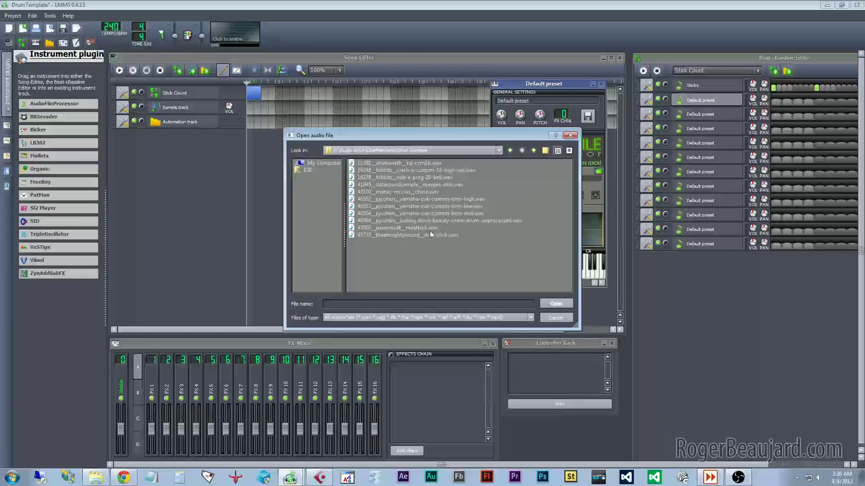
click(414, 228)
click(555, 303)
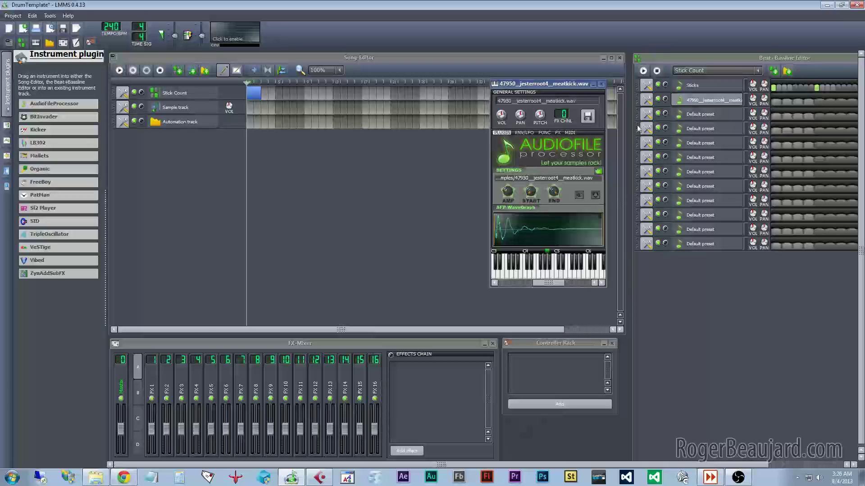
- Audition the loaded meatkick sample several times on the instrument's keyboard
click(546, 277)
click(549, 280)
click(549, 279)
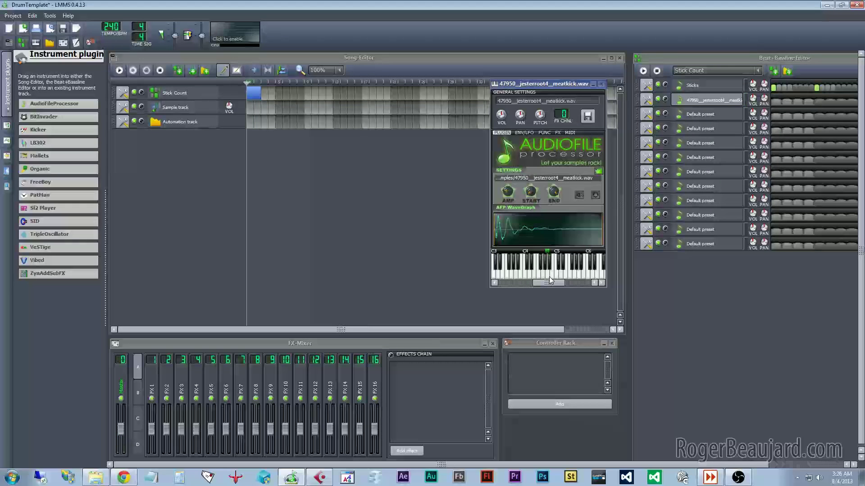
click(550, 280)
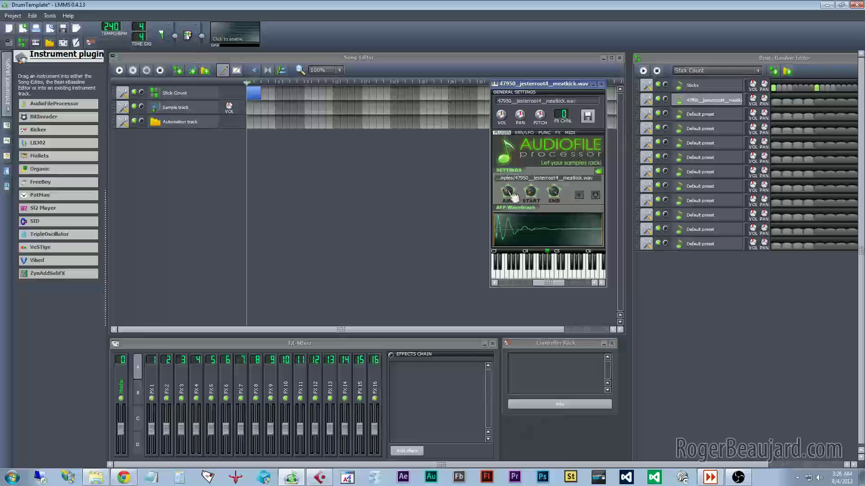
- Raise the meatkick sample's amplification to 215 and audition the louder kick
mouse_move(508, 194)
click(549, 275)
click(548, 276)
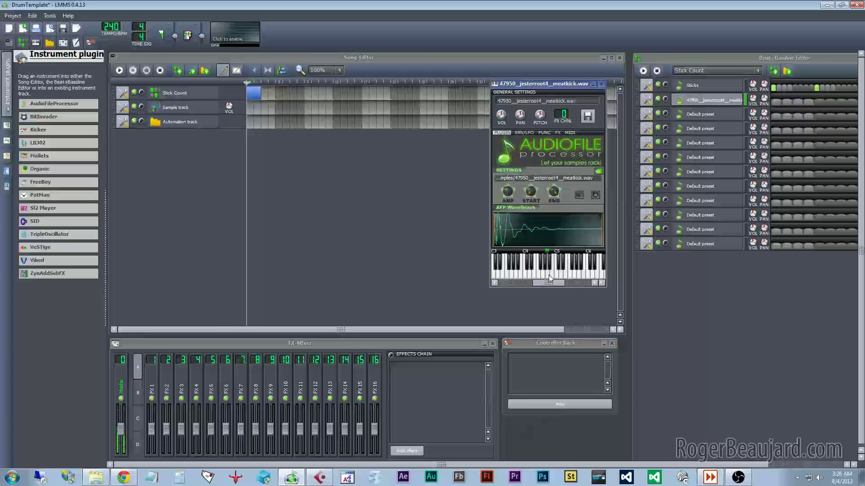
click(549, 276)
click(549, 276)
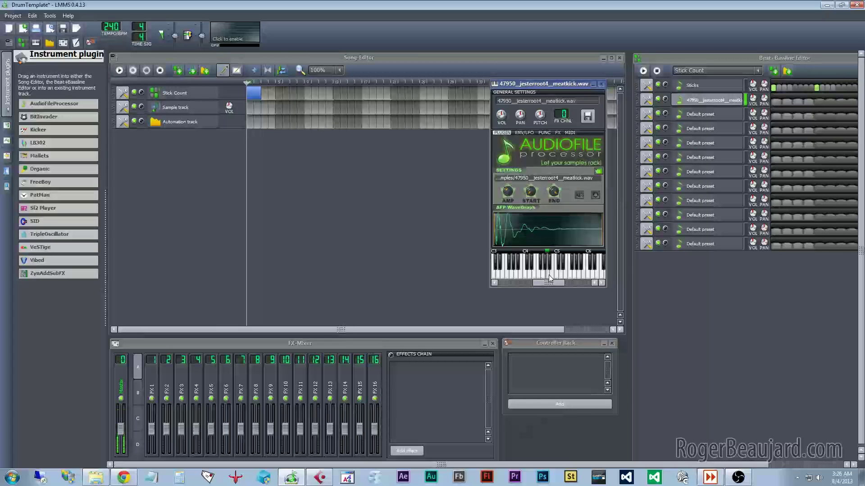
- Set the meatkick sample's amplification to exactly 200 and audition it on the keyboard
double_click(507, 194)
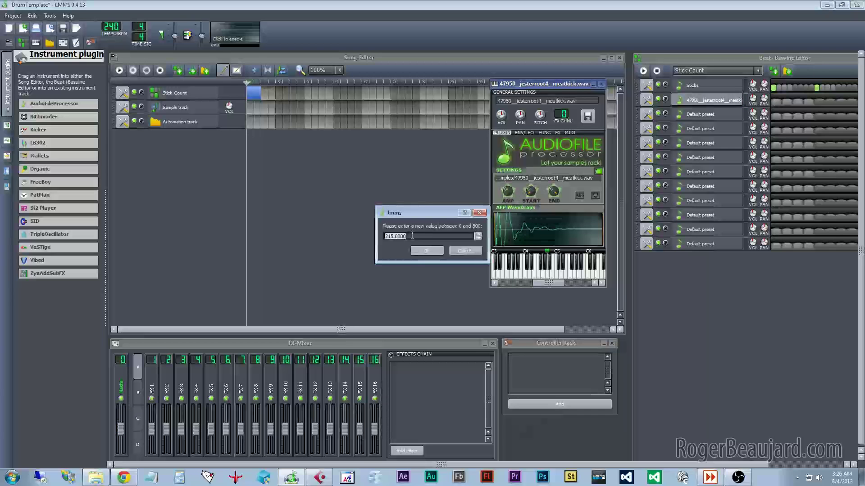
text(200)
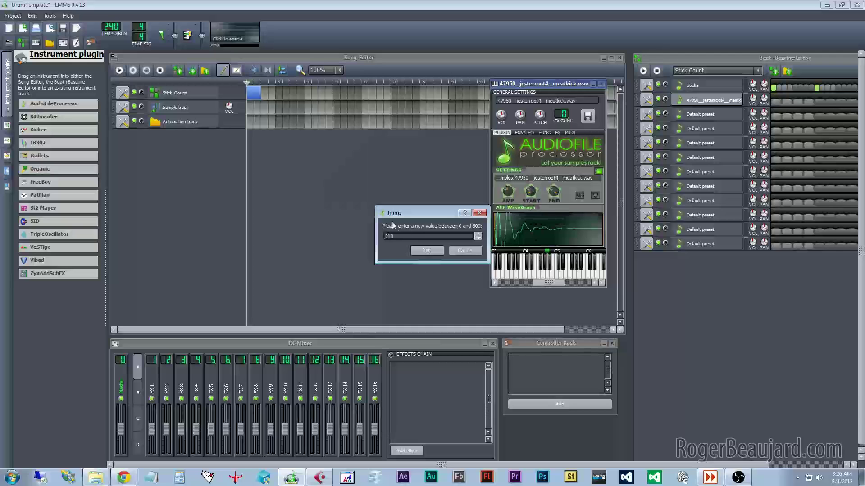
click(426, 251)
click(547, 275)
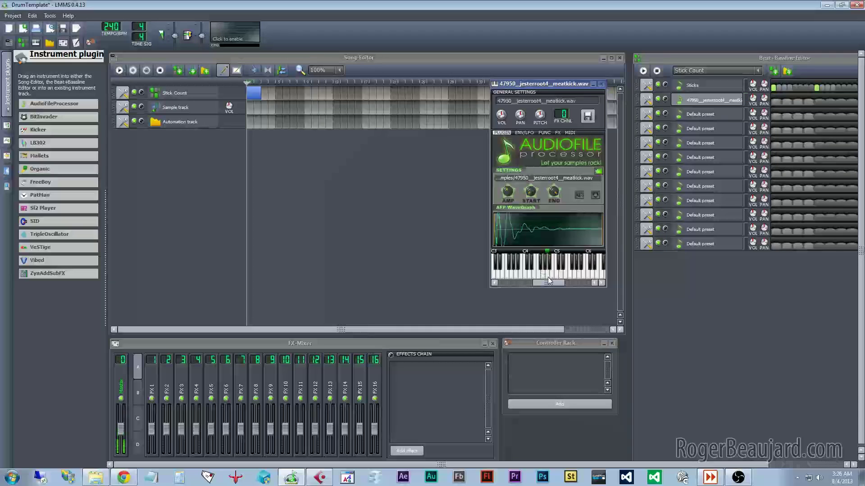
double_click(507, 193)
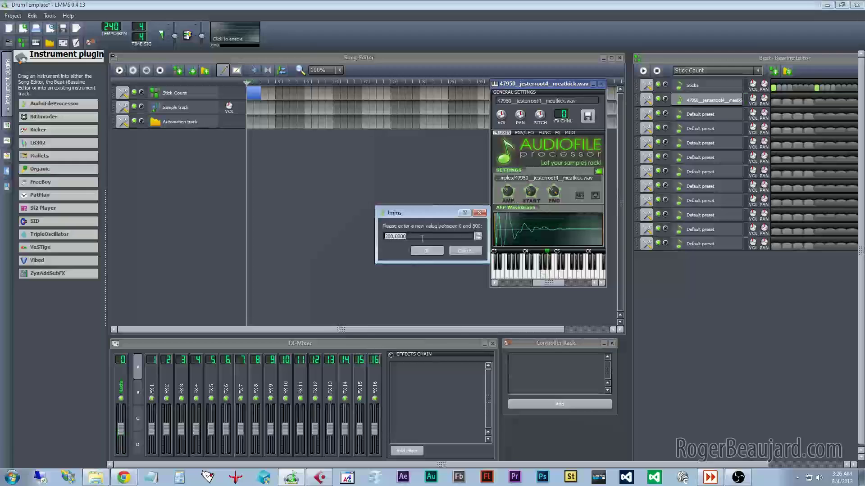
key(Return)
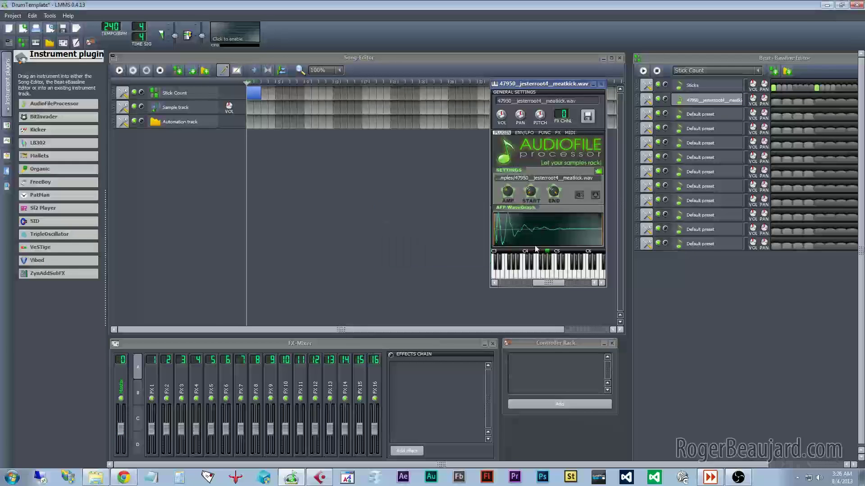
click(547, 276)
click(547, 276)
click(547, 275)
- Hide the list of instrument plugins to widen the editor workspace
click(6, 141)
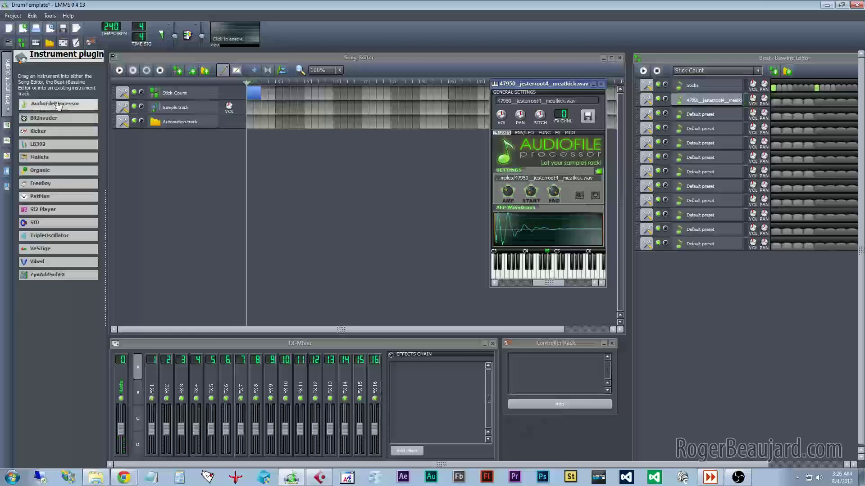
click(11, 94)
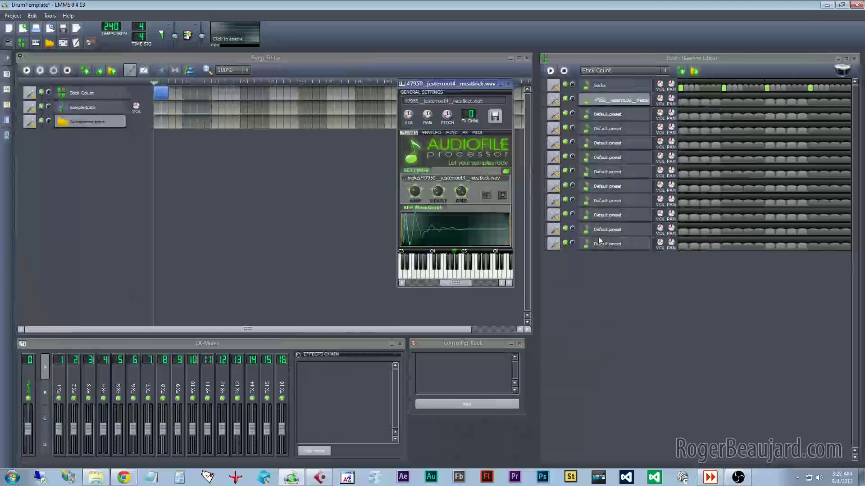
- Rename the meatkick sample track as BD in the Beat+Bassline Editor
double_click(611, 100)
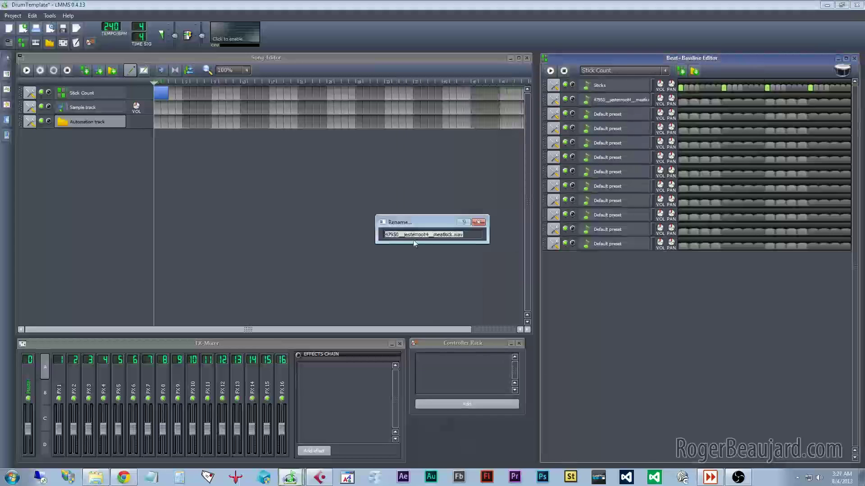
text(50)
key(Return)
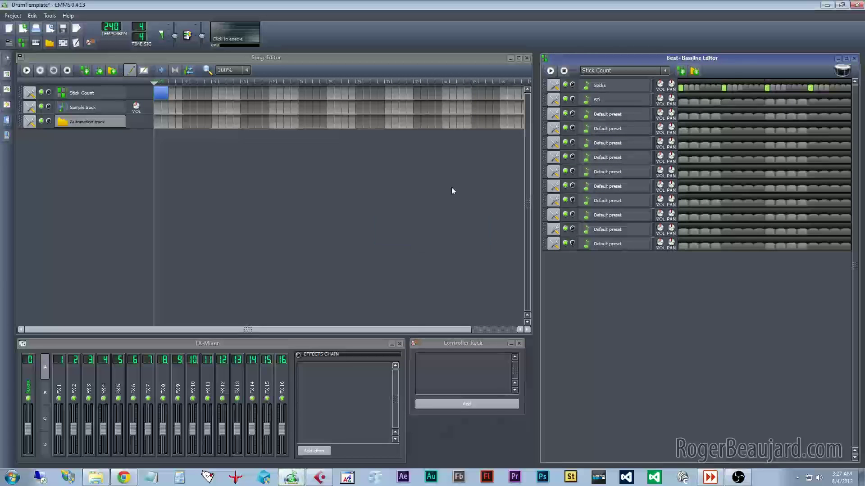
- Load ludwig-black-beauty-snare-drum-unprocessed.wav from the Drum Samples folder into the first default track below BD and audition it
click(608, 115)
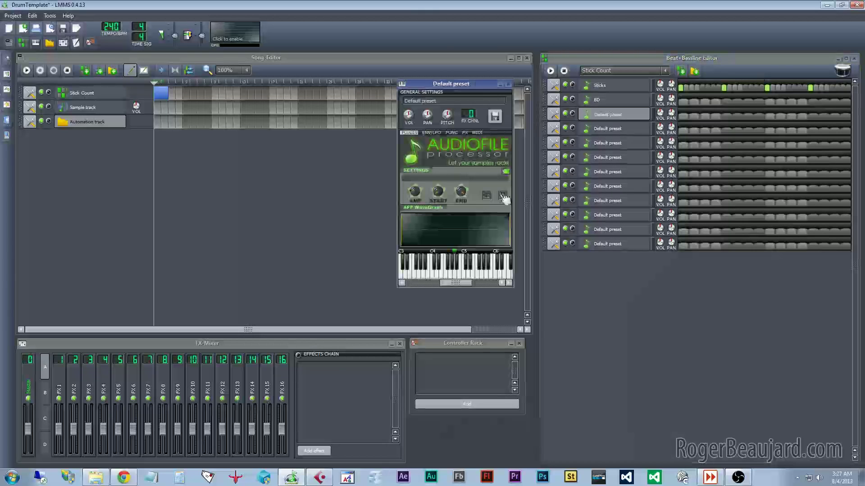
click(506, 173)
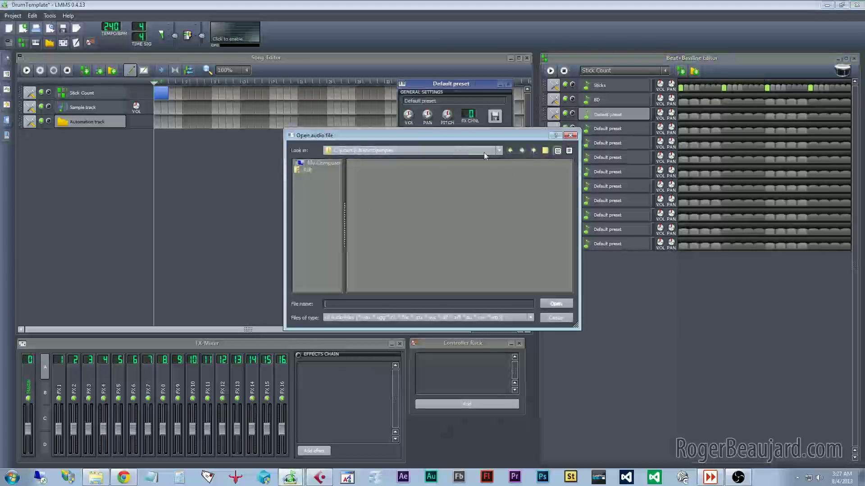
click(468, 150)
click(407, 210)
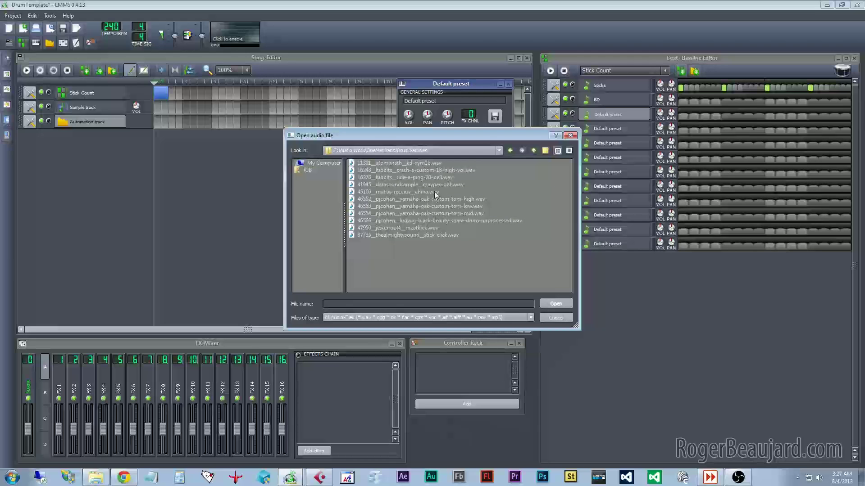
double_click(459, 221)
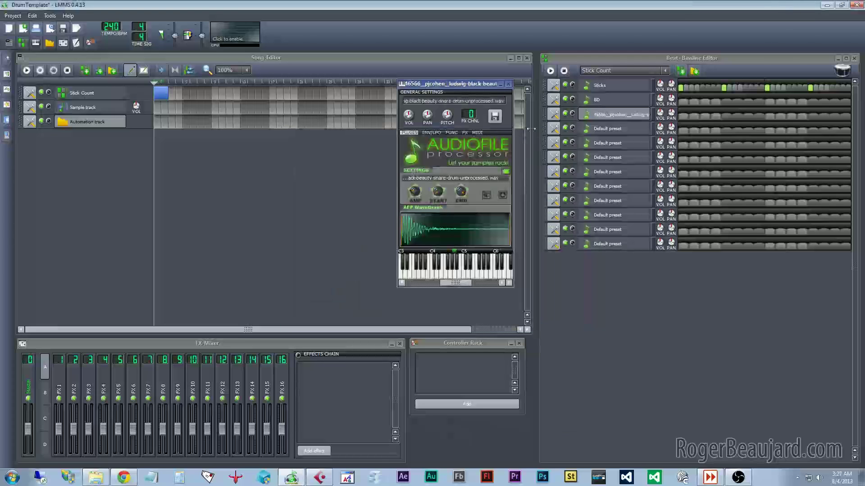
click(456, 280)
click(456, 280)
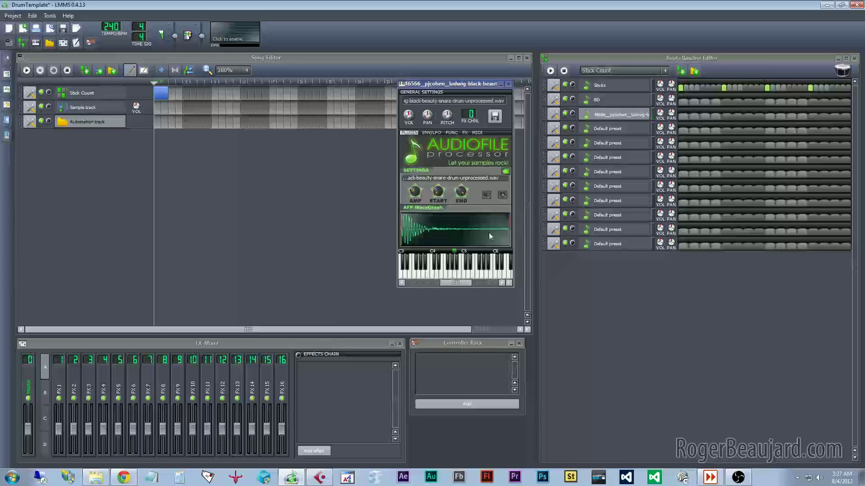
- Rename the snare drum sample track as SD
double_click(607, 114)
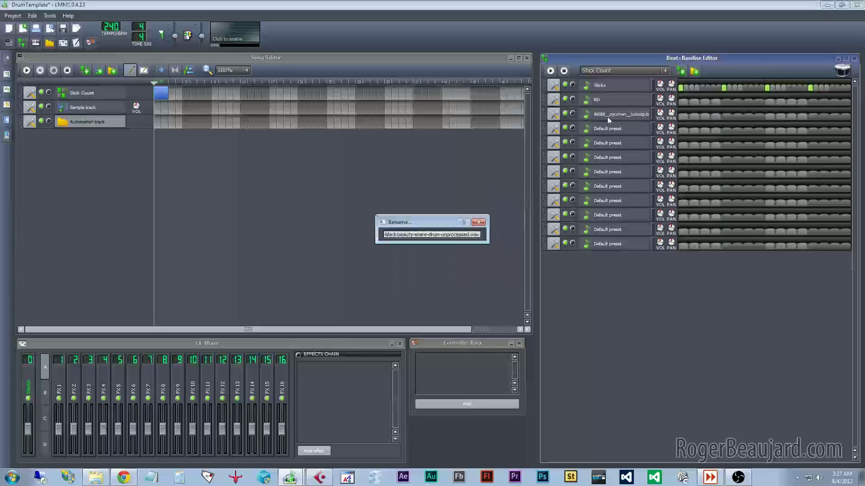
text(SD)
click(477, 223)
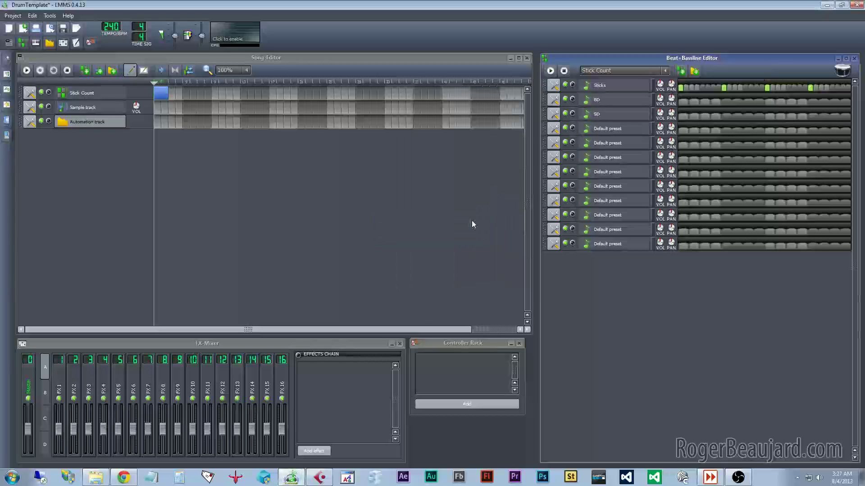
- Load the maypex-ohh.wav hi-hat sample from the Drum Samples folder into the track below SD and audition it
click(605, 129)
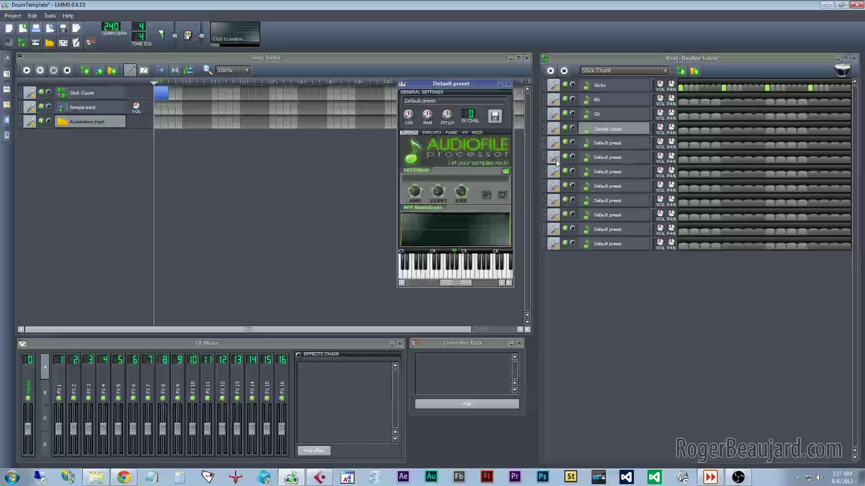
click(507, 172)
click(462, 151)
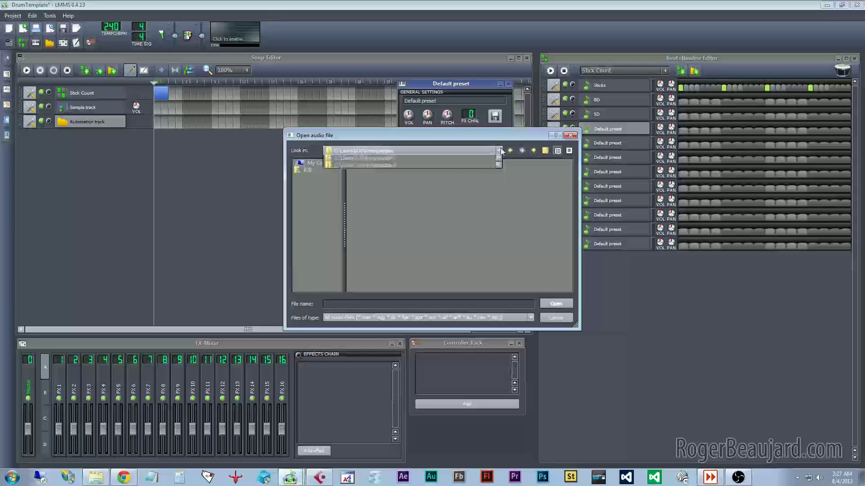
click(428, 209)
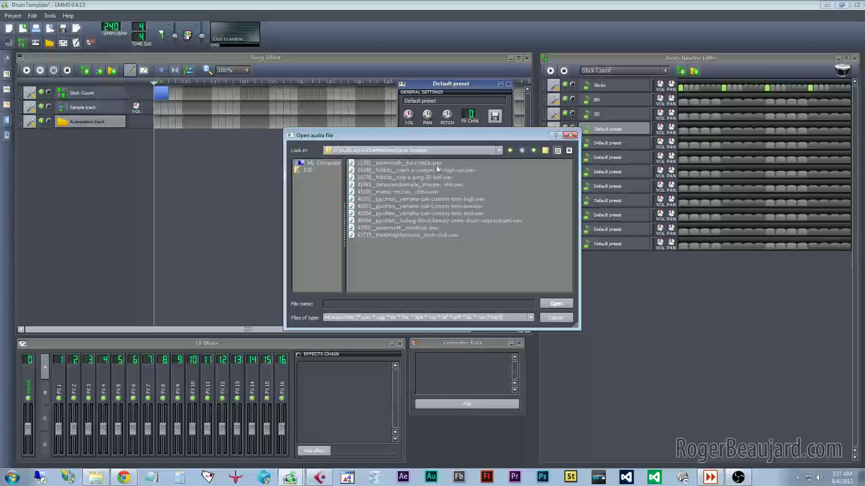
click(439, 185)
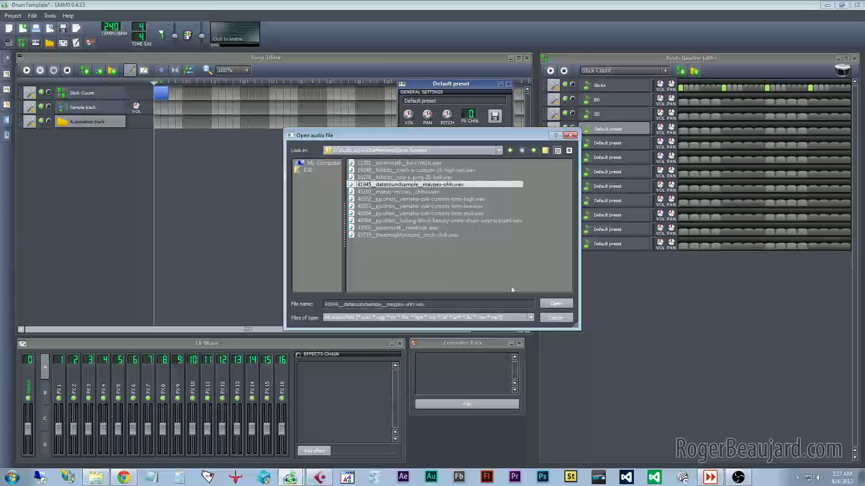
click(556, 304)
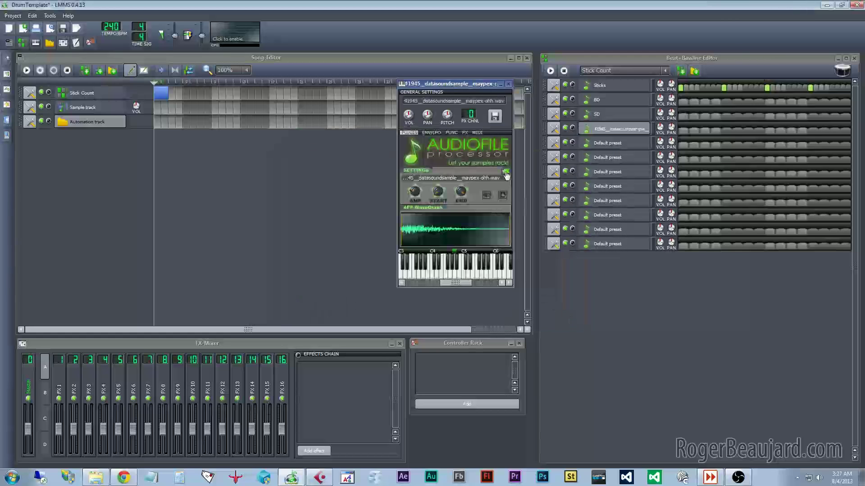
click(454, 279)
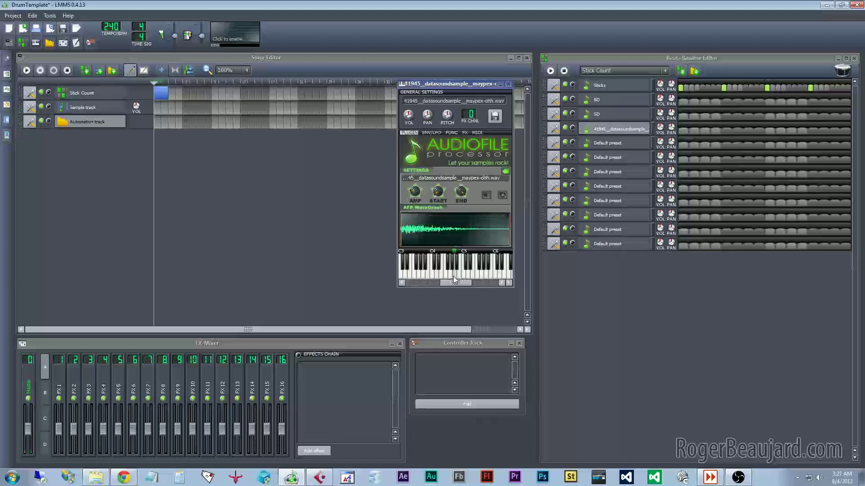
click(454, 276)
- Rename the maypex-ohh sample track as HH
click(612, 129)
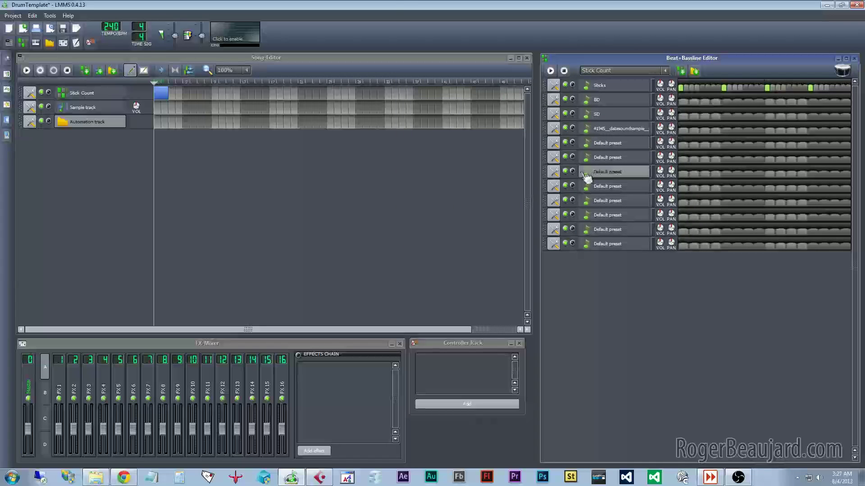
double_click(605, 129)
text(HH)
key(Return)
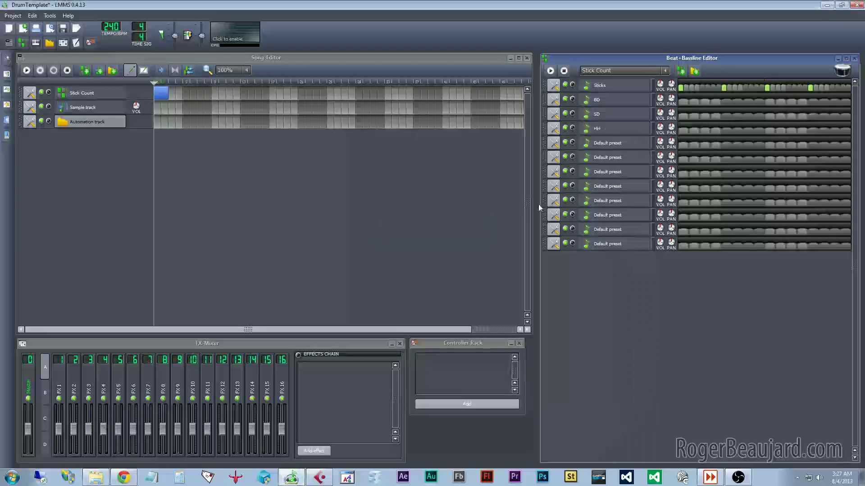
- Load the ride-a-ping-20-bell.wav sample from the Drum Samples folder into the track below HH and audition it several times
click(611, 143)
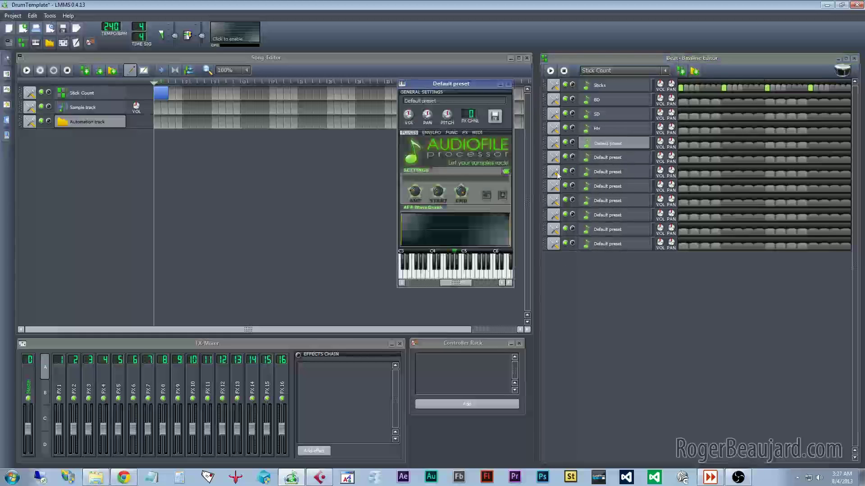
click(506, 172)
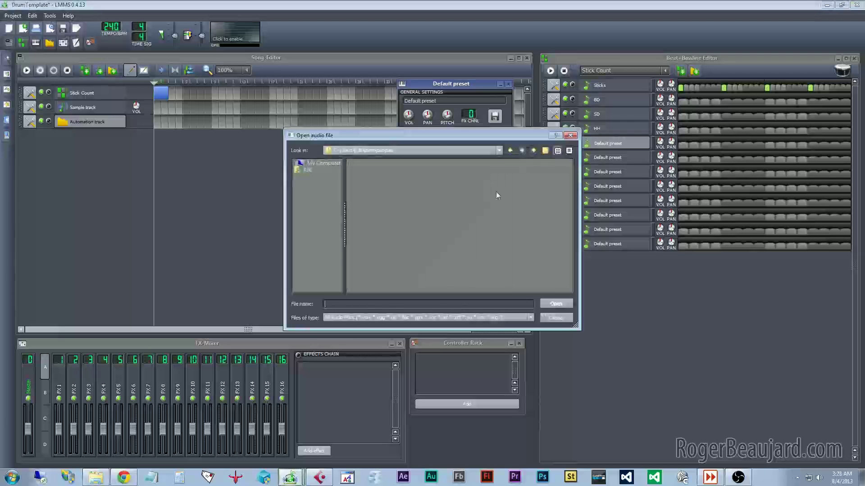
click(499, 151)
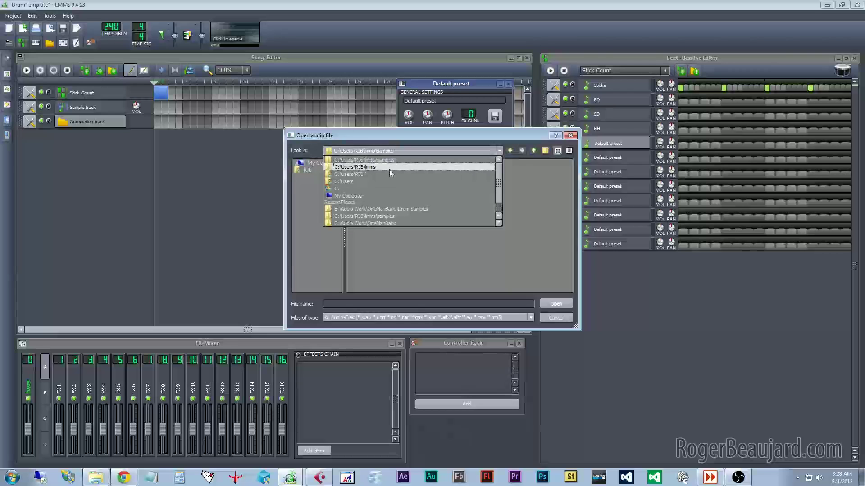
click(412, 209)
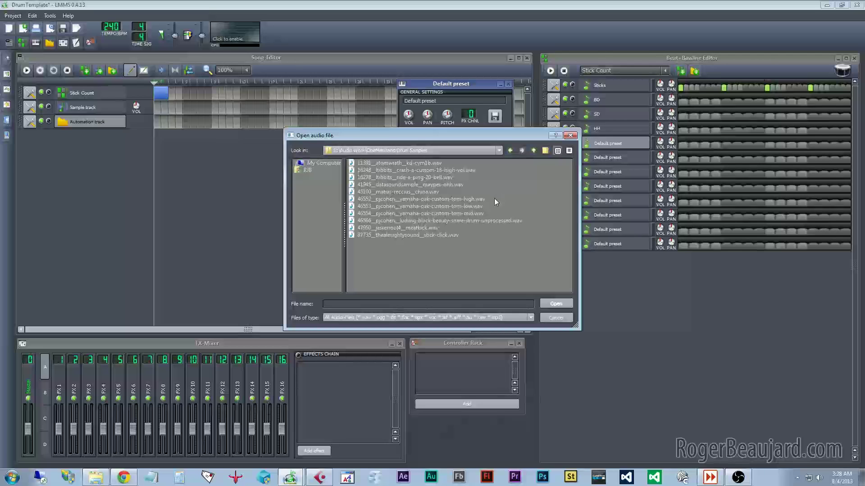
double_click(407, 177)
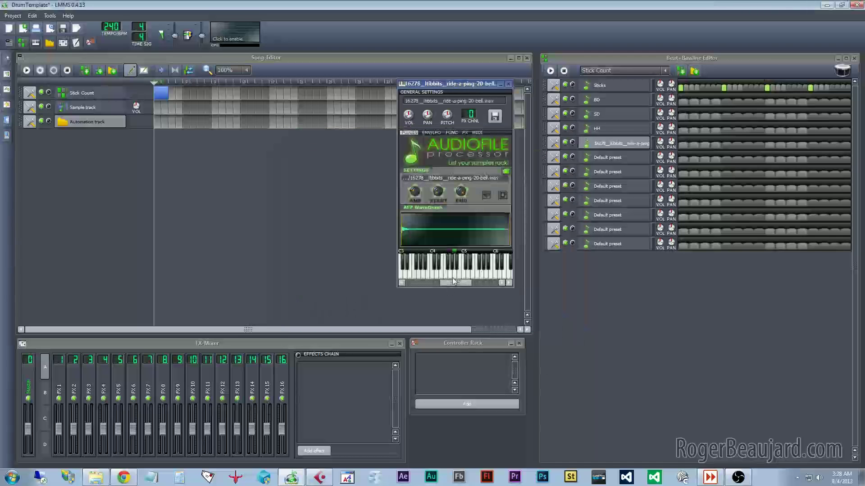
click(454, 278)
click(455, 278)
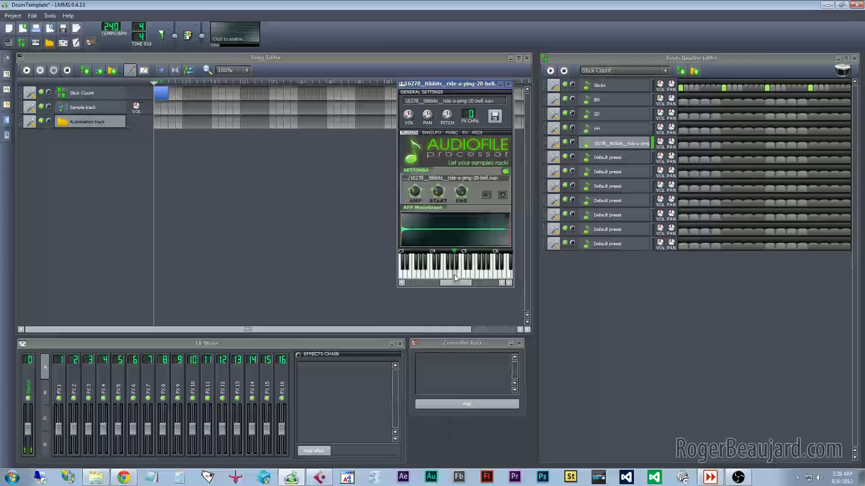
click(455, 278)
click(455, 278)
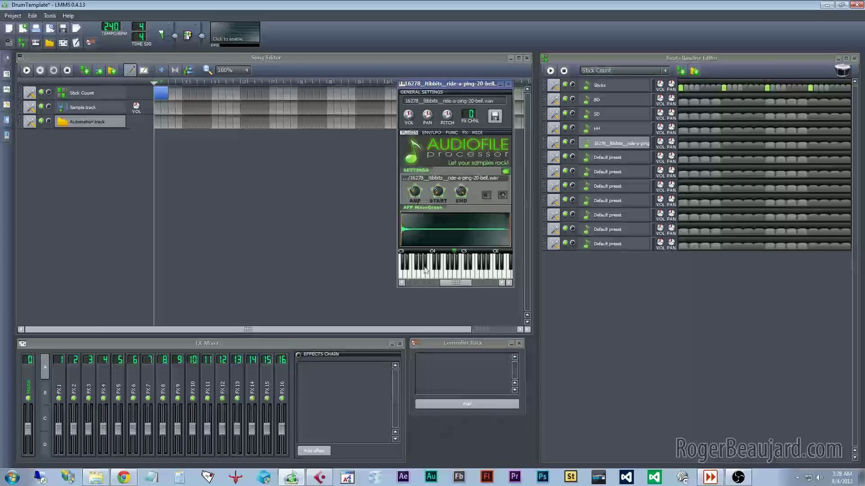
- Rename the ride-a-ping-20-bell sample track as Ride
double_click(618, 144)
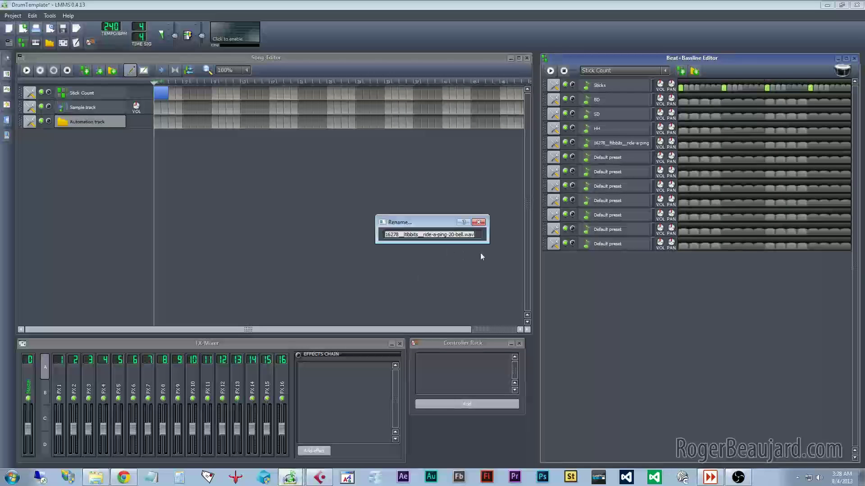
text(Ride)
key(Return)
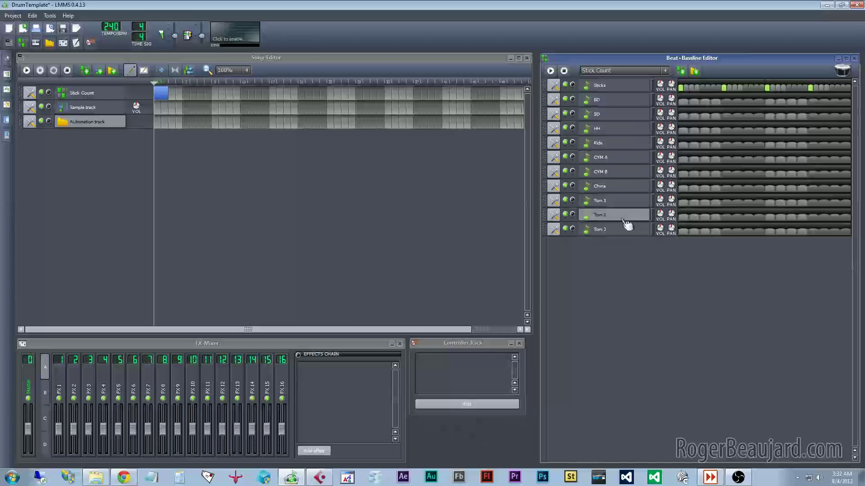
- Spread the tom tracks across the stereo field, panning Tom 3 to the right
drag(671, 199, 671, 228)
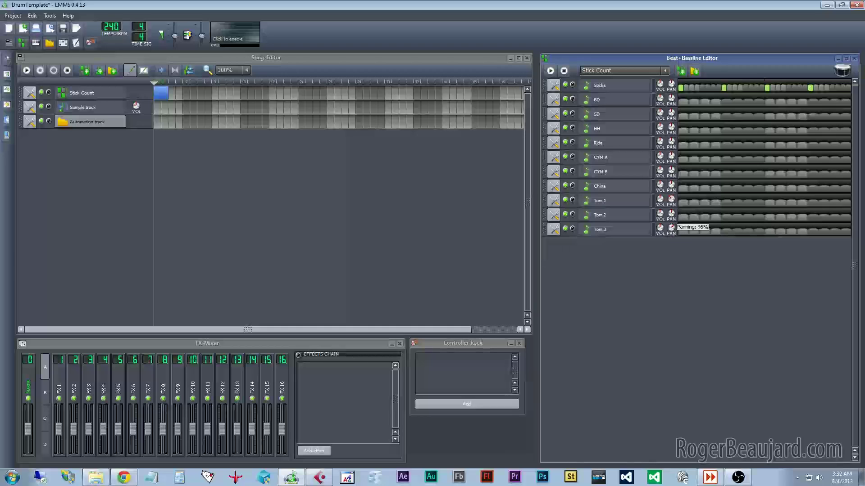
drag(671, 227, 671, 227)
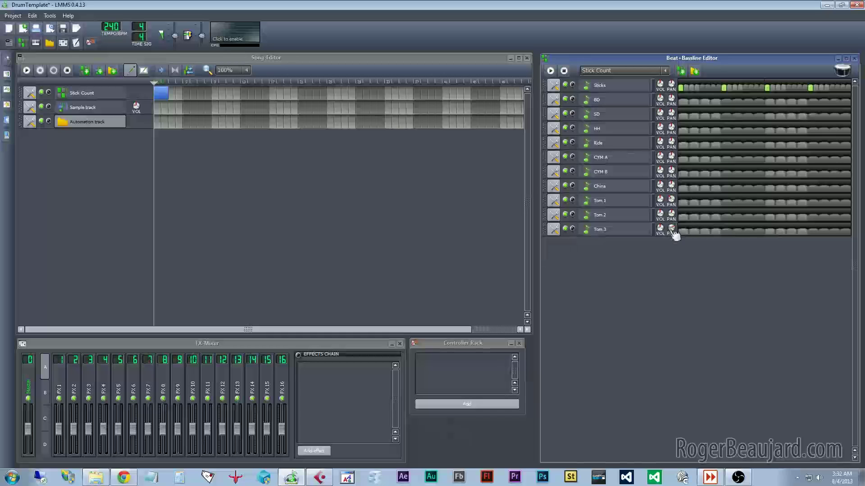
- Pan the HH track off-center and the Ride track to the right by about 43%
drag(659, 128, 659, 128)
drag(660, 128, 671, 142)
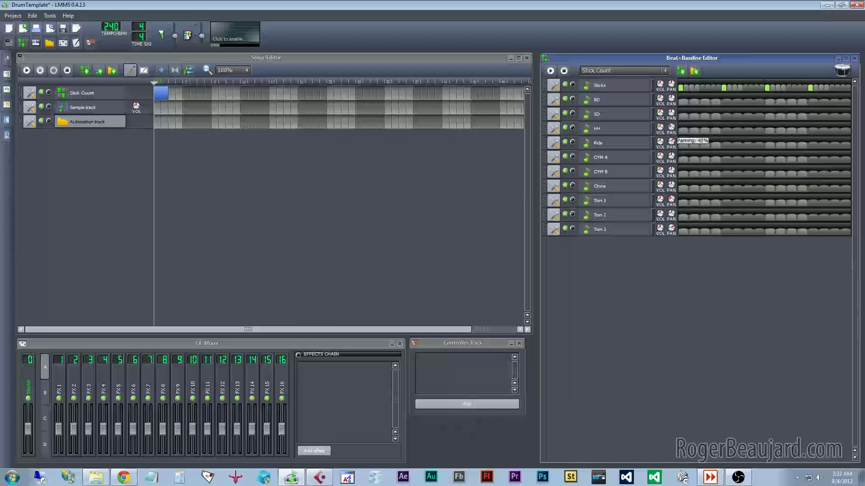
drag(671, 142, 671, 142)
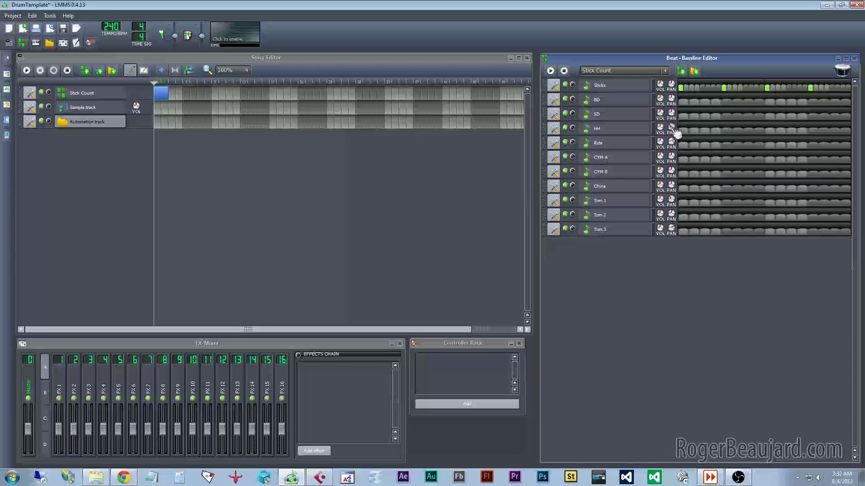
- Adjust the stereo panning of the CYM A, CYM B and China tracks, moving China to the right
drag(671, 156, 671, 185)
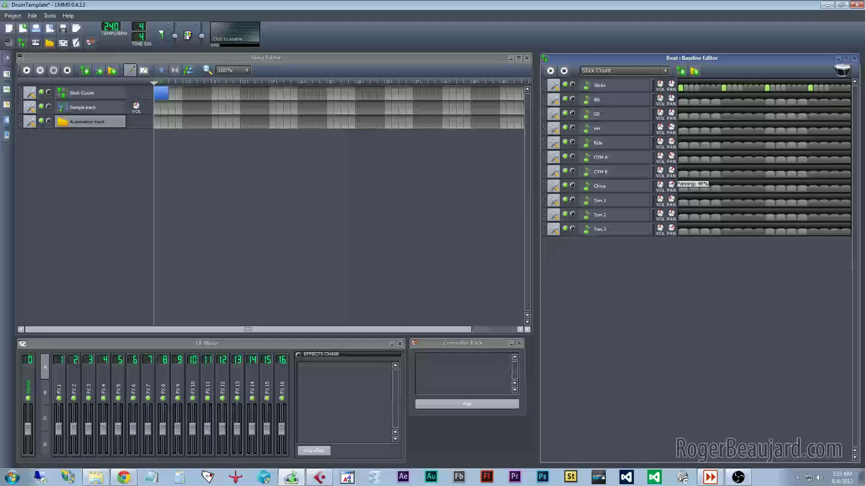
drag(671, 185, 671, 185)
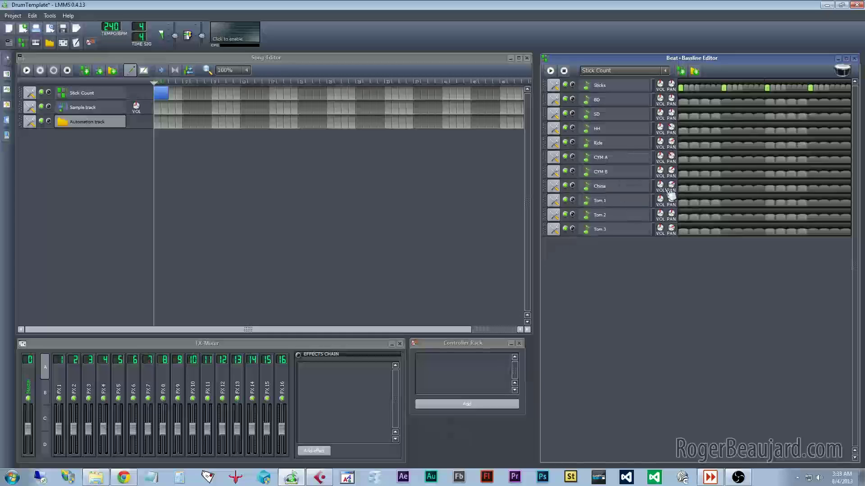
drag(671, 185, 670, 185)
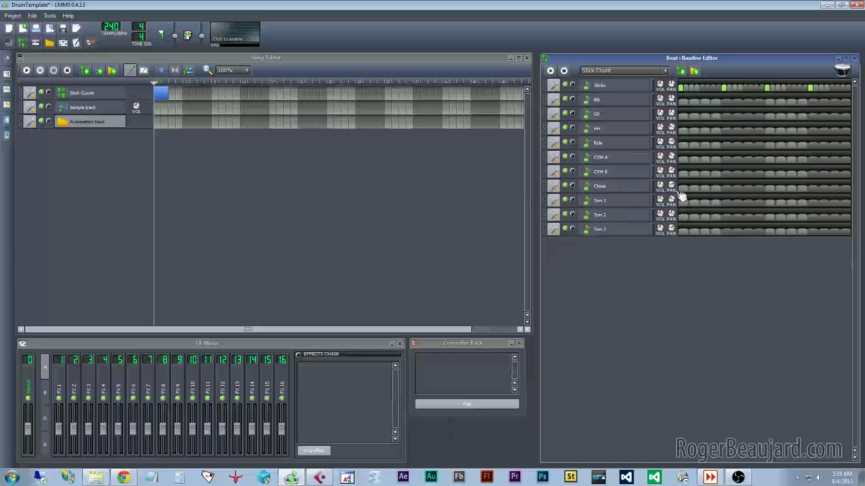
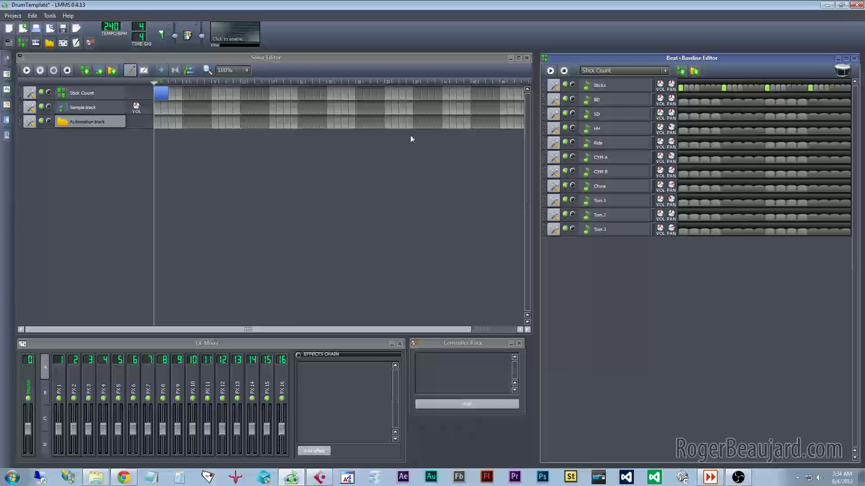
- Clone the Stick Count track in the song editor and place the copy directly beneath the original
click(31, 95)
click(32, 94)
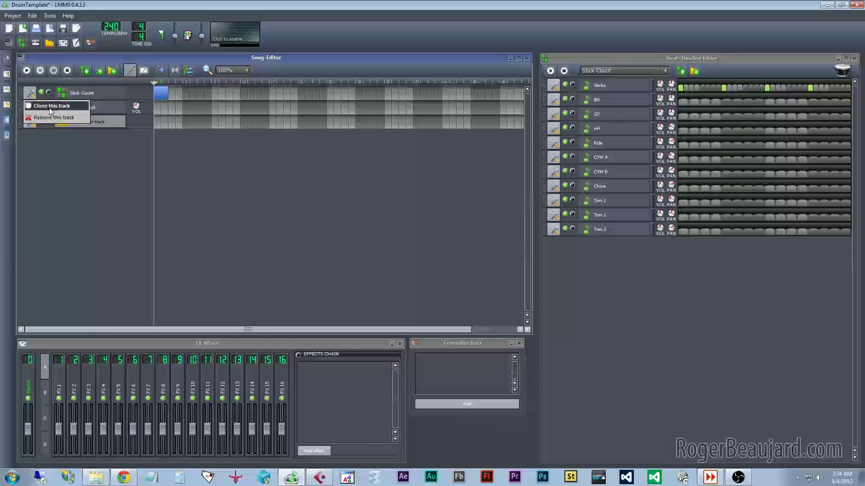
click(40, 106)
drag(24, 138, 24, 108)
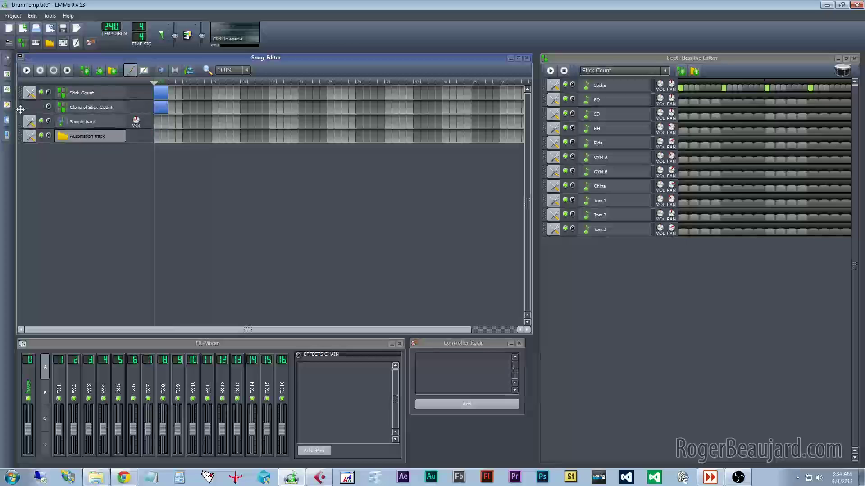
- Rename the cloned Stick Count track as Blank
double_click(88, 107)
text(ank)
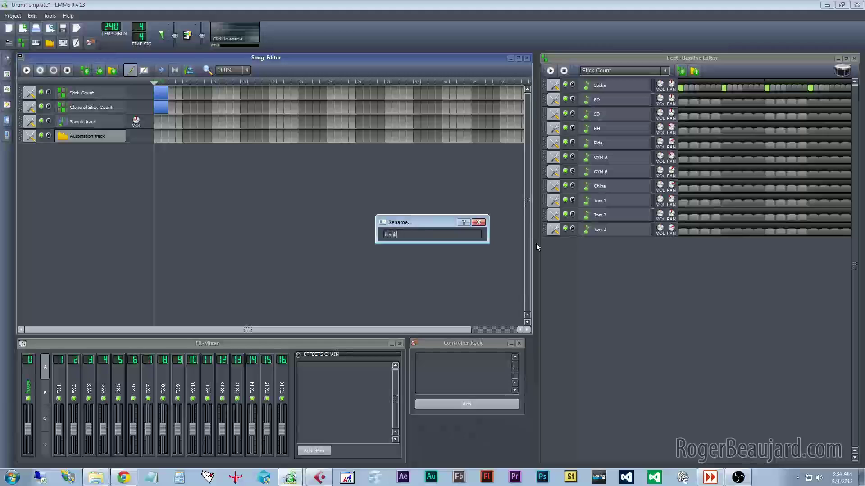
key(Return)
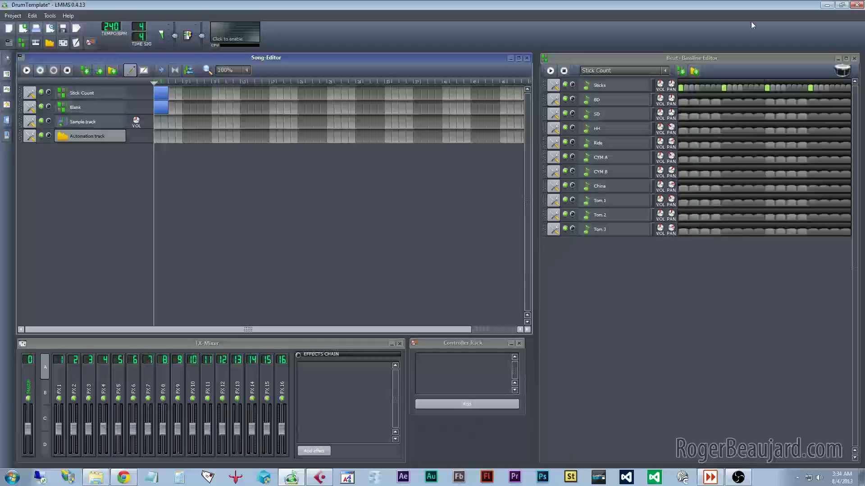
- Clear the four Sticks notes in the Stick Count pattern and remove 16 steps from that row
click(685, 90)
click(682, 89)
click(724, 88)
click(766, 88)
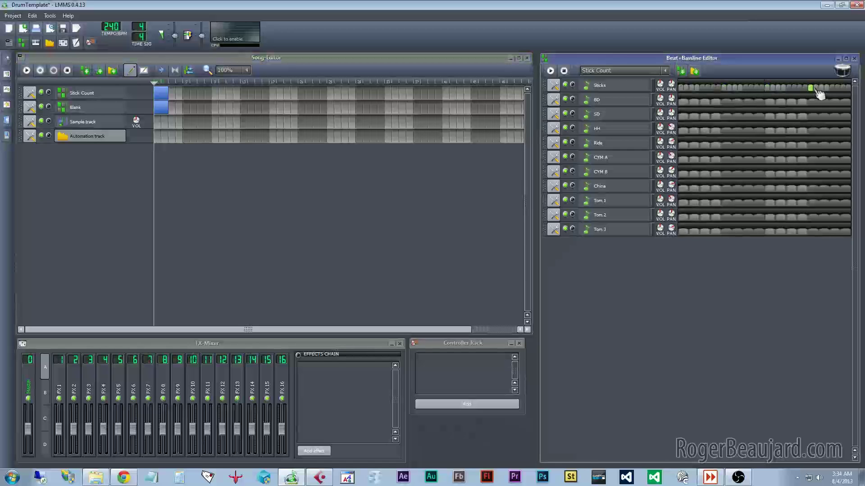
right_click(733, 84)
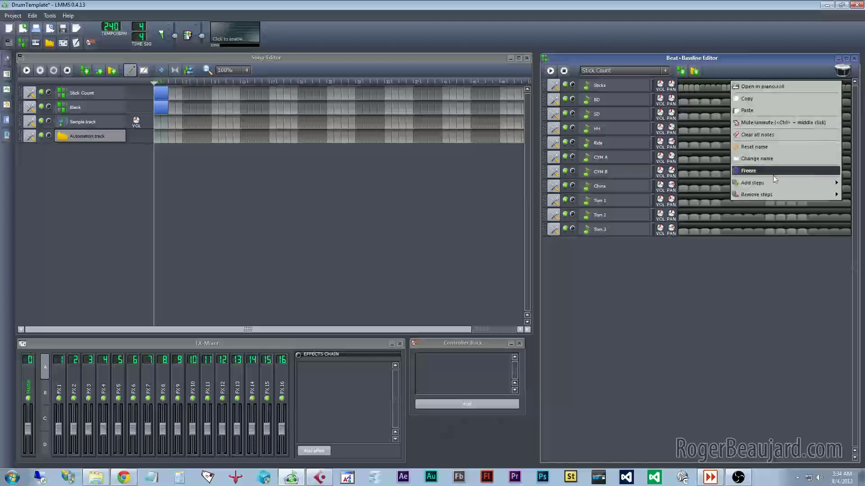
mouse_move(766, 194)
click(714, 234)
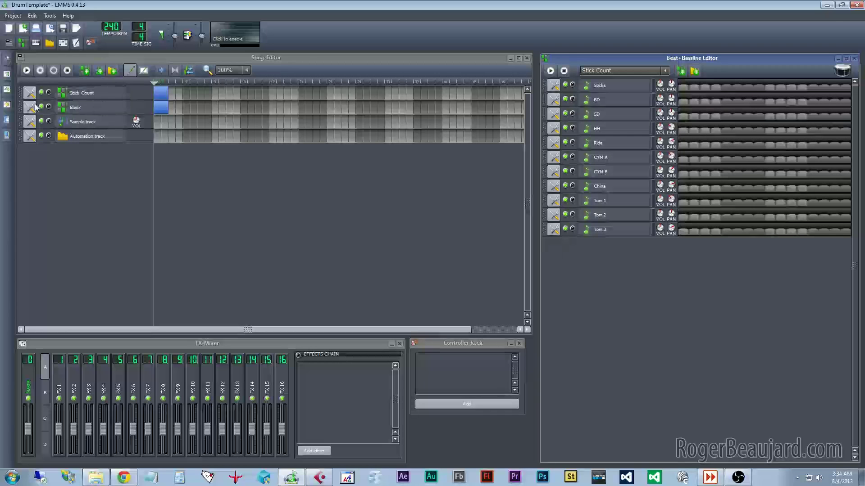
- Clone the Blank track and move the copy directly below Blank, above the sample track
click(29, 120)
click(45, 120)
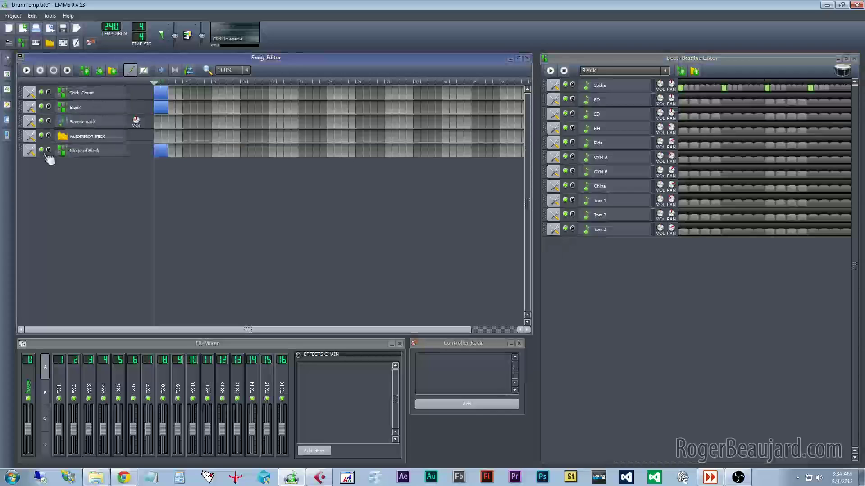
drag(20, 151, 20, 122)
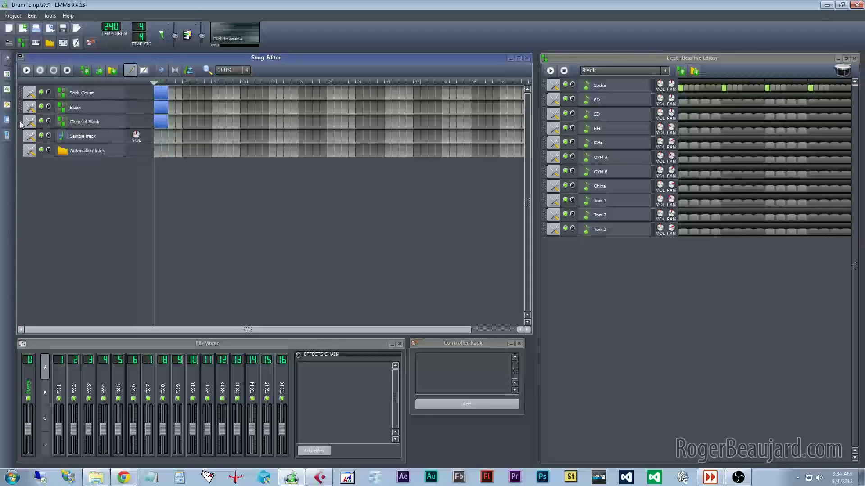
- Rename the clone of the Blank track as Blank 2x
double_click(84, 122)
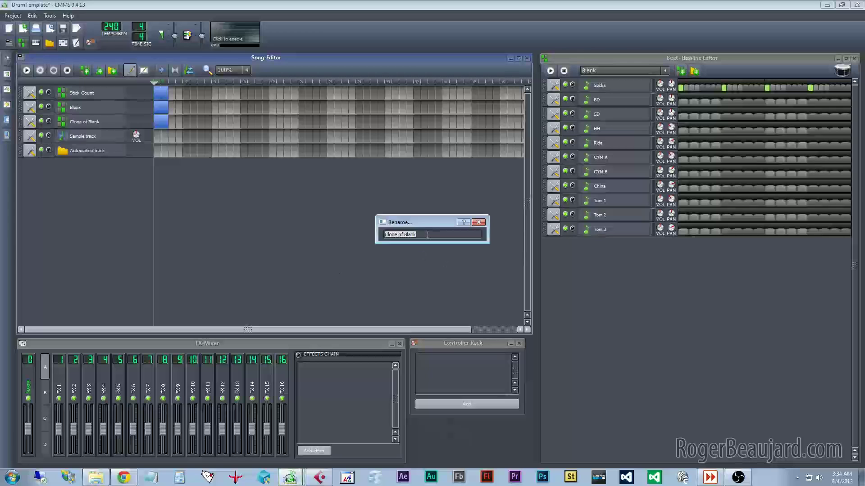
text(B)
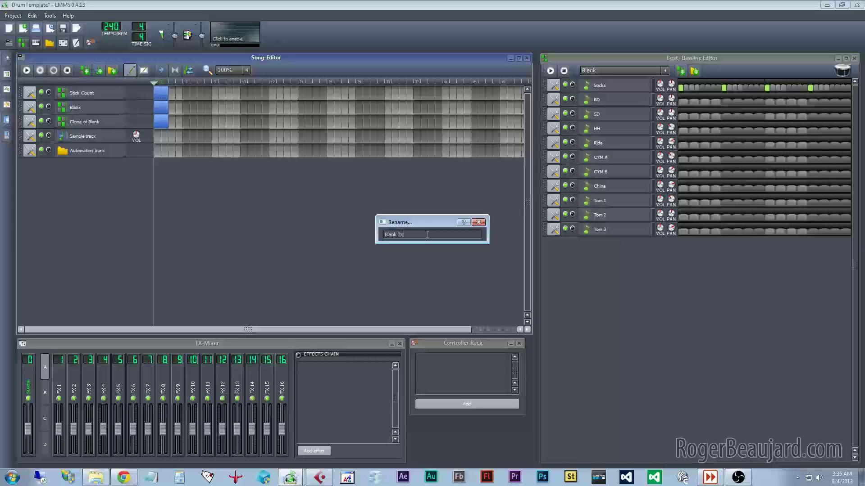
text(lank 2x)
key(Return)
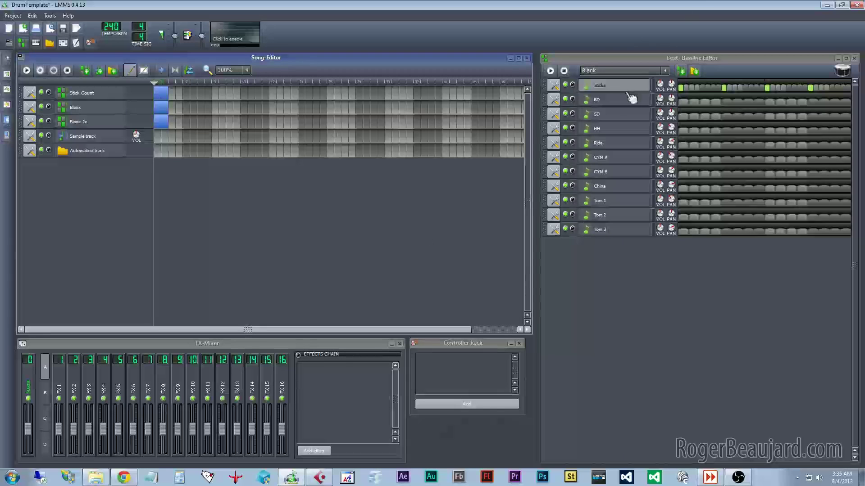
- Compare the Sticks row in the Blank and Stick Count patterns by switching back and forth between them
click(81, 122)
click(99, 107)
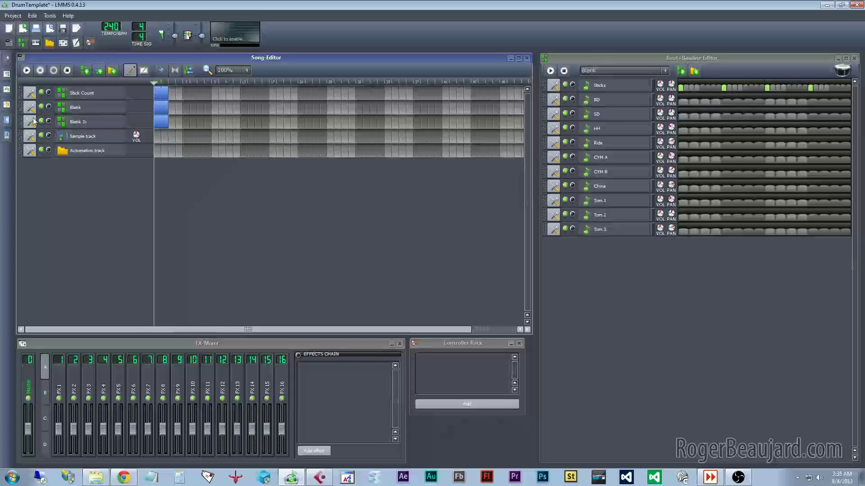
click(83, 94)
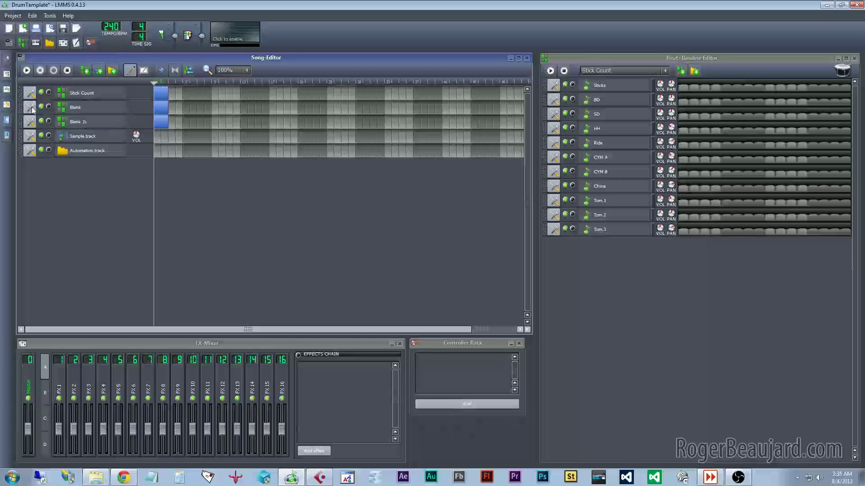
click(92, 107)
click(88, 97)
click(87, 109)
click(88, 96)
click(88, 106)
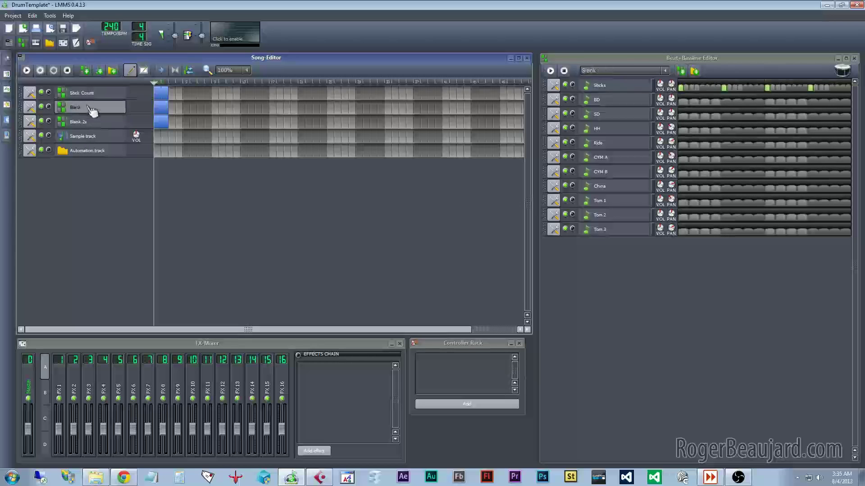
click(87, 93)
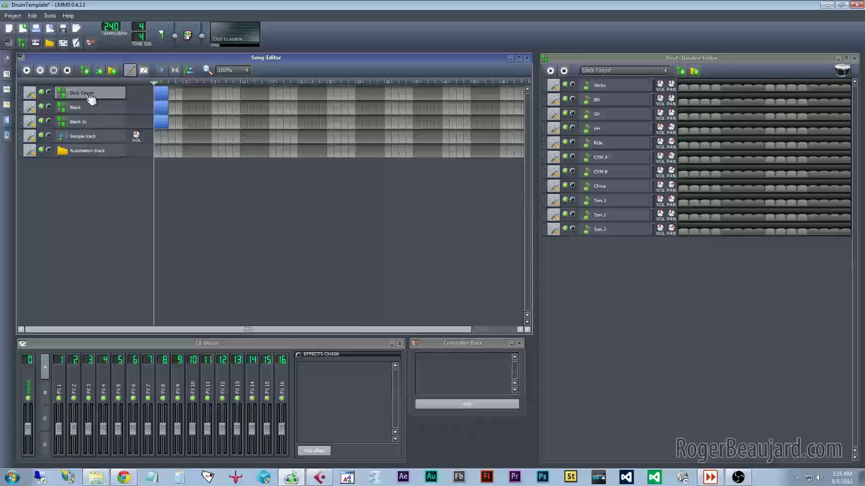
- Extend the Stick Count pattern's Sticks row by 16 steps, fill in four evenly spaced notes, and play the pattern back
click(720, 87)
right_click(720, 86)
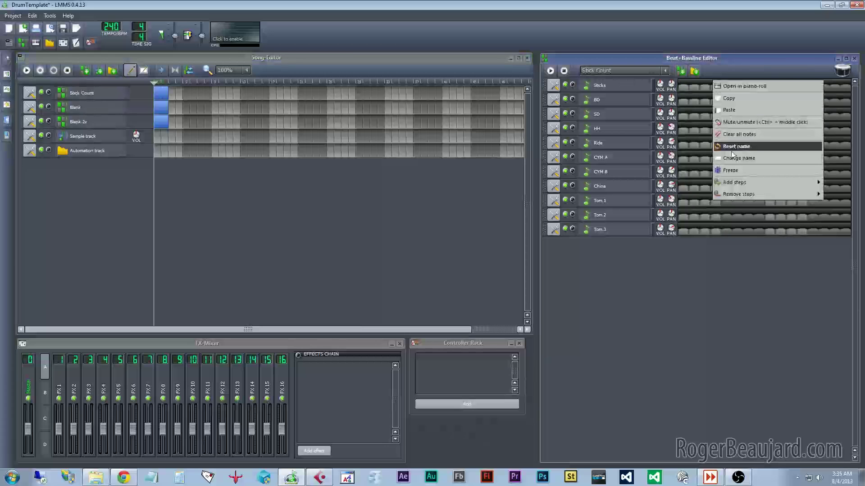
mouse_move(738, 183)
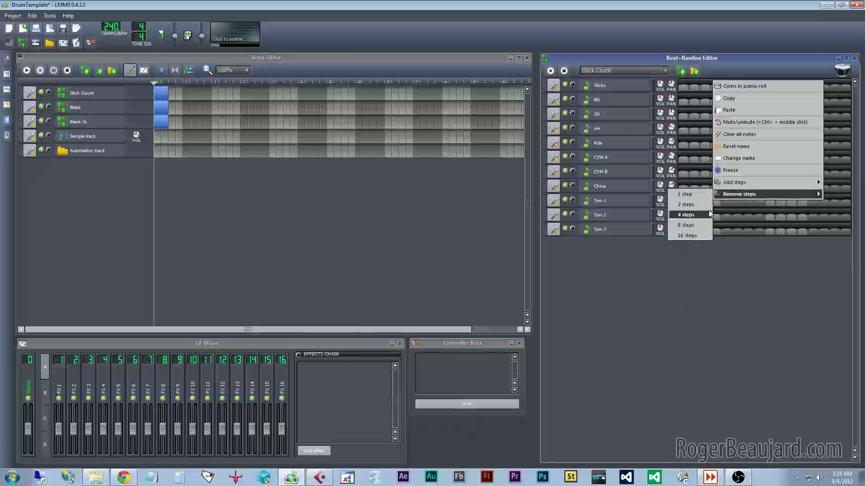
click(687, 236)
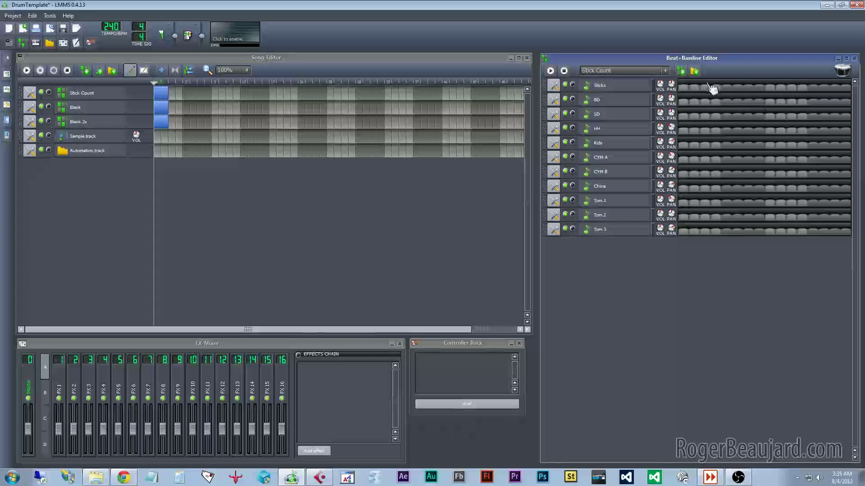
click(683, 88)
right_click(728, 84)
mouse_move(747, 194)
click(706, 228)
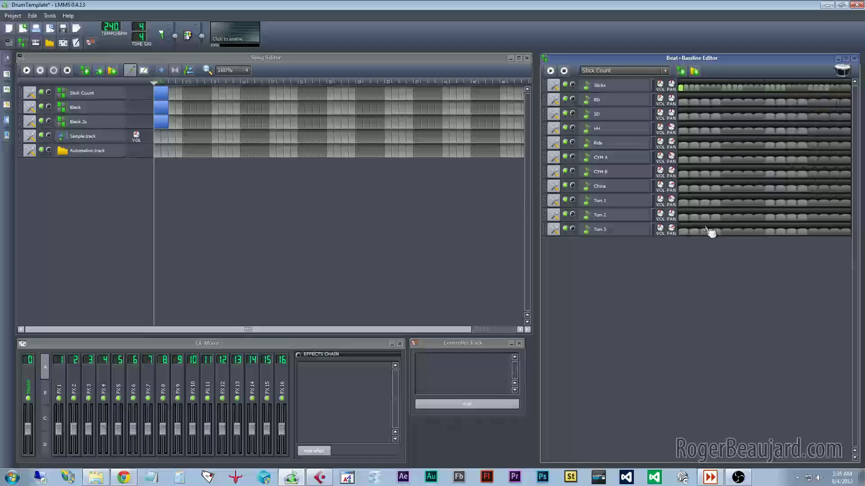
click(723, 87)
click(767, 87)
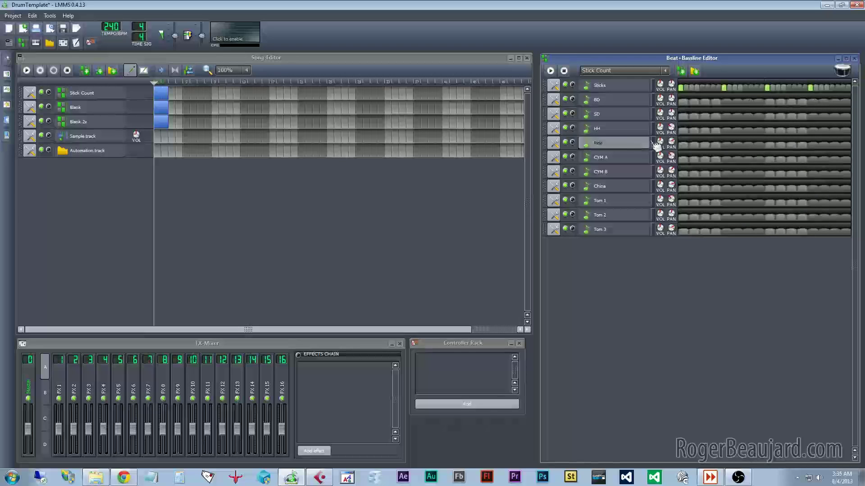
click(551, 71)
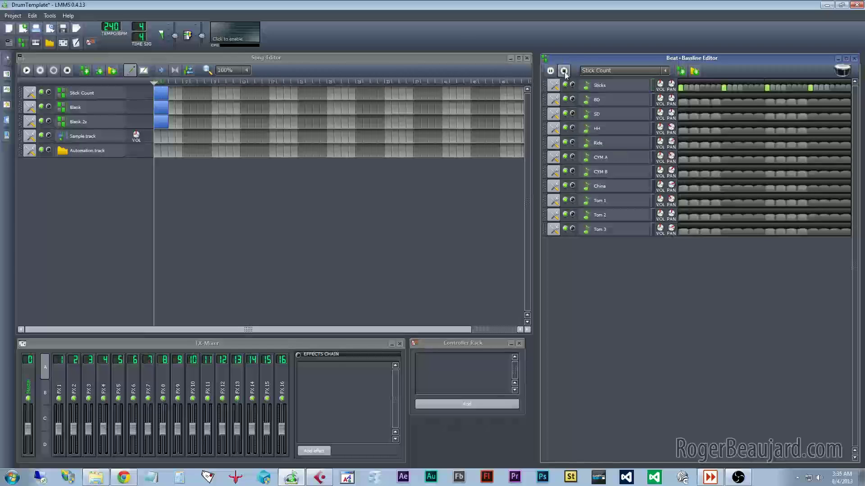
click(564, 71)
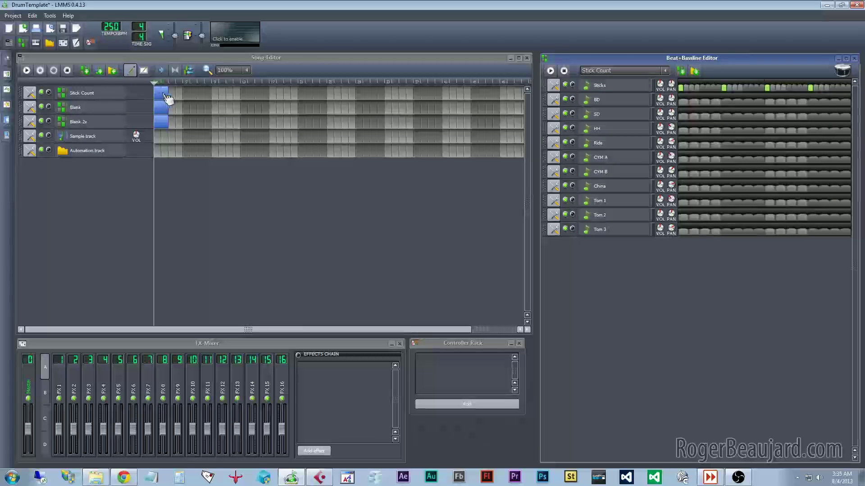
- Remove the Stick Count, Blank and Blank 2x blocks from the song timeline
drag(167, 98, 186, 199)
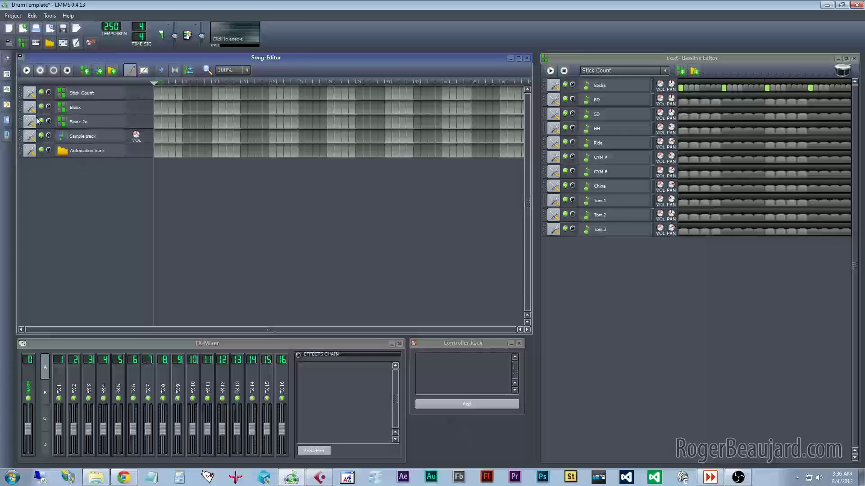
mouse_move(72, 136)
mouse_down()
mouse_move(131, 131)
mouse_move(76, 137)
mouse_up()
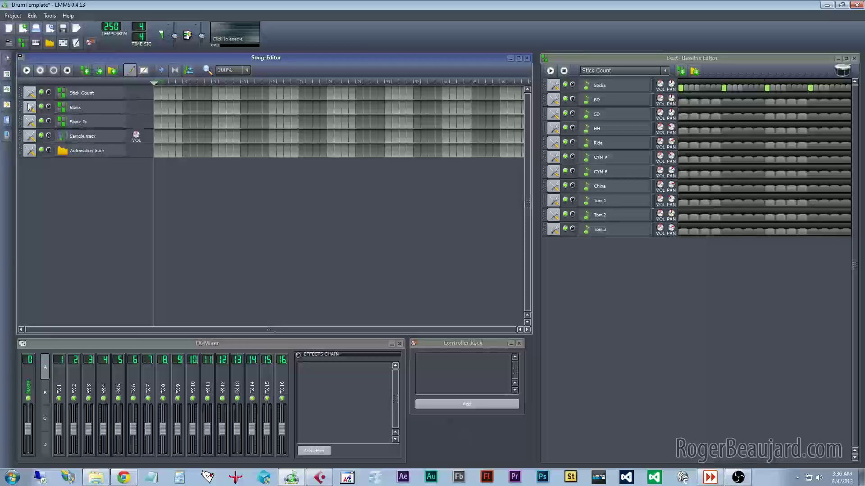
- Clear the Sticks notes in the Blank pattern and remove 16 steps from that row
click(86, 112)
click(729, 96)
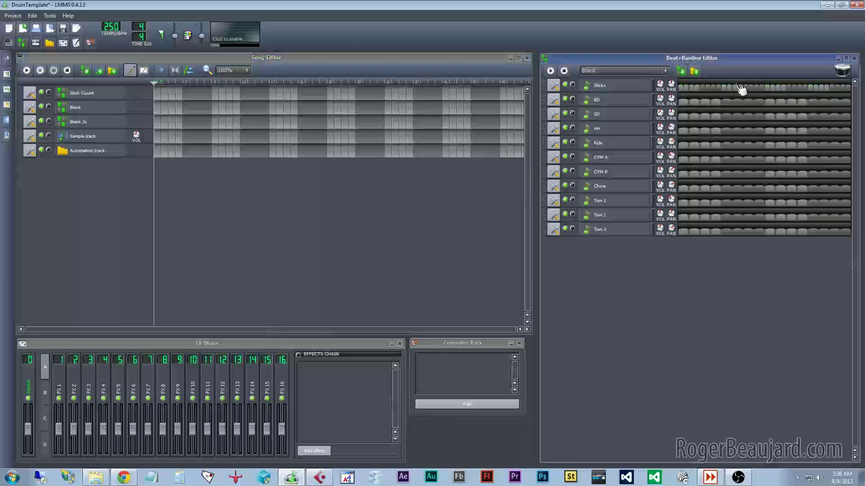
right_click(735, 83)
mouse_move(761, 194)
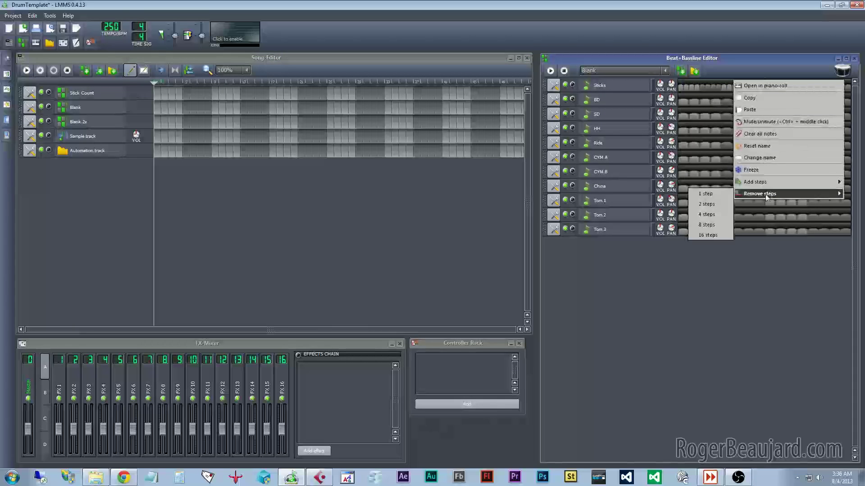
click(711, 235)
- Clear all four Sticks notes from the Blank 2x pattern
click(78, 121)
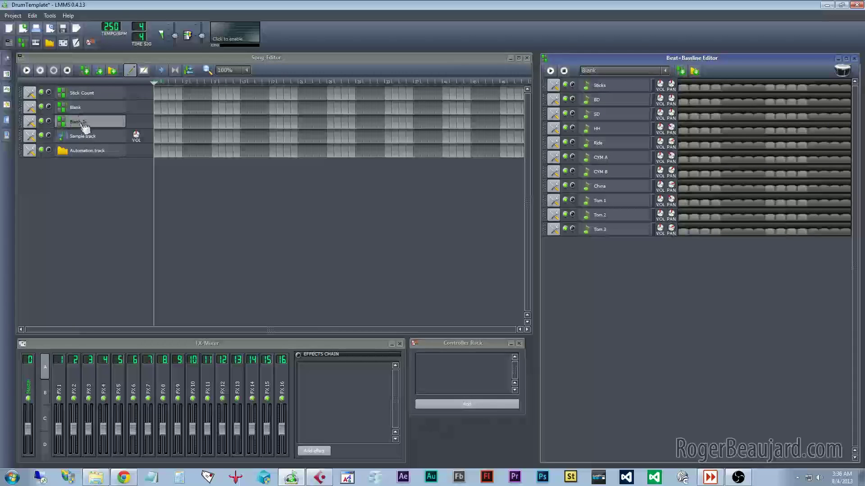
click(685, 89)
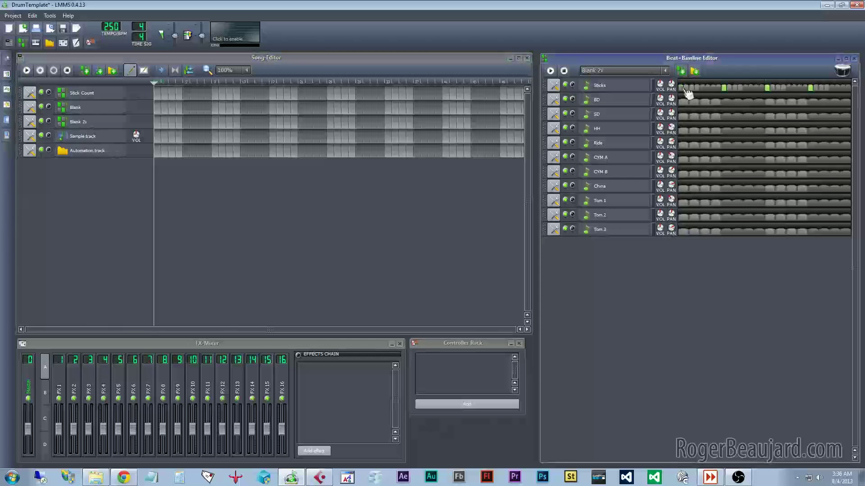
click(723, 87)
click(767, 88)
click(810, 87)
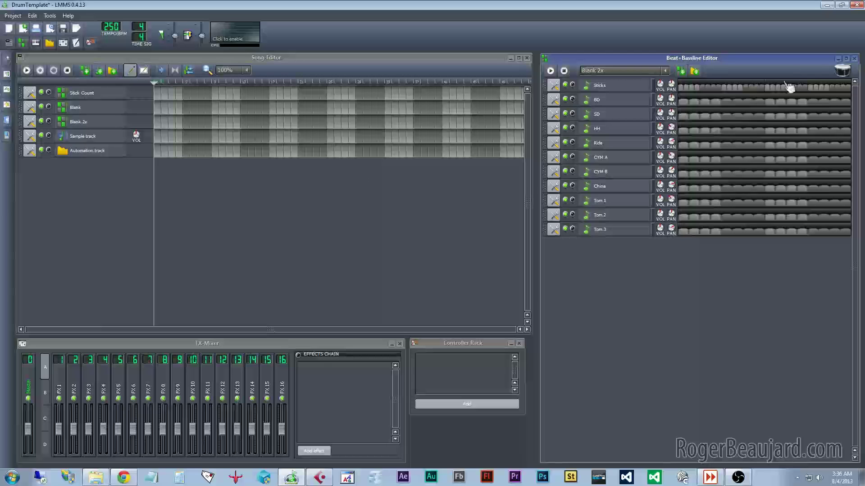
- Extend the BD, SD and HH rows of the Blank 2x pattern by 16 steps each
right_click(729, 96)
mouse_move(832, 195)
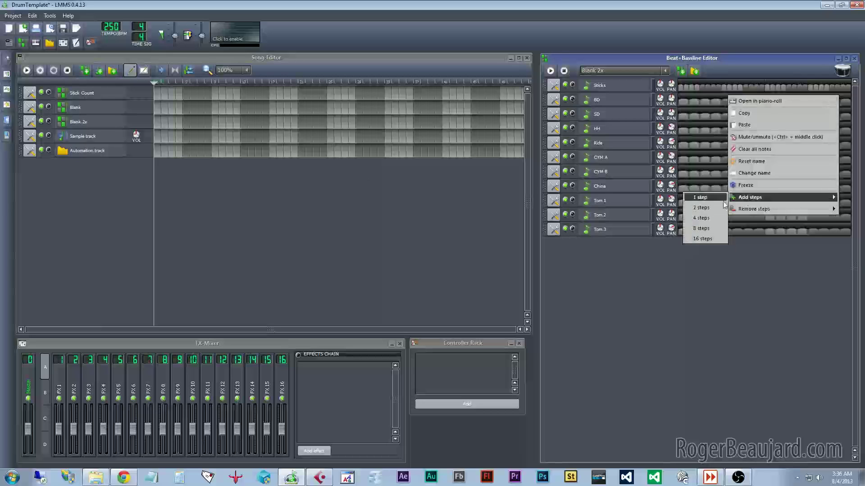
click(720, 198)
right_click(730, 113)
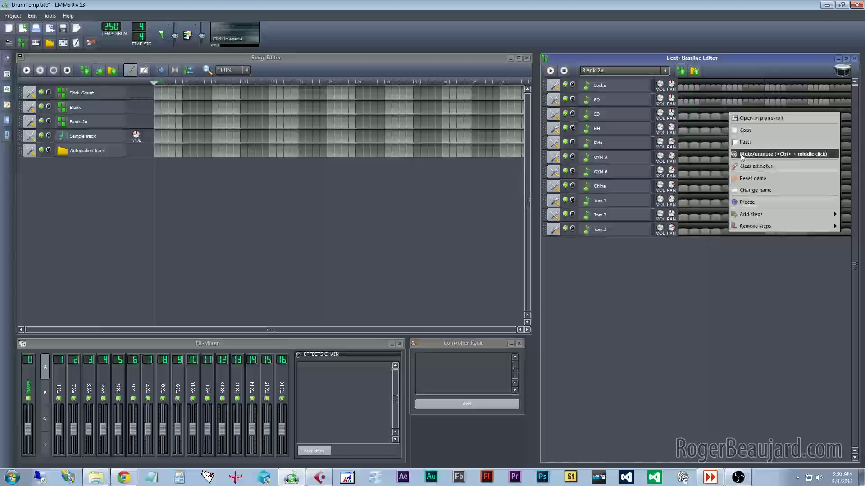
mouse_move(743, 214)
click(699, 258)
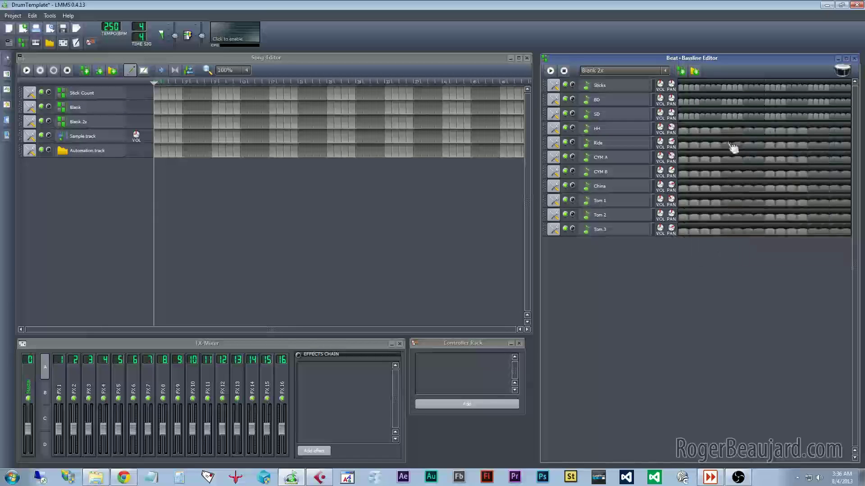
right_click(720, 130)
mouse_move(725, 228)
click(695, 270)
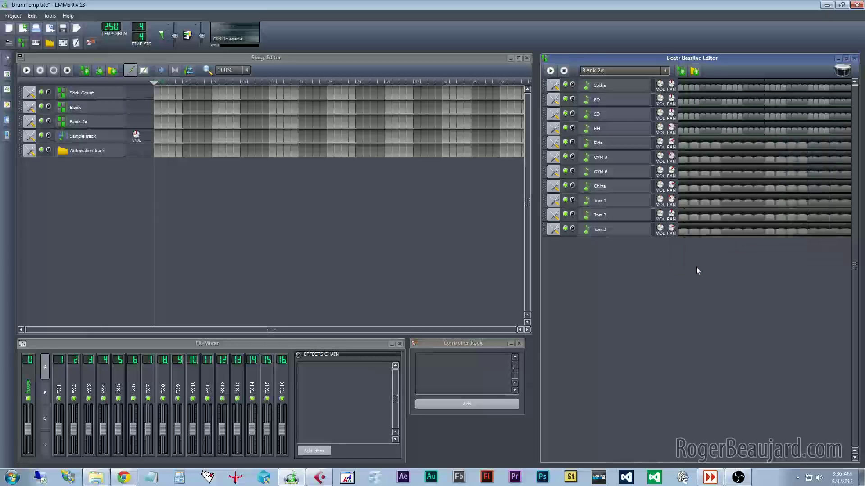
- Extend the Ride, CYM A, CYM B and China rows of the Blank 2x pattern by 16 steps each
right_click(735, 147)
mouse_move(741, 240)
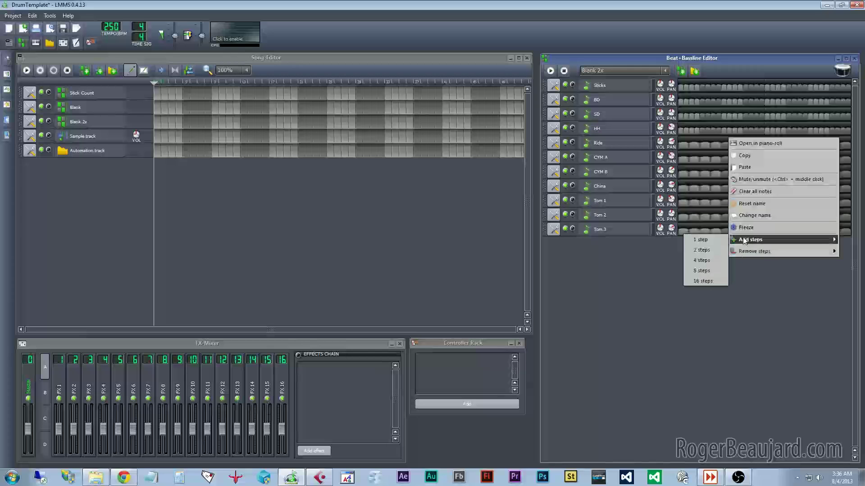
click(707, 284)
right_click(742, 153)
mouse_move(759, 254)
click(724, 294)
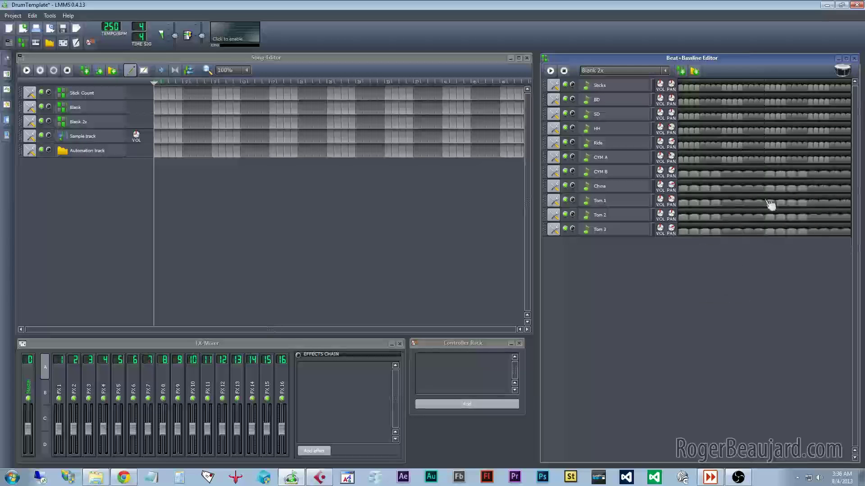
right_click(744, 172)
mouse_move(748, 276)
click(717, 312)
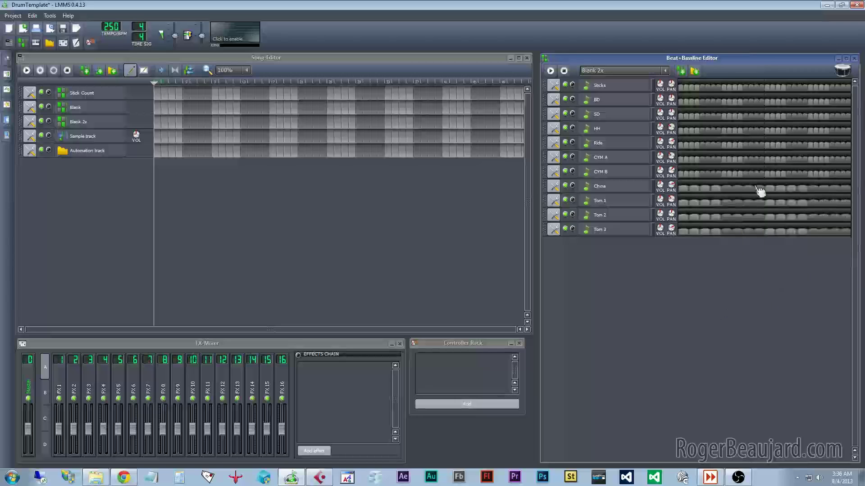
right_click(758, 188)
mouse_move(760, 288)
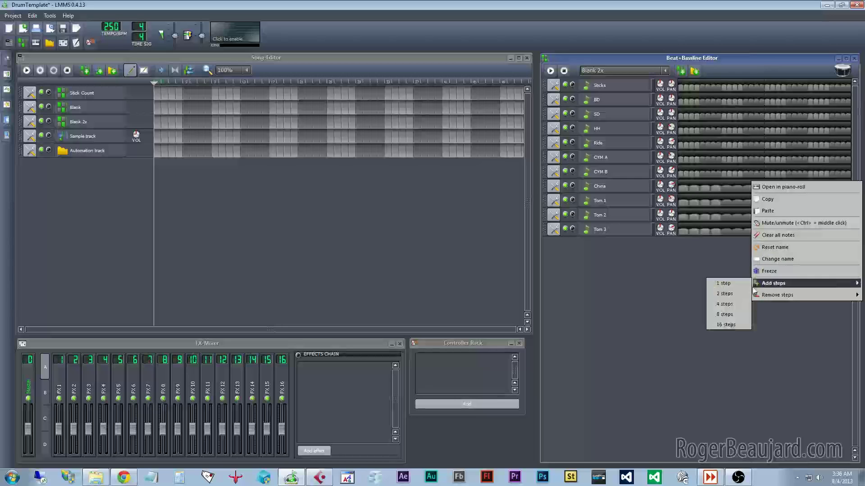
click(734, 320)
right_click(743, 195)
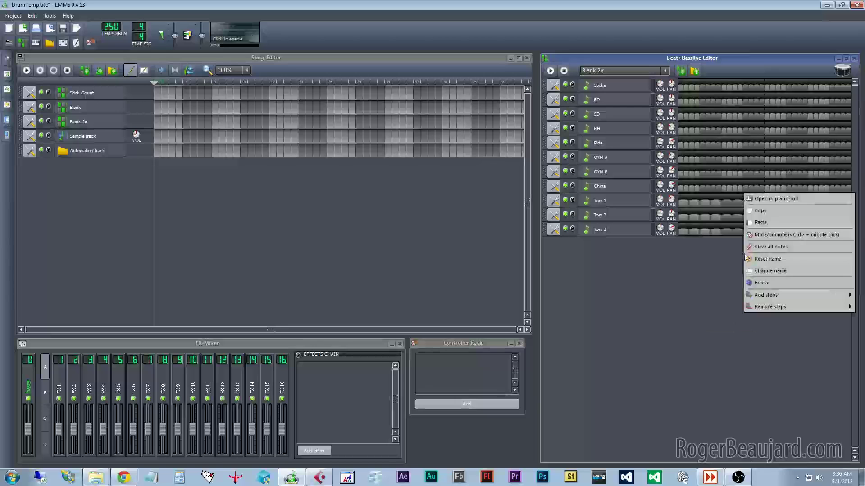
mouse_move(757, 294)
click(717, 337)
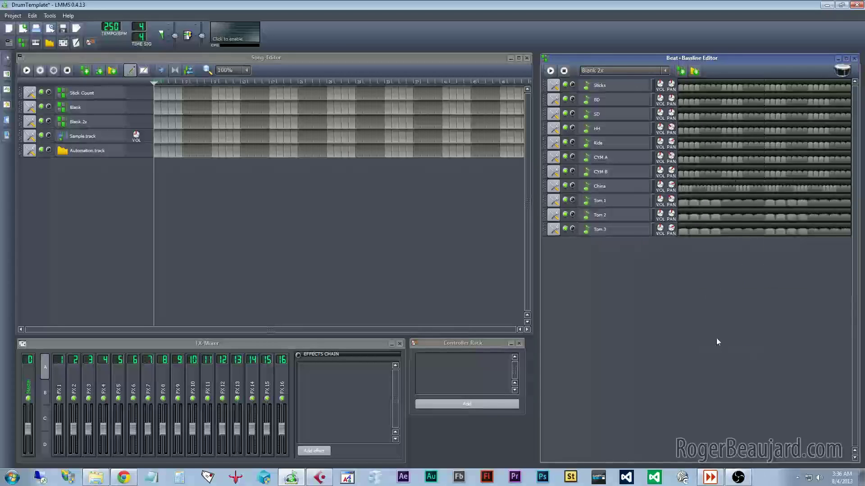
right_click(741, 182)
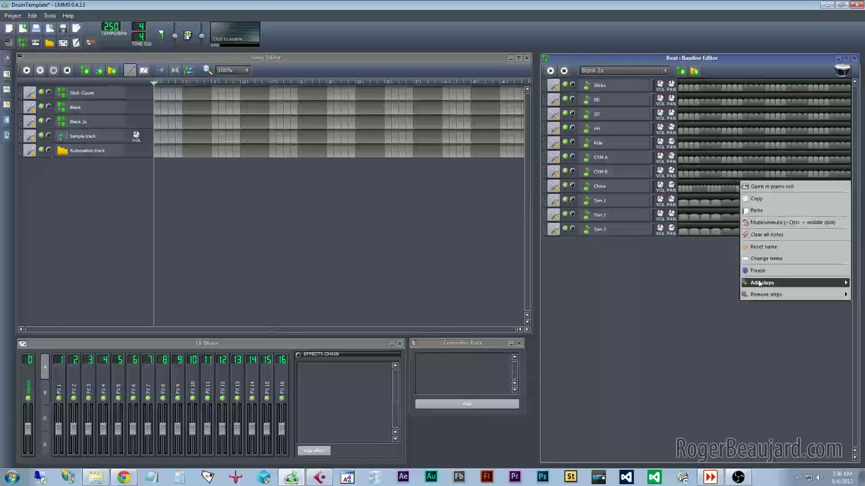
mouse_move(760, 295)
click(709, 336)
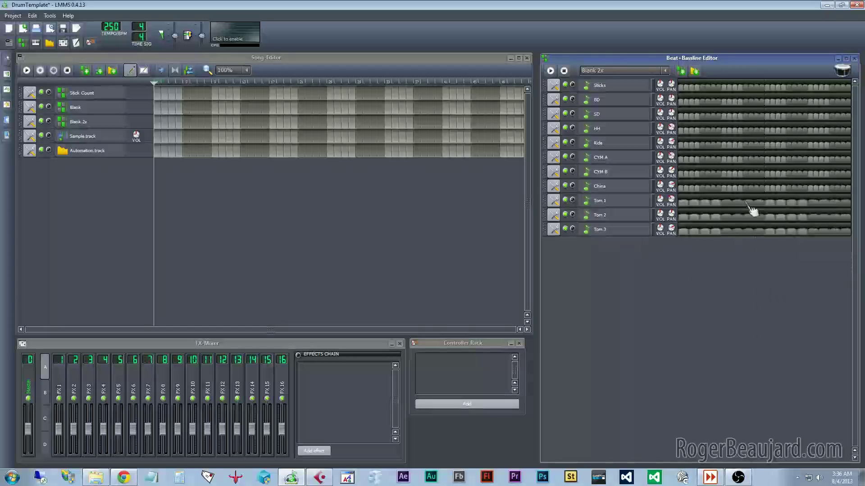
- Extend the Tom 1 row of the Blank 2x pattern by 16 steps
right_click(734, 200)
mouse_move(756, 300)
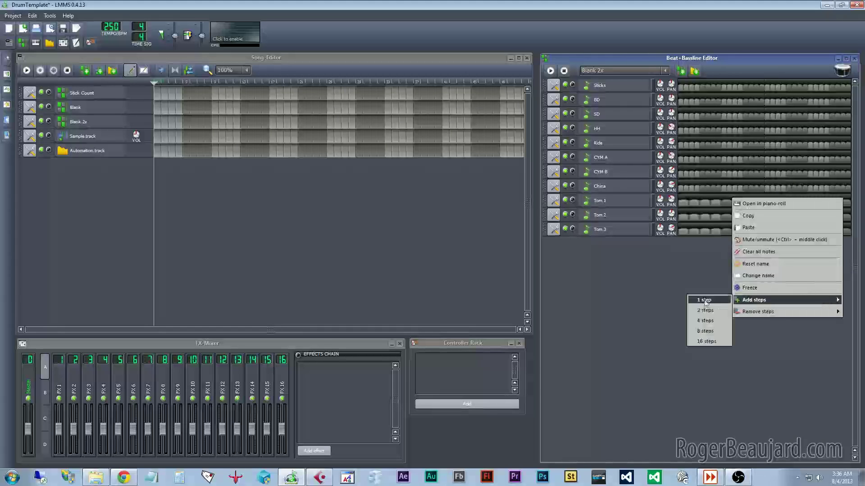
click(707, 342)
right_click(740, 208)
mouse_move(756, 311)
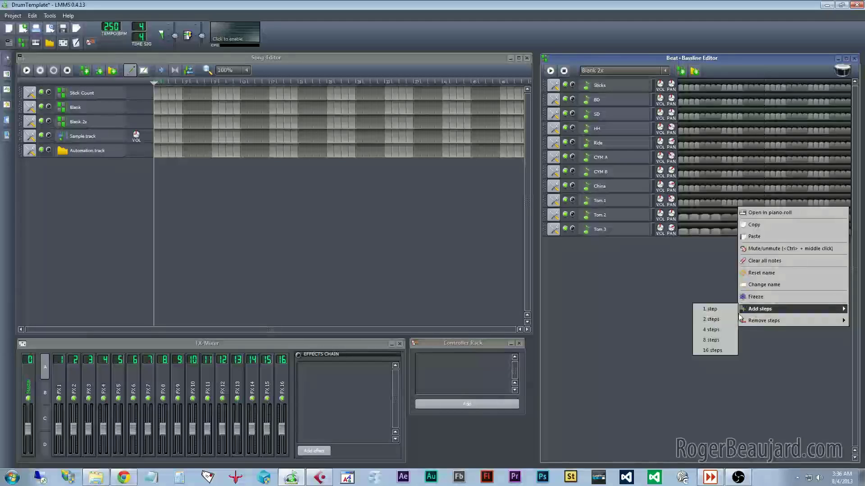
click(715, 355)
- Extend the Tom 2 and Tom 3 rows of the Blank 2x pattern by 16 steps each
right_click(740, 210)
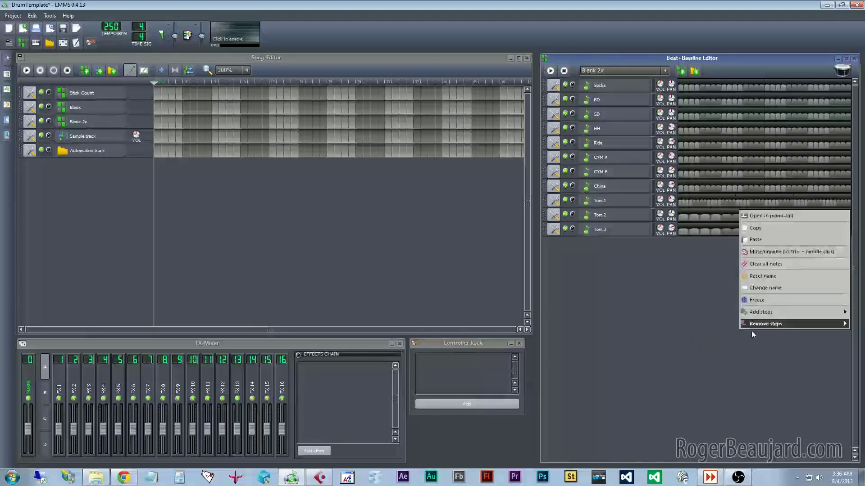
mouse_move(746, 312)
click(715, 354)
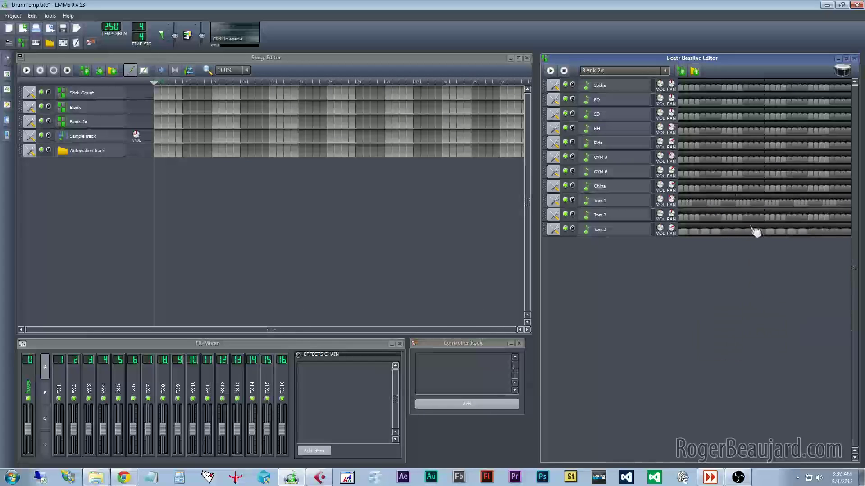
right_click(754, 230)
mouse_move(758, 331)
click(716, 368)
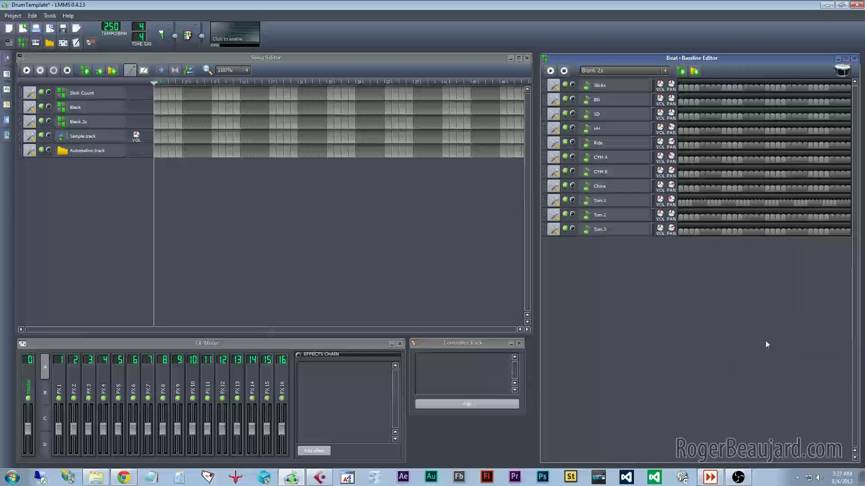
- Remove the surplus 16 steps from the Tom 1 row and save the project
right_click(738, 199)
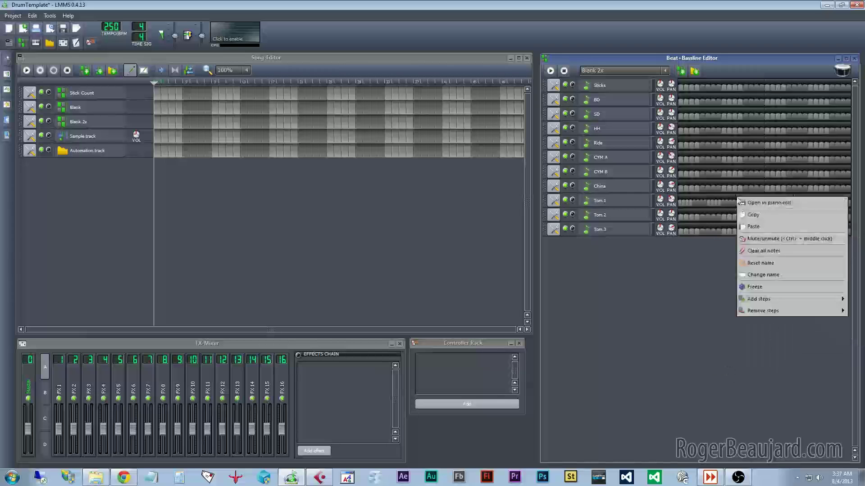
mouse_move(751, 313)
click(711, 353)
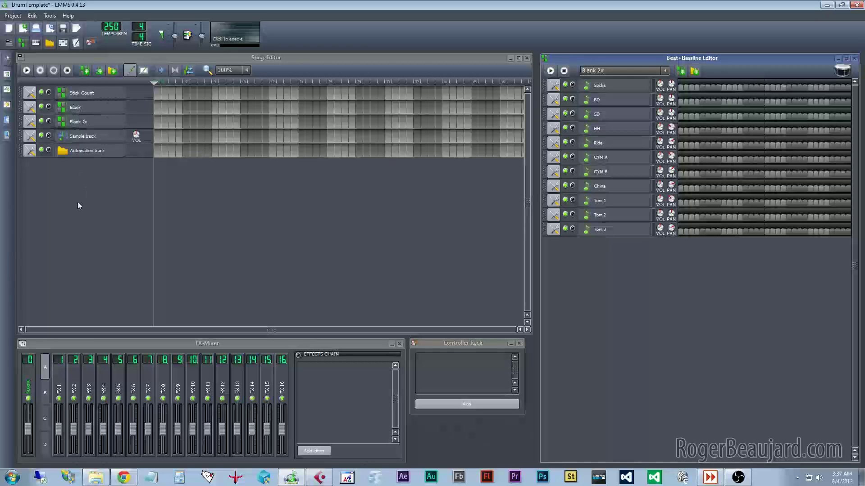
click(13, 16)
click(18, 65)
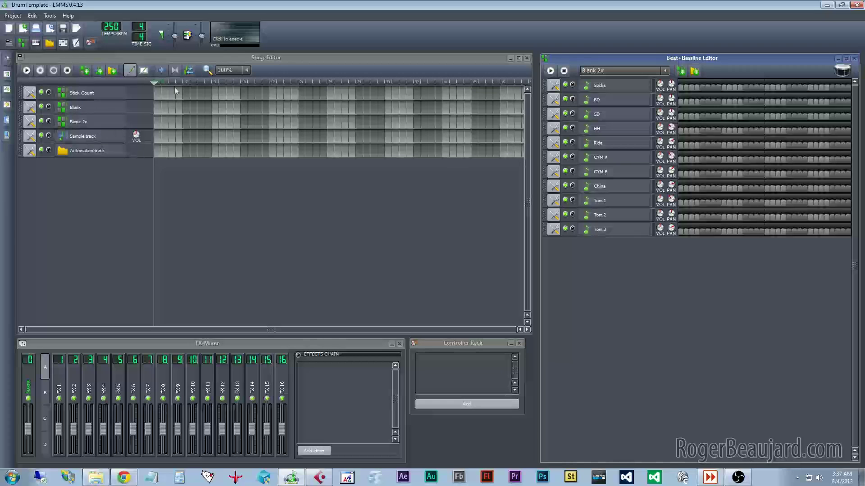
- Place a Stick Count block at the start of the song timeline and clone the Blank 2x track
click(160, 95)
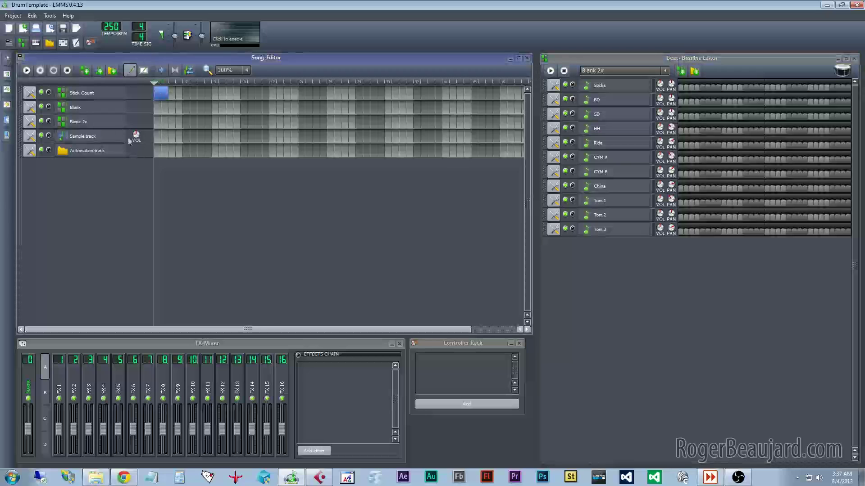
click(31, 107)
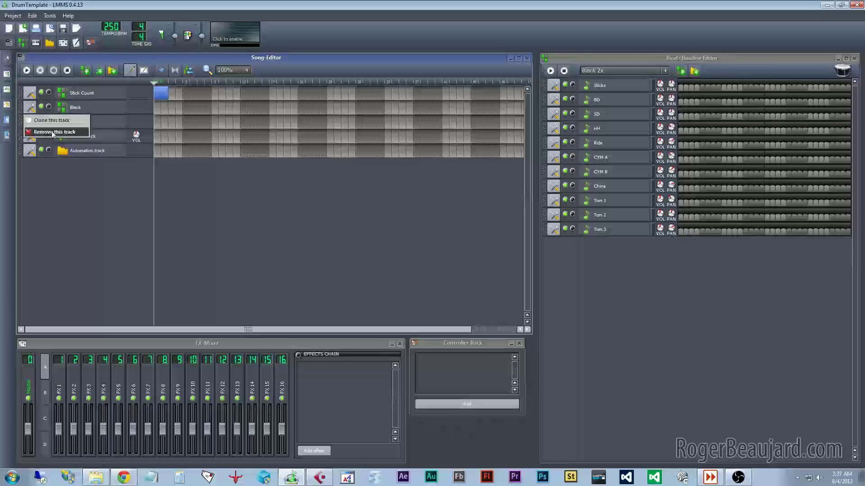
click(47, 120)
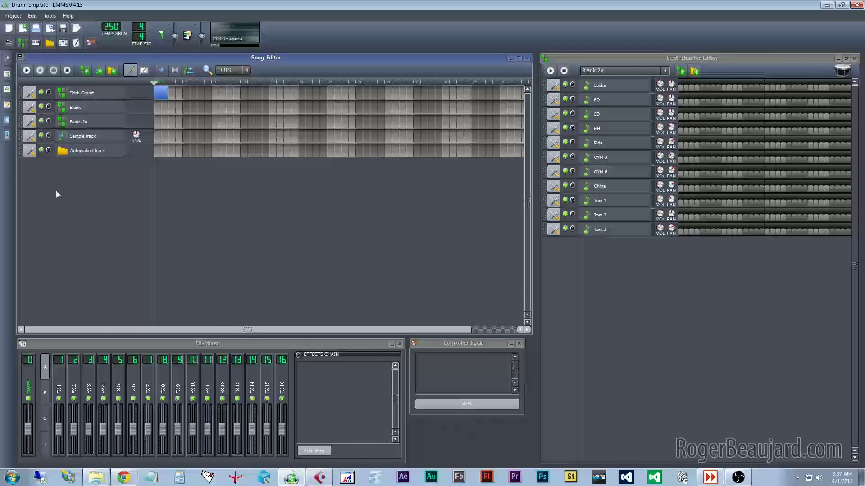
click(30, 124)
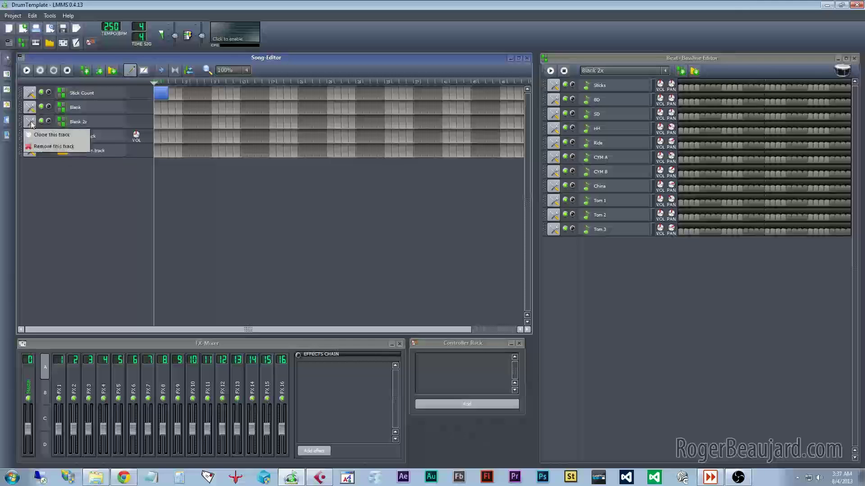
click(55, 134)
- Rename the cloned track Basic Beat and show its pattern in the Beat+Bassline Editor
double_click(82, 166)
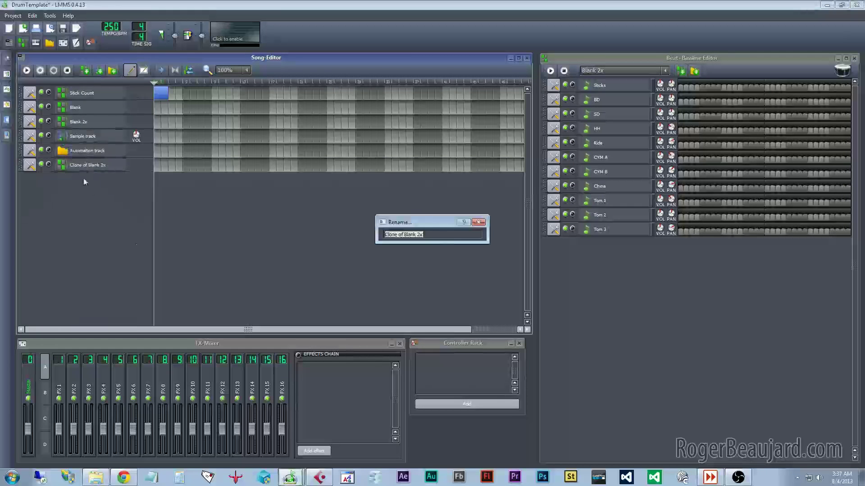
text(Bas)
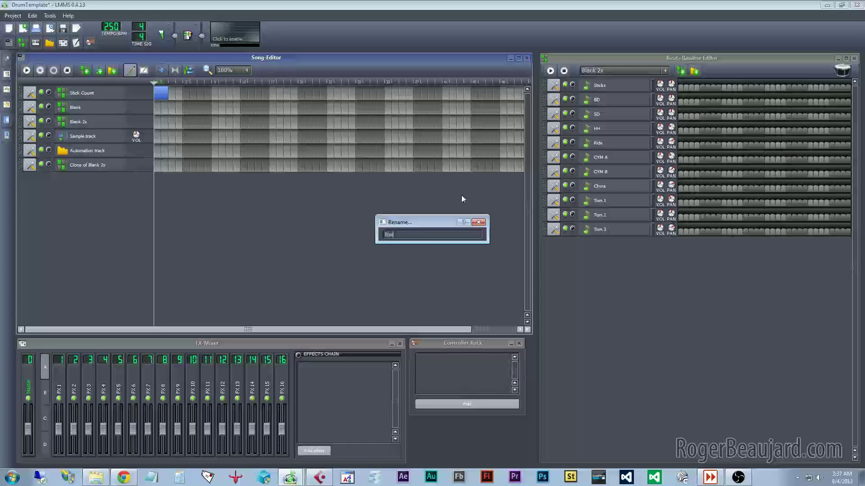
text(ic Beat)
key(Return)
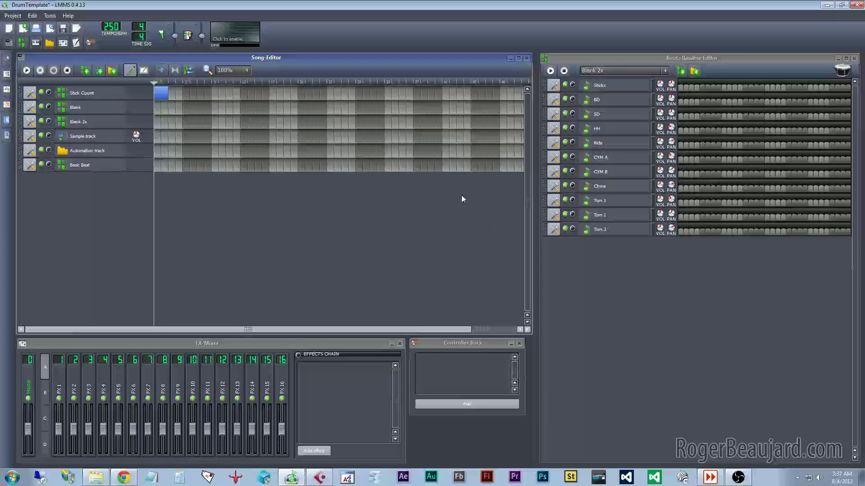
click(84, 171)
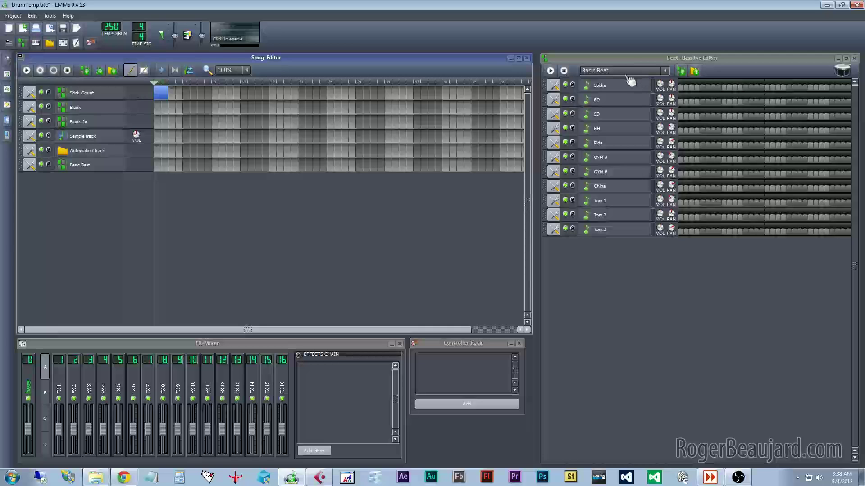
- Switch the displayed pattern between Stick Count and Basic Beat, and open and close the Sample track window
click(664, 72)
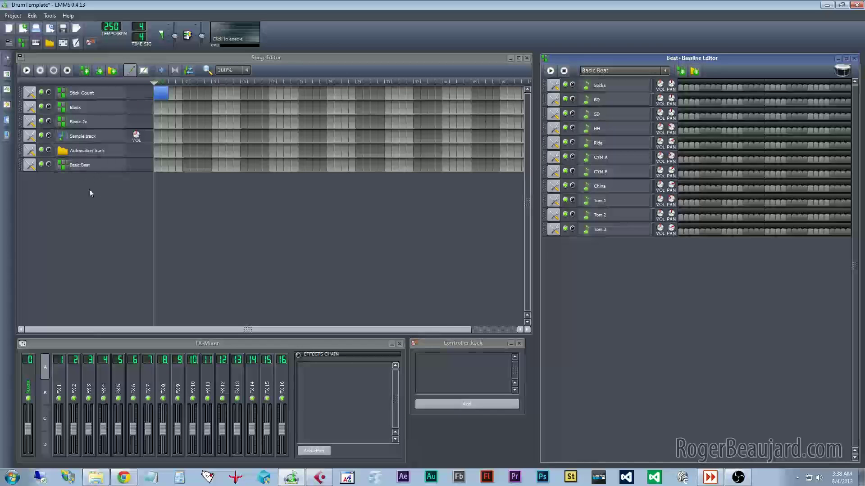
click(86, 166)
click(98, 94)
click(87, 167)
click(118, 136)
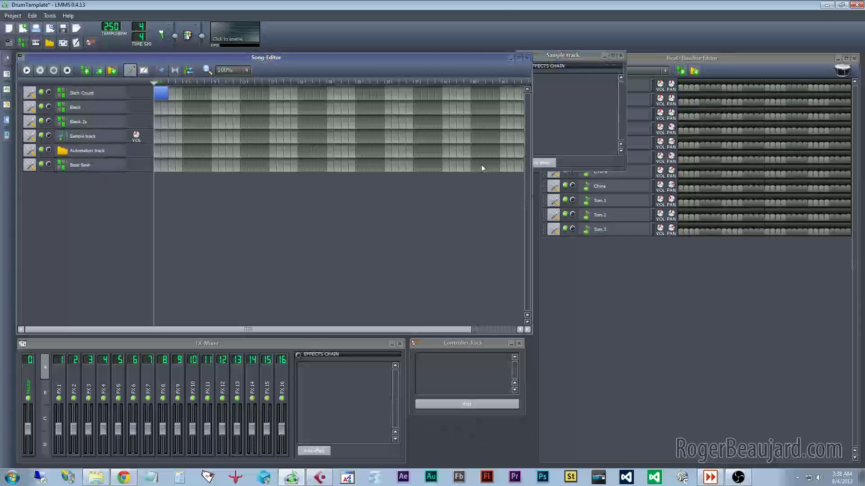
click(620, 57)
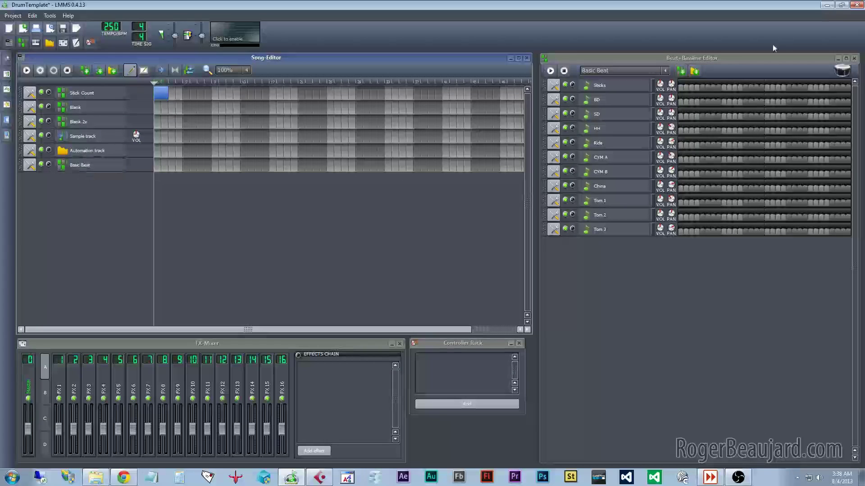
- Start playback of the Basic Beat pattern and place a BD note on step 1
click(551, 71)
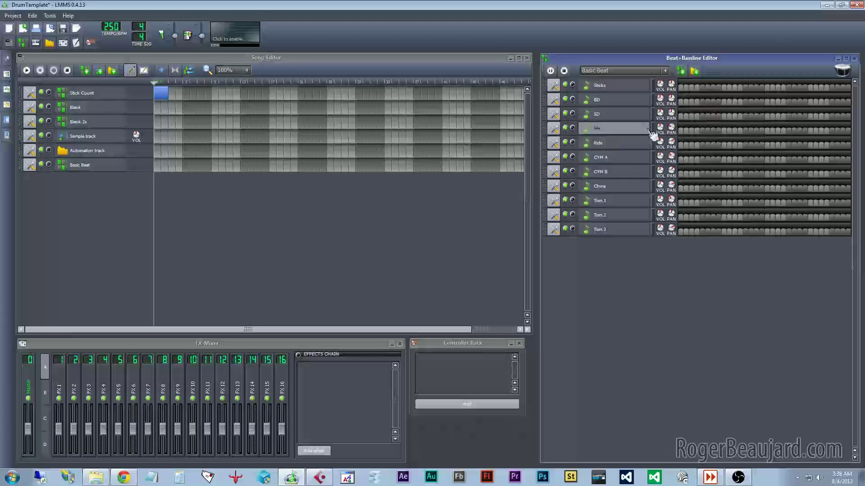
click(680, 102)
- Place BD notes on steps 13, 21 and 25, and SD notes on steps 5, 13, 21 and 29
click(745, 102)
click(789, 102)
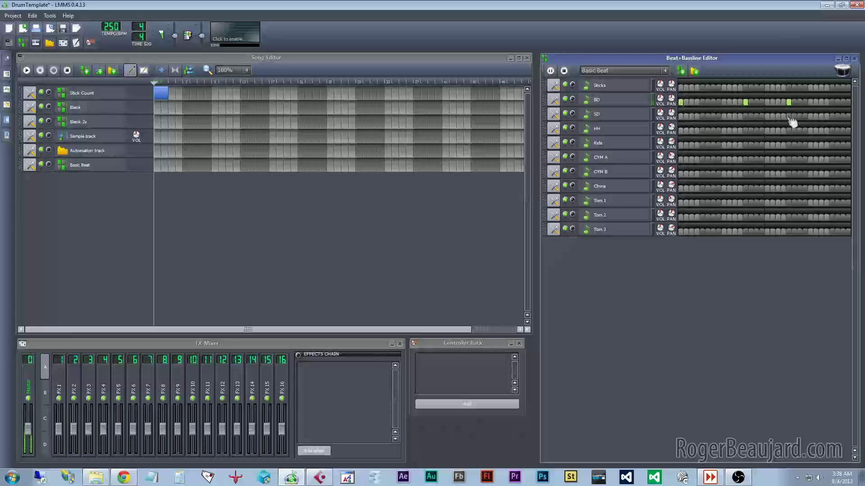
click(810, 102)
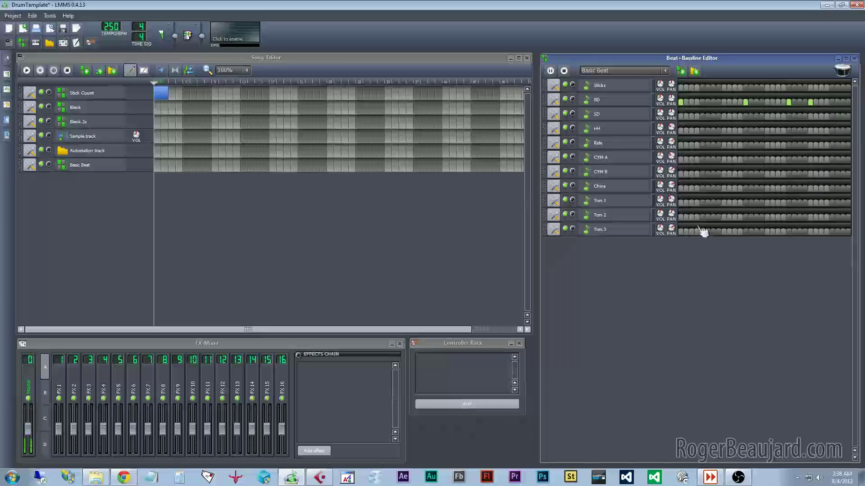
click(702, 116)
click(745, 116)
click(788, 116)
click(831, 116)
- Clear the BD notes on steps 13, 21 and 25 and all four SD notes
click(745, 102)
click(789, 102)
click(810, 102)
click(702, 117)
click(745, 116)
click(788, 117)
click(831, 117)
- Place BD notes on steps 5, 11 and 17 and an SD note on step 9 of the Basic Beat pattern
click(702, 101)
click(723, 116)
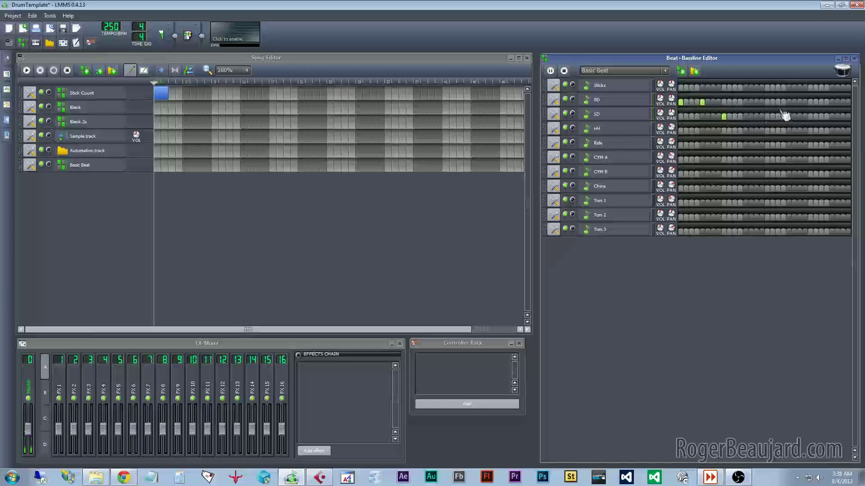
click(767, 102)
click(745, 102)
click(735, 102)
click(745, 101)
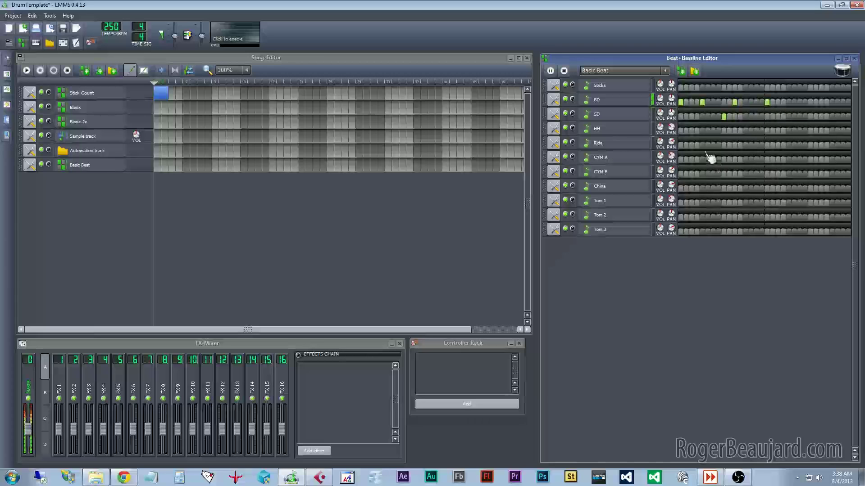
- Place CYM A and CYM B notes on step 1, and SD notes on steps 20, 21, 23 and 25
click(680, 160)
click(681, 174)
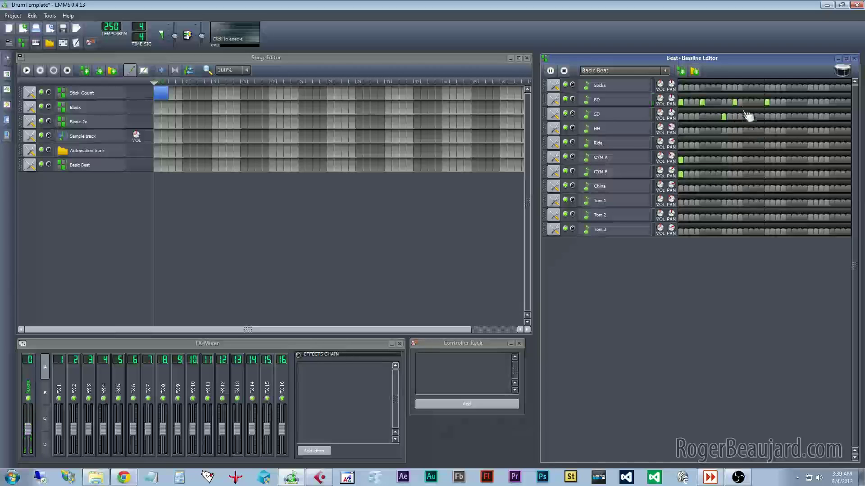
click(811, 116)
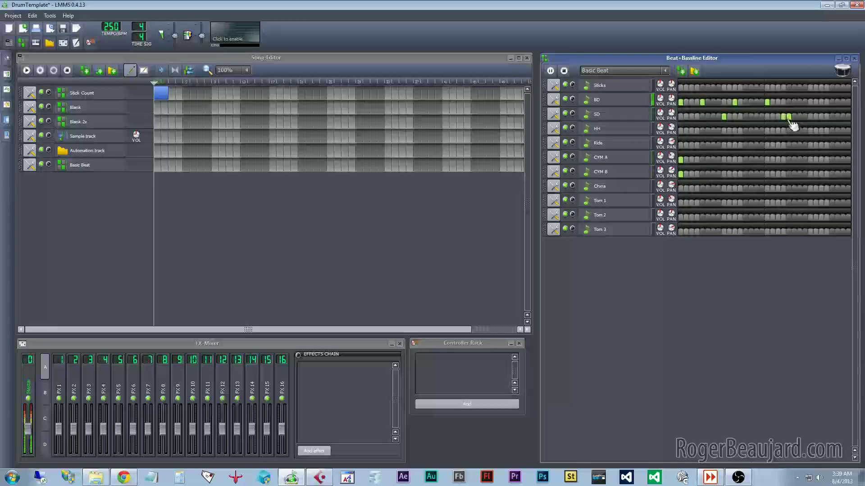
click(788, 116)
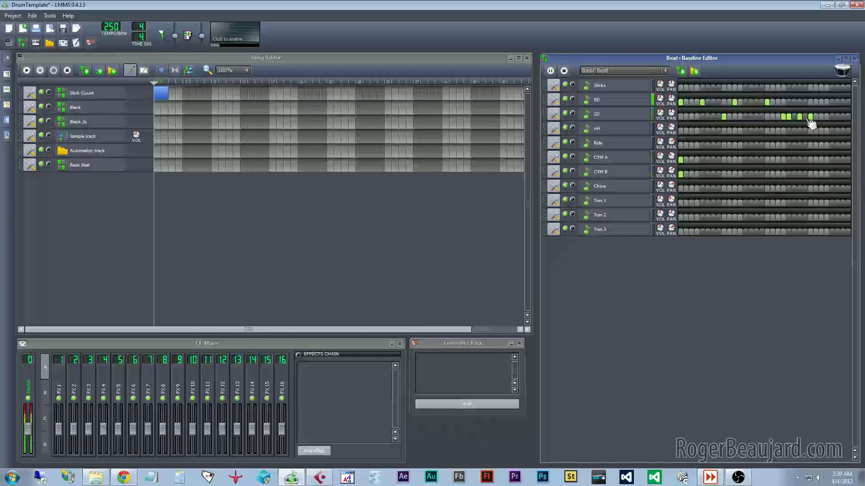
click(800, 118)
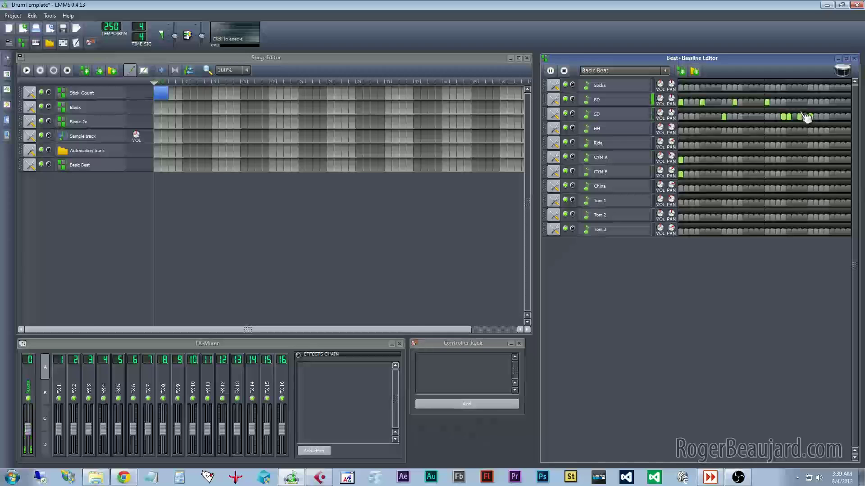
- In the SD track's Piano-Roll, lower the note volumes on steps 20 and 23, raise the one on step 25, and close the editor
double_click(802, 113)
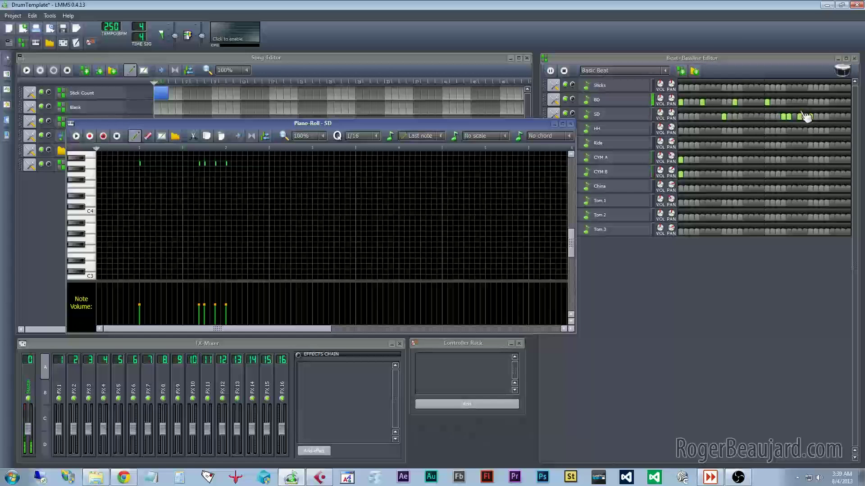
drag(302, 126, 368, 88)
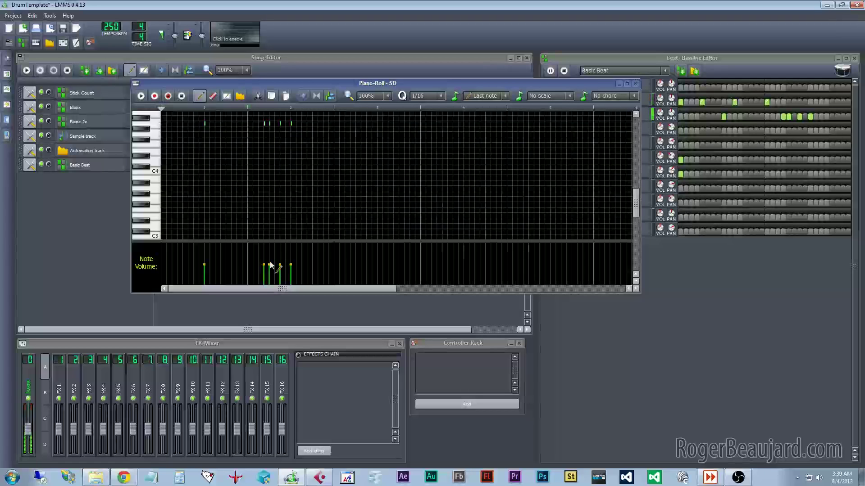
drag(265, 268, 265, 279)
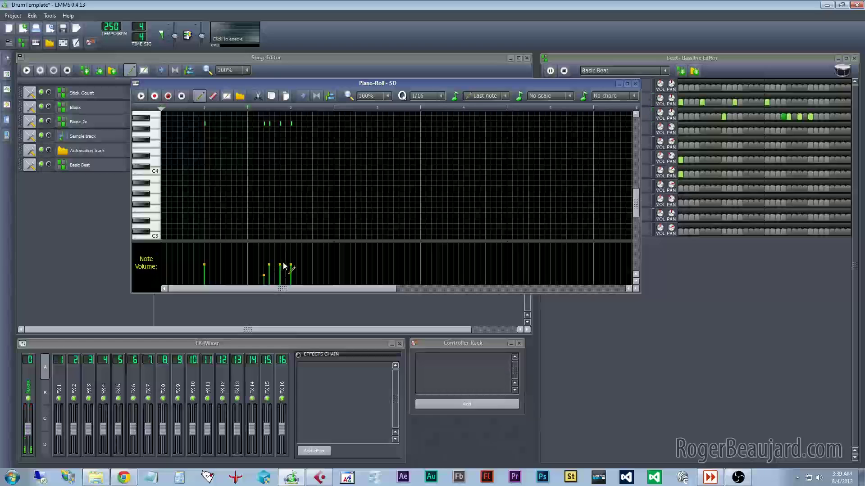
drag(280, 263, 280, 278)
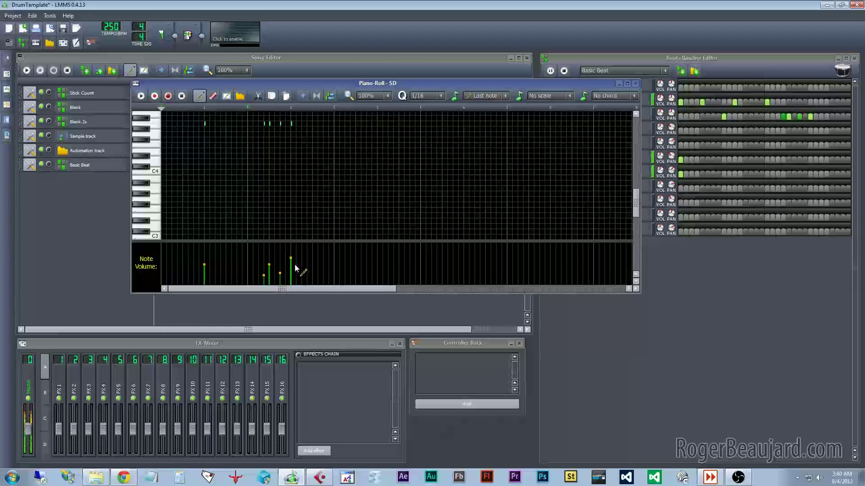
drag(294, 254, 292, 258)
click(635, 84)
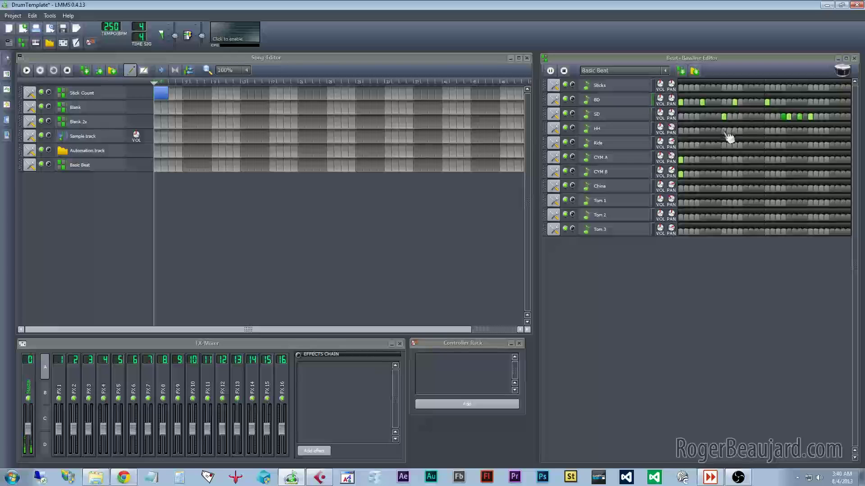
- Place HH notes on steps 5, 9 and 13, turn down the HH track's volume and adjust the SD track's volume
click(702, 131)
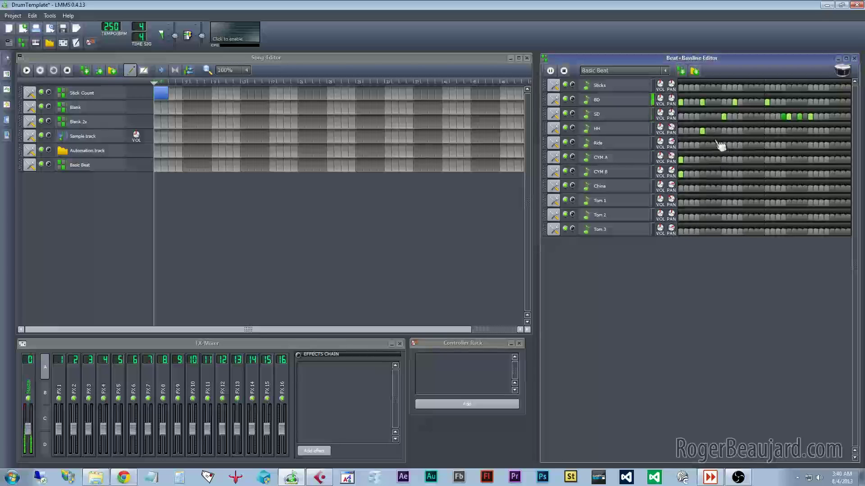
click(660, 128)
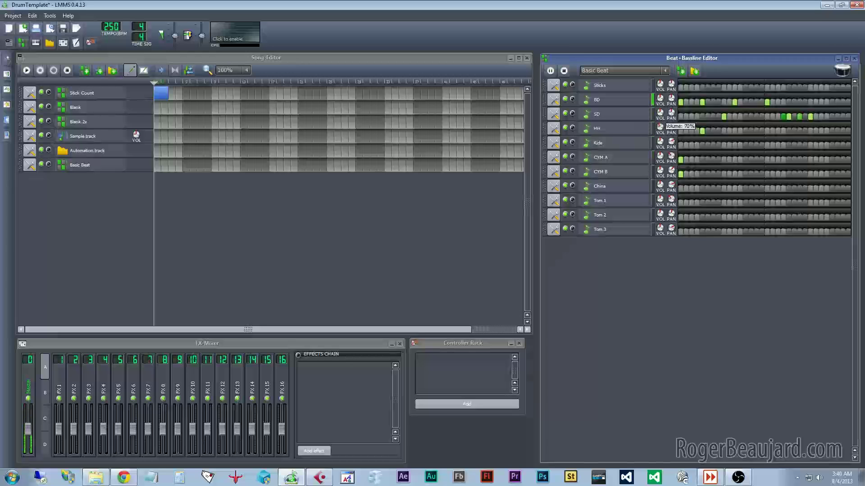
drag(660, 128, 662, 135)
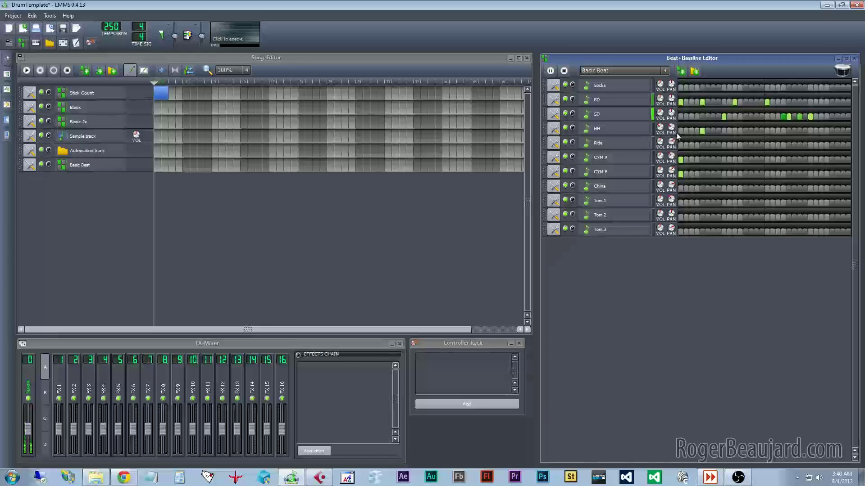
click(660, 112)
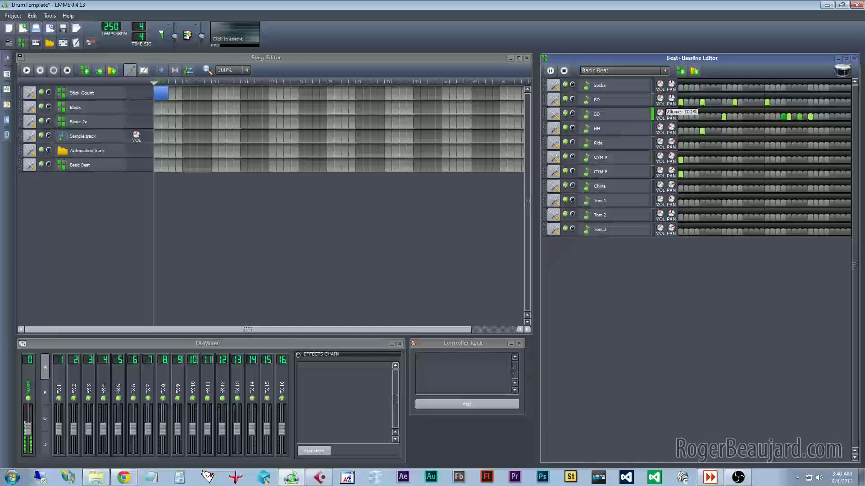
drag(660, 112, 661, 118)
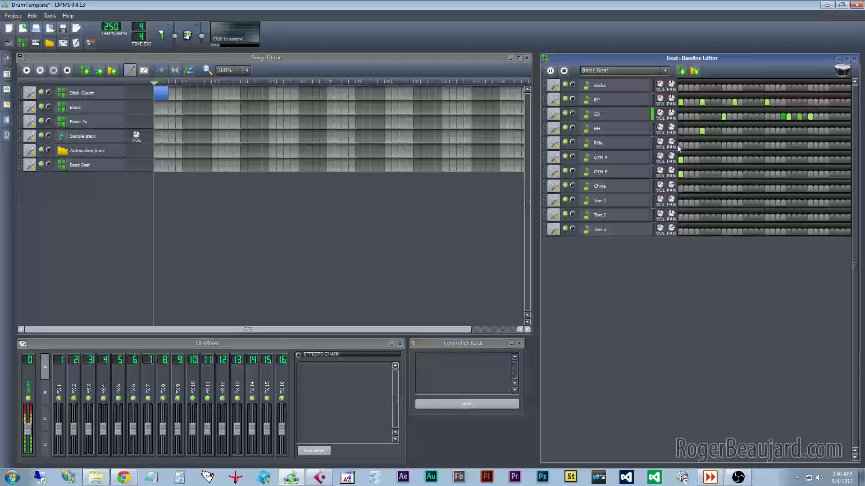
click(723, 131)
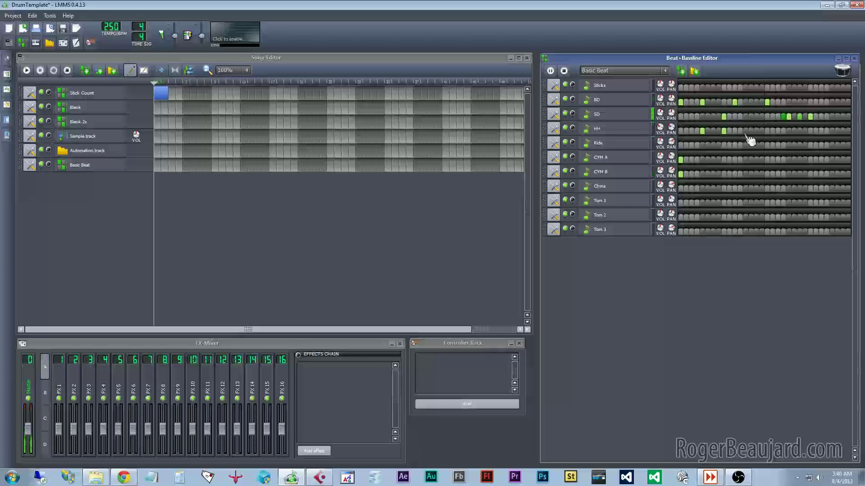
click(745, 130)
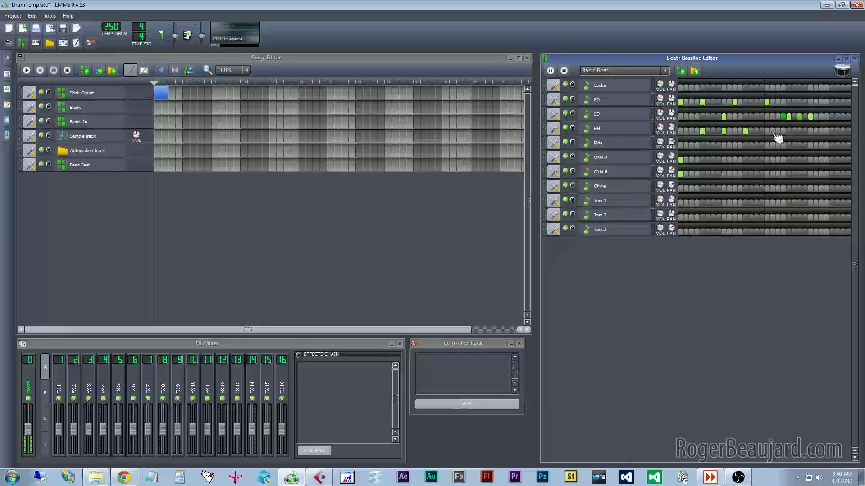
- Place China and SD notes on step 17, and move the BD hit from step 17 to steps 15 and 16
click(767, 188)
click(767, 117)
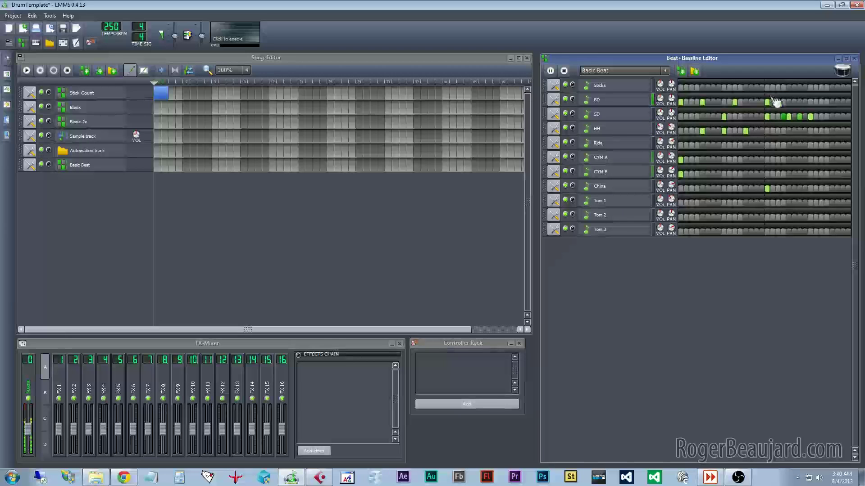
click(756, 102)
click(761, 102)
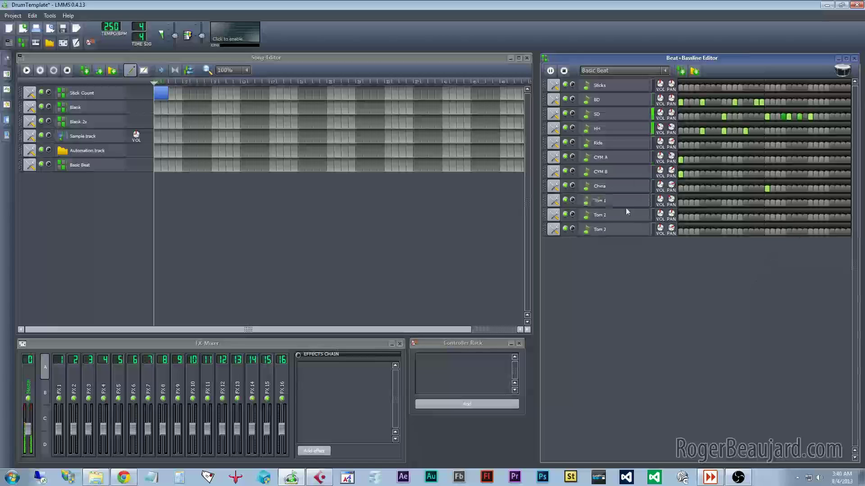
- Add a closing tom fill with Tom 1 on steps 27 and 28, Tom 2 on 29 and 30, and Tom 3 on 31 and 32
click(826, 202)
click(831, 217)
click(836, 217)
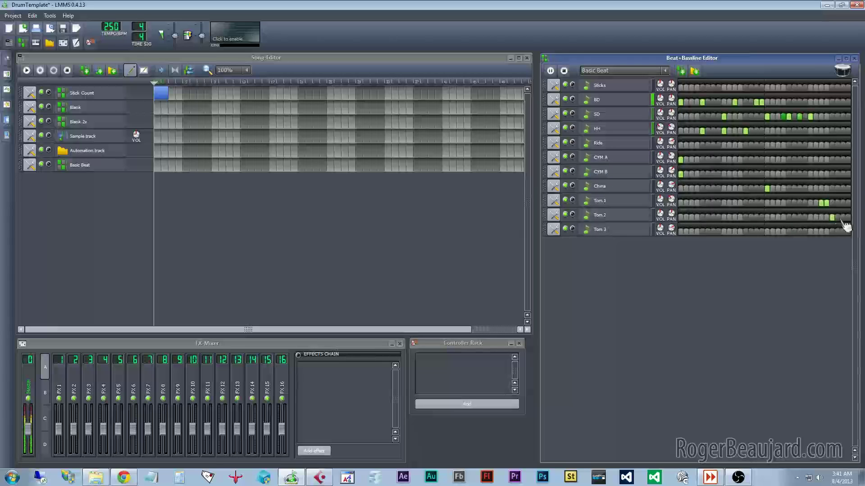
click(842, 231)
click(848, 231)
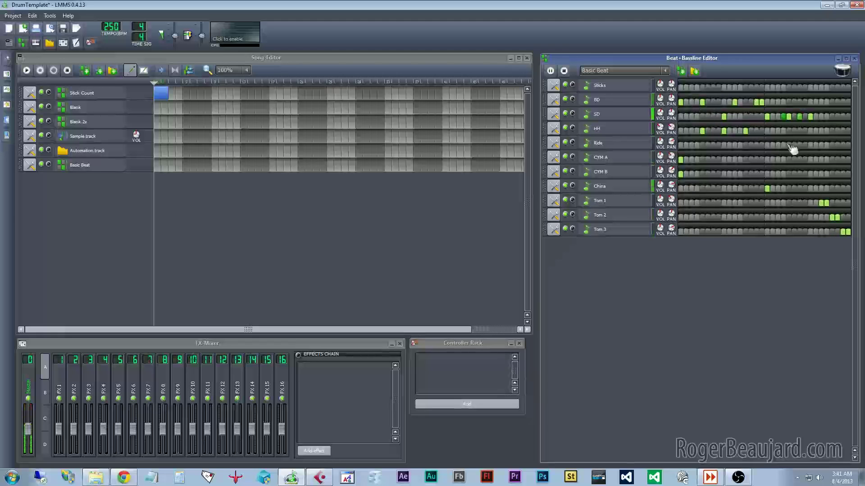
- Raise the CYM B volume slightly and add a Ride hit two steps after the China hit in the Basic Beat pattern
mouse_move(660, 156)
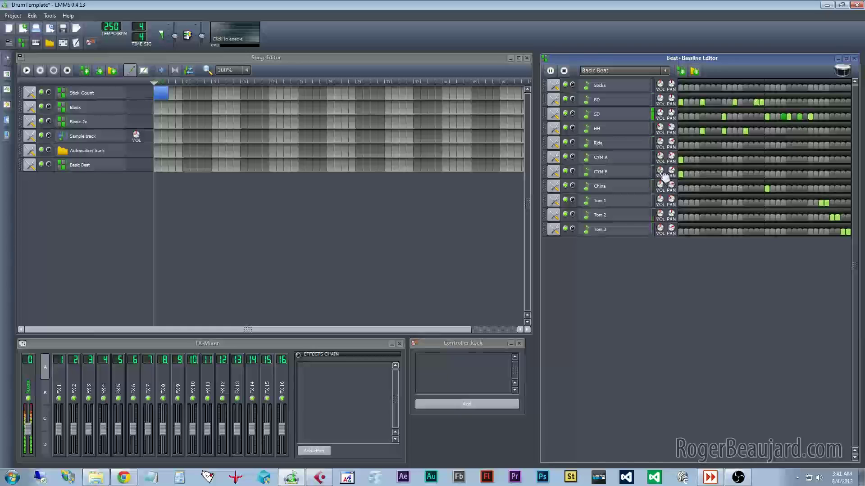
drag(660, 170, 662, 166)
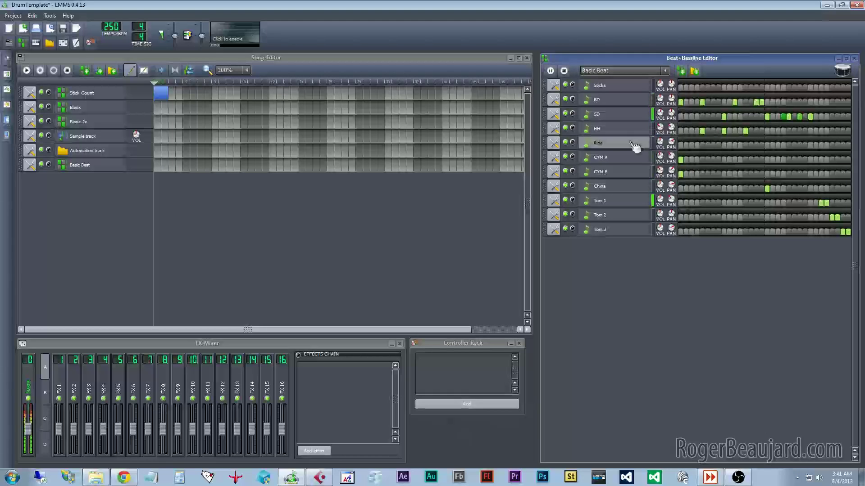
click(777, 145)
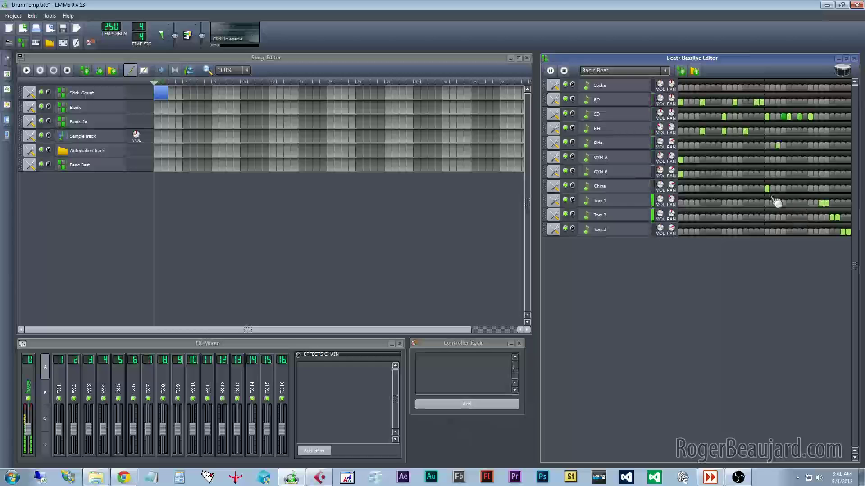
- Try a volume of 130 on the Ride track and enter a revised volume for it
mouse_move(660, 141)
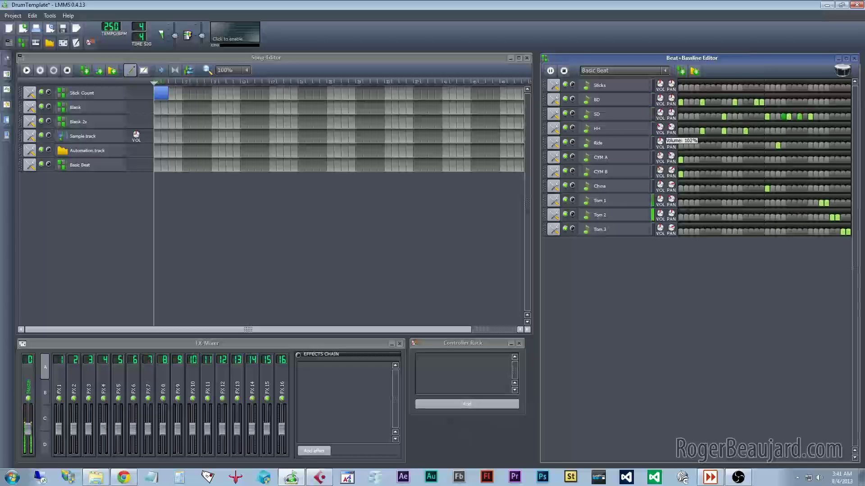
double_click(661, 143)
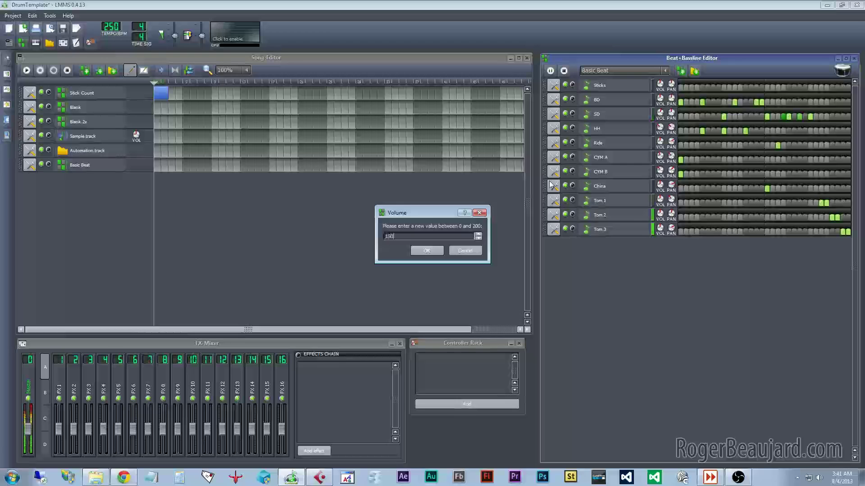
key(Return)
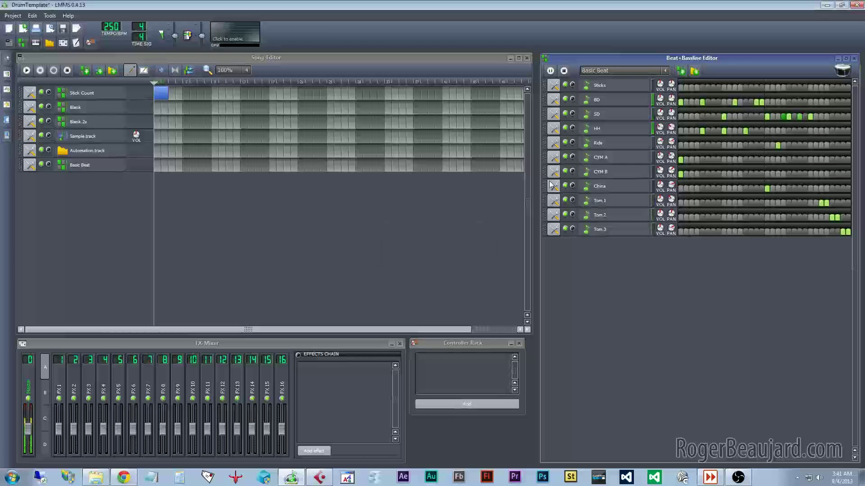
double_click(666, 143)
text(1)
key(Return)
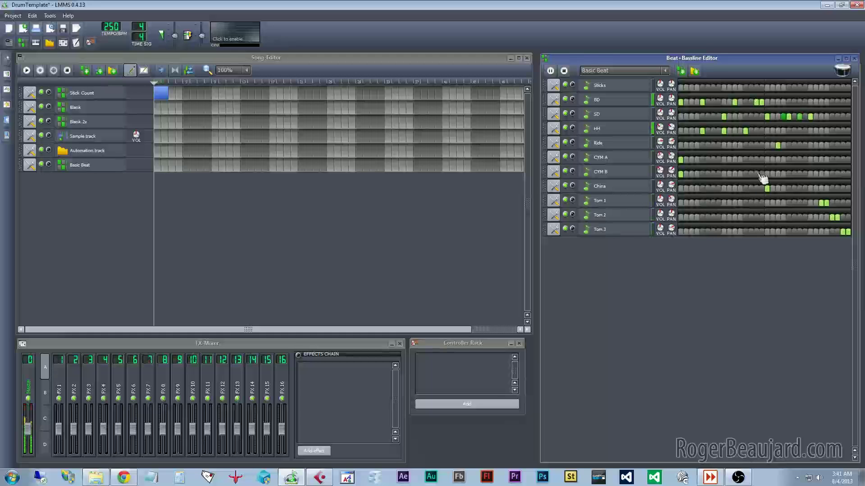
- Check the Tom 1 volume without changing it and set the HH track's volume to 50
double_click(661, 199)
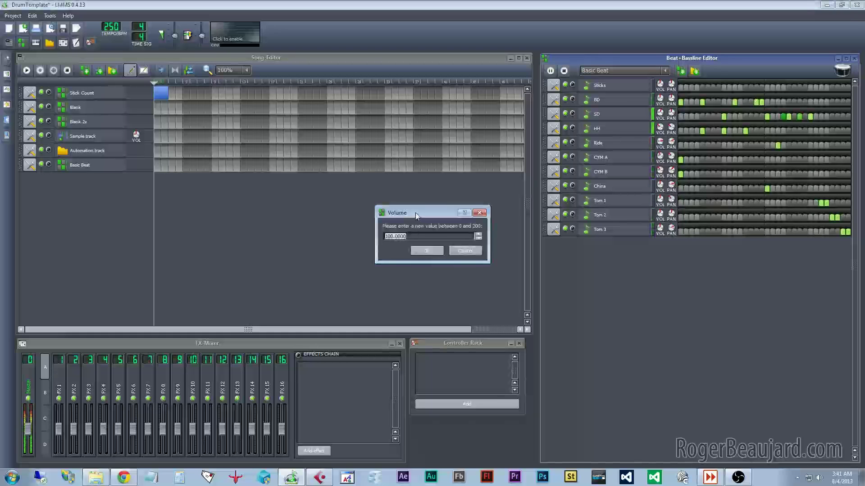
click(427, 250)
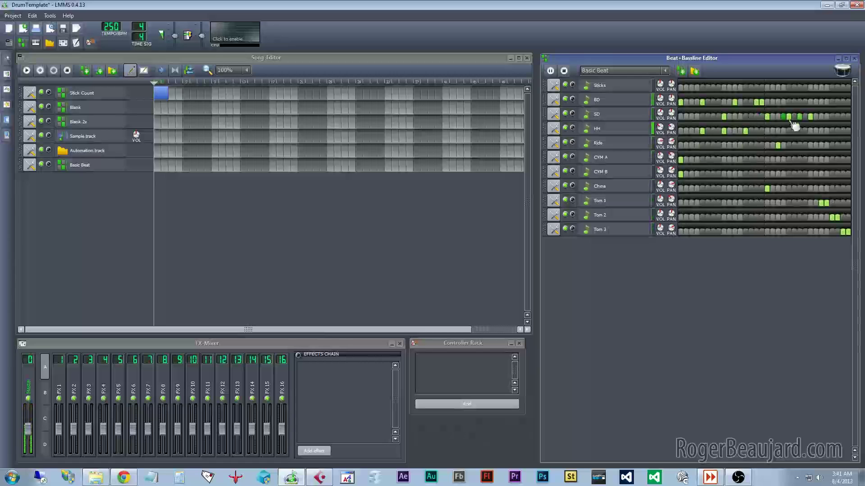
double_click(662, 129)
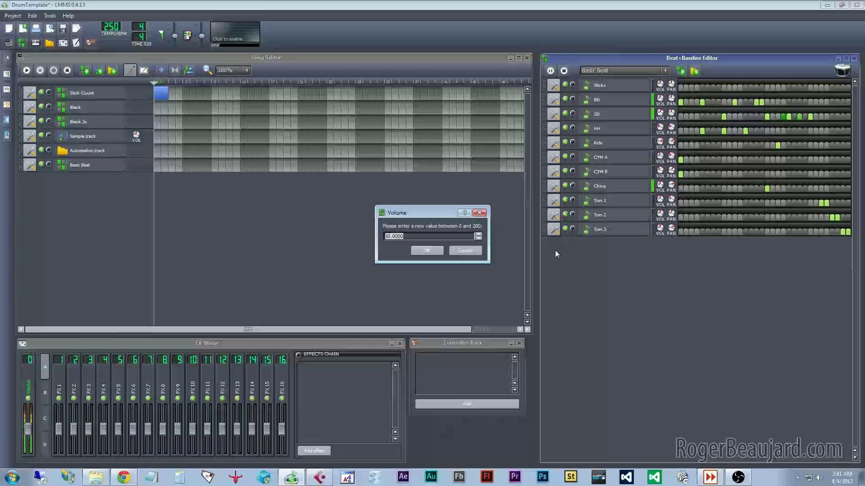
text(50)
key(Return)
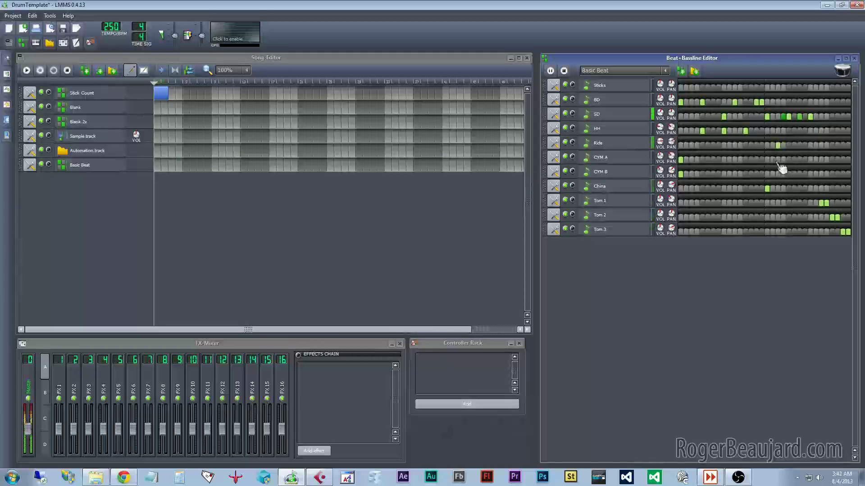
- Lower the China track's volume by entering new values and fine-tune it while the beat plays
double_click(660, 186)
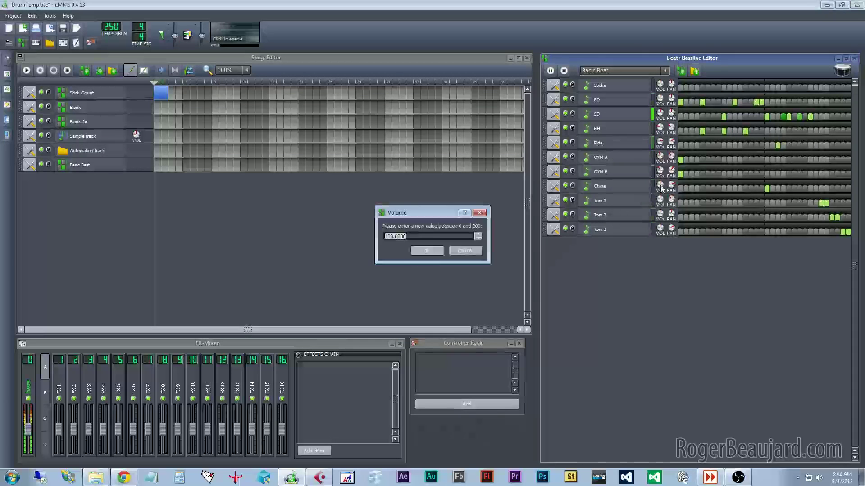
key(BackSpace)
text(5)
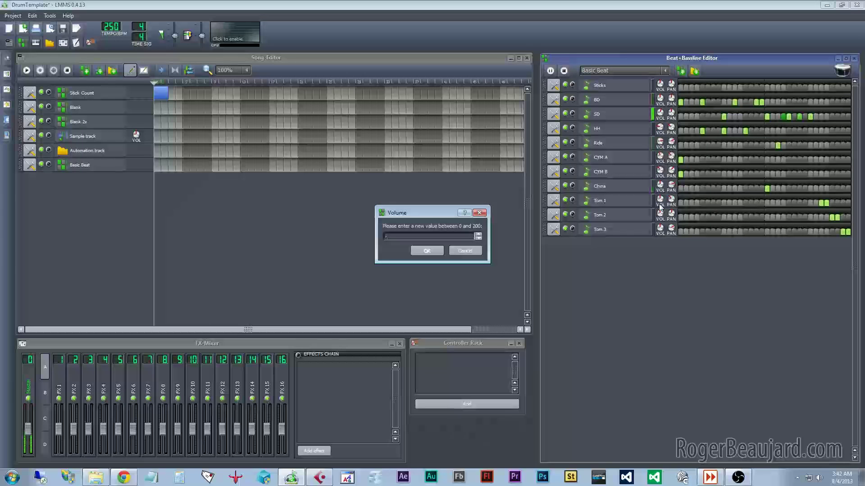
key(Return)
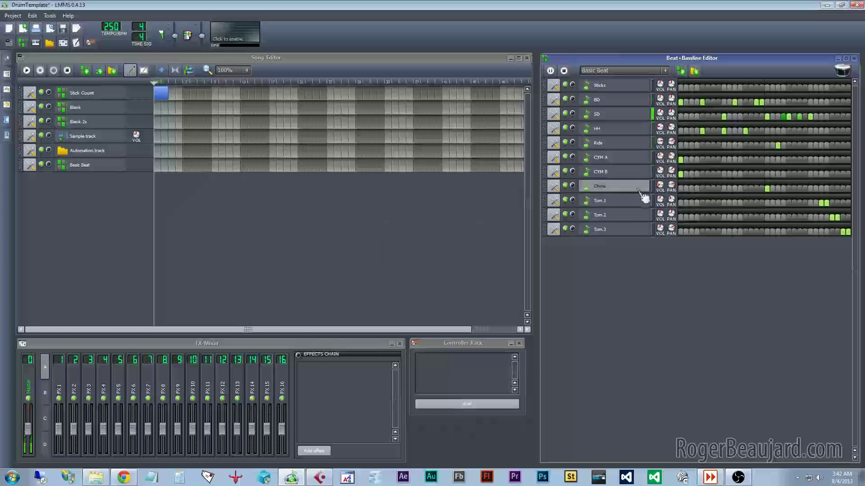
double_click(660, 198)
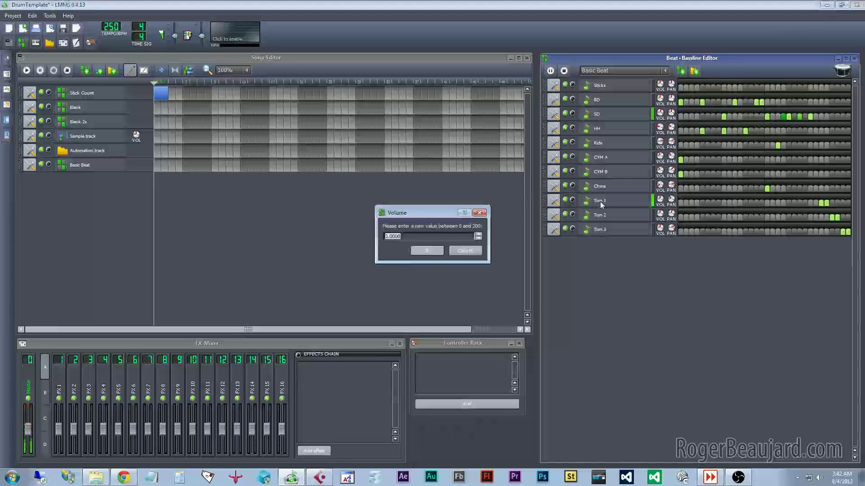
text(-0)
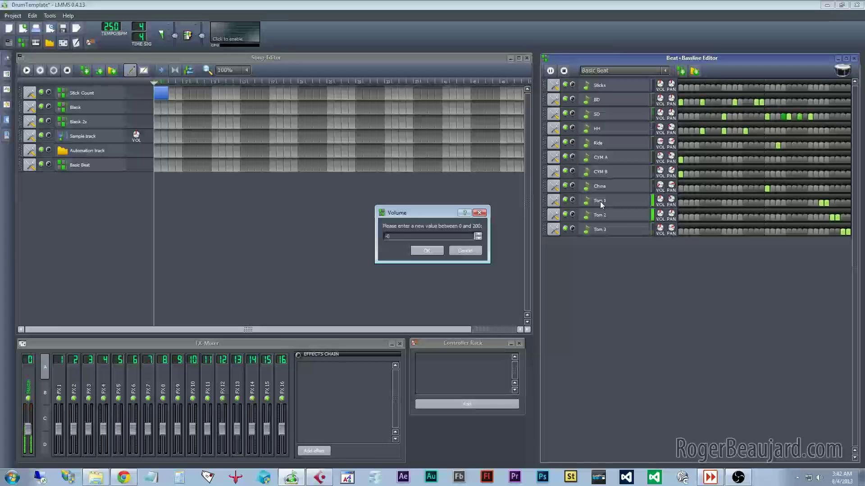
key(BackSpace)
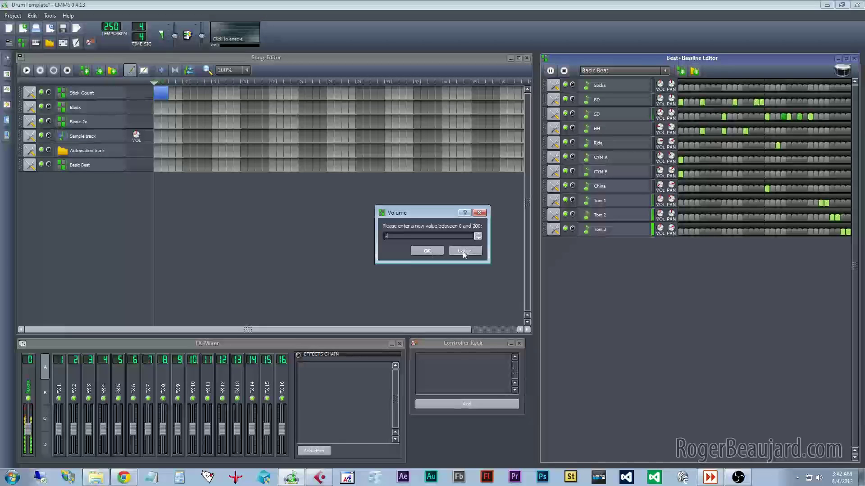
click(427, 250)
mouse_move(660, 185)
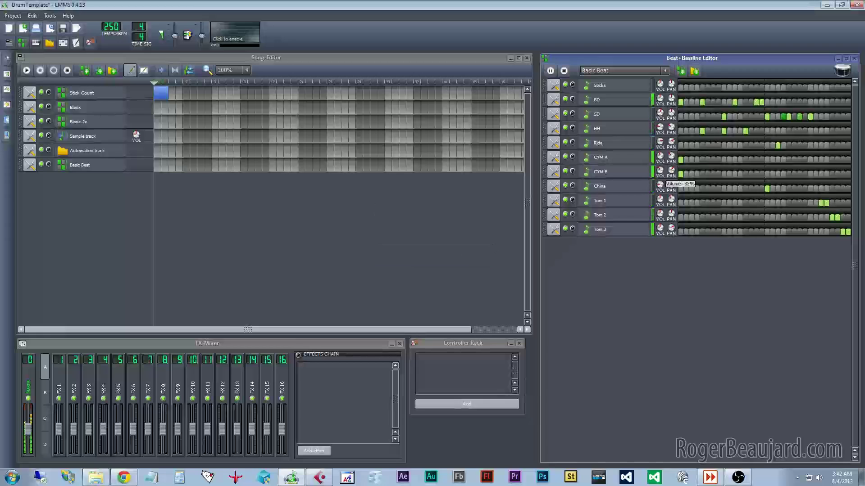
drag(660, 185, 660, 180)
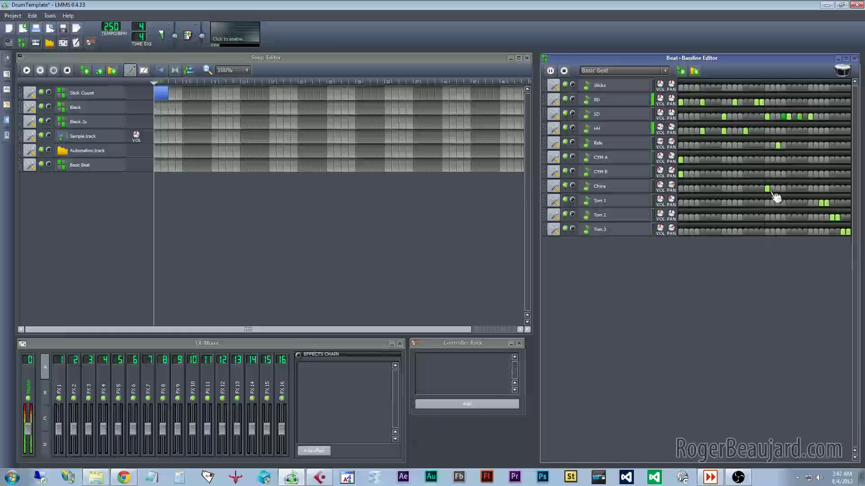
- Stop the beat playback and save the DrumTemplate project
key(space)
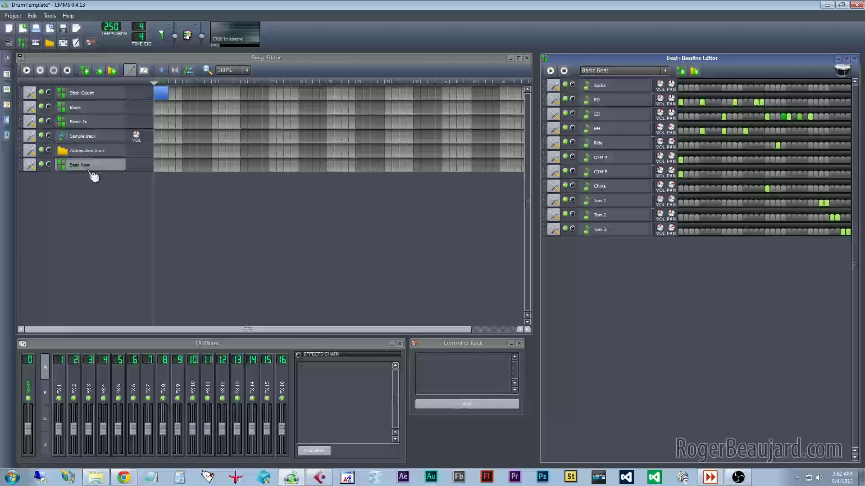
click(13, 16)
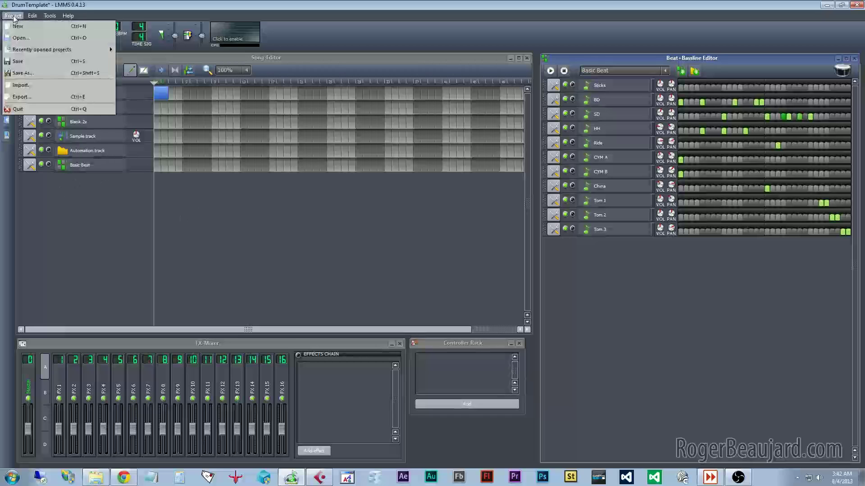
click(23, 58)
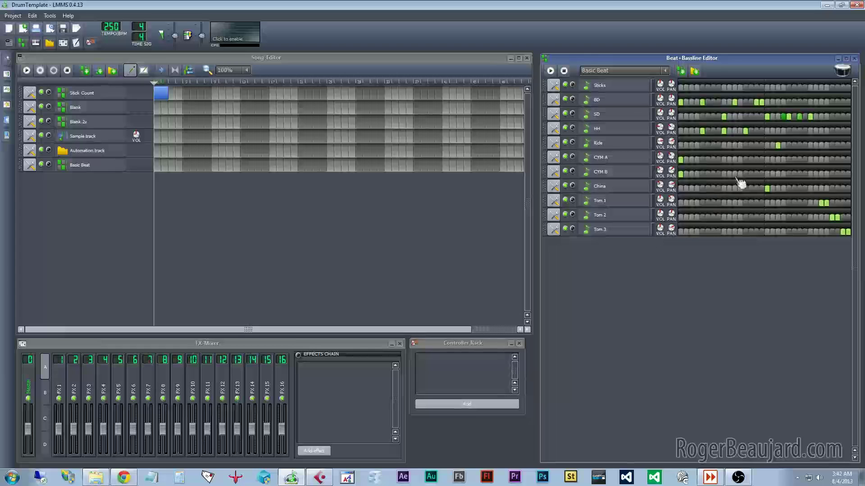
- Assign the SD track to FX channel 1 in its instrument settings and close its window
click(601, 116)
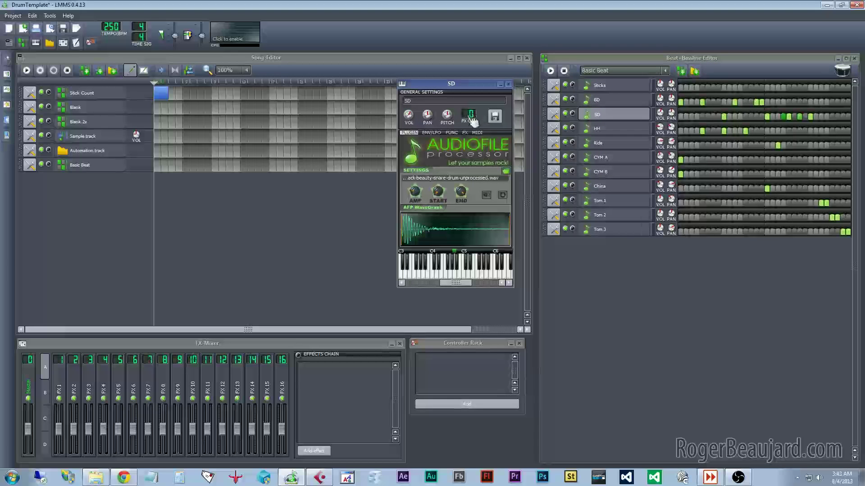
scroll(470, 114, up, 3)
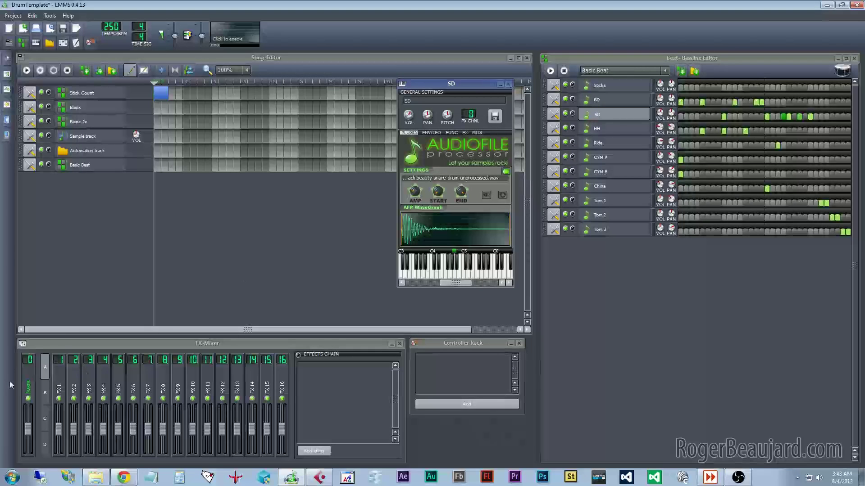
click(31, 382)
drag(475, 117, 470, 111)
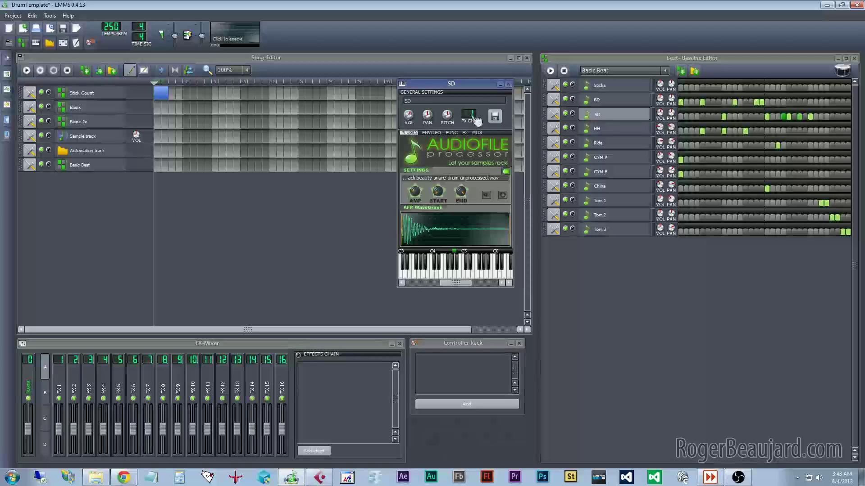
click(614, 116)
- Rename the FX 1 mixer channel as Snare
click(63, 388)
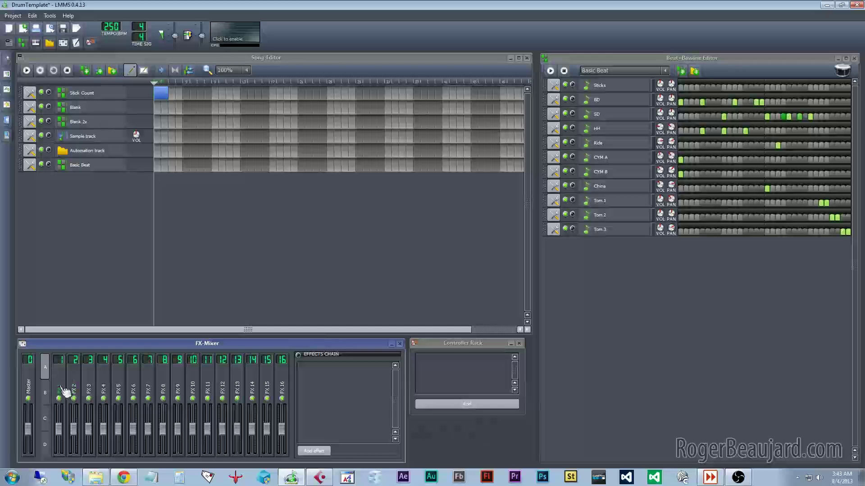
double_click(63, 388)
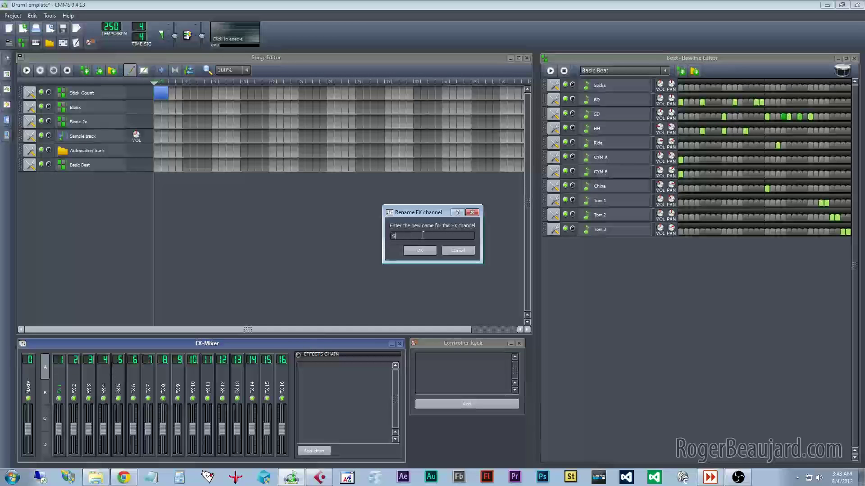
text(Snare)
key(Return)
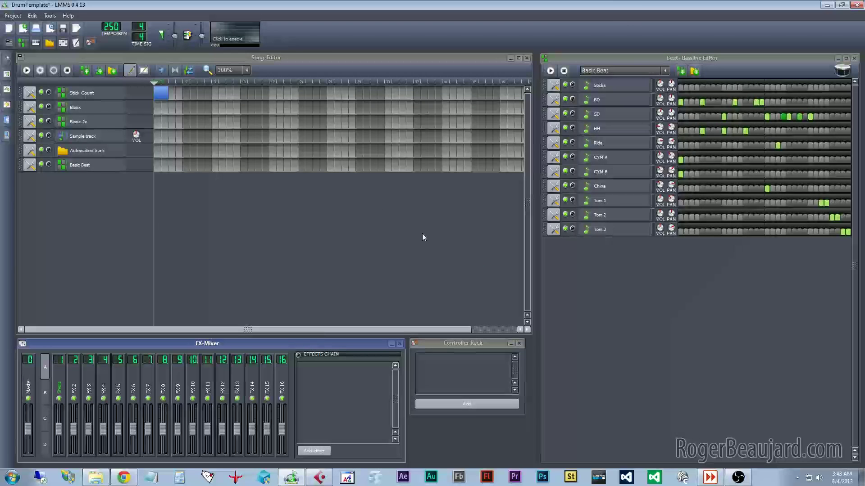
- Search the effects for "reverb" and add the C* Plate2x2 stereo plate reverb to the Snare channel
click(315, 452)
drag(388, 116, 419, 101)
drag(587, 136, 586, 191)
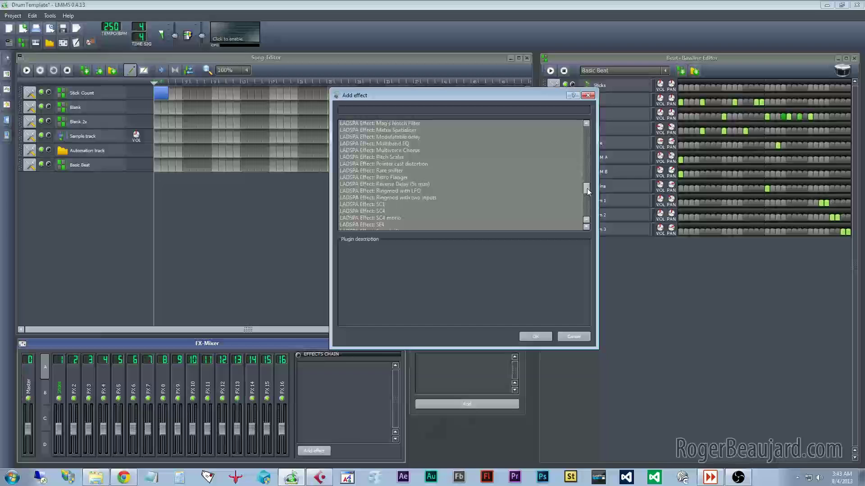
scroll(406, 186, down, 6)
scroll(426, 178, down, 4)
click(360, 109)
text(reverb)
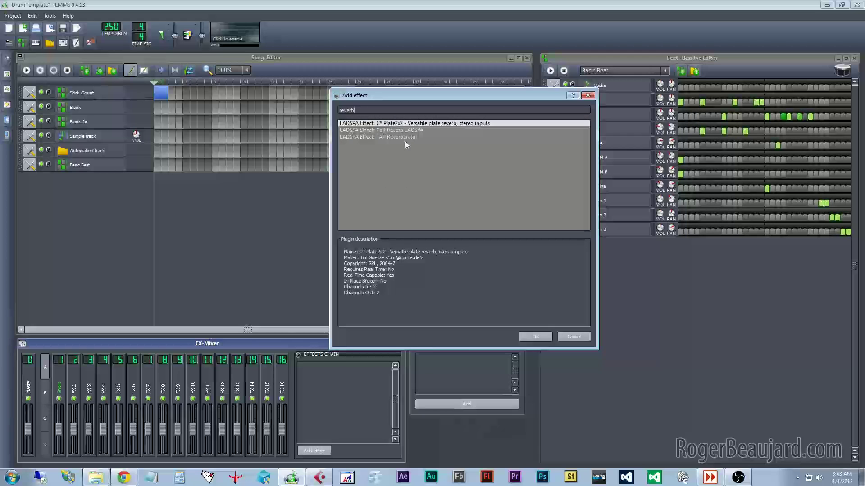
click(537, 336)
drag(426, 409, 416, 232)
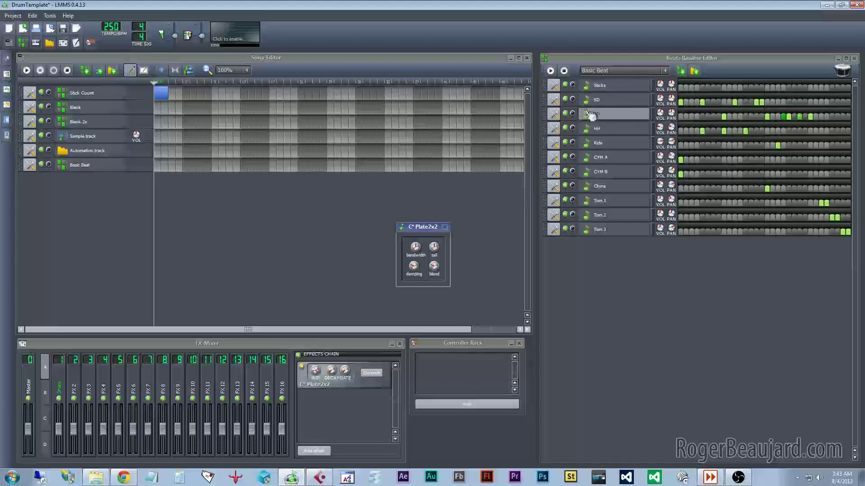
- Play the beat with the SD track soloed to hear its reverb, and switch the solo to the BD track
click(550, 71)
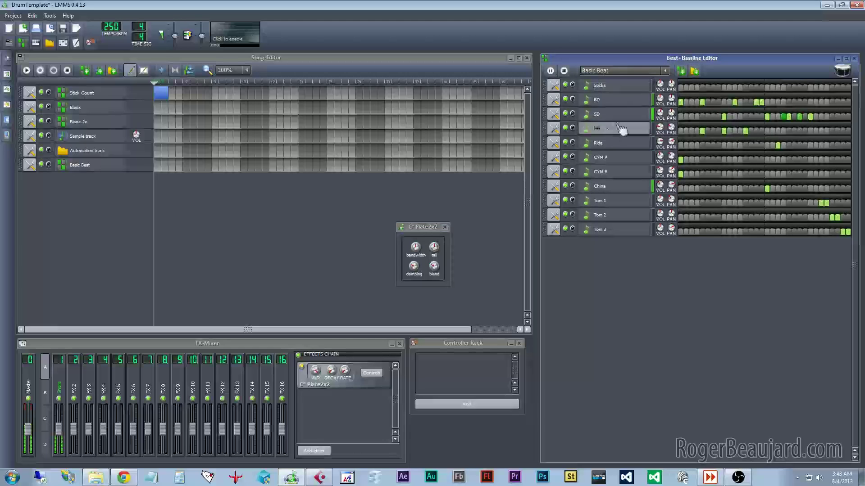
click(573, 114)
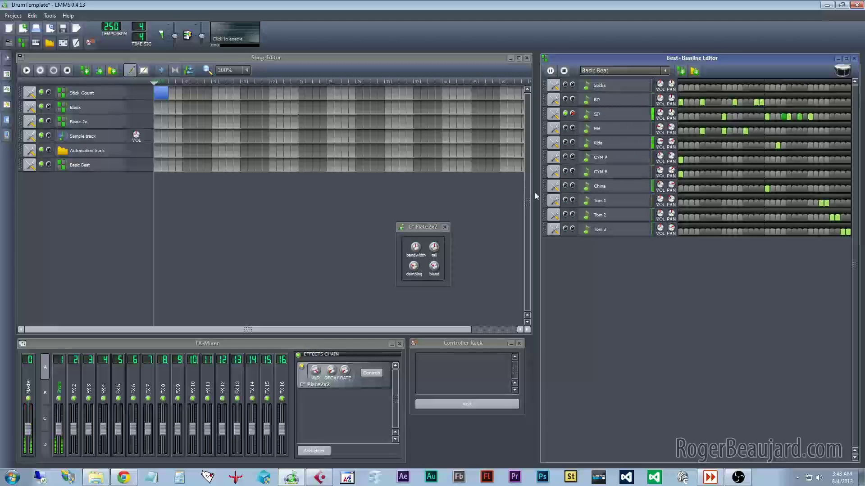
drag(420, 229, 440, 198)
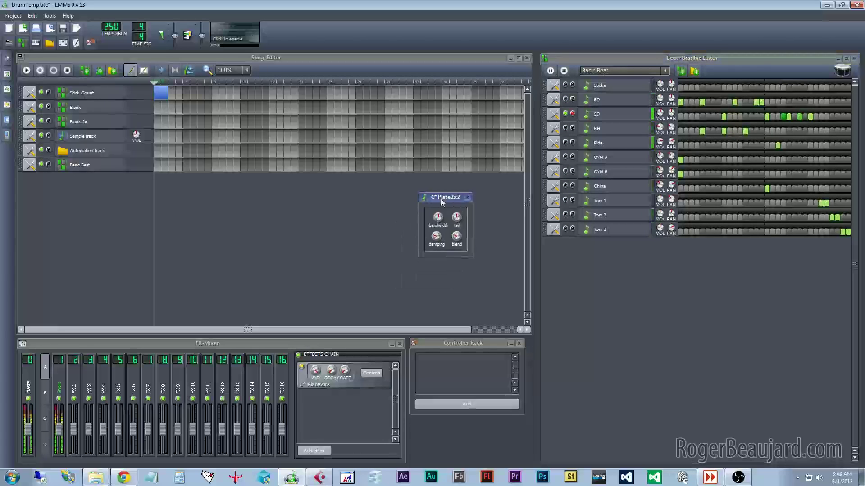
click(572, 114)
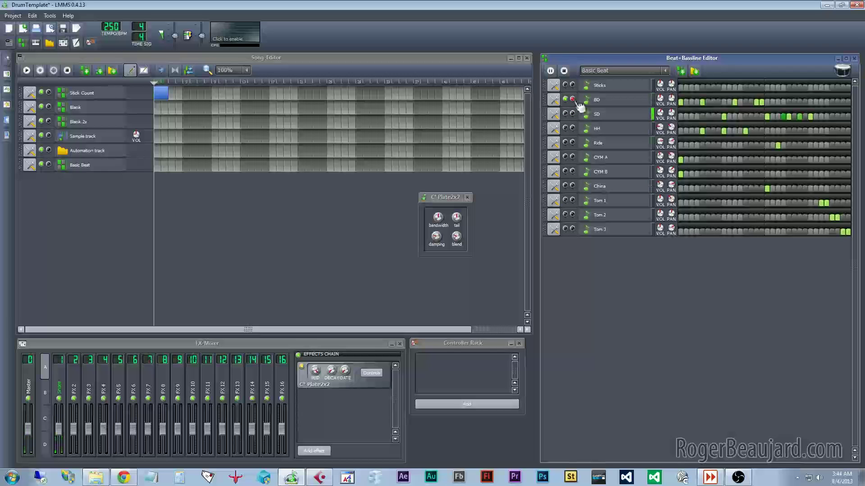
- Solo the SD track and unmute the BD track to hear the reverbed snare together with the bass drum
click(565, 99)
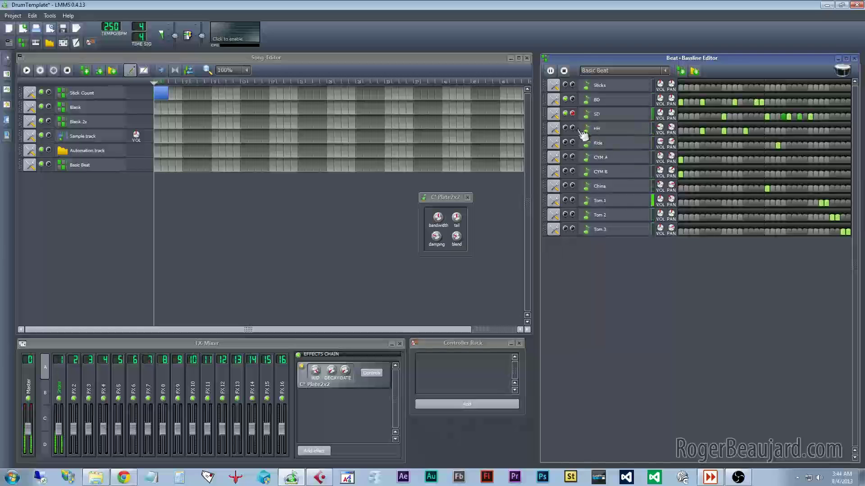
click(573, 115)
click(573, 114)
click(565, 98)
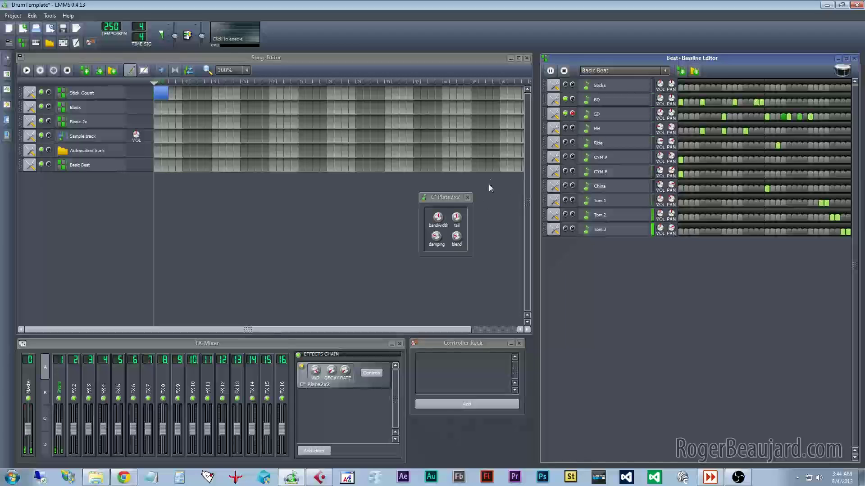
- Adjust the tail of the Snare channel's plate reverb, close its controls, and compare its effects chain with that of FX 2
click(459, 217)
drag(458, 217, 456, 236)
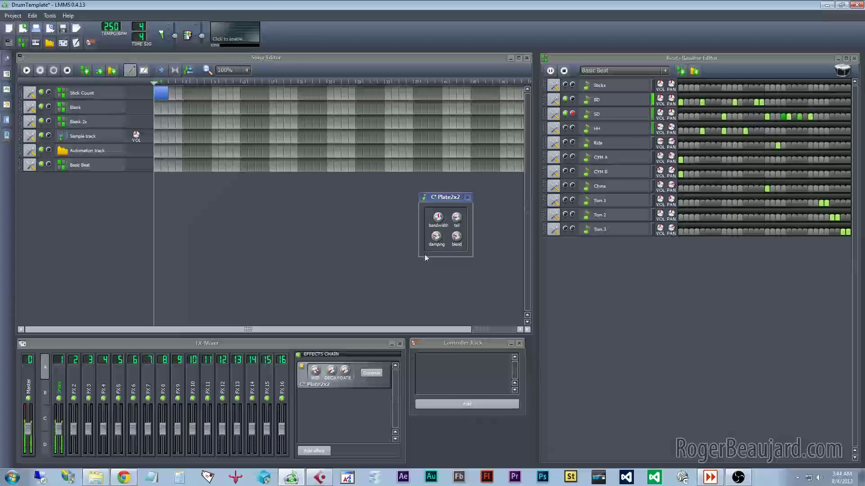
click(466, 198)
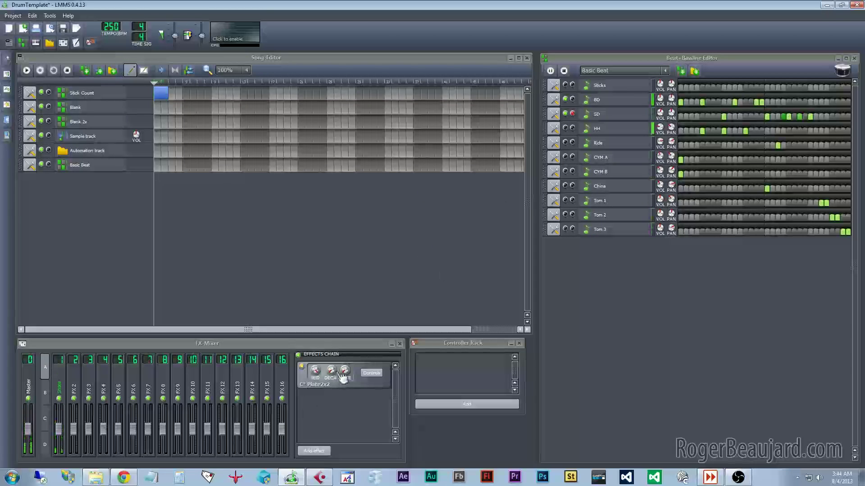
click(75, 392)
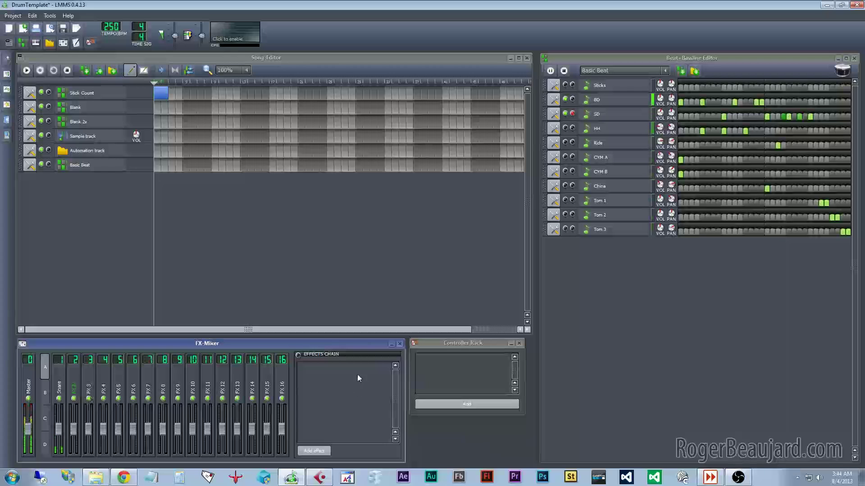
click(69, 386)
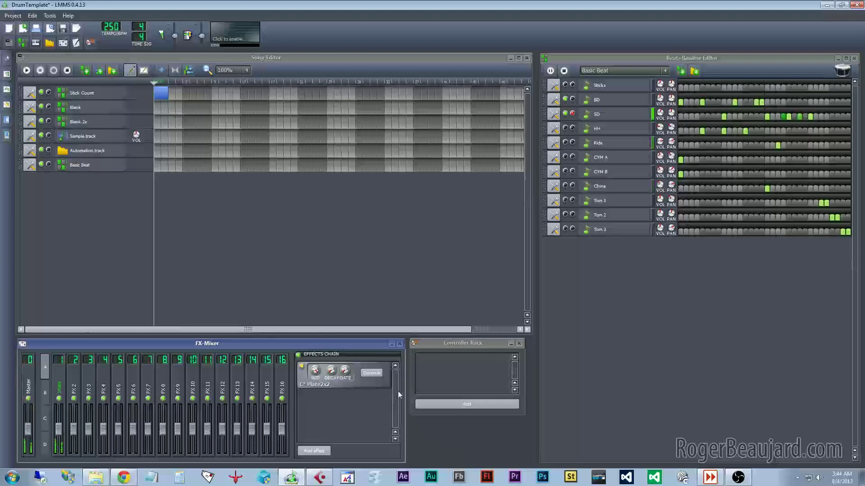
- Stop the beat with the SD solo turned off and save the drum template
click(564, 70)
click(571, 113)
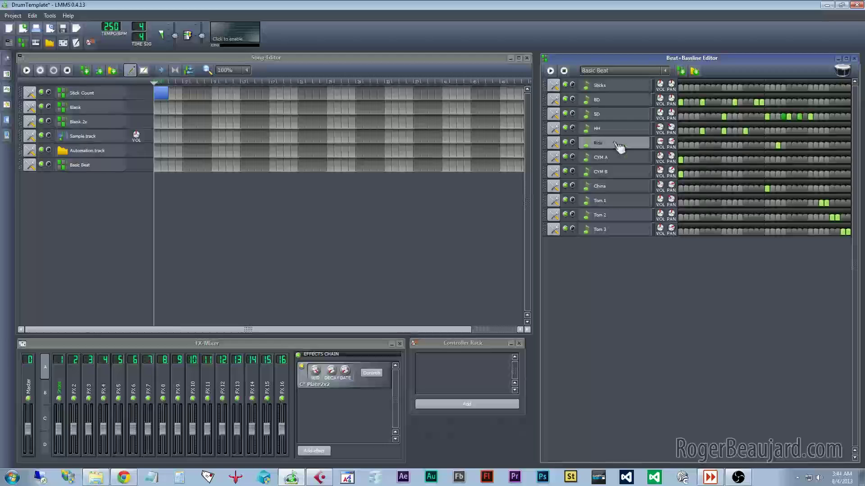
click(12, 16)
click(23, 69)
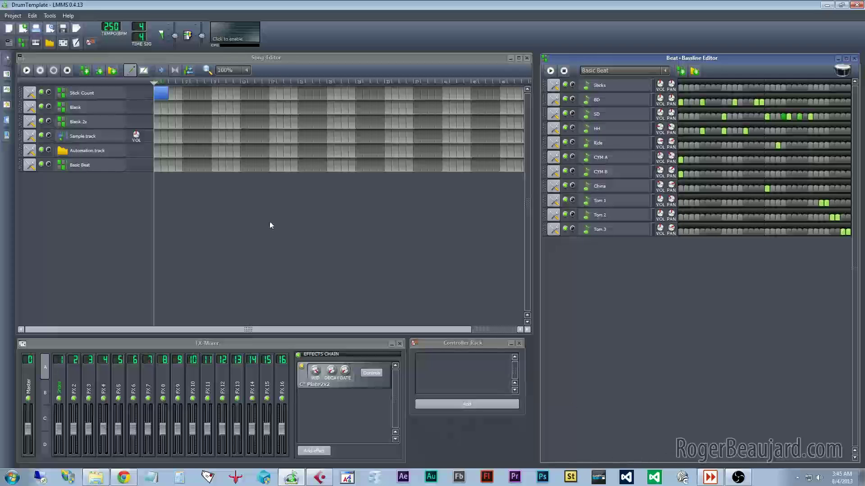
- Save the project under the new name Song1 in the Song1 folder
click(51, 16)
click(48, 16)
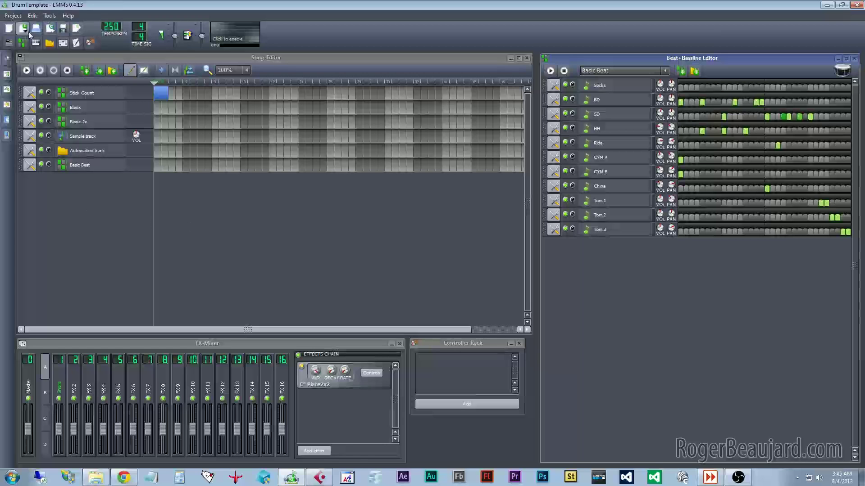
click(13, 17)
click(43, 74)
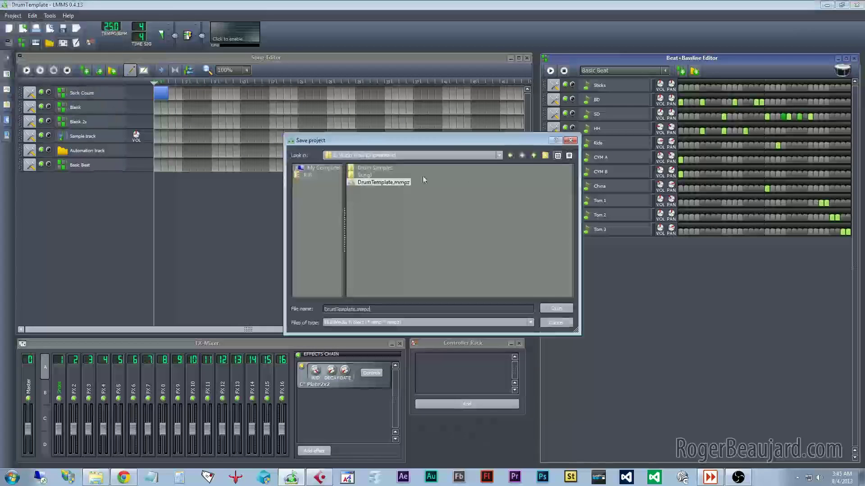
double_click(365, 175)
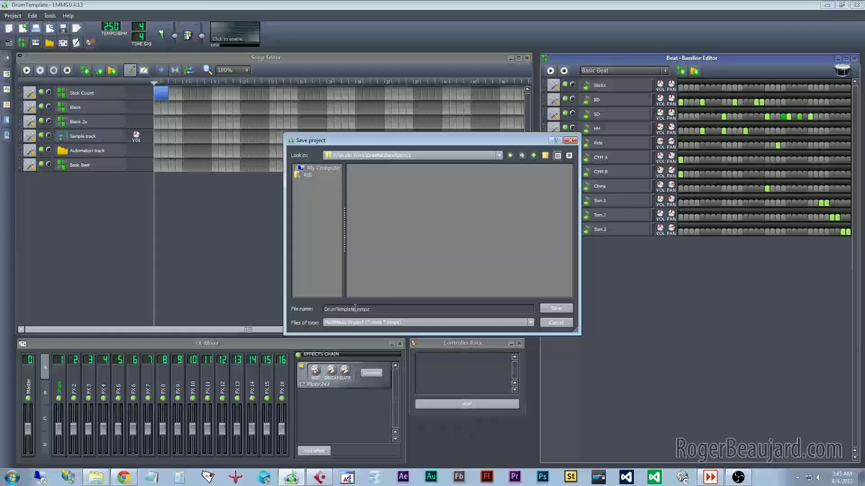
text(E)
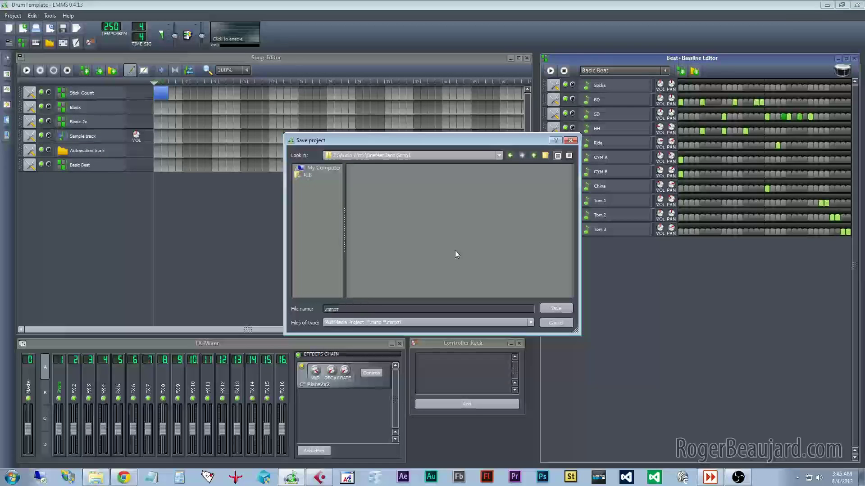
text(Song1)
click(554, 309)
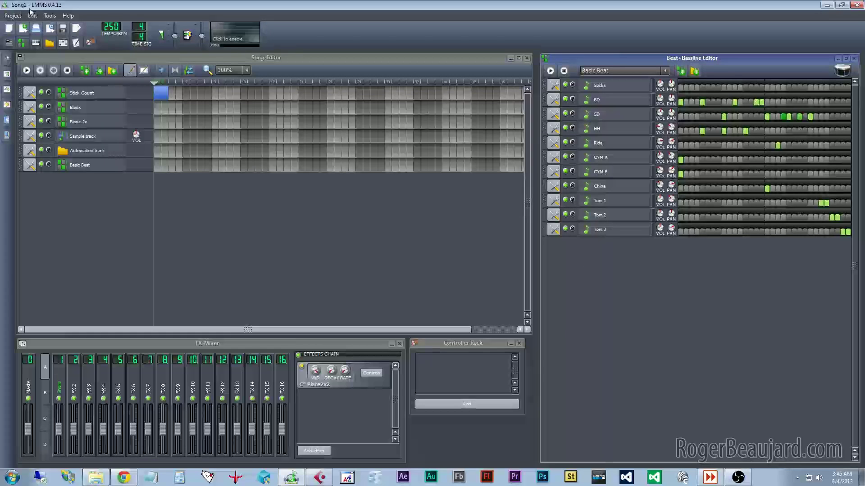
- Clone the Blank 2x track and rename the clone as Intro Beat
click(81, 122)
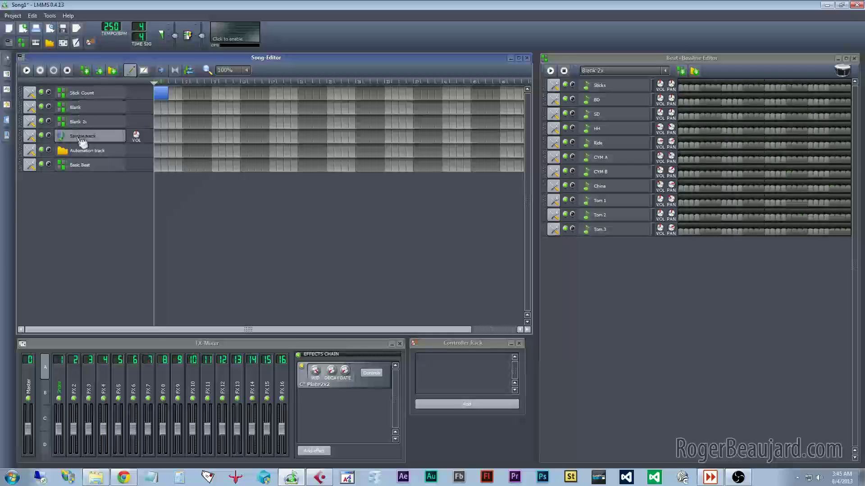
click(29, 122)
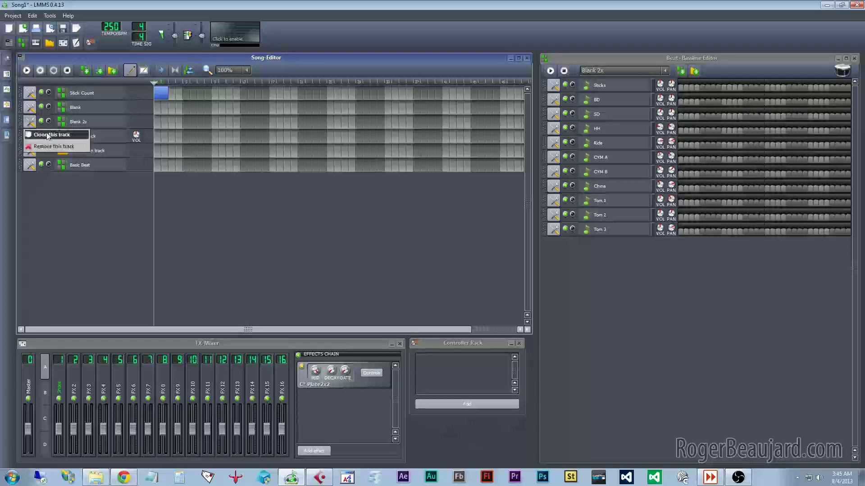
click(47, 134)
double_click(85, 180)
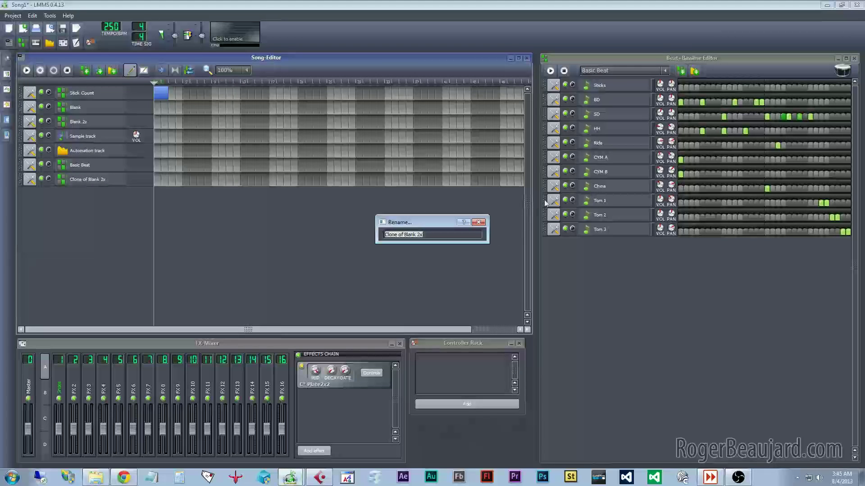
text(t)
text(ntro B)
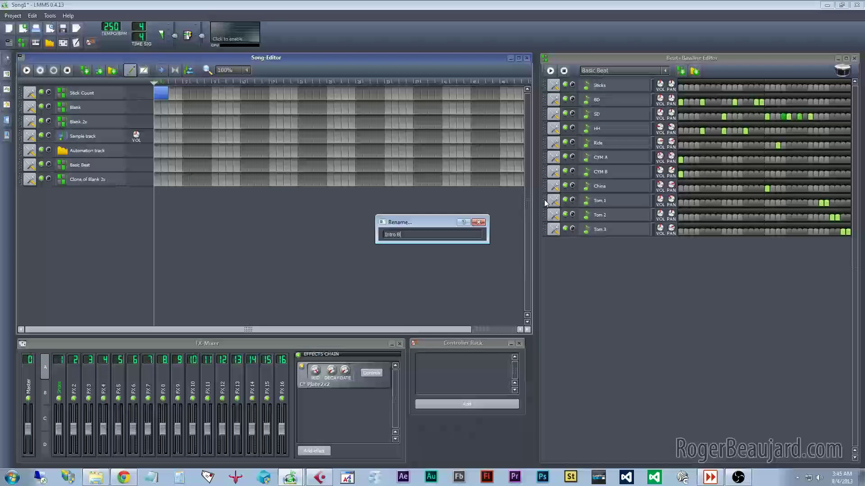
text(eat)
key(Return)
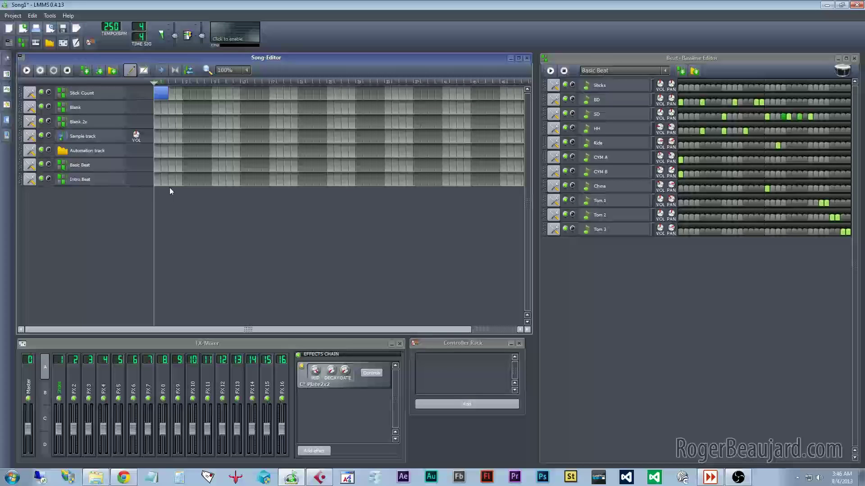
- Add BD, CYM A and CYM B hits on the first step of the Intro Beat pattern and start playing it
click(89, 183)
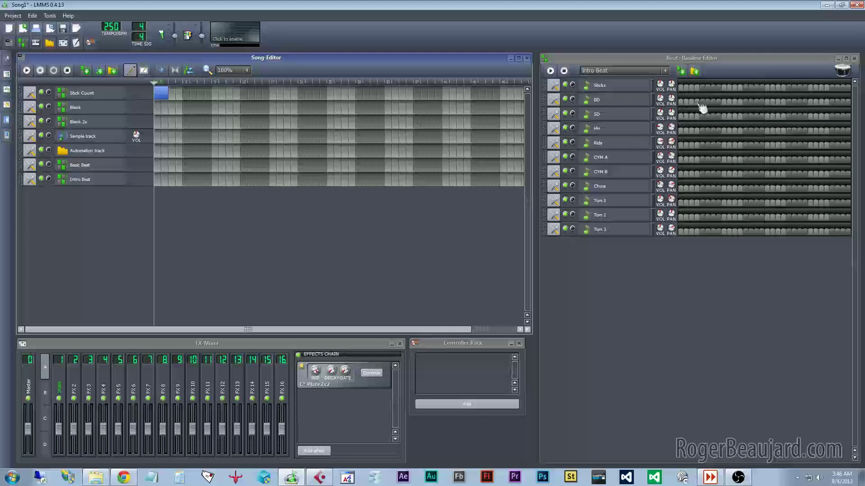
click(680, 102)
click(681, 160)
click(680, 174)
click(550, 71)
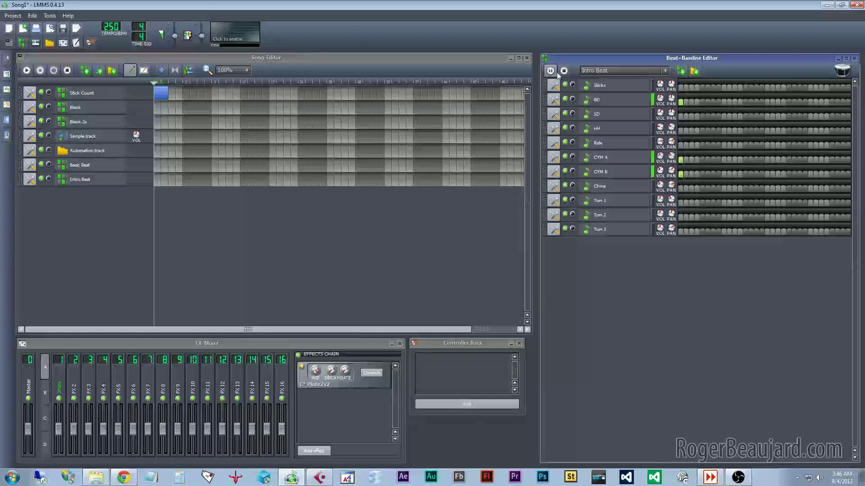
- Add a BD hit on step 17 of Intro Beat, trying out and removing CYM A and CYM B hits on the same step
click(767, 102)
click(767, 160)
click(767, 174)
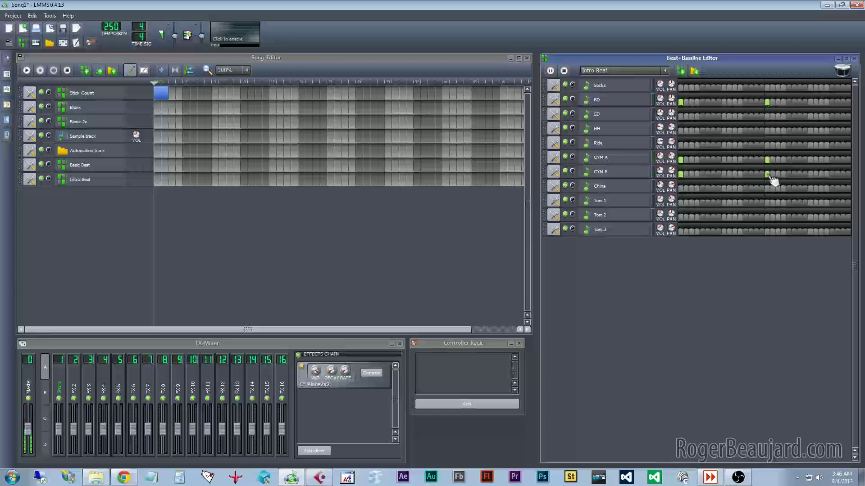
click(767, 160)
click(767, 174)
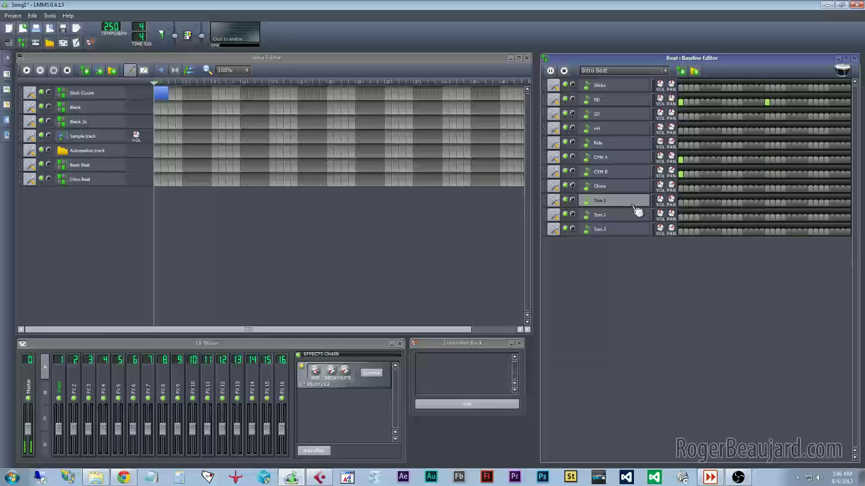
- Add Tom 2 and Tom 3 hits on steps 17 and 25 of Intro Beat, plus a BD hit on step 25
click(767, 218)
click(767, 232)
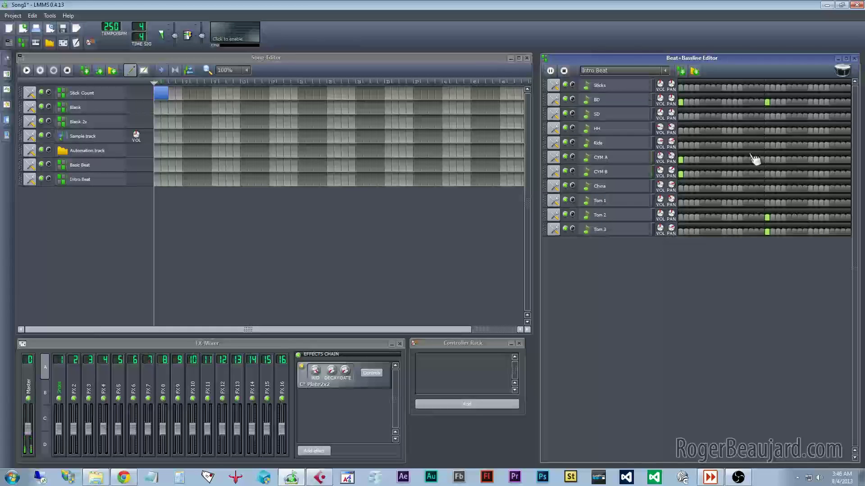
click(810, 218)
click(810, 232)
click(810, 102)
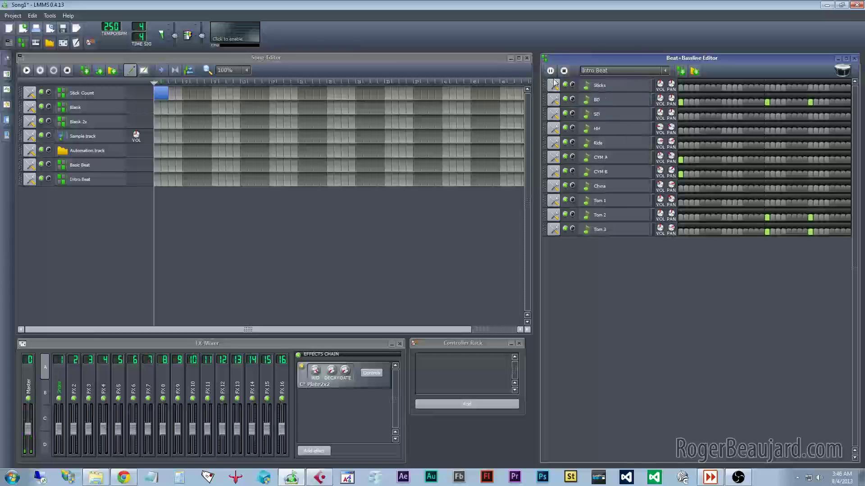
- Stop the beat and place an Intro Beat block in the song directly after the Stick Count block
click(565, 70)
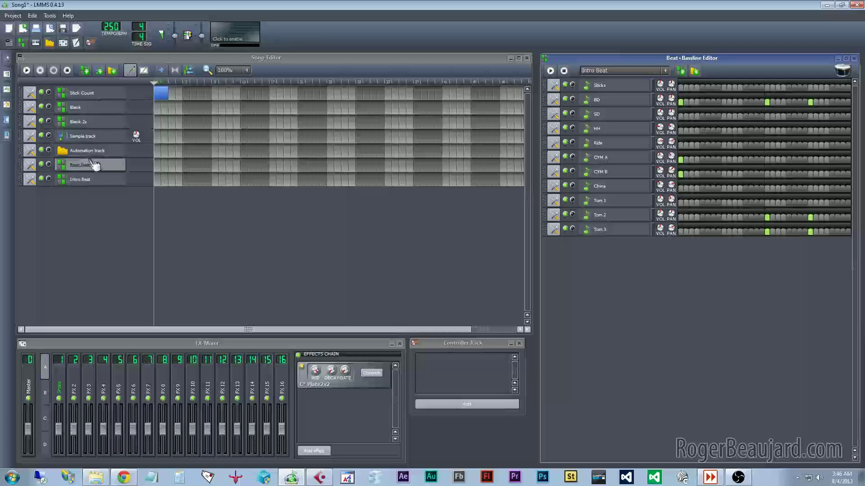
click(175, 180)
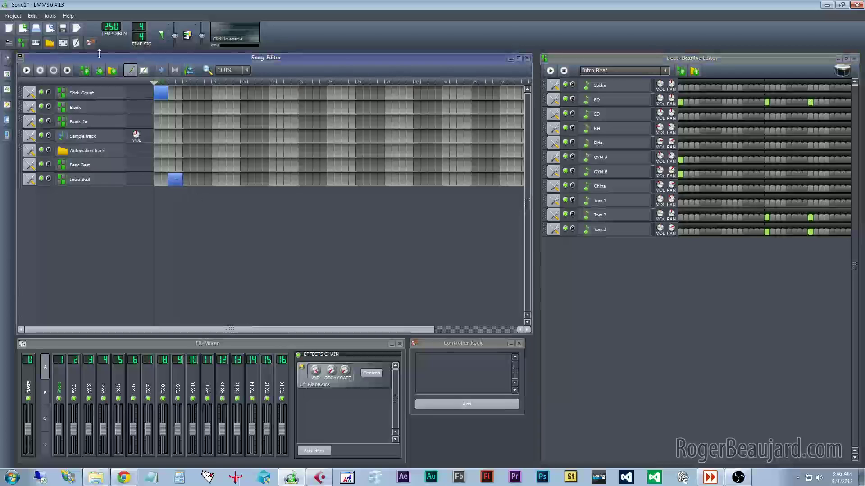
- Clone the Blank 2x track again and rename the clone as Thrash
click(30, 107)
click(31, 105)
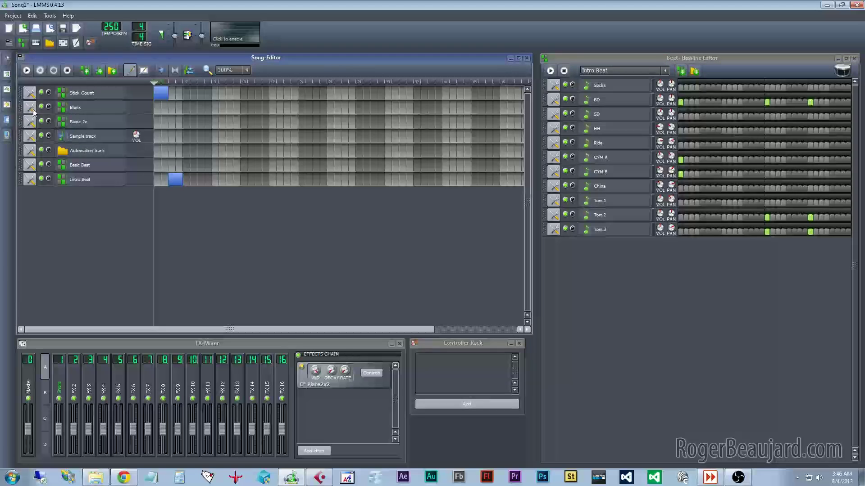
click(32, 122)
click(52, 134)
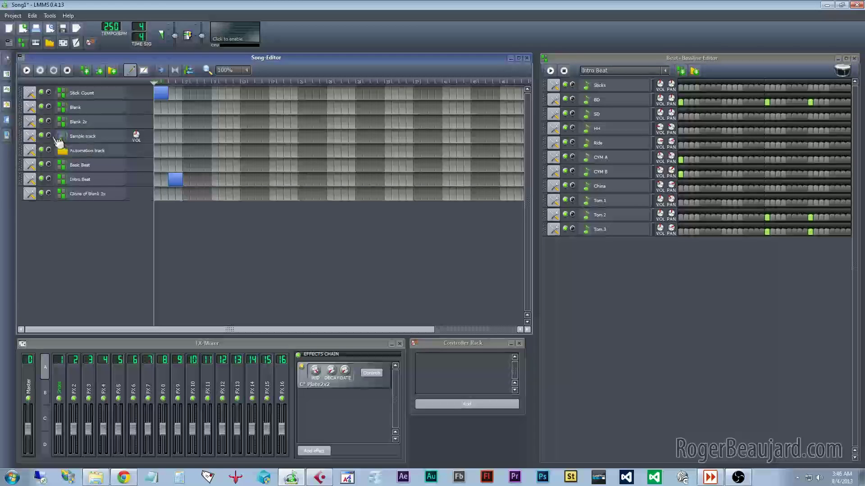
double_click(85, 194)
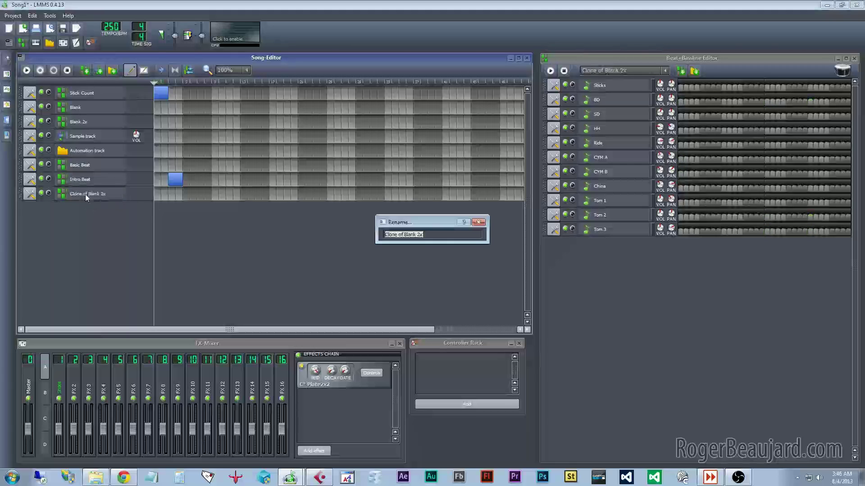
text(Th)
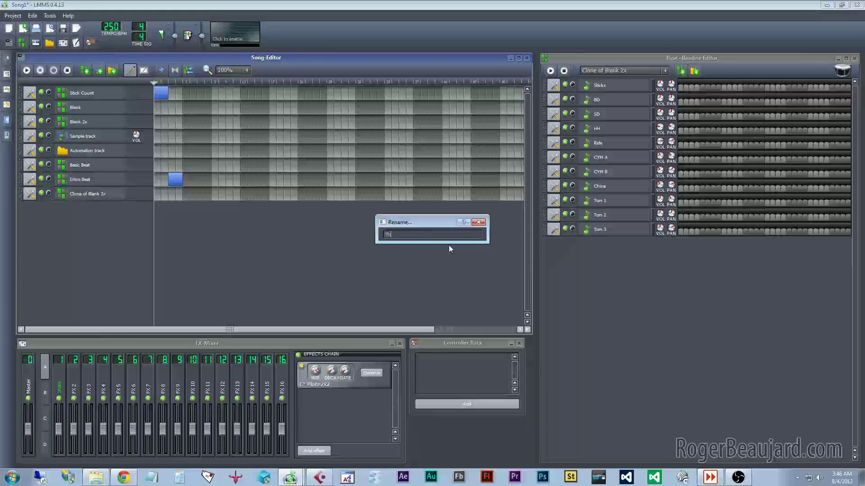
text(rash)
key(Return)
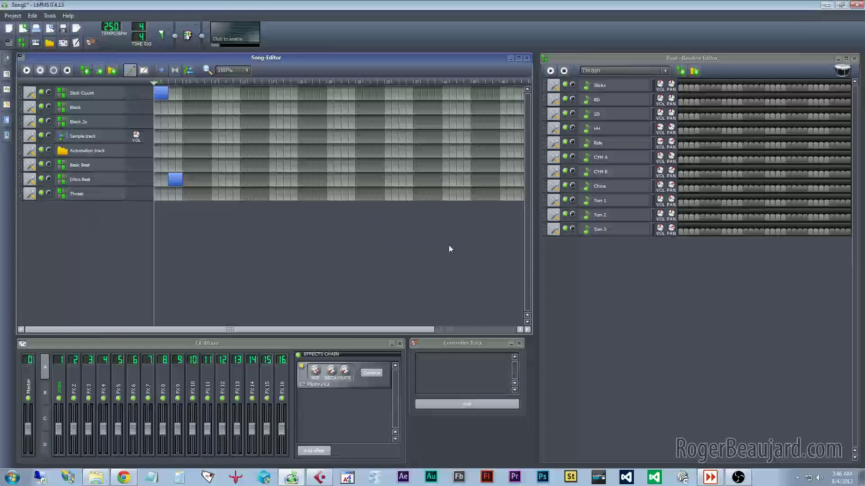
- Open and play the Thrash pattern, adding BD, CYM A and CYM B hits on its first step
click(85, 179)
click(85, 194)
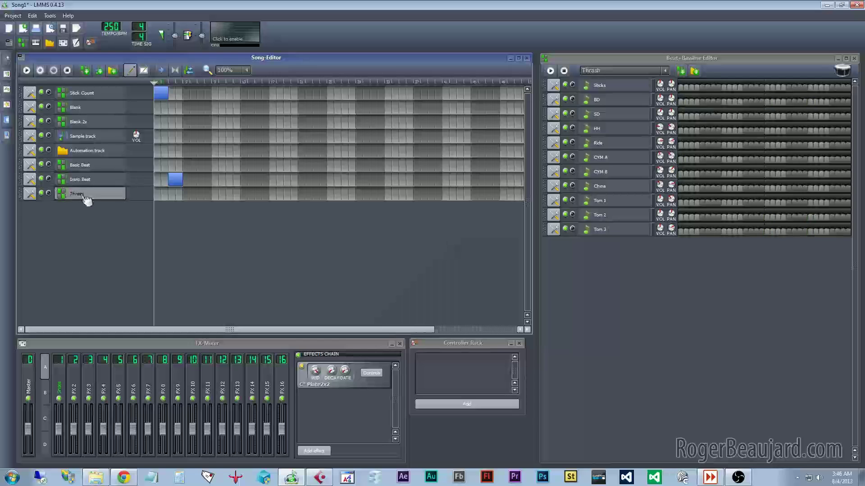
click(97, 182)
click(98, 196)
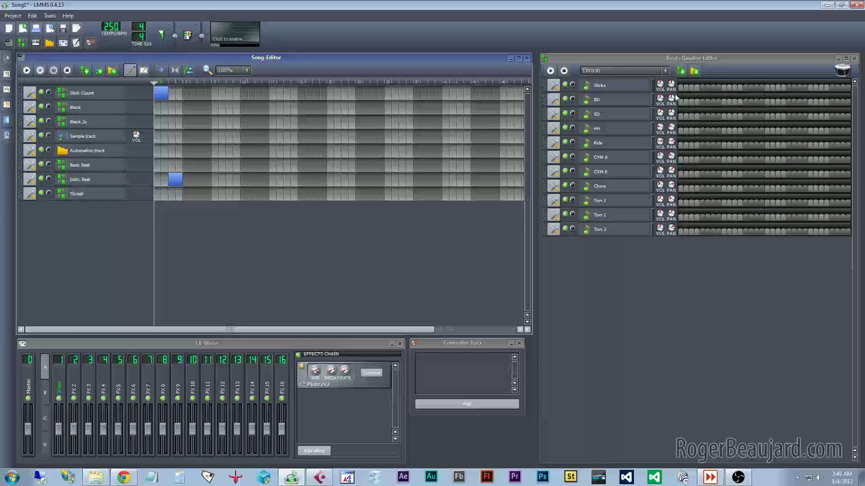
click(550, 70)
click(680, 101)
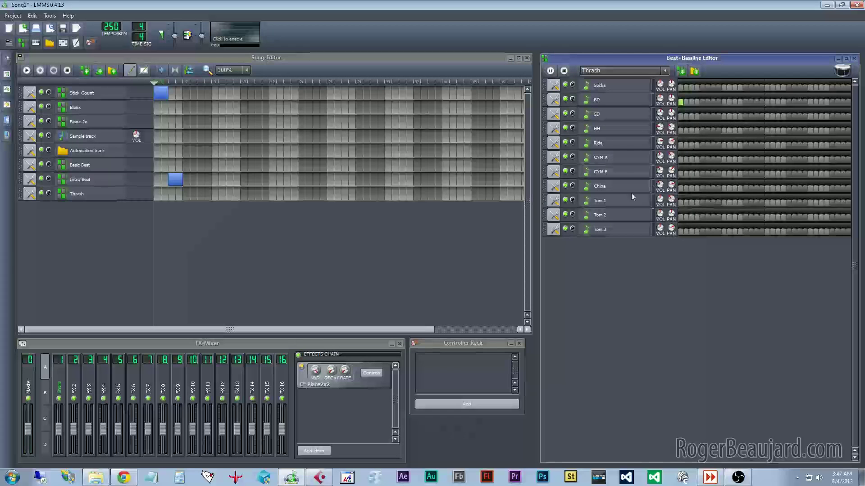
click(681, 159)
click(682, 174)
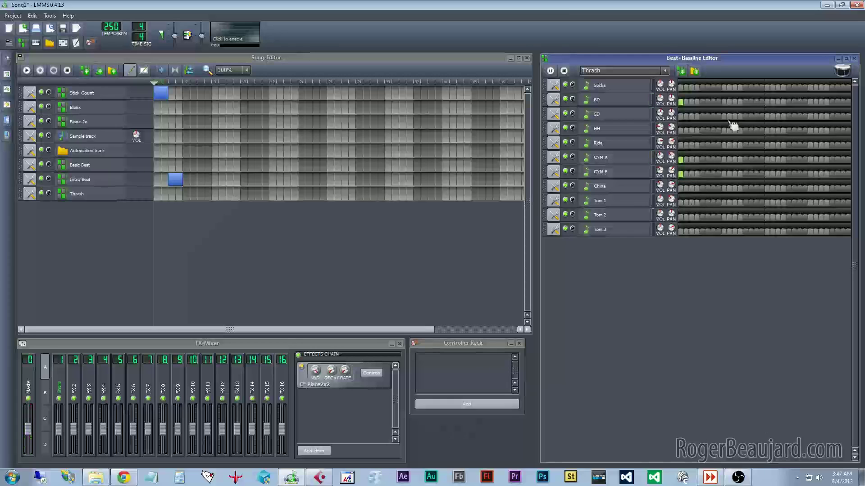
- Add BD hits on steps 9, 17 and 25 of Thrash, and SD hits on steps 5, 13, 21 and 29
click(724, 102)
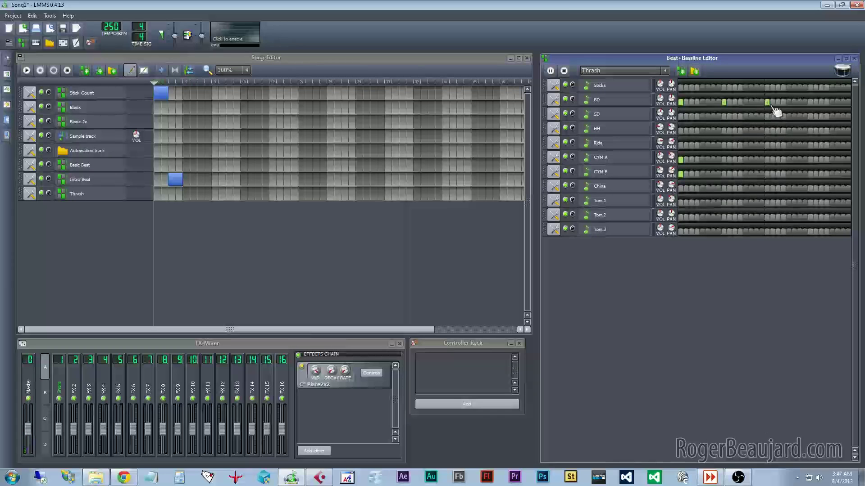
click(810, 102)
click(702, 117)
click(745, 116)
click(788, 117)
click(832, 117)
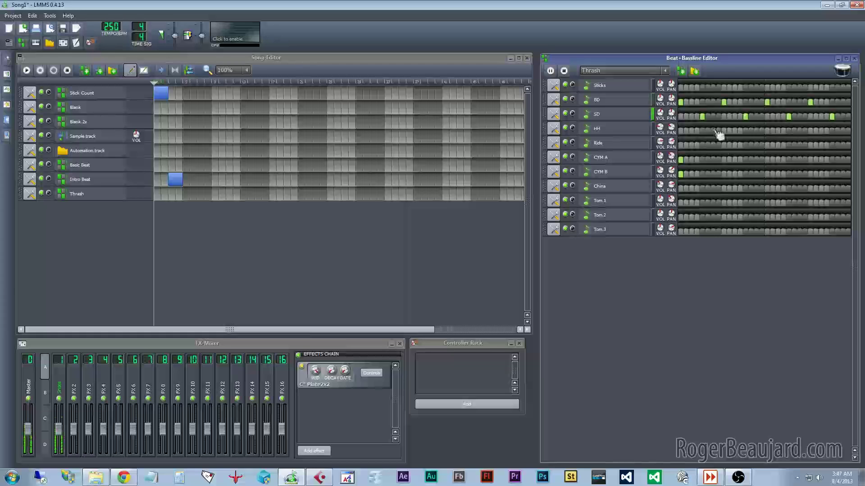
- Replace the SD hits on steps 5, 13, 21 and 29 with BD hits on the same steps
click(702, 116)
click(745, 117)
click(789, 117)
click(832, 117)
click(702, 103)
click(746, 102)
click(789, 102)
click(832, 103)
- Add SD hits on steps 3, 7, 11, 15, 19, 23, 27 and 31 of Thrash
click(692, 117)
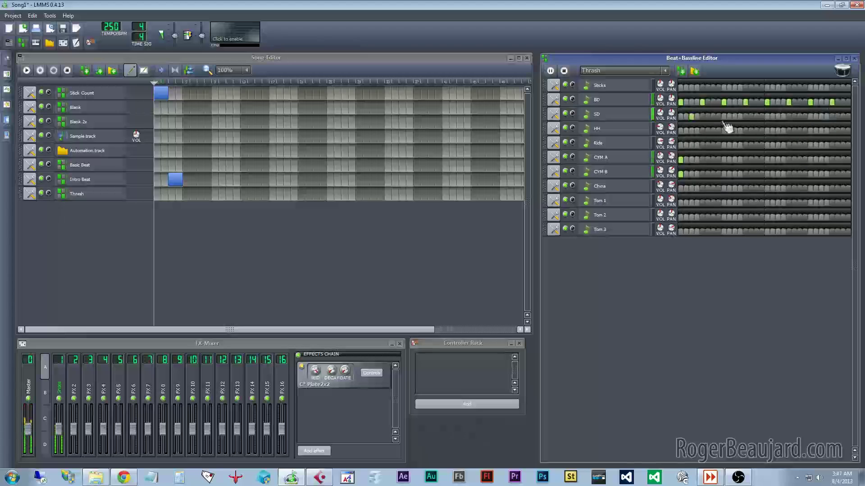
click(713, 116)
click(734, 117)
click(778, 117)
click(800, 117)
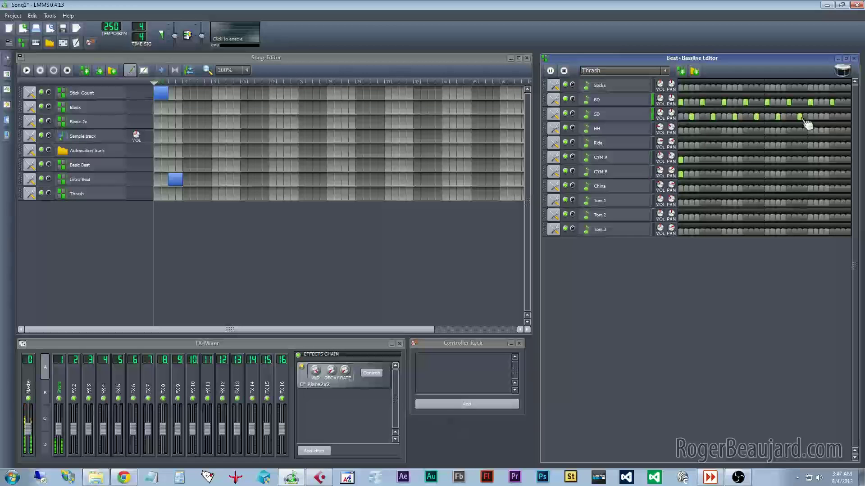
click(821, 116)
click(842, 117)
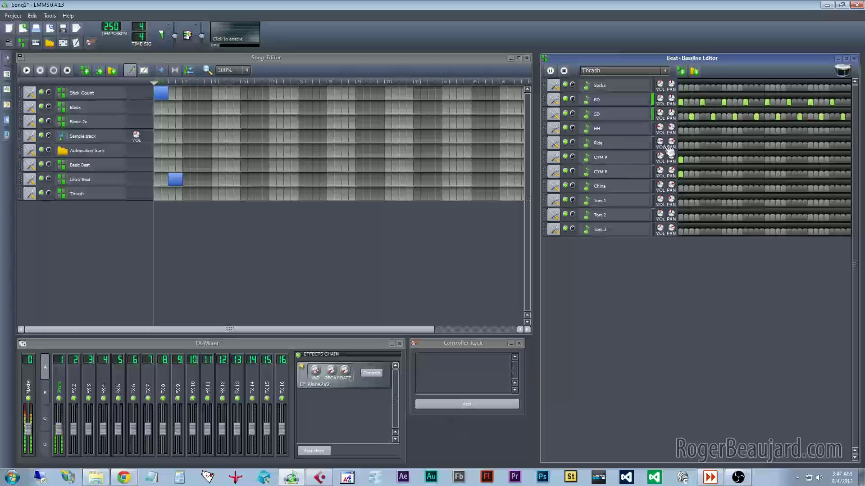
- Add Ride hits on every odd step from 3 to 25 of Thrash, plus one on step 26
click(691, 145)
click(702, 145)
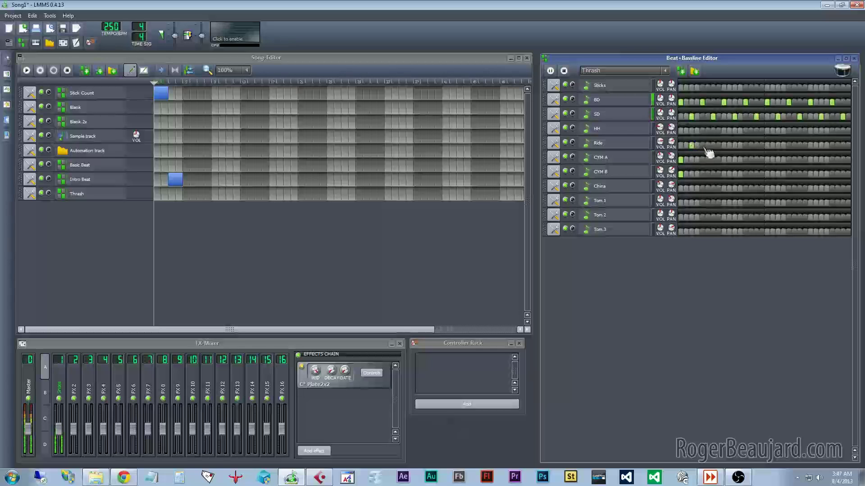
click(713, 145)
click(724, 145)
click(735, 145)
click(746, 145)
click(756, 145)
click(767, 145)
click(777, 145)
click(789, 145)
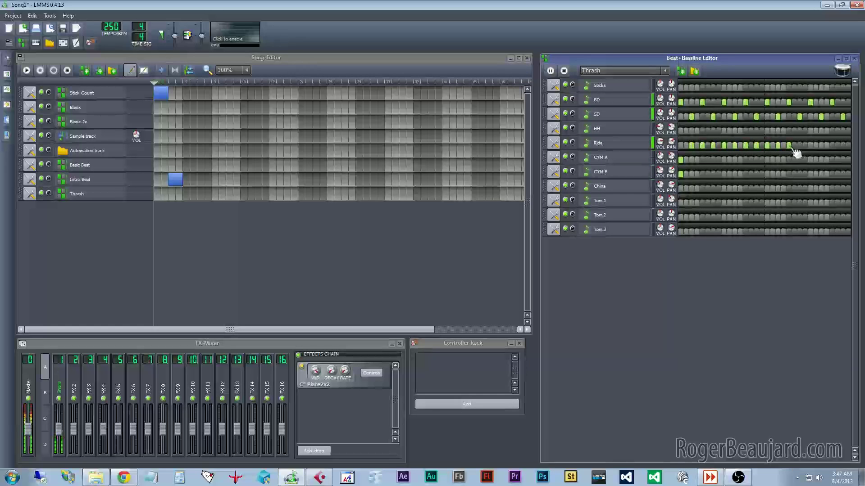
click(799, 145)
click(810, 145)
click(821, 145)
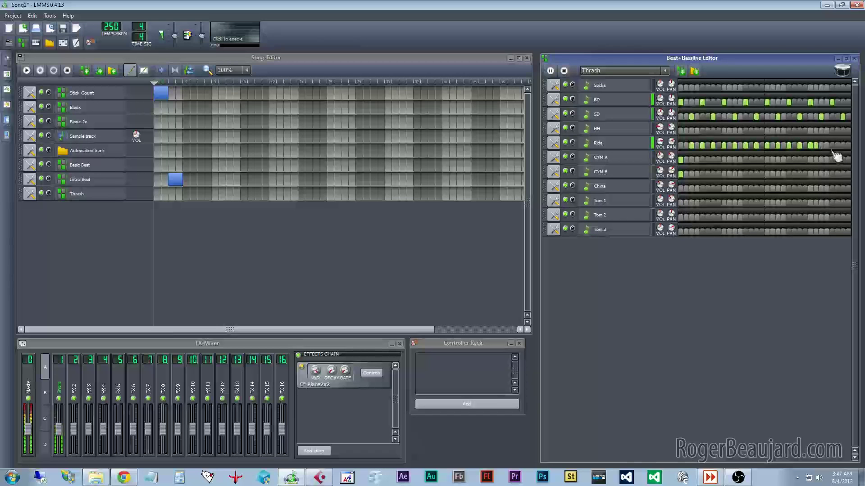
- Add SD hits on steps 28 and 29 to build a snare fill ending the Thrash pattern
click(837, 117)
click(832, 116)
click(826, 117)
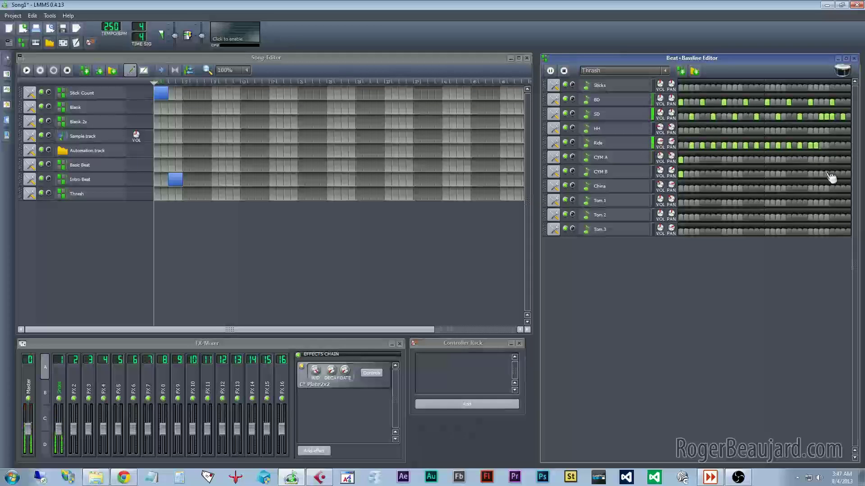
- Lower the note volume of the Ride hits on steps 25 and 26 in the Ride piano roll
double_click(820, 145)
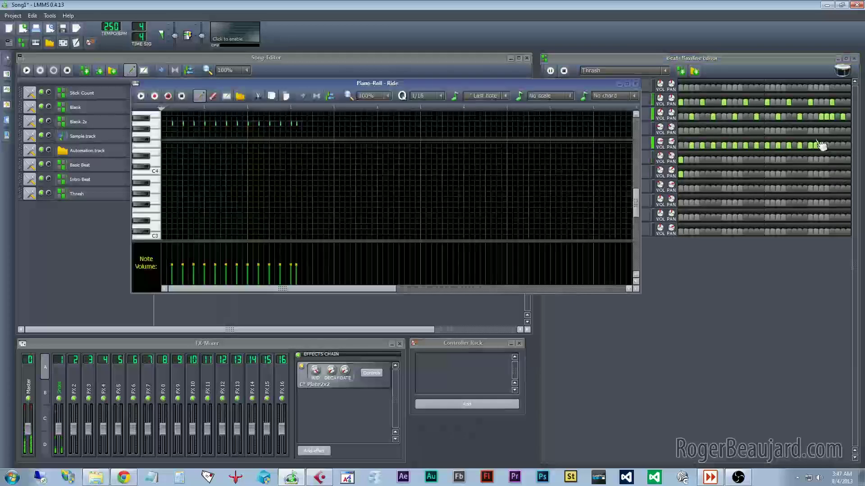
click(291, 271)
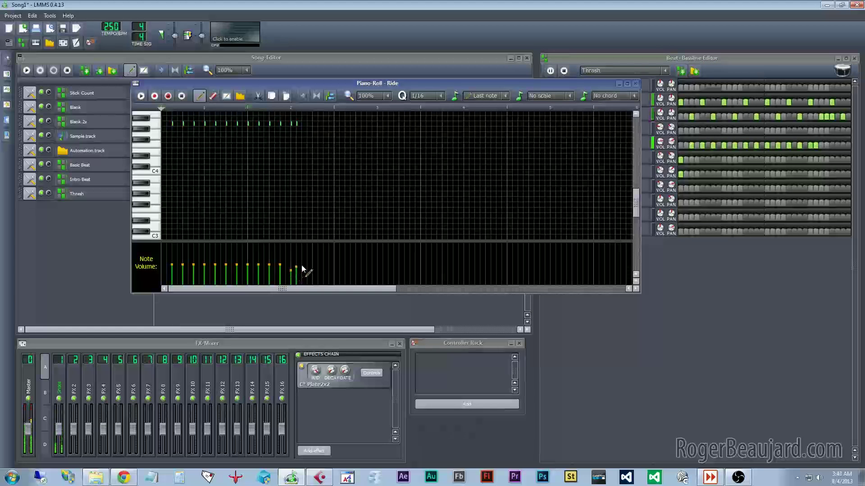
click(635, 83)
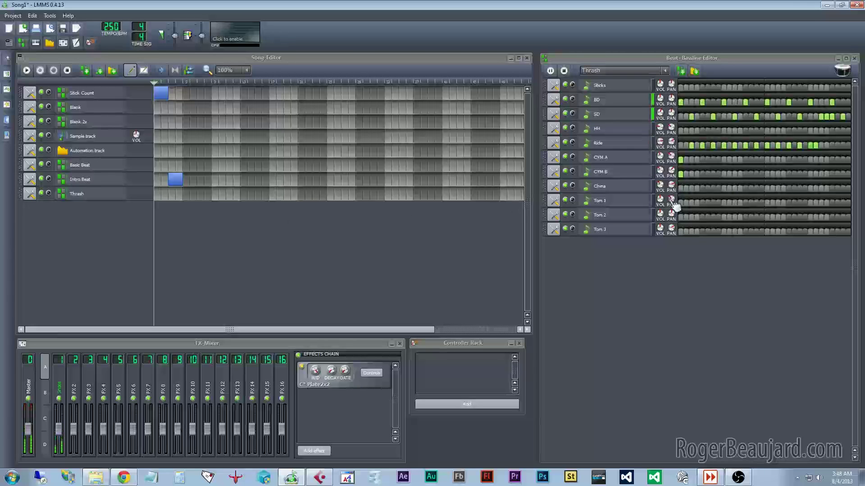
- Clone the Thrash track and rename the clone as Thrash 2
click(35, 198)
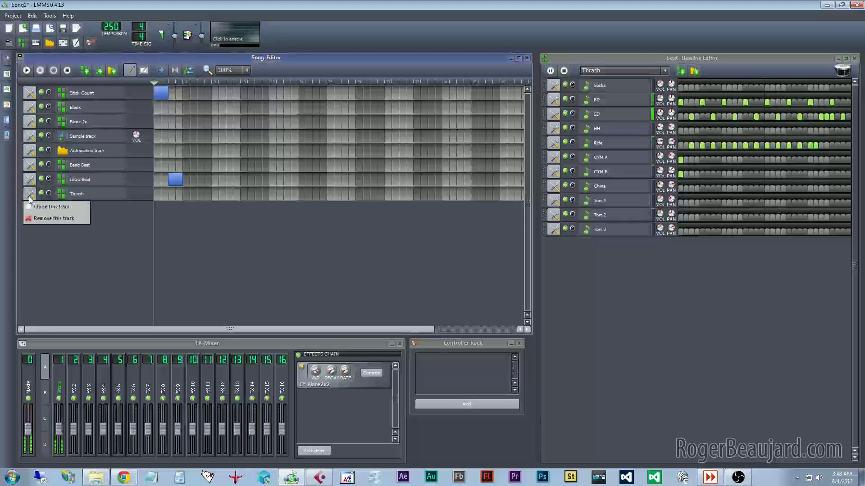
click(86, 208)
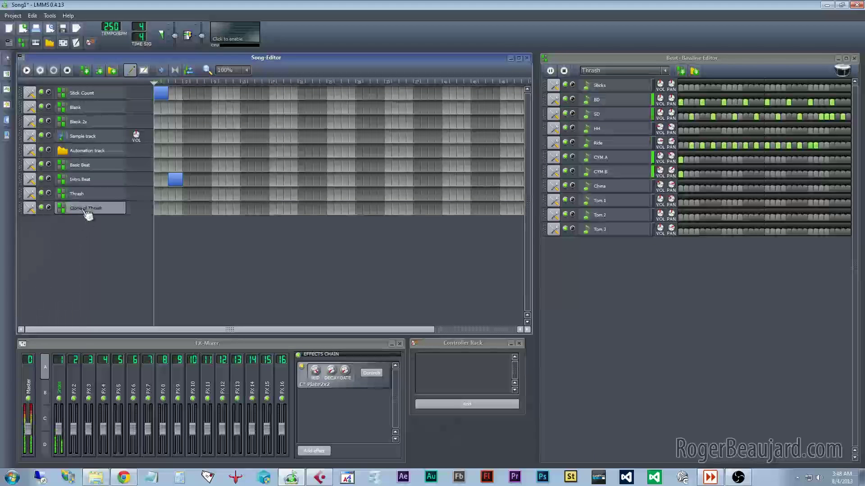
double_click(85, 208)
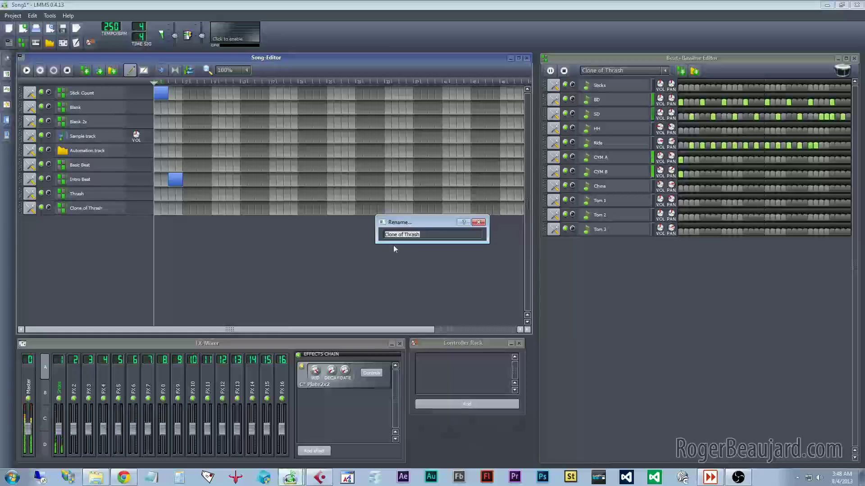
text(Thrash 2)
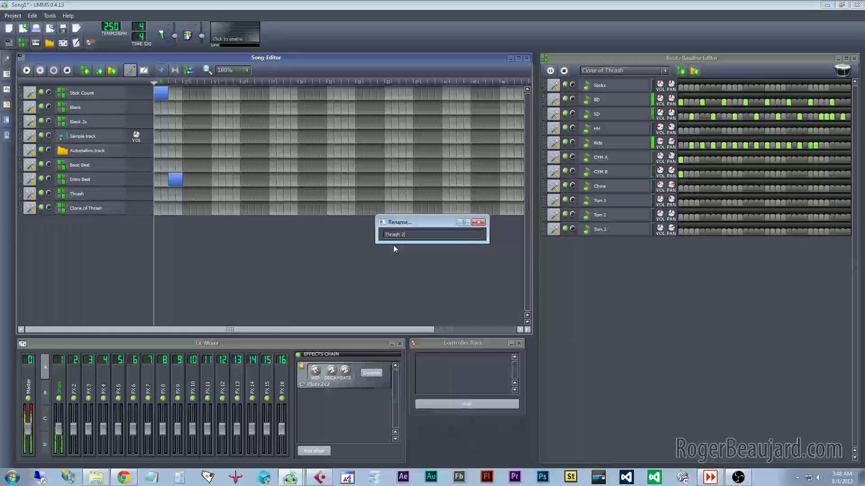
key(Return)
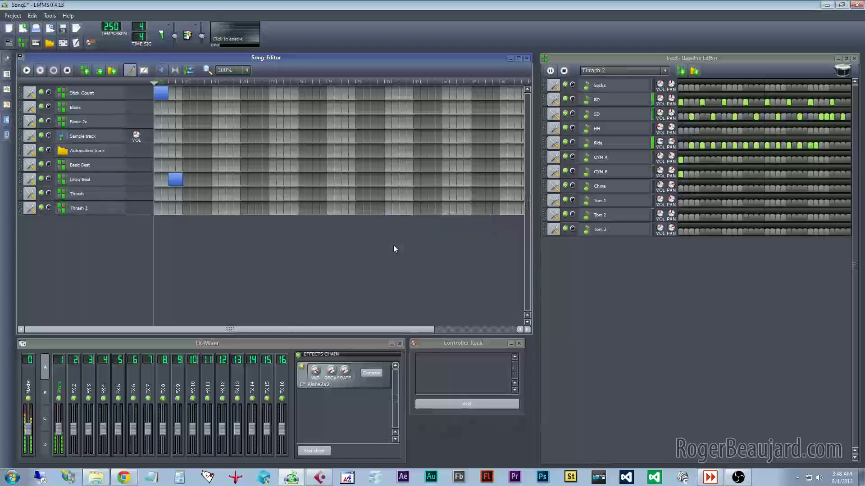
- Place a Thrash block in the song directly after the Intro Beat block and play back the arrangement
click(82, 195)
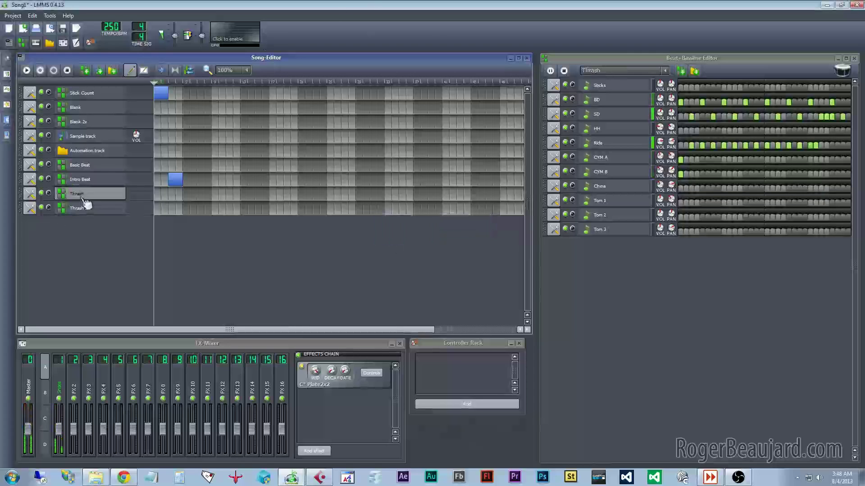
click(563, 71)
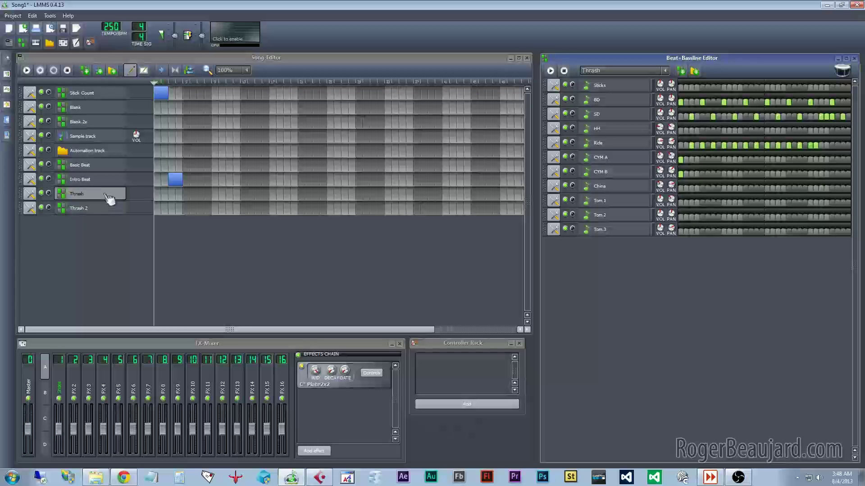
click(110, 209)
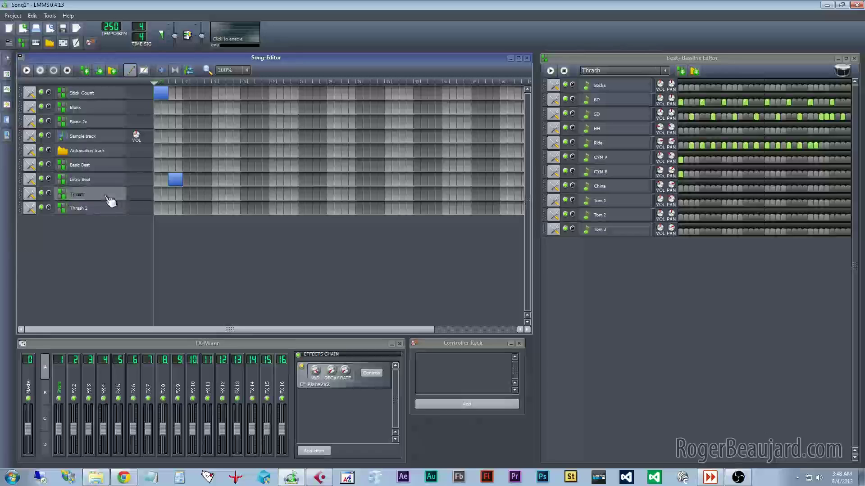
click(112, 209)
click(110, 201)
click(186, 196)
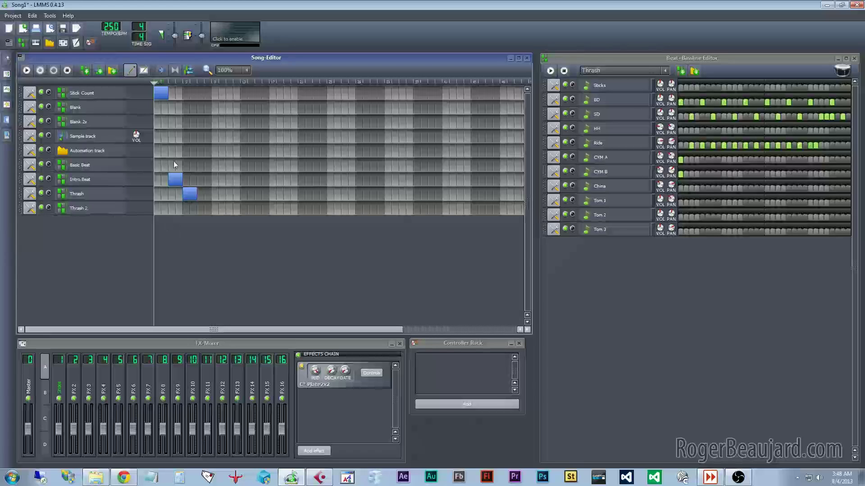
click(26, 70)
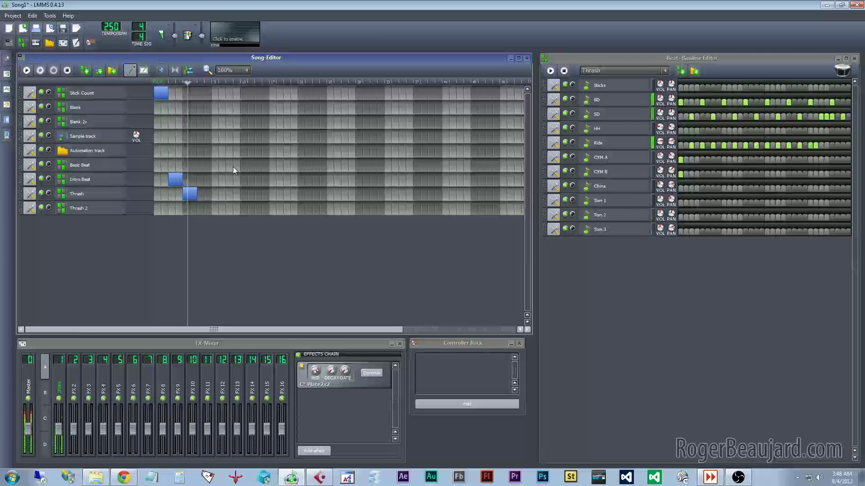
click(67, 70)
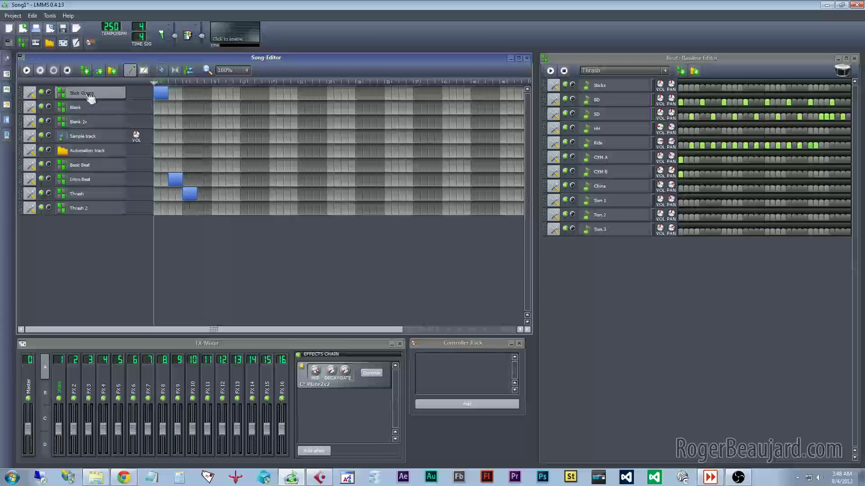
- Open and play the Thrash 2 pattern, removing its SD hits on steps 29 and 31
click(97, 211)
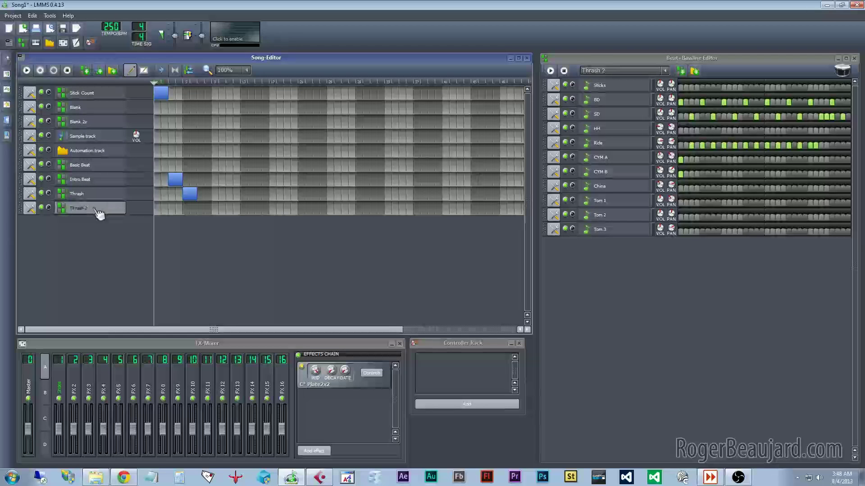
click(550, 71)
click(832, 116)
click(842, 116)
- Try a closing fill in Thrash 2 with Tom 2 hits on steps 29 and 30 and a Tom 3 hit on step 31
click(827, 203)
click(826, 202)
click(842, 217)
click(843, 231)
click(843, 217)
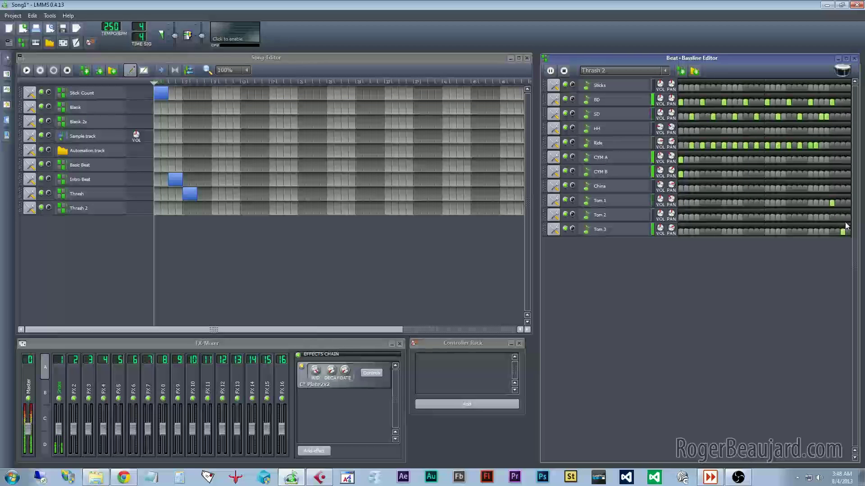
click(832, 217)
click(832, 203)
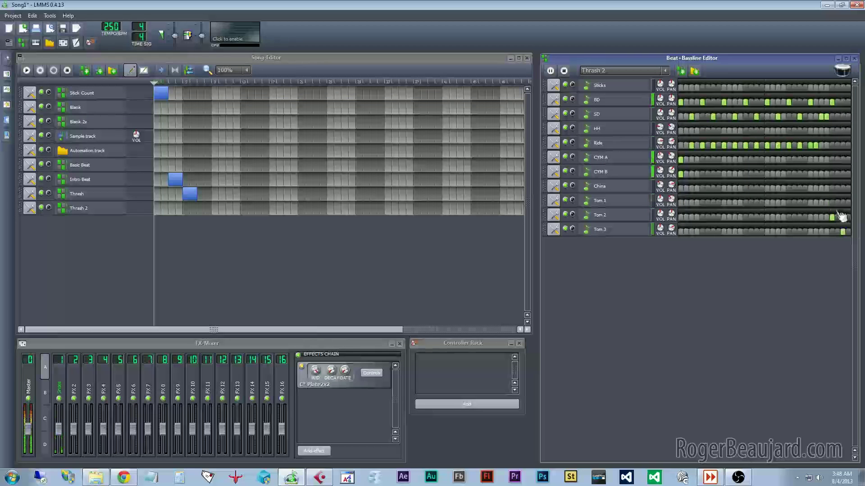
click(837, 217)
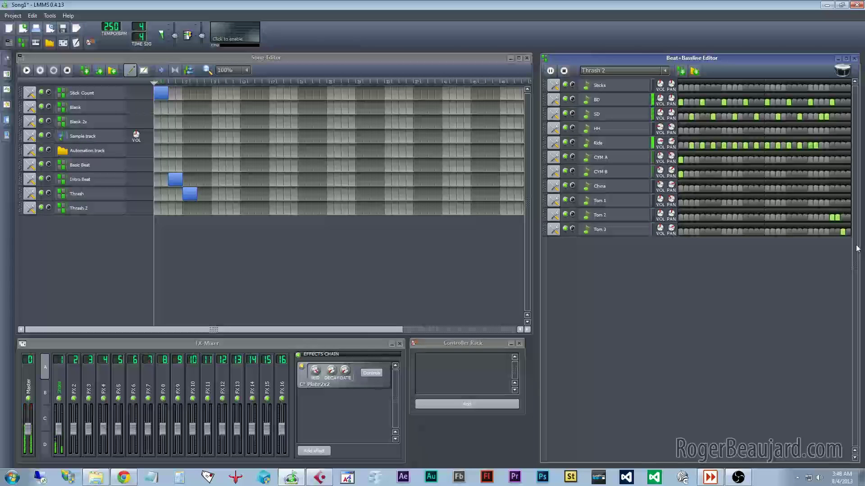
- Change the closing tom fill to Tom 1 hits on steps 29 and 30 and a Tom 2 hit on step 31
click(832, 202)
click(837, 203)
click(832, 217)
click(837, 217)
click(842, 217)
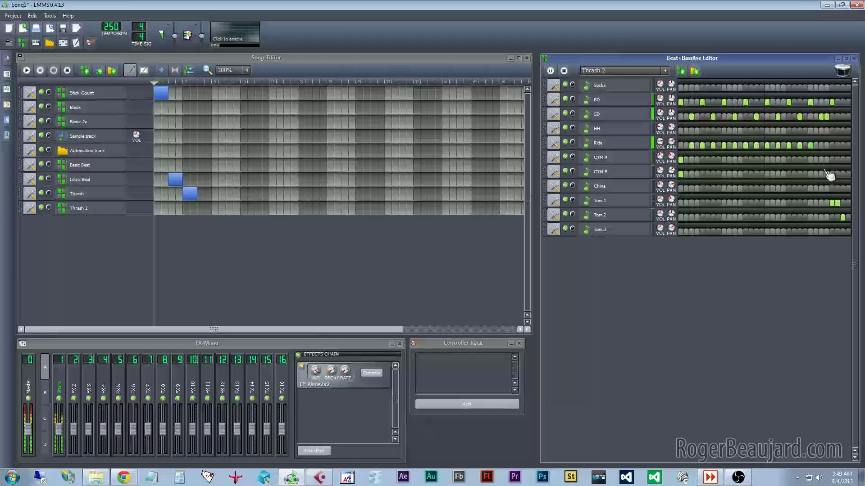
- Clear the Ride hits from step 25 onward in Thrash 2 and fill SD steps 25 through 28
click(810, 144)
click(821, 116)
click(826, 116)
click(821, 117)
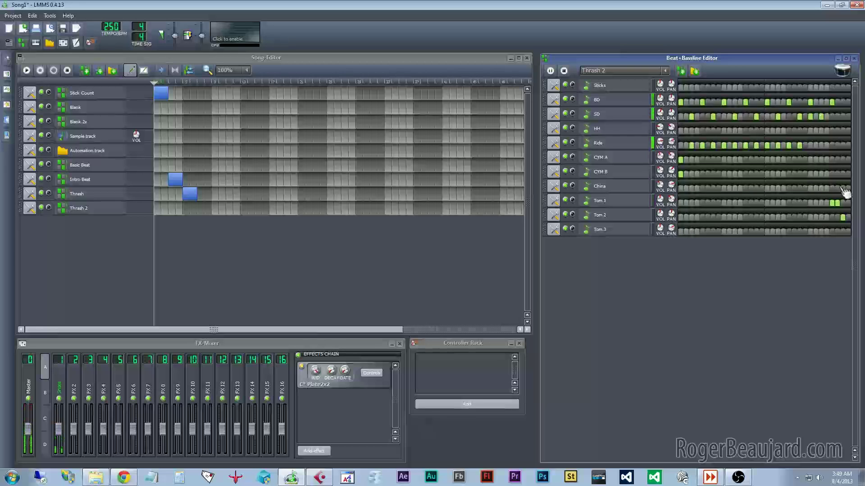
click(816, 116)
click(826, 116)
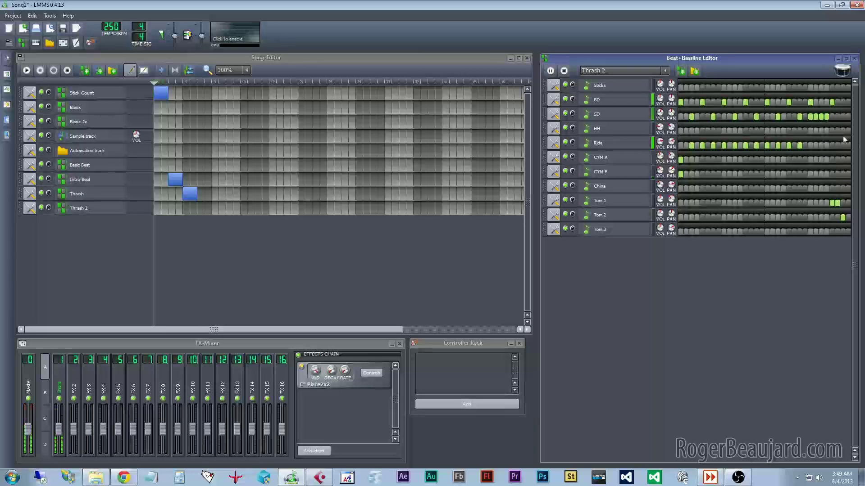
- Lower the note volumes of the SD hits on steps 26, 27 and 28 in the SD piano roll, and stop the beat
double_click(828, 116)
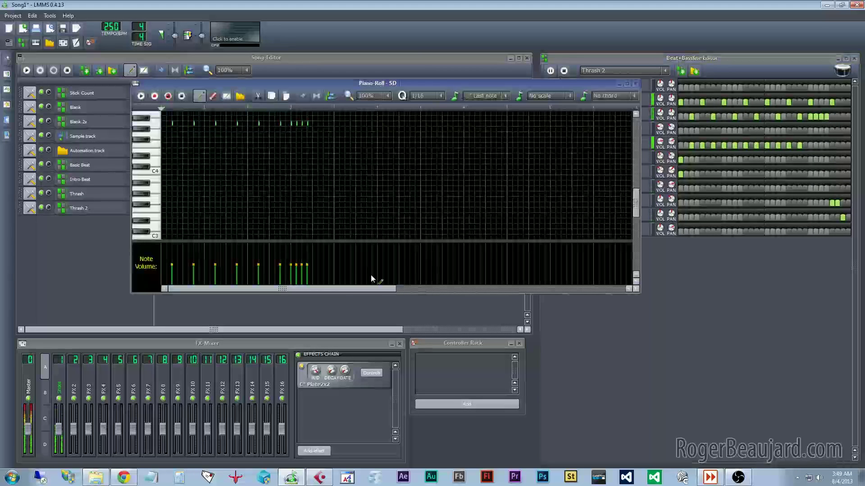
click(296, 272)
click(306, 271)
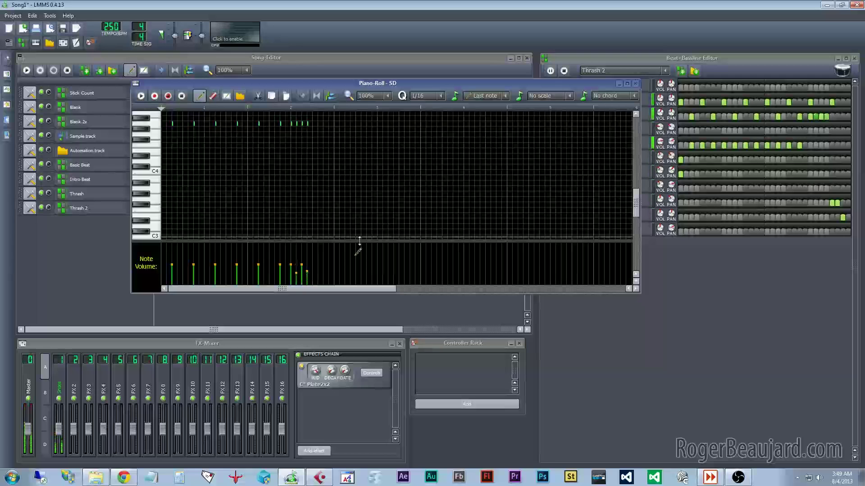
click(296, 268)
click(297, 273)
click(302, 266)
click(307, 268)
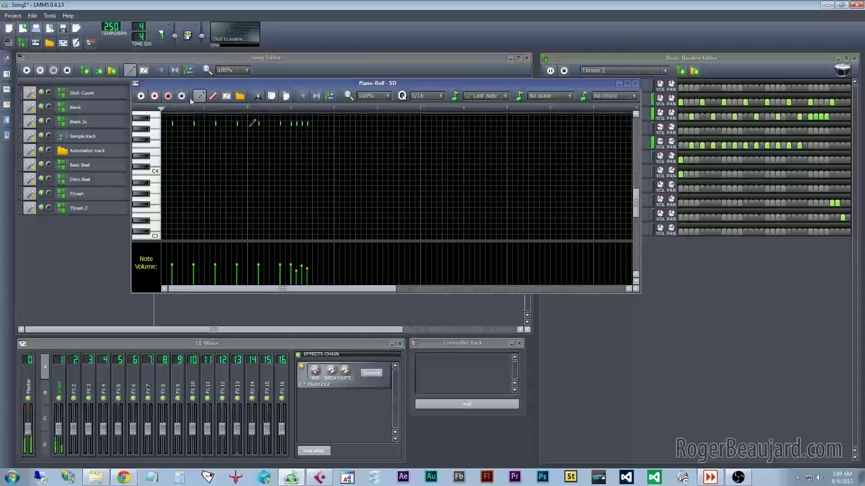
click(558, 68)
click(525, 85)
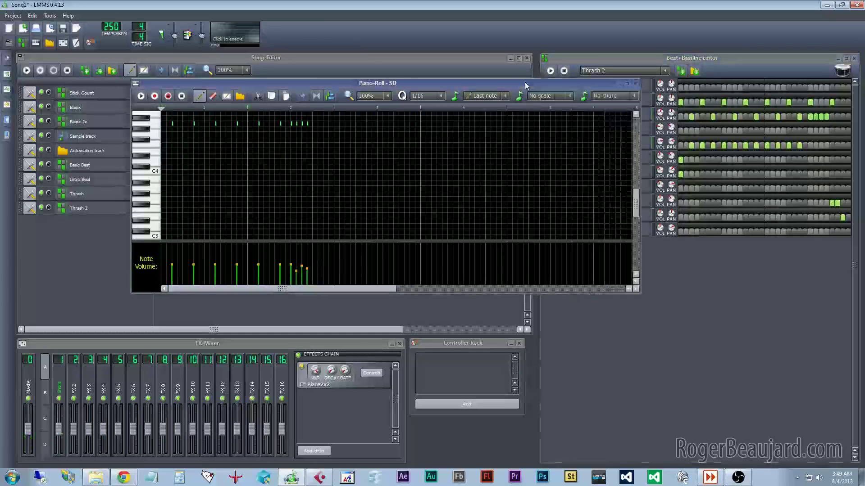
click(635, 83)
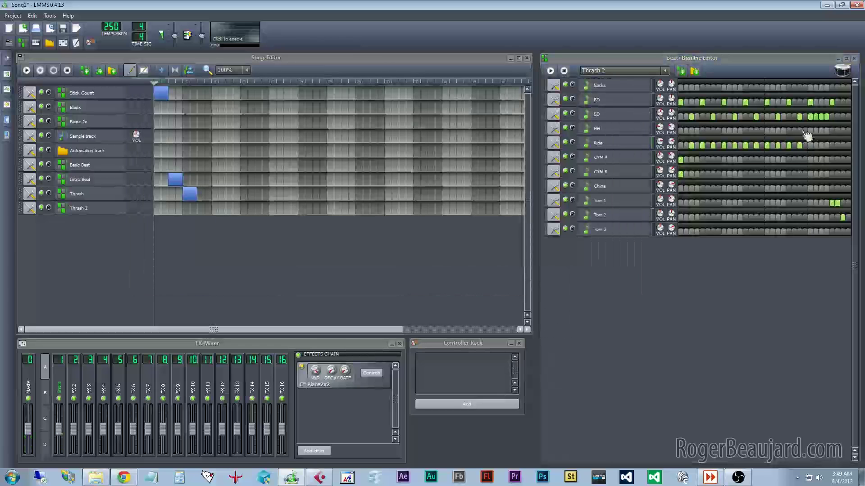
- Open the SD piano roll for Thrash 2 and readjust the note volumes of the closing hits on steps 26 and 28
double_click(835, 117)
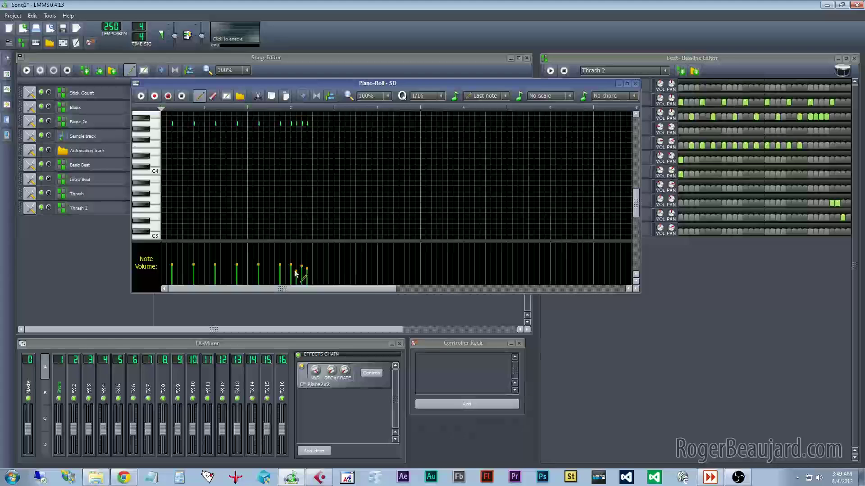
click(296, 272)
click(307, 267)
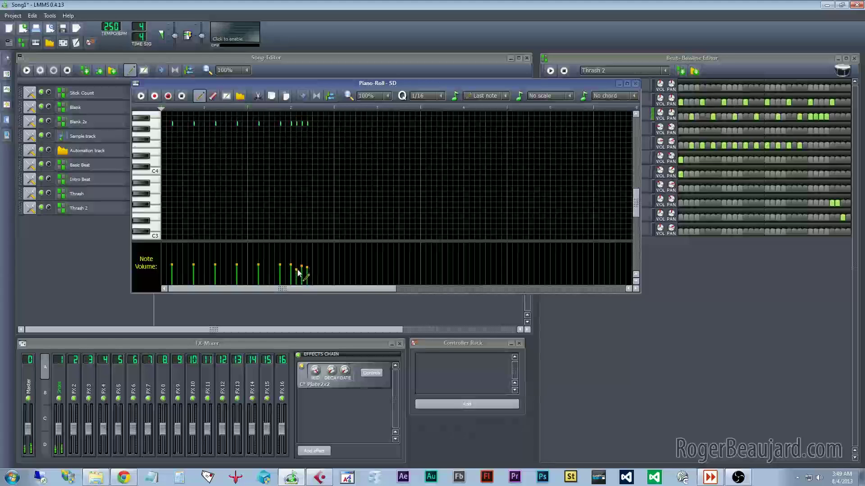
mouse_move(296, 279)
mouse_down()
mouse_move(302, 268)
mouse_move(311, 273)
mouse_up()
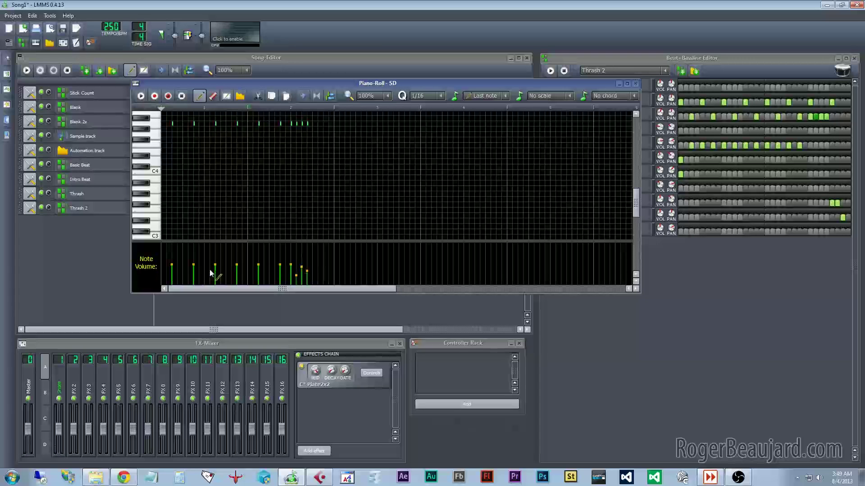
- Slightly lower the note volumes of the SD hits on steps 7 and 15 and fine-tune the hit on step 28
drag(194, 268, 197, 269)
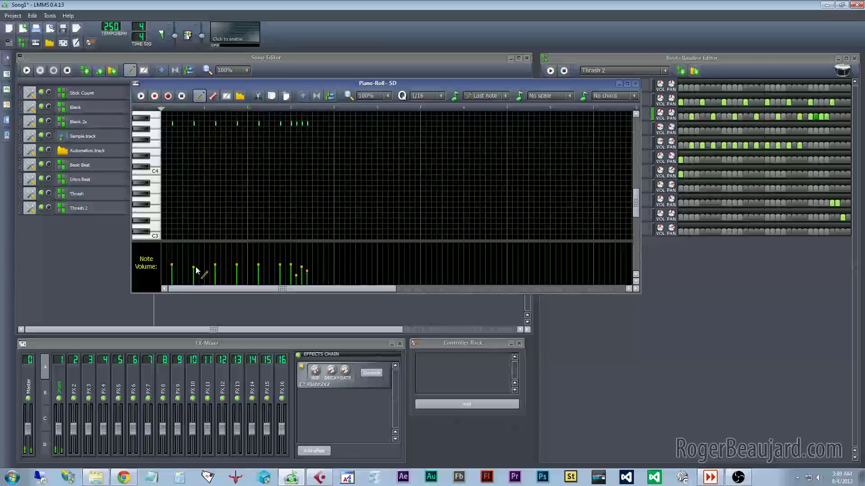
click(237, 271)
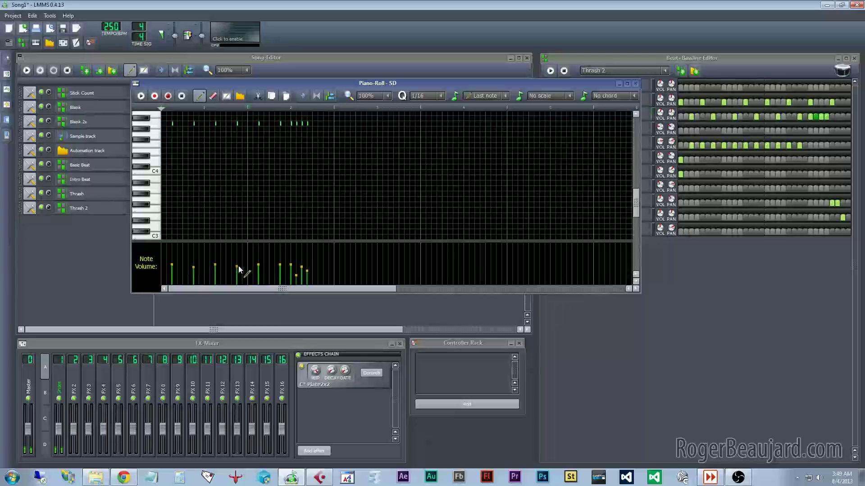
click(281, 266)
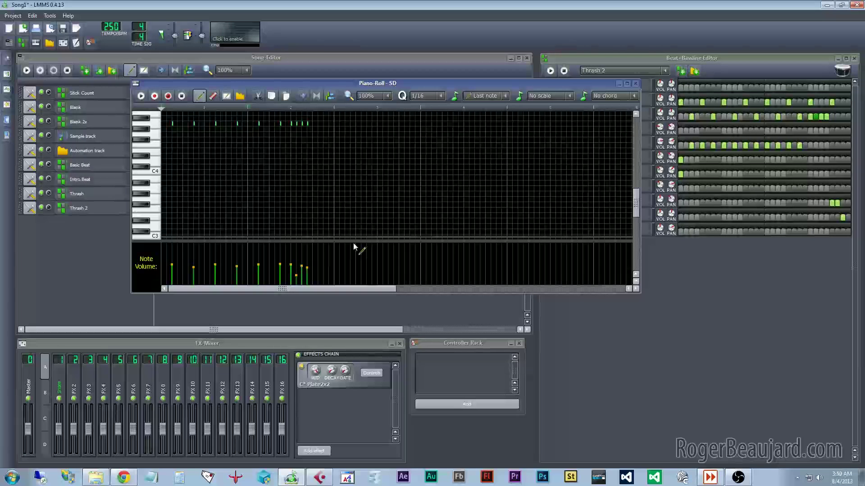
click(307, 269)
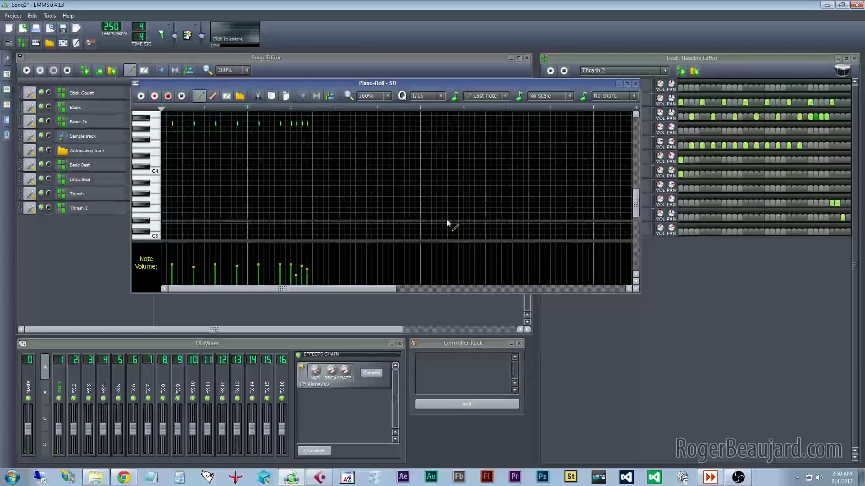
- Play back the Thrash 2 beat, close the SD piano roll and stop playback
click(550, 72)
click(551, 72)
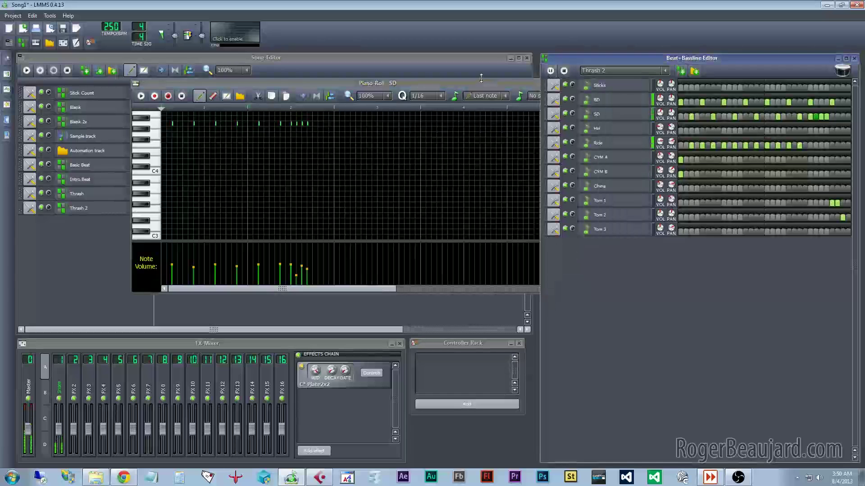
click(469, 86)
click(634, 85)
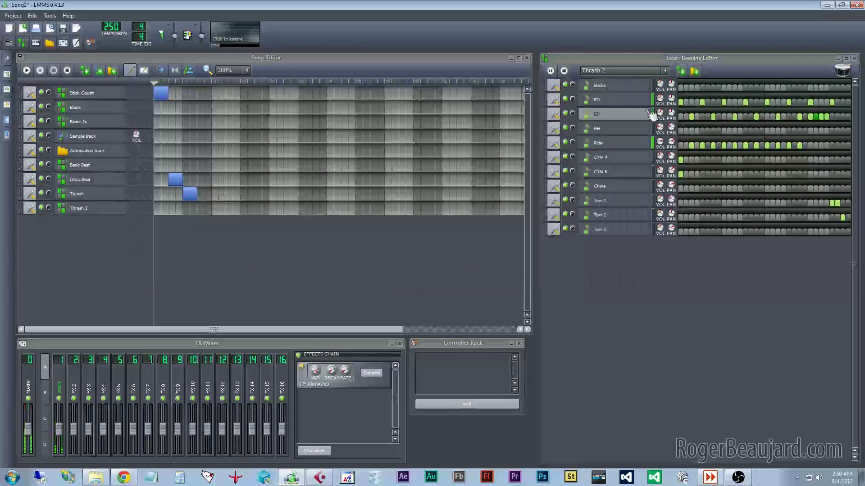
click(564, 72)
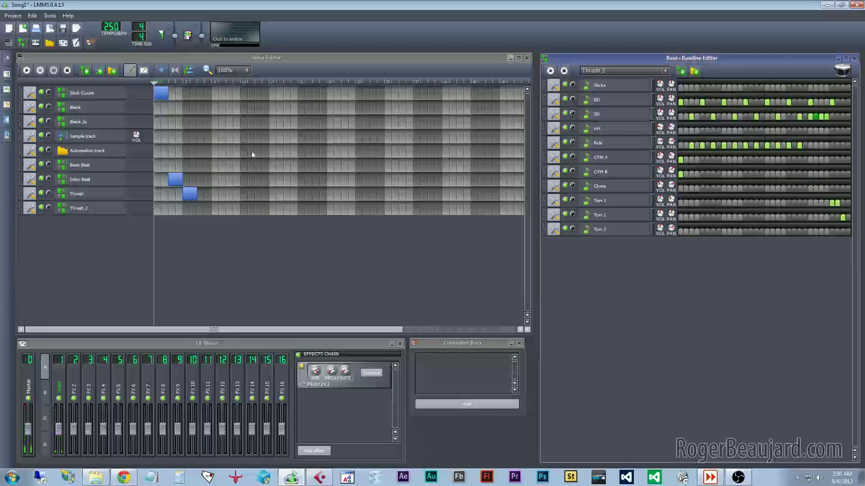
- Place a Thrash 2 block directly after the first Thrash block in the song, followed by a second Thrash block
click(204, 210)
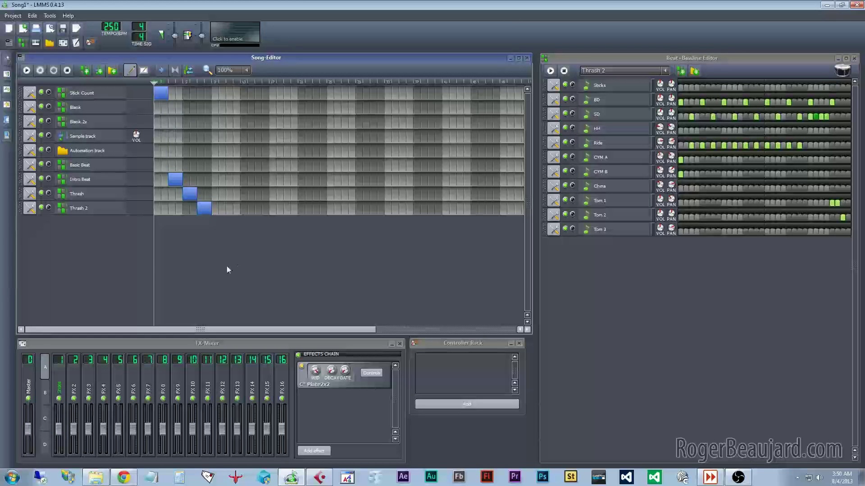
click(219, 194)
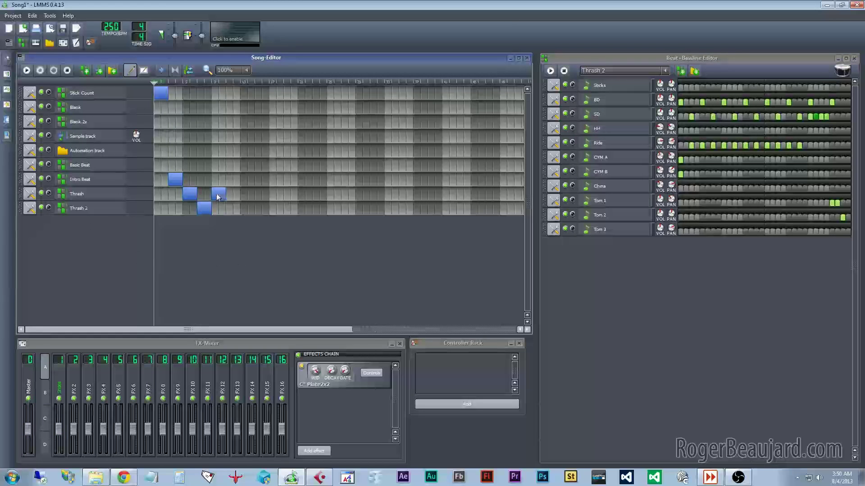
- Clone the Thrash track and rename the copy as Thrash Fill
click(30, 199)
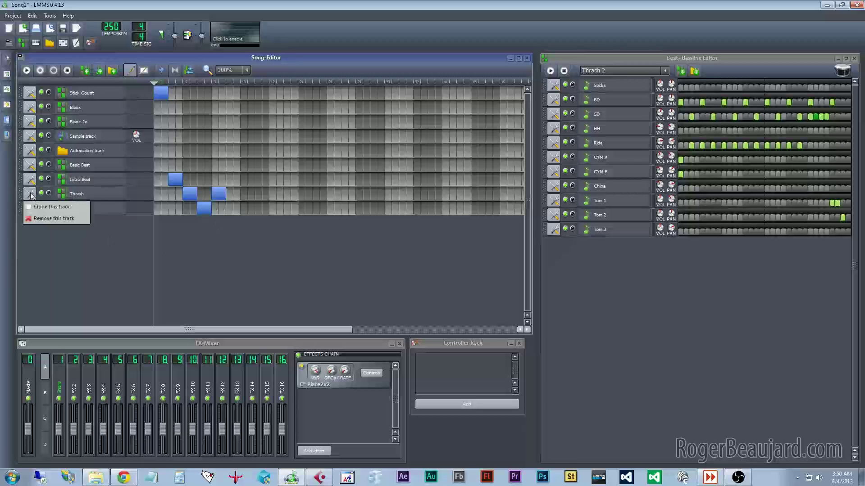
click(45, 206)
double_click(88, 223)
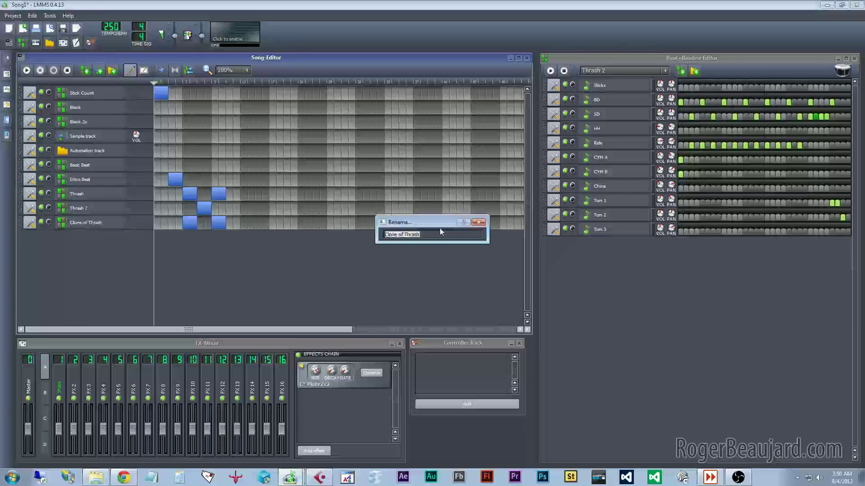
text(Th)
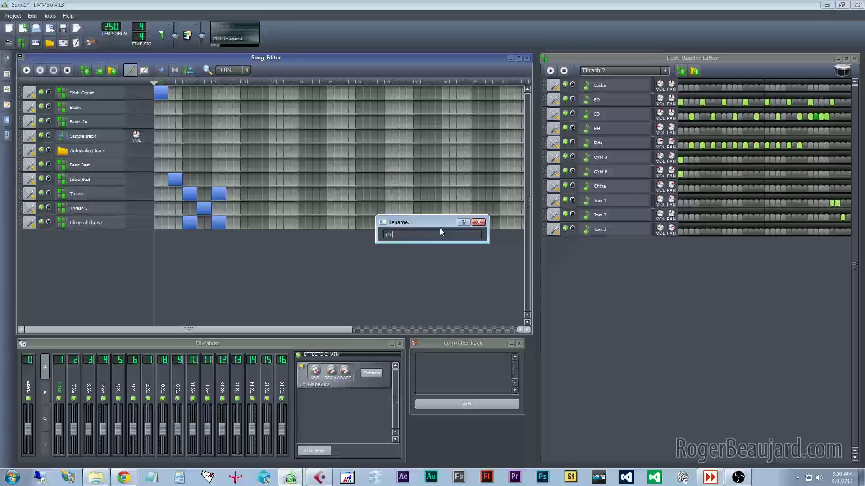
text(rash Fill)
key(Return)
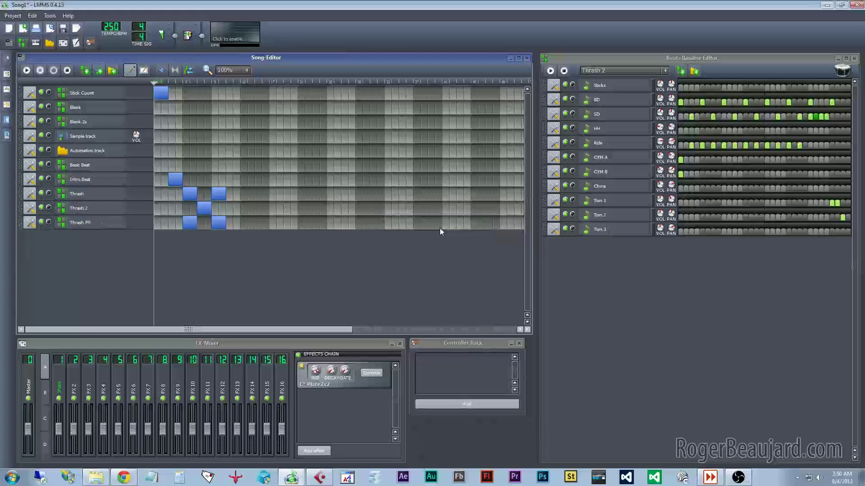
- Remove the copied blocks from the Thrash Fill track and place one block directly after the second Thrash block
drag(197, 228, 222, 229)
click(228, 226)
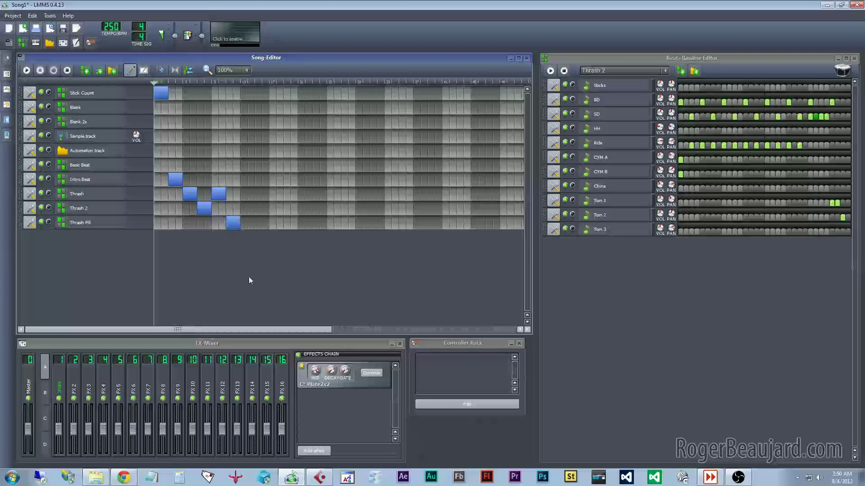
- Play Thrash Fill while adding SD hits on steps 25, 26, 30 and 32 and clearing the Ride hits on steps 25 and 26
click(84, 222)
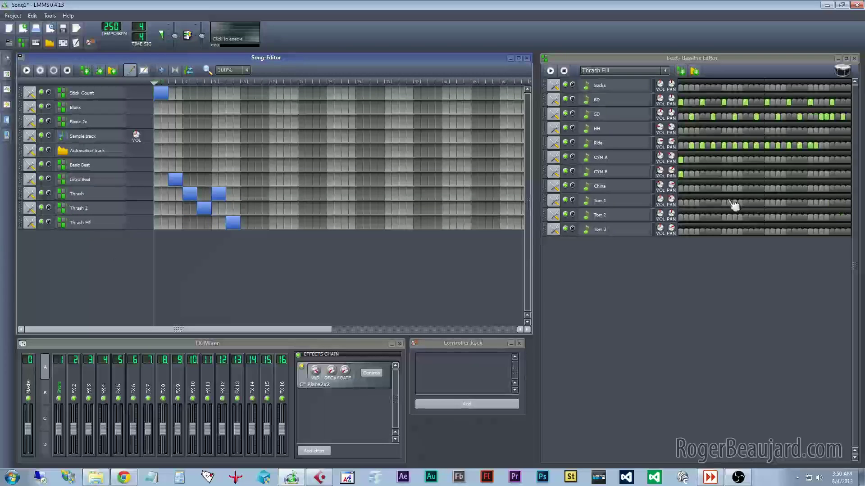
click(550, 70)
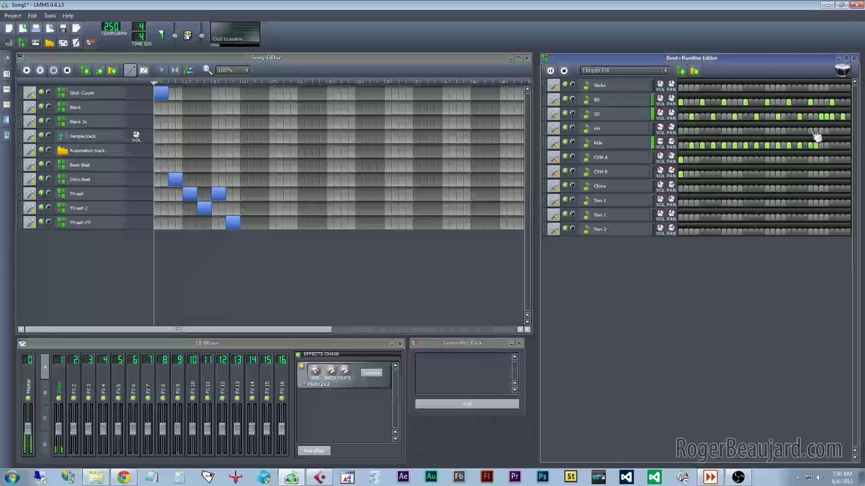
click(810, 116)
click(816, 116)
click(810, 145)
click(815, 146)
click(836, 116)
click(847, 116)
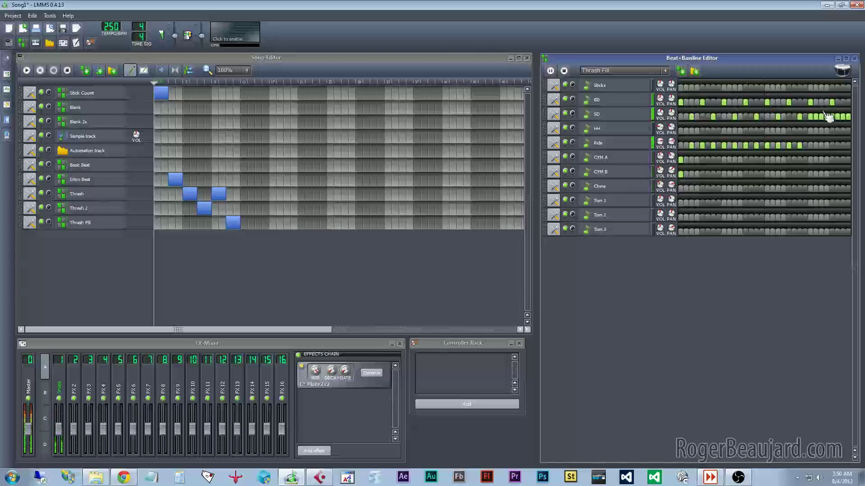
- Open the SD piano roll for Thrash Fill, lower the note volumes of steps 26 through 30 and accent step 31
double_click(828, 116)
click(828, 116)
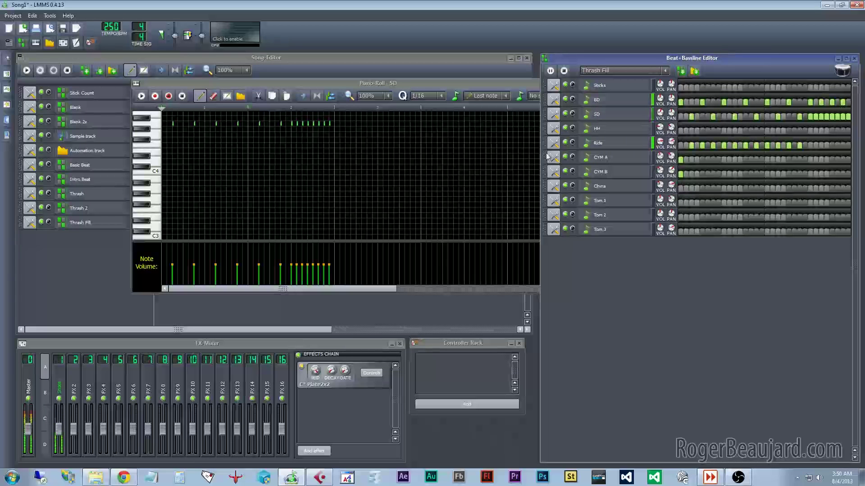
click(428, 92)
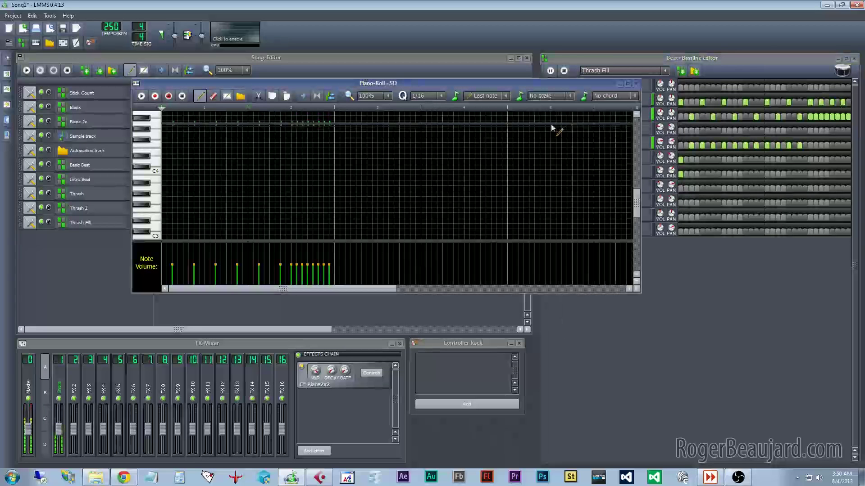
click(827, 110)
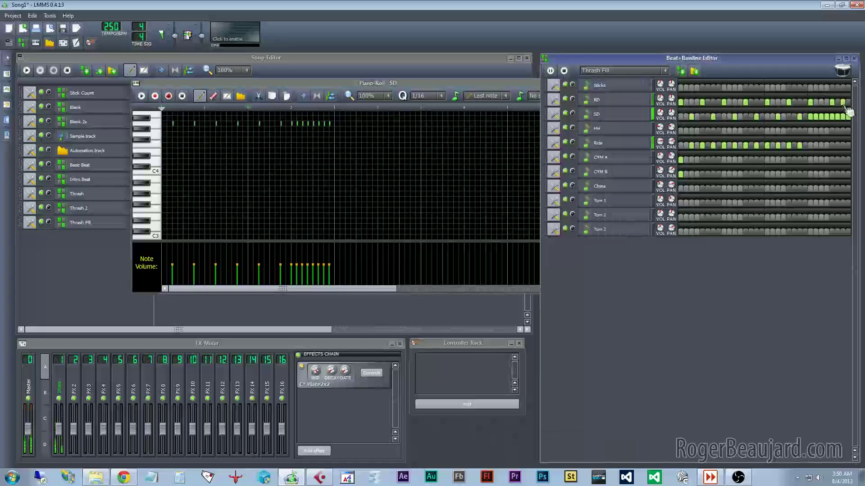
click(390, 86)
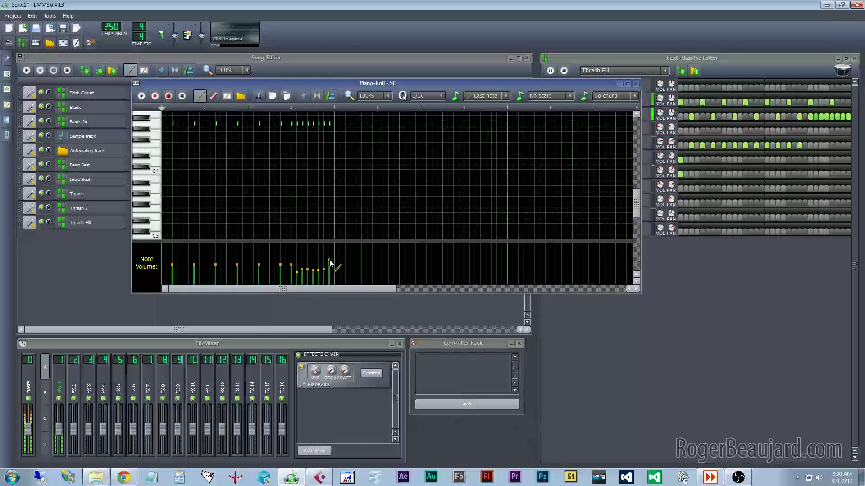
drag(324, 265, 325, 259)
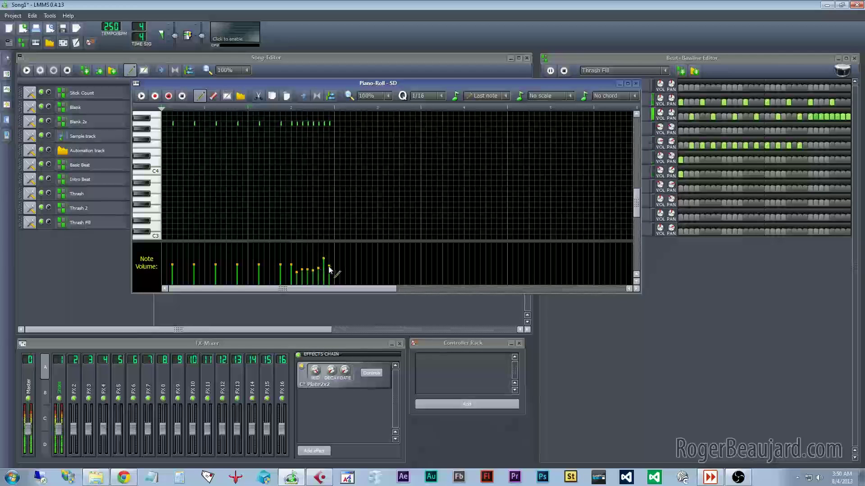
- Accent the SD hit on step 25 and alternate the following volumes, with steps 27, 29 and 31 softer
click(297, 268)
click(303, 275)
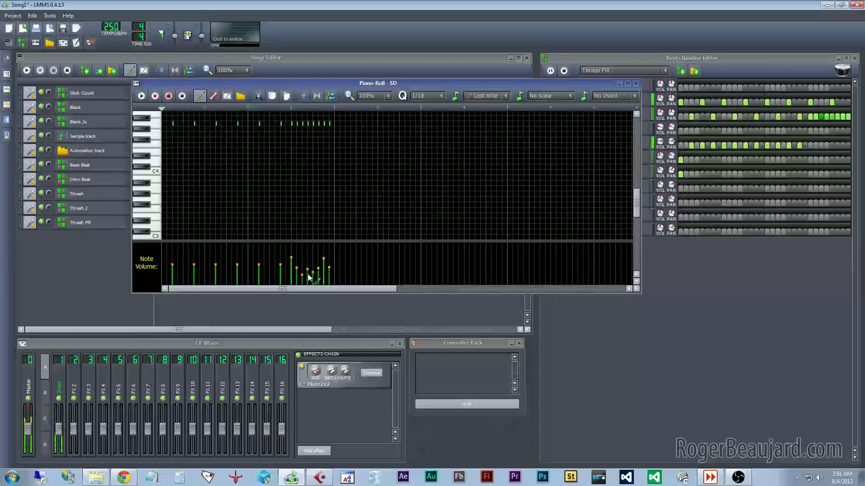
click(324, 273)
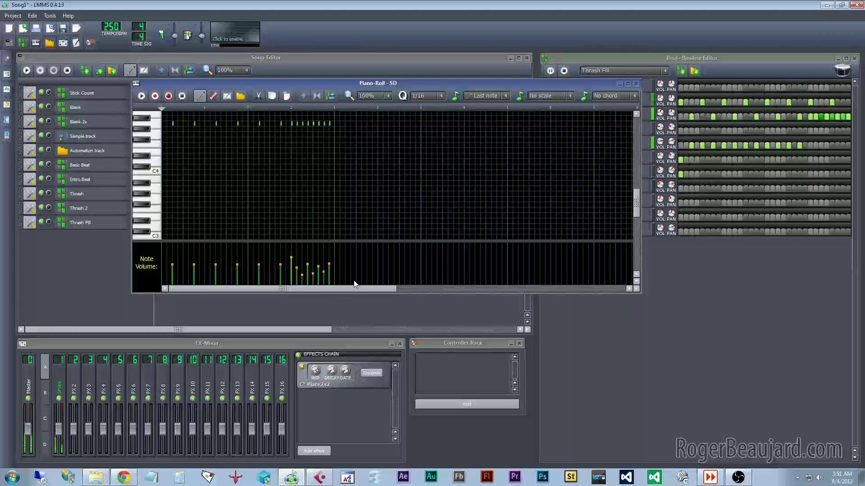
- Reverse the alternation so SD steps 27, 29 and 31 are louder than their neighbours, then close the piano roll and stop playback
mouse_move(298, 275)
mouse_down()
mouse_move(331, 275)
mouse_move(324, 266)
mouse_up()
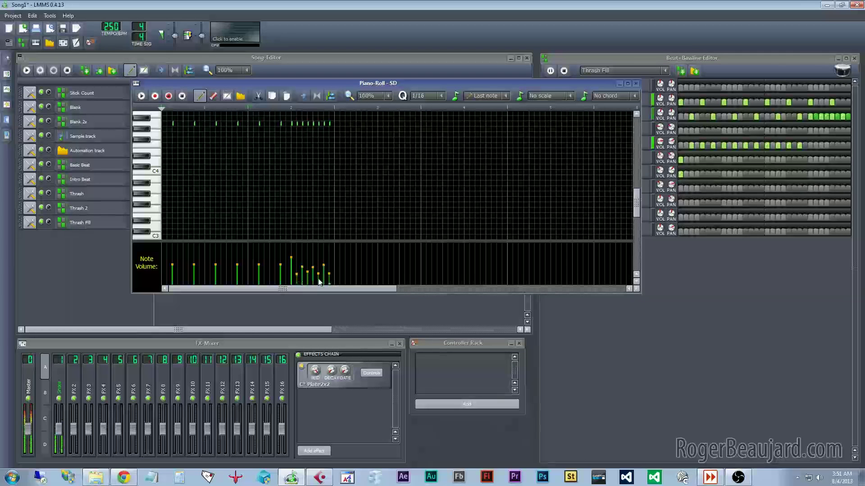
mouse_move(326, 272)
mouse_down()
mouse_move(327, 256)
mouse_move(328, 273)
mouse_up()
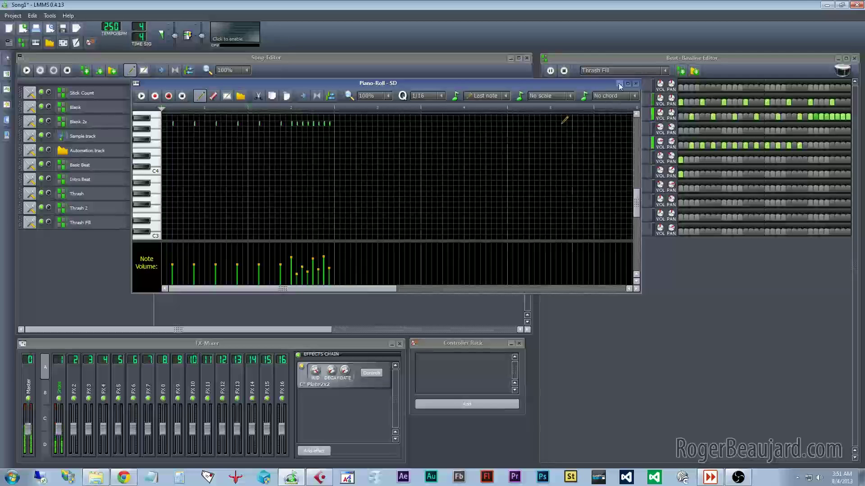
click(636, 83)
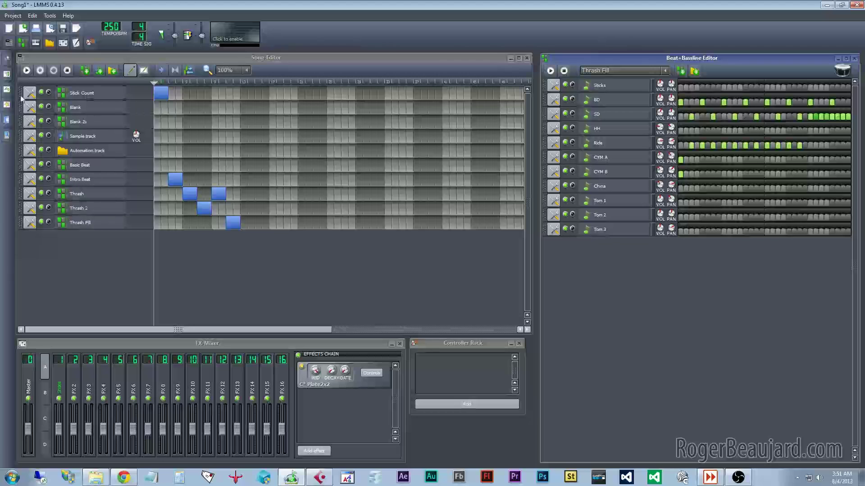
- Clone the Blank 2x track and rename the copy as Grind
click(90, 129)
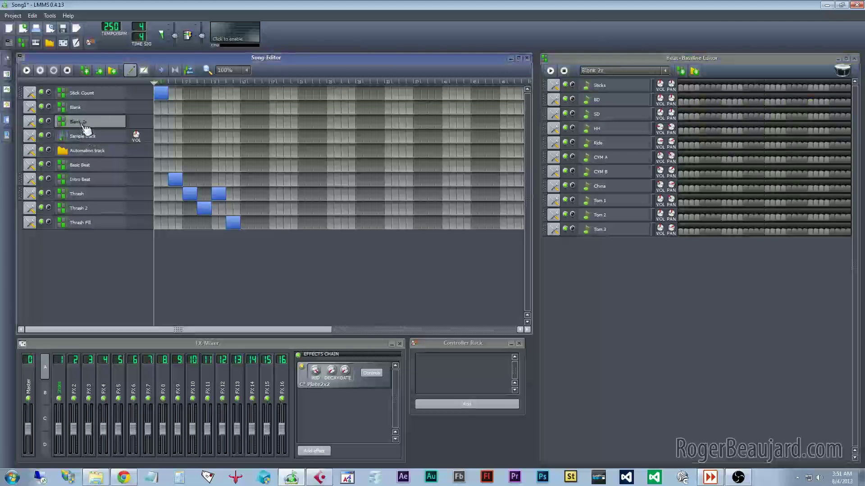
click(30, 122)
click(47, 135)
click(89, 238)
double_click(89, 239)
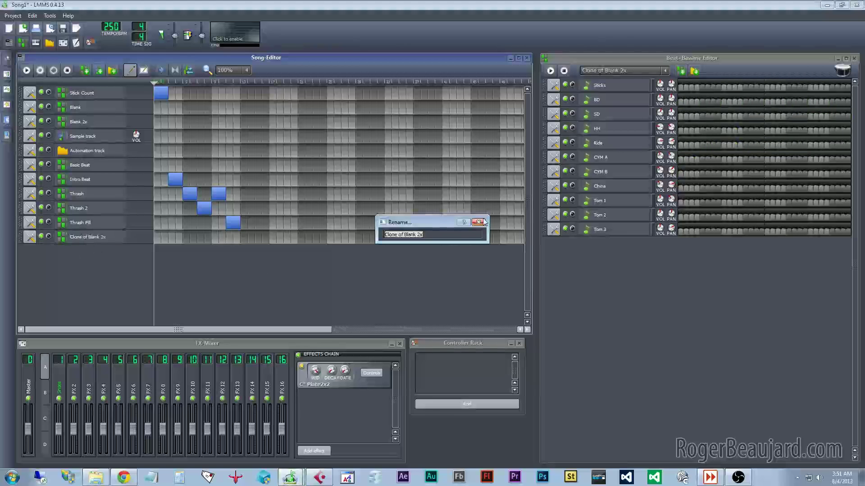
text(Grind)
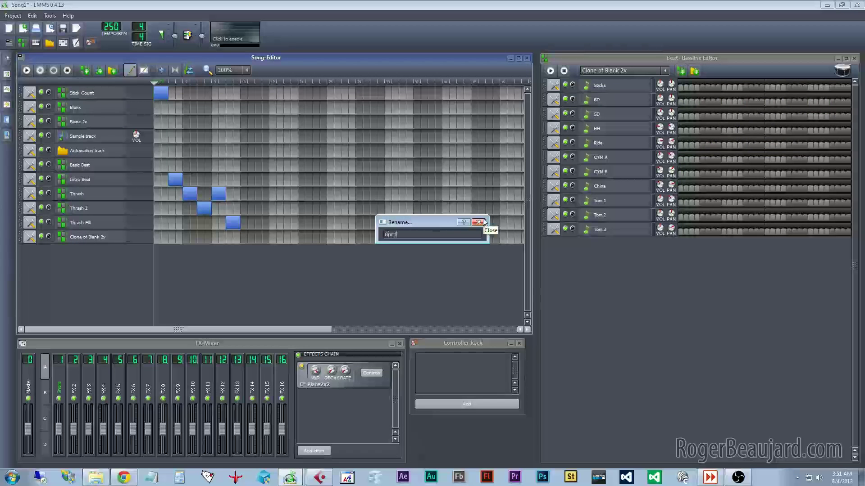
click(478, 222)
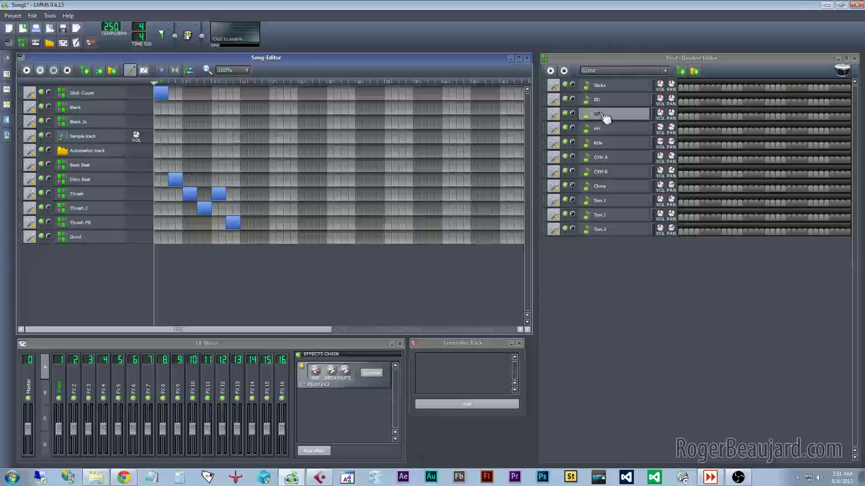
- Program BD hits on every odd step of the Grind pattern, from step 1 through step 31
click(681, 102)
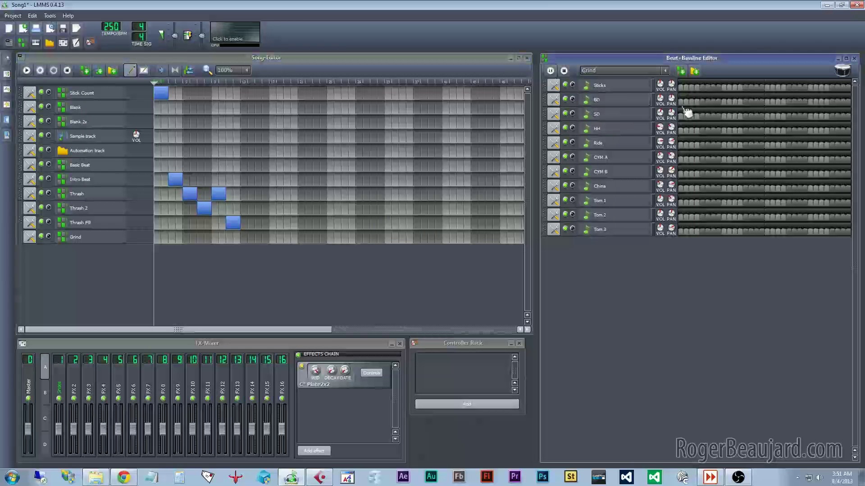
click(692, 101)
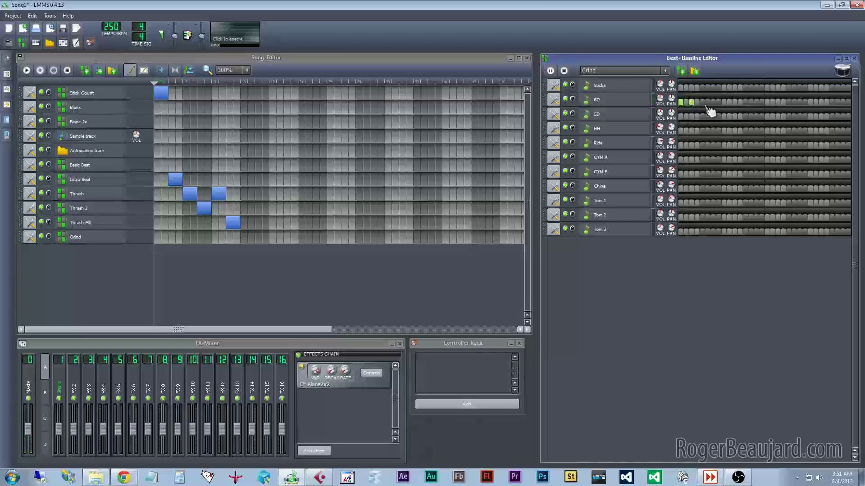
click(713, 101)
click(724, 102)
click(564, 70)
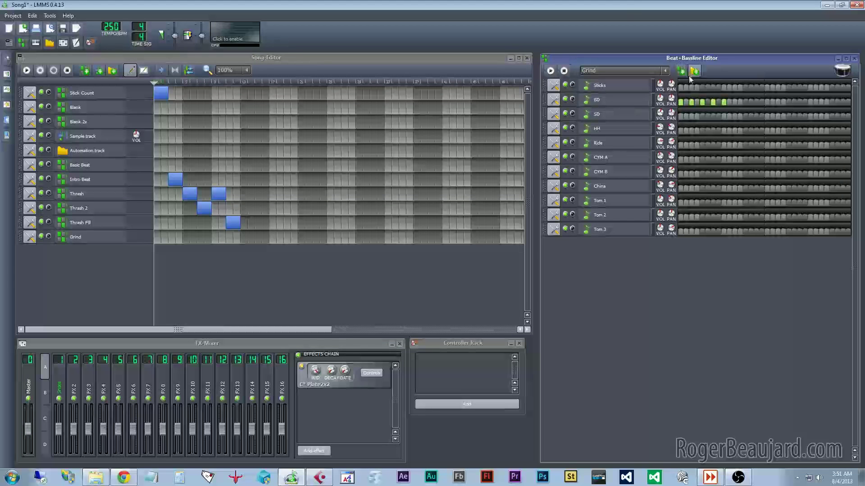
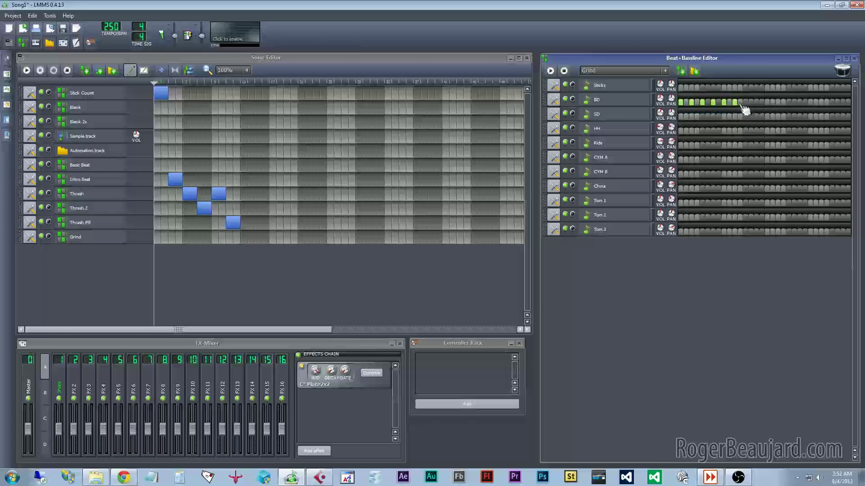
click(746, 103)
click(756, 102)
click(766, 102)
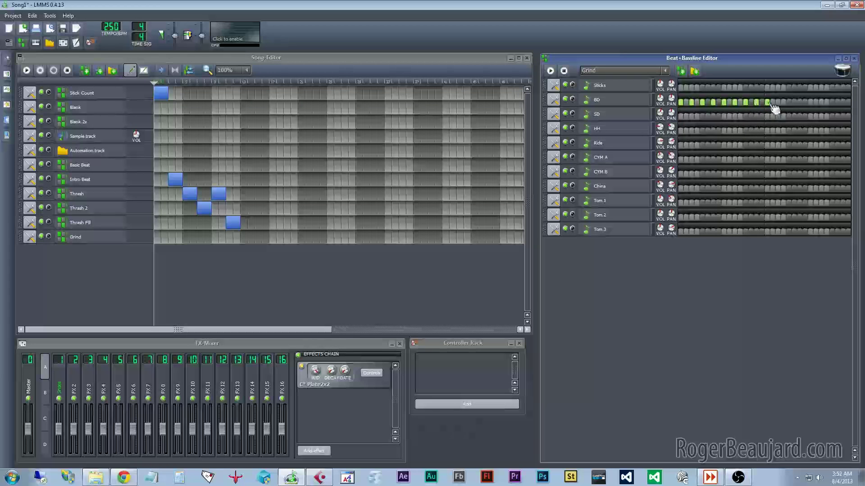
key(space)
click(789, 103)
click(800, 102)
click(810, 103)
click(821, 103)
click(832, 102)
click(843, 102)
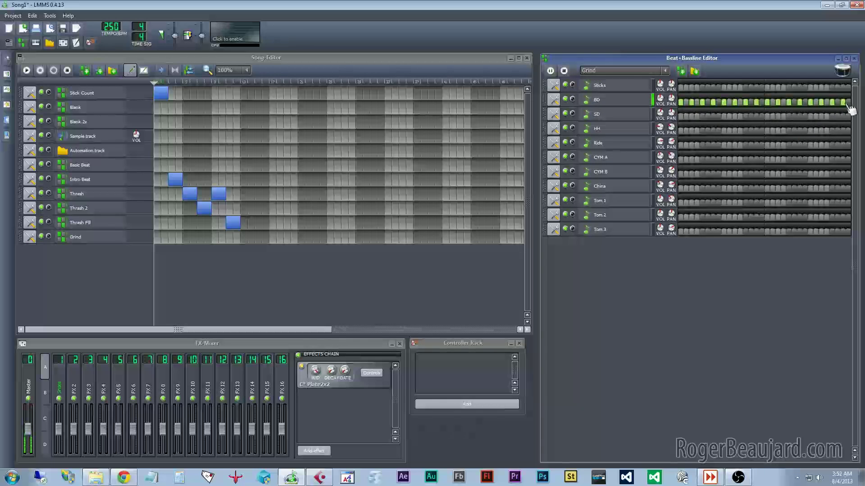
- Program SD hits on every even step of the Grind pattern, from step 2 through step 32
click(686, 116)
click(697, 117)
click(707, 117)
click(719, 116)
click(729, 116)
click(740, 116)
click(751, 116)
click(761, 116)
click(772, 116)
click(783, 116)
click(794, 116)
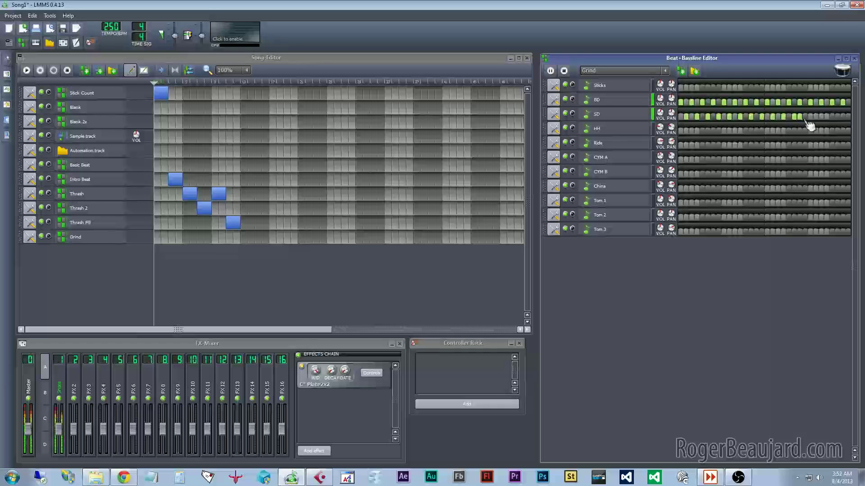
click(804, 117)
click(837, 116)
click(848, 117)
- Place CYM A and CYM B hits on step 1 and HH hits on odd steps 5 through 13
click(681, 160)
click(681, 174)
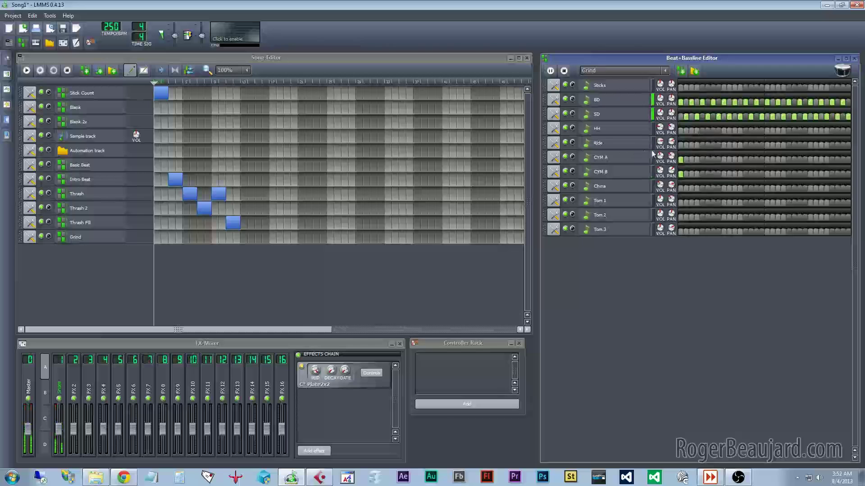
click(702, 130)
click(713, 131)
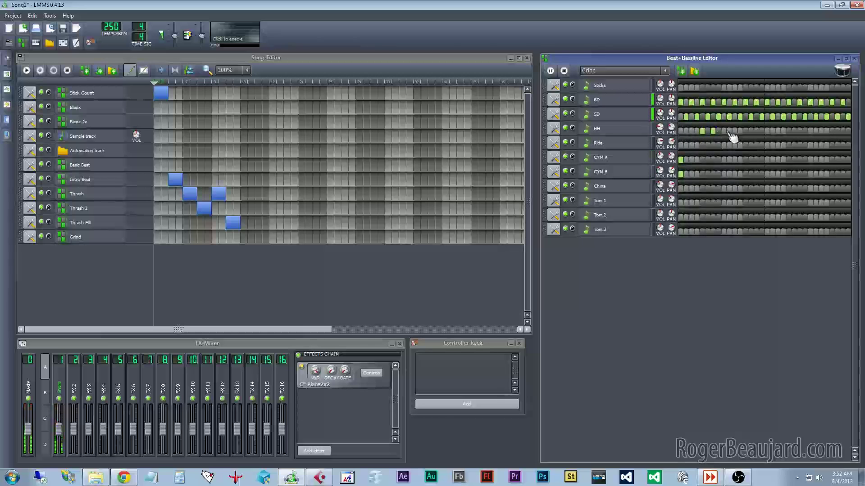
click(724, 131)
click(734, 130)
click(745, 130)
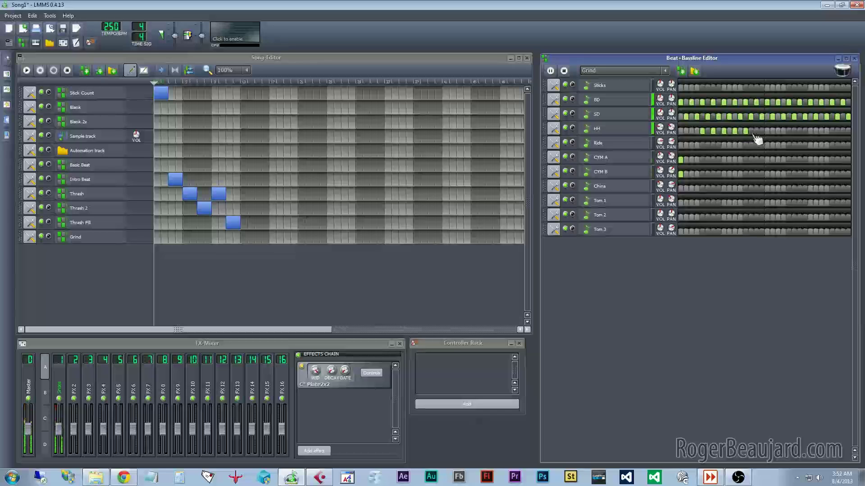
- Continue the HH hits on odd steps 15 through 29 and add an extra SD hit on step 31
click(767, 131)
click(800, 130)
click(810, 131)
click(821, 131)
click(831, 131)
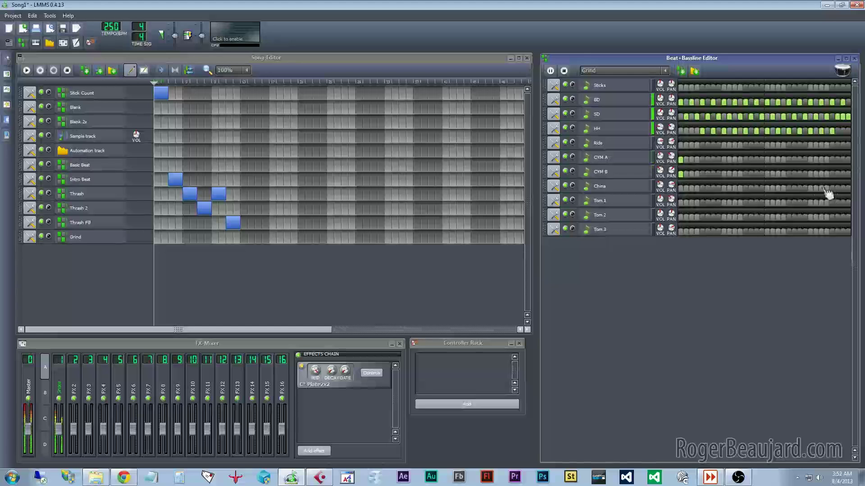
- Slightly lower the HH note volumes of steps 7 through 21 in the piano roll, then add an HH hit on step 3 and stop playback
double_click(720, 131)
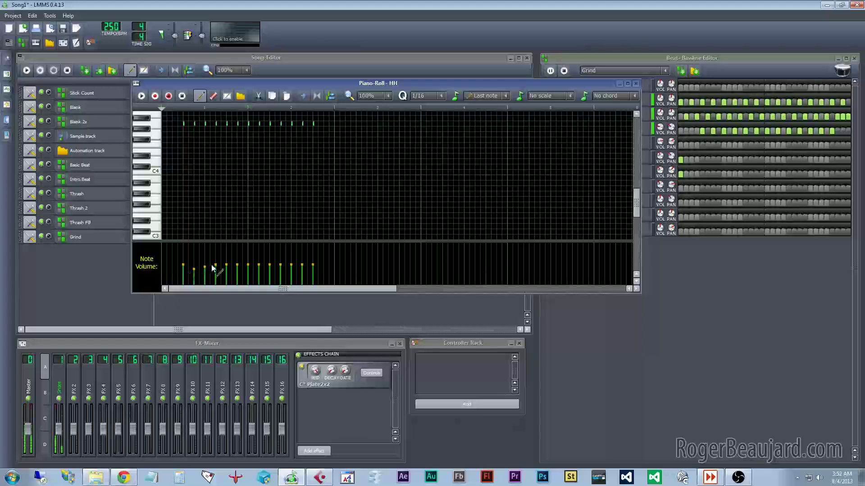
drag(226, 268, 270, 269)
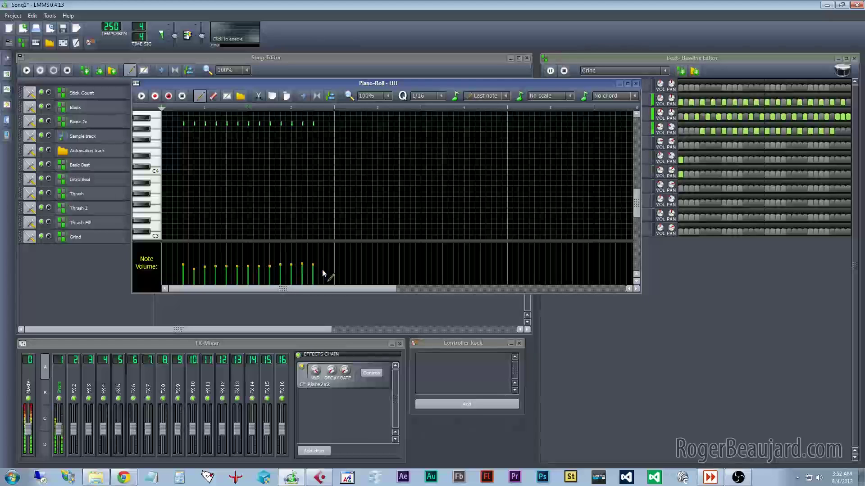
click(635, 83)
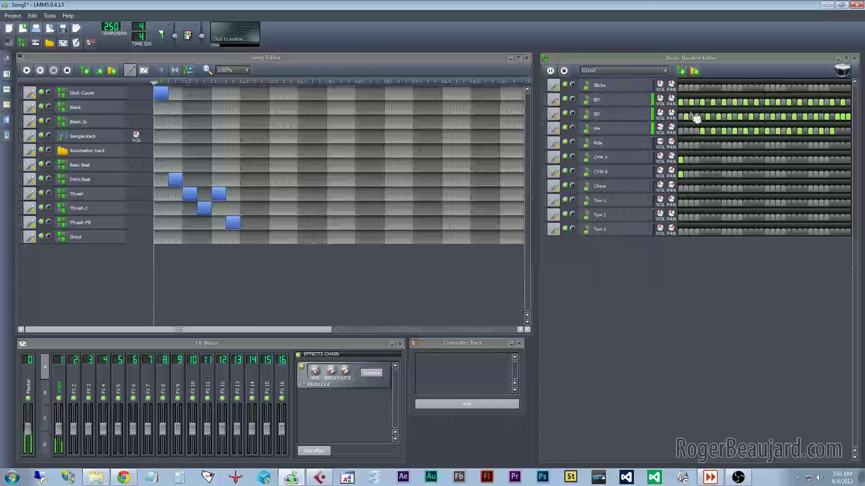
click(692, 130)
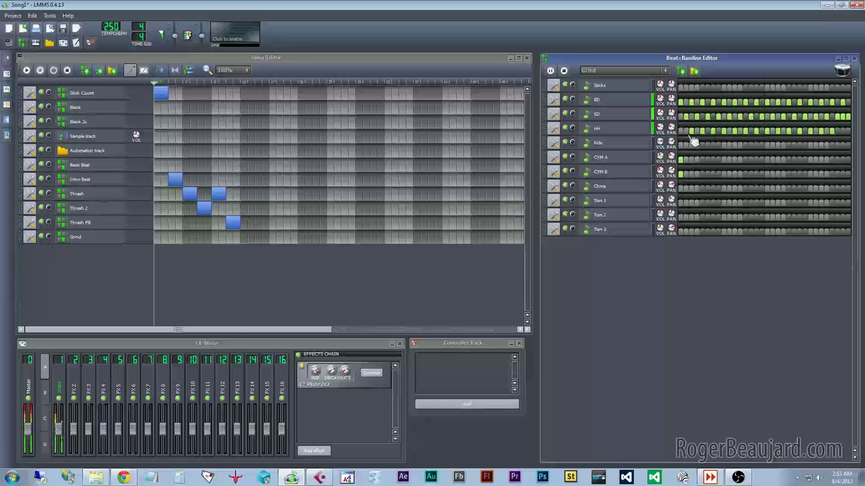
click(563, 70)
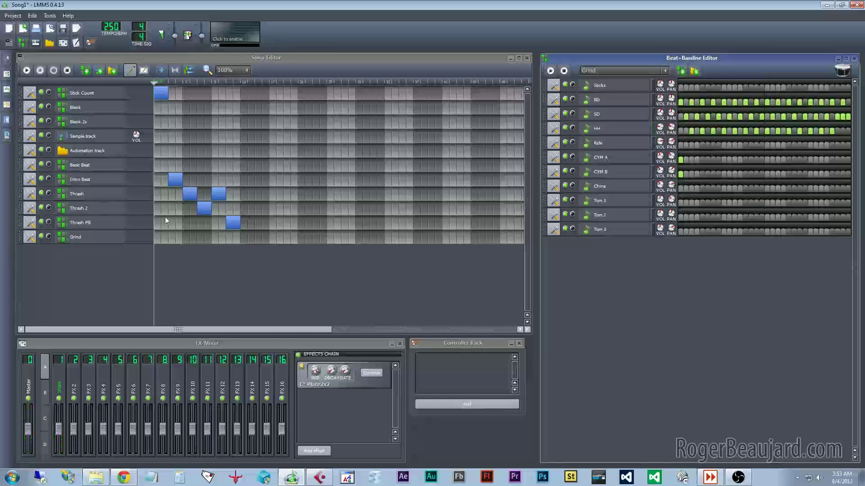
- Accent the BD notes on steps 1 and 17 in the Grind piano roll, then close it and replay the pattern
click(551, 71)
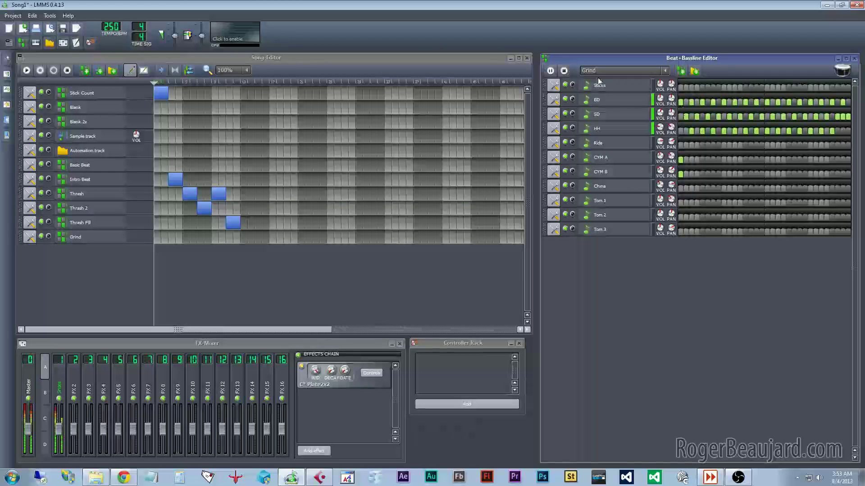
click(550, 70)
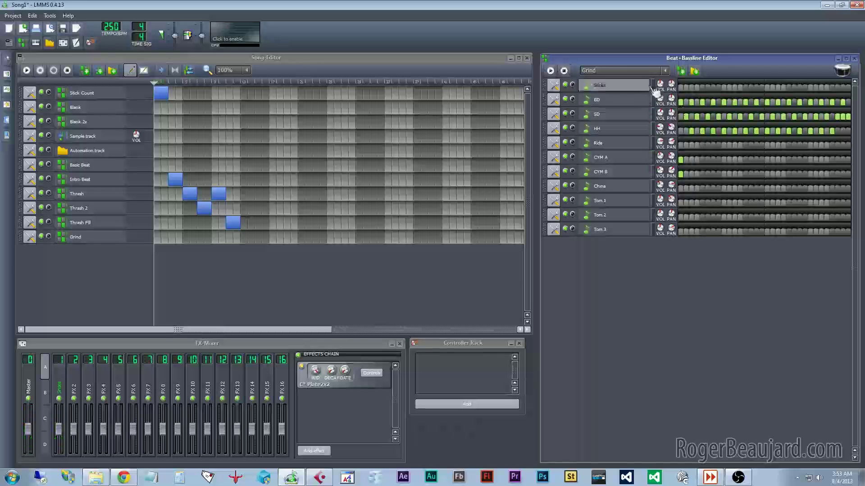
click(550, 70)
double_click(697, 100)
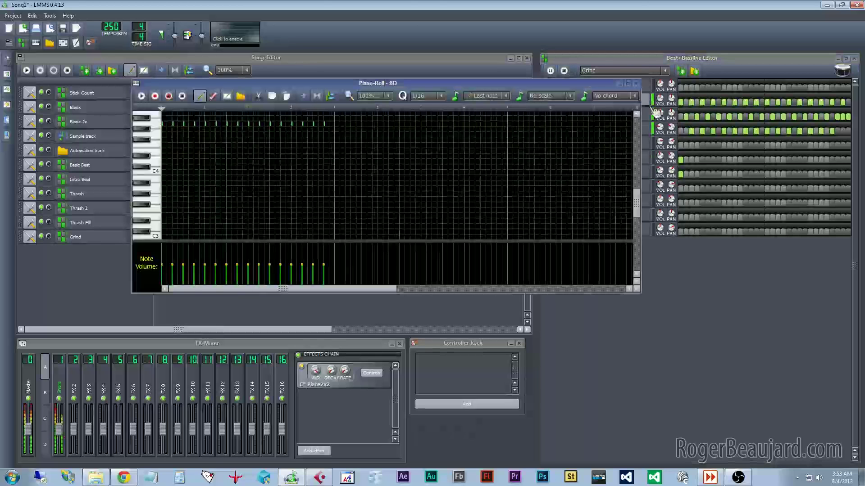
click(550, 71)
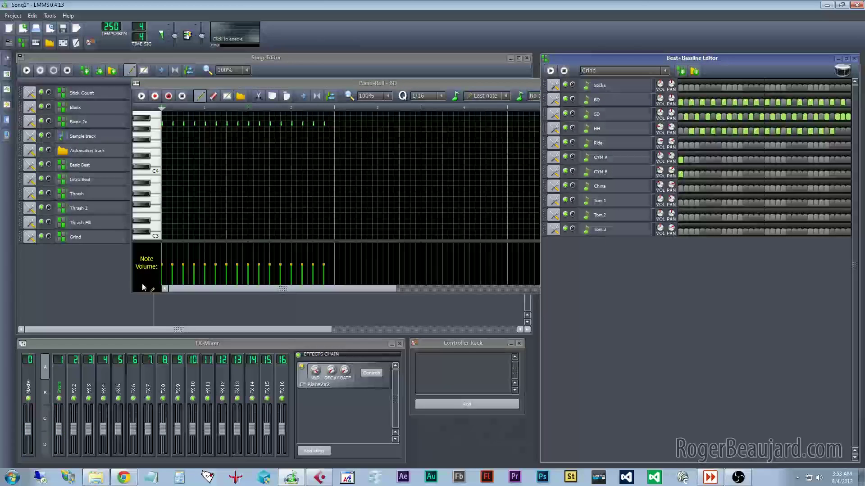
click(163, 264)
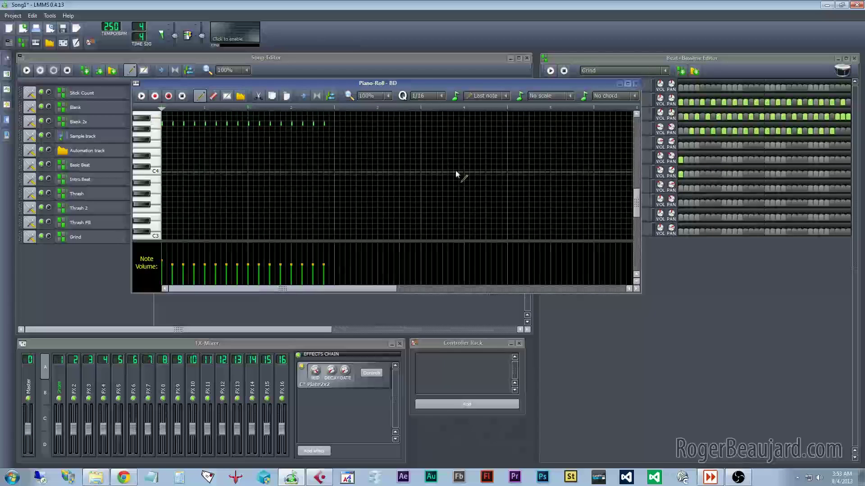
click(248, 258)
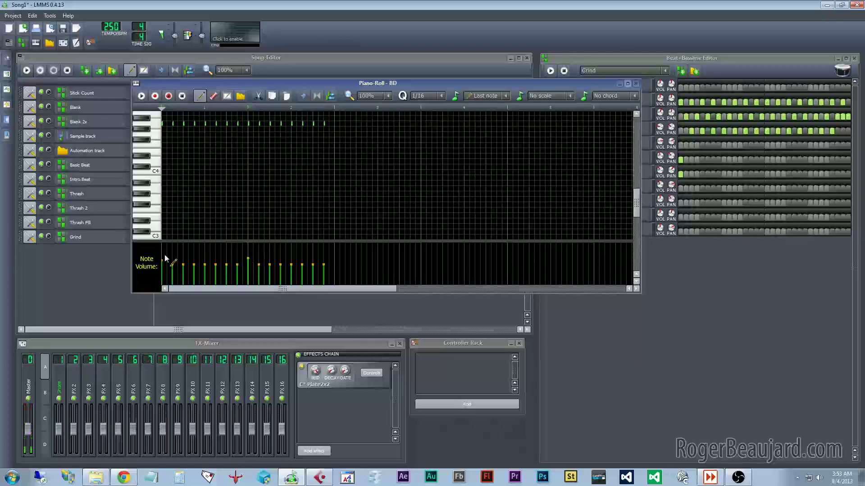
click(248, 260)
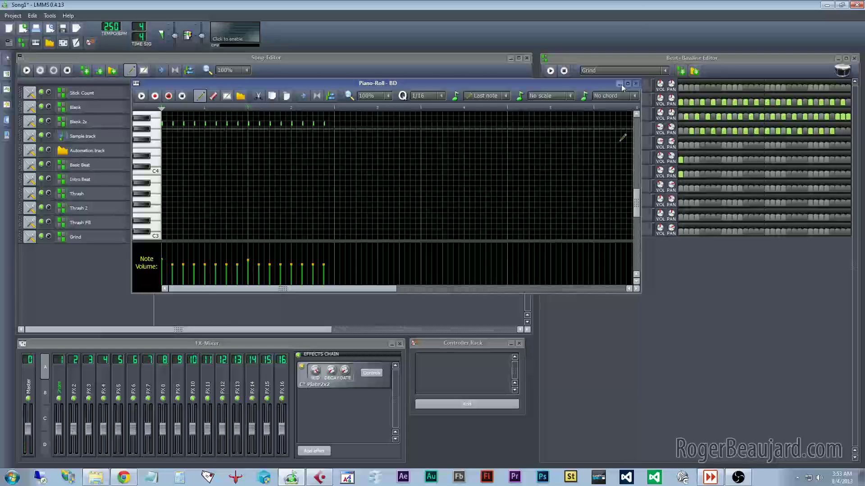
click(636, 84)
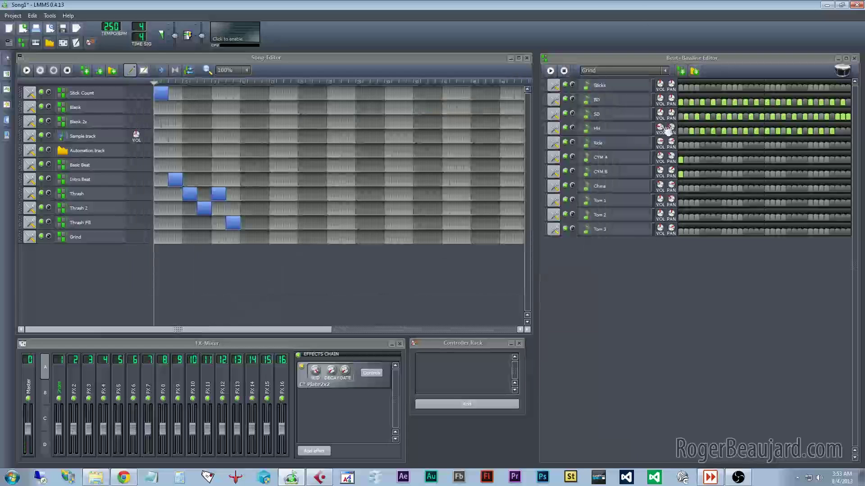
click(565, 71)
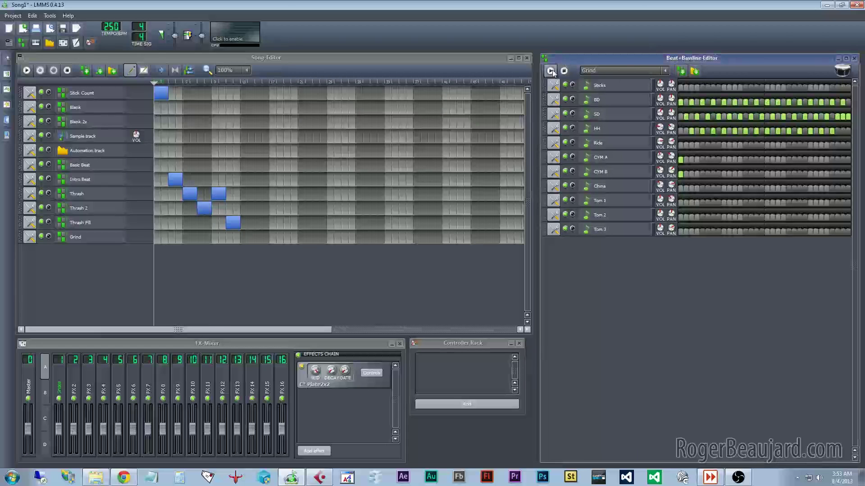
click(551, 72)
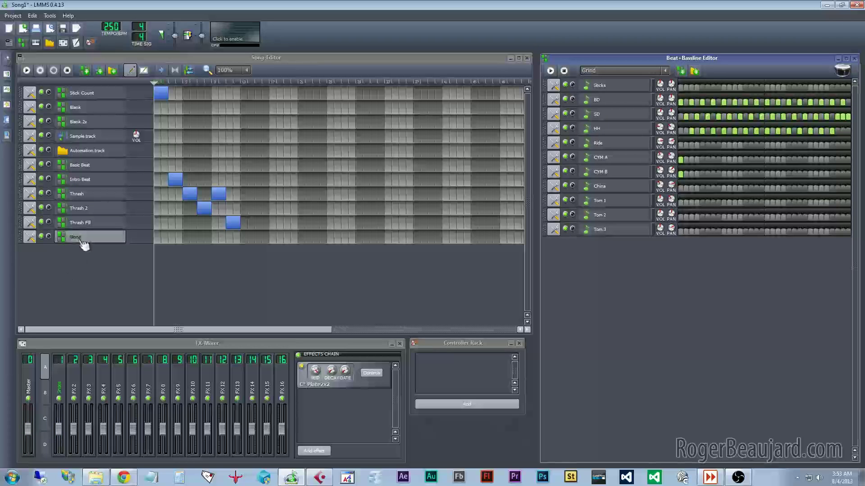
- Clone the Grind track twice
click(30, 237)
click(31, 252)
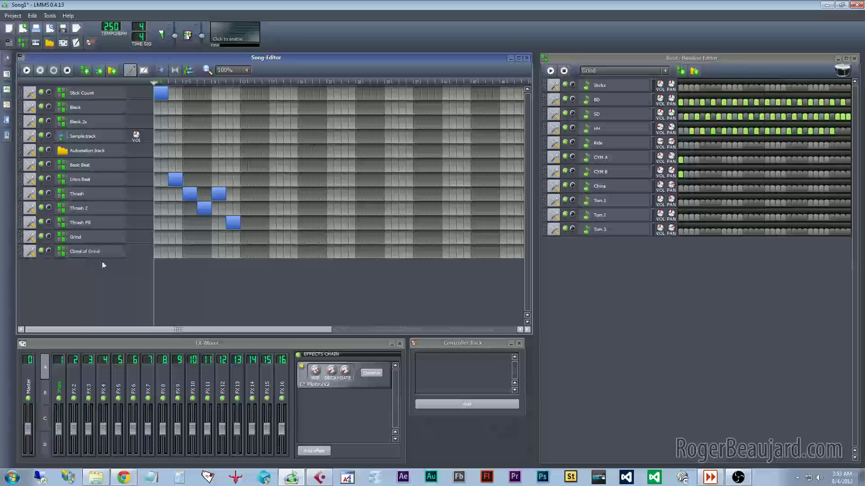
click(29, 237)
click(34, 251)
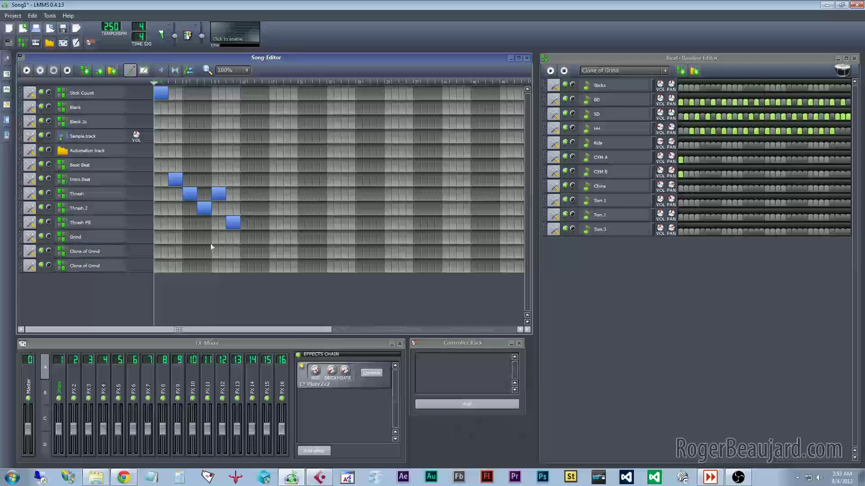
- Rename the first Grind clone as Grind 2
double_click(90, 253)
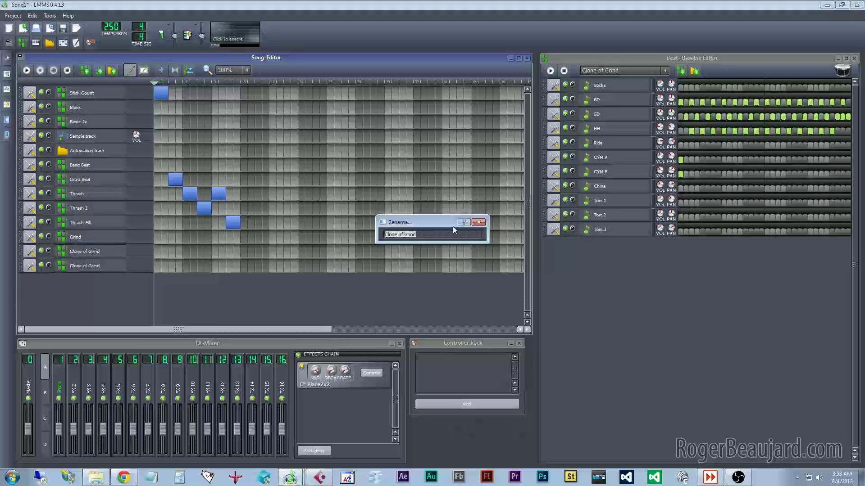
text(Grind)
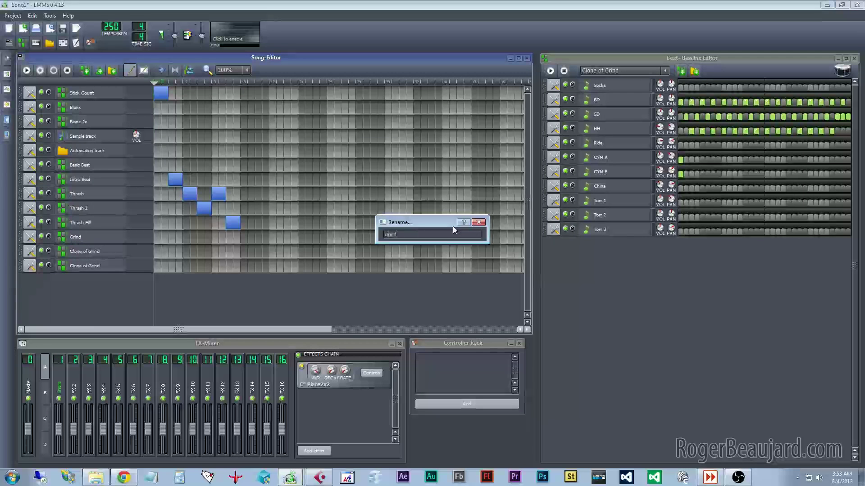
text( 2)
key(Return)
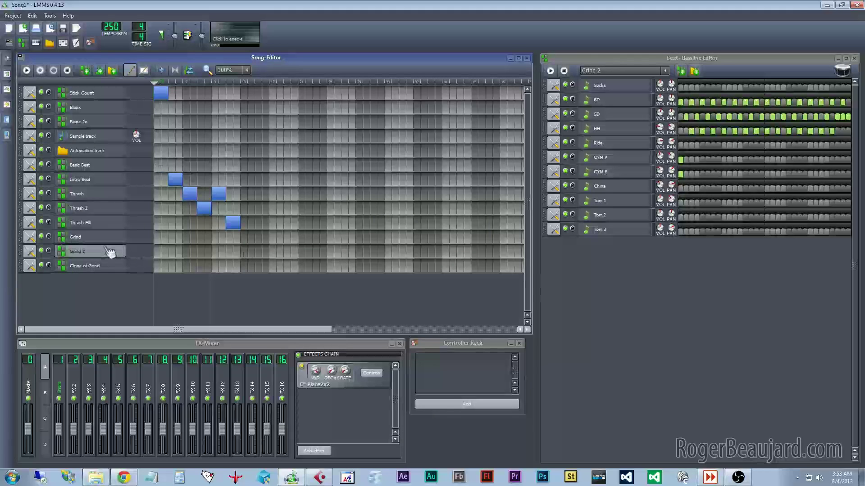
- Arrange blocks end to end after the Thrash Fill block in the order Grind, Grind 2, Grind and Clone of Grind
click(246, 240)
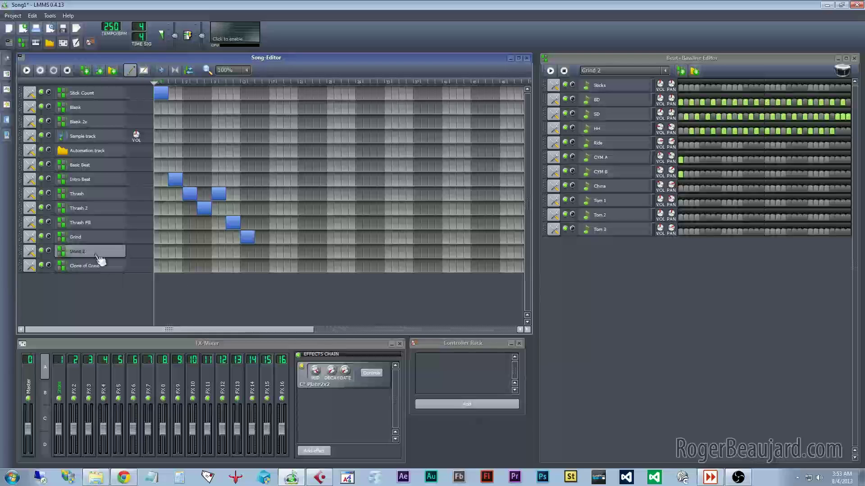
click(262, 252)
click(272, 239)
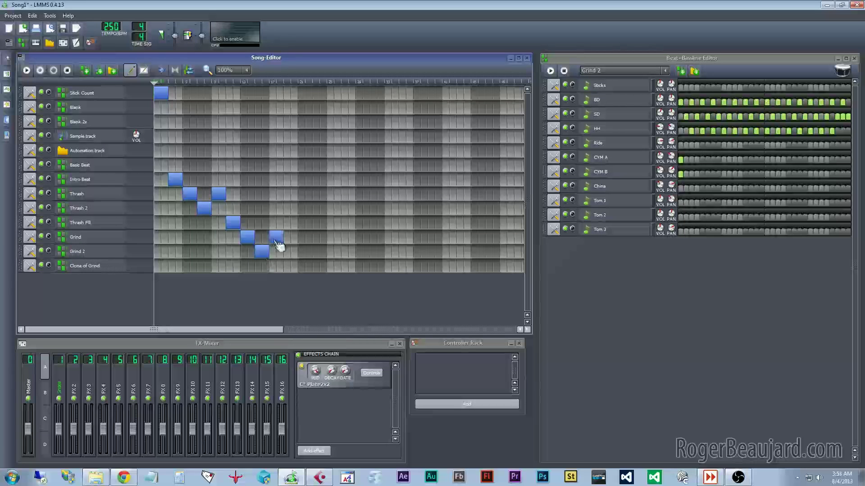
click(297, 266)
drag(297, 269, 291, 270)
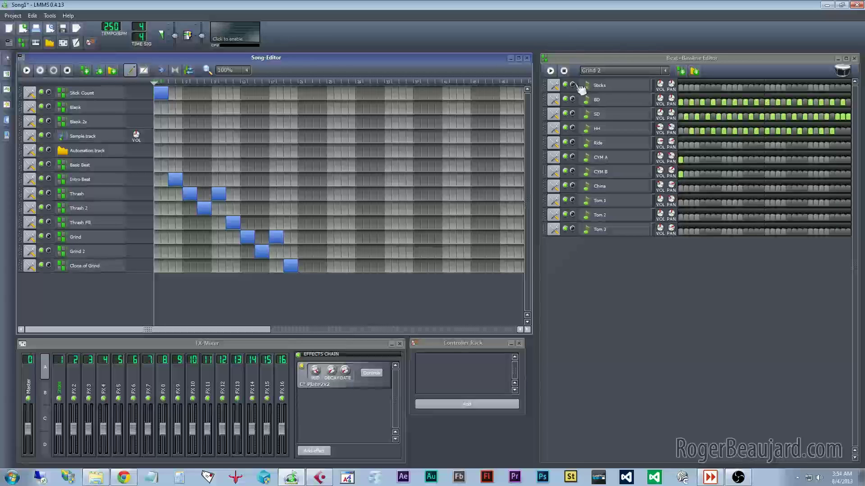
- While Grind 2 plays, clear its HH notes from step 25 on, add an SD note on step 25 and clear all SD notes after it
click(550, 70)
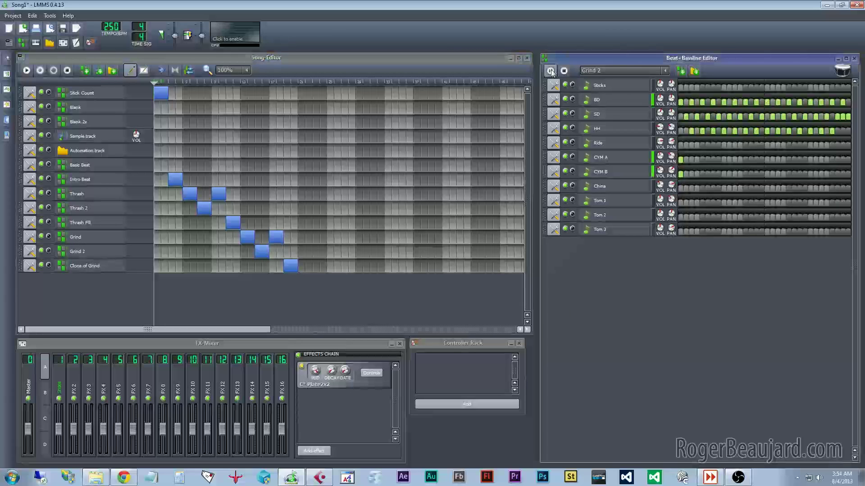
click(831, 131)
click(821, 131)
click(810, 131)
click(805, 116)
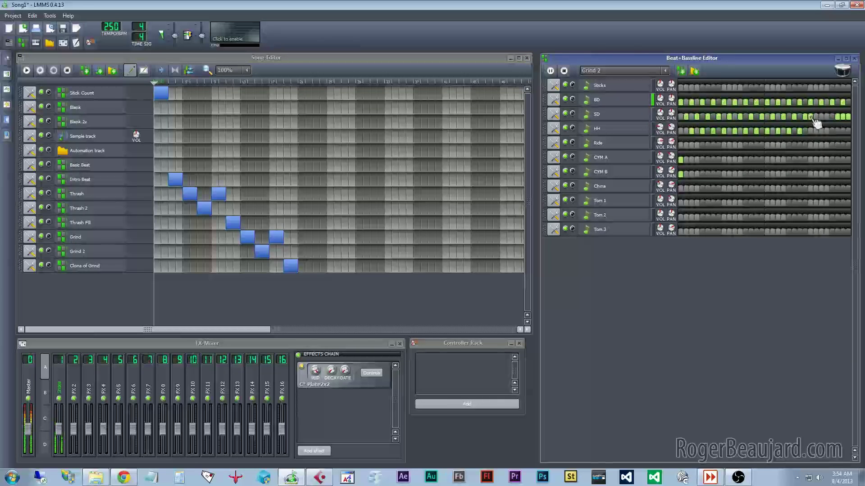
click(838, 117)
click(847, 117)
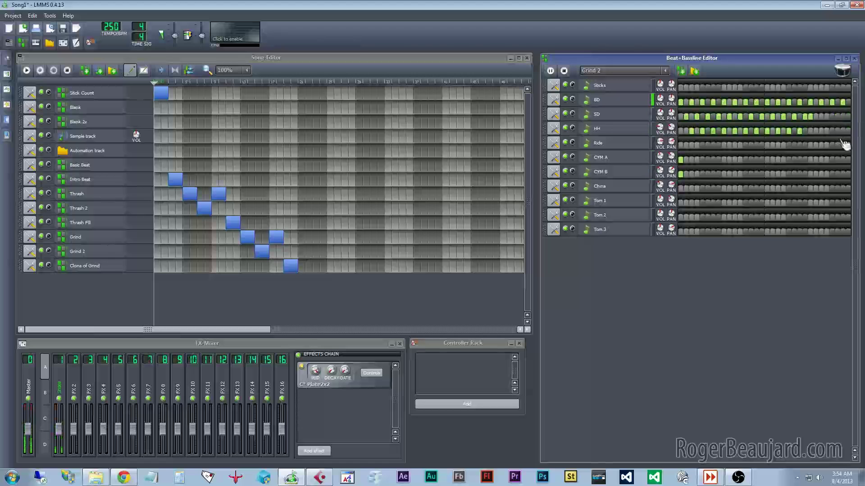
- In Grind 2, clear the BD notes on steps 27, 29 and 31, and replace the HH note on step 23 with an SD note
click(821, 101)
click(831, 102)
click(842, 102)
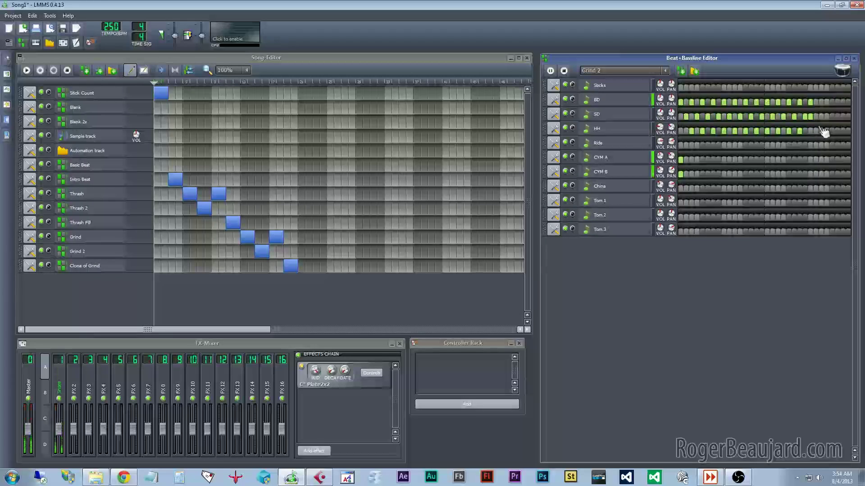
click(800, 117)
click(799, 131)
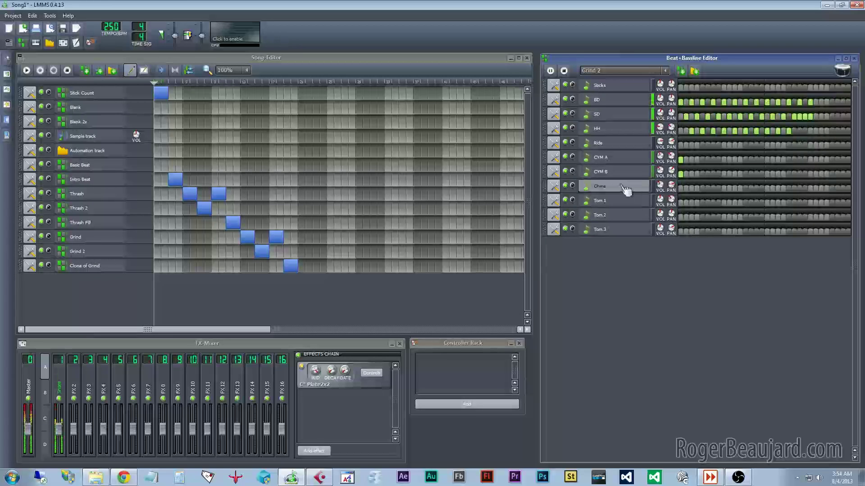
- Add simultaneous Tom 2 and Tom 3 hits on step 29 of Grind 2, leaving Tom 1 empty
click(831, 203)
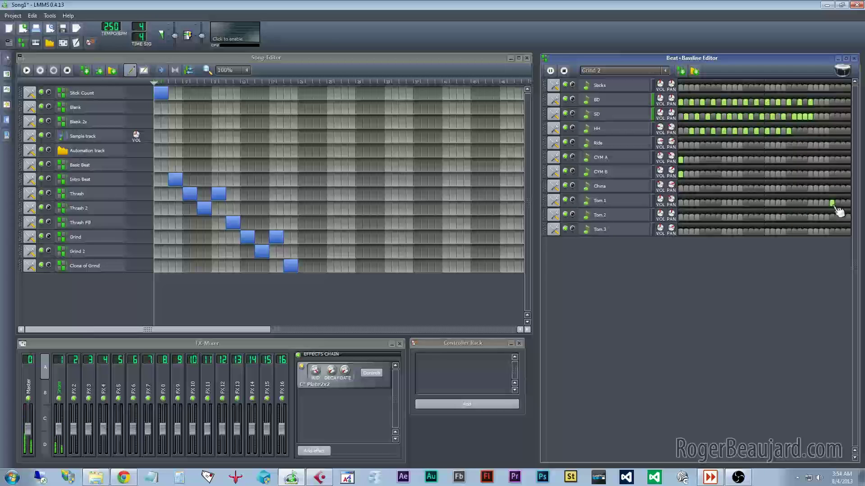
click(831, 232)
click(831, 203)
click(831, 217)
- Try BD placements near the end of Grind 2 and keep BD notes on steps 27 and 28
click(831, 102)
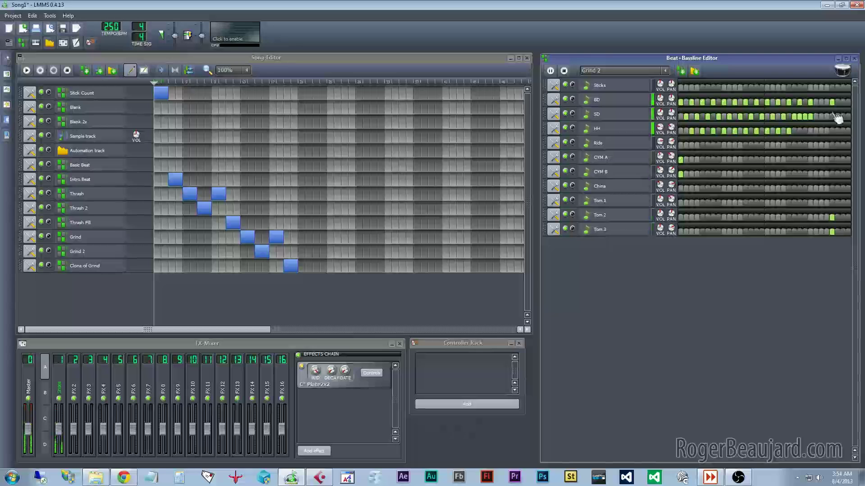
click(842, 102)
click(831, 101)
click(843, 102)
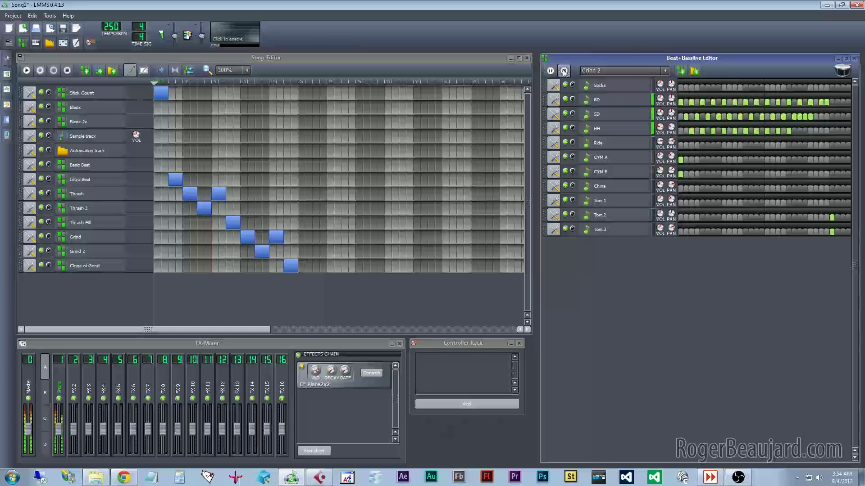
- Add Tom 2 and Tom 3 hits on step 31 of Grind 2 and stop the pattern playback
click(837, 217)
click(842, 217)
click(843, 231)
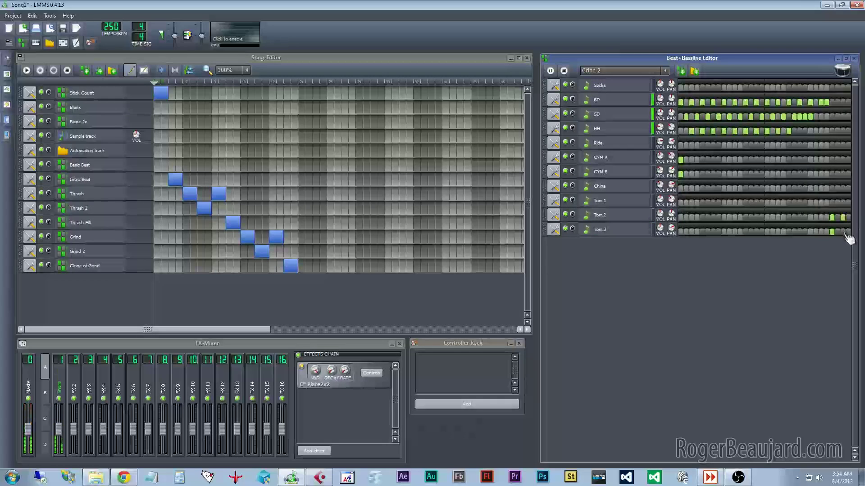
click(843, 102)
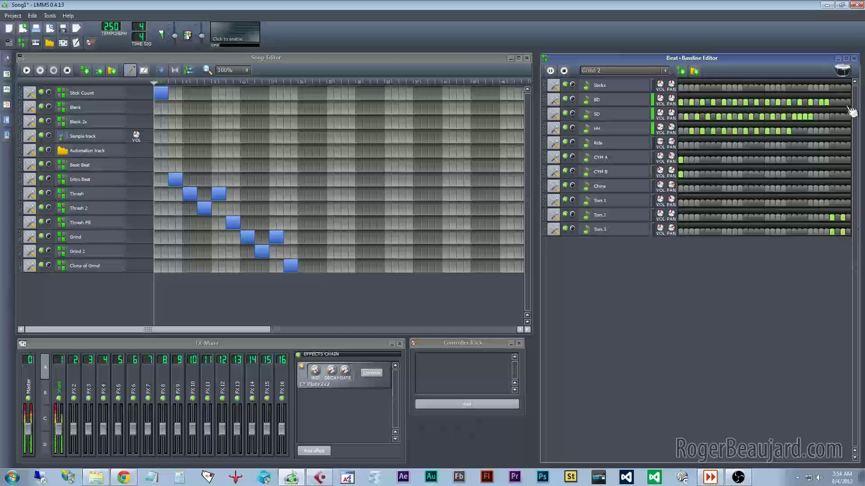
click(563, 71)
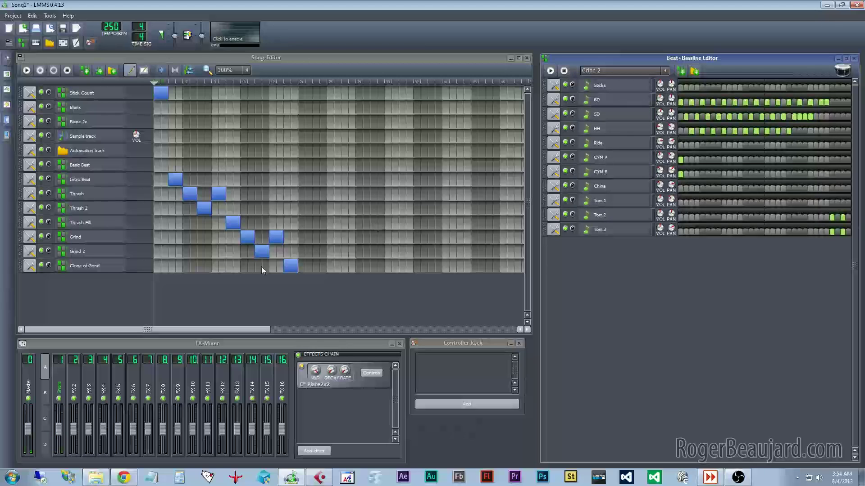
- Rename the Clone of Grind track as Grind 3
double_click(89, 267)
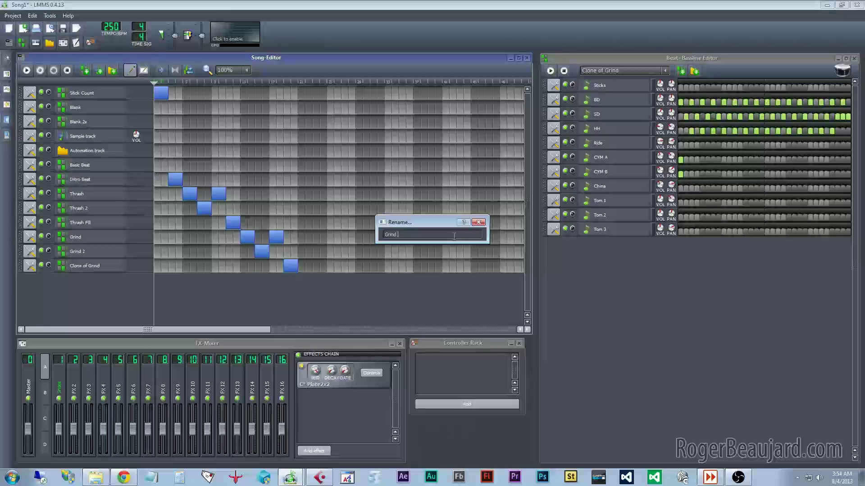
text(Grind 3)
key(Return)
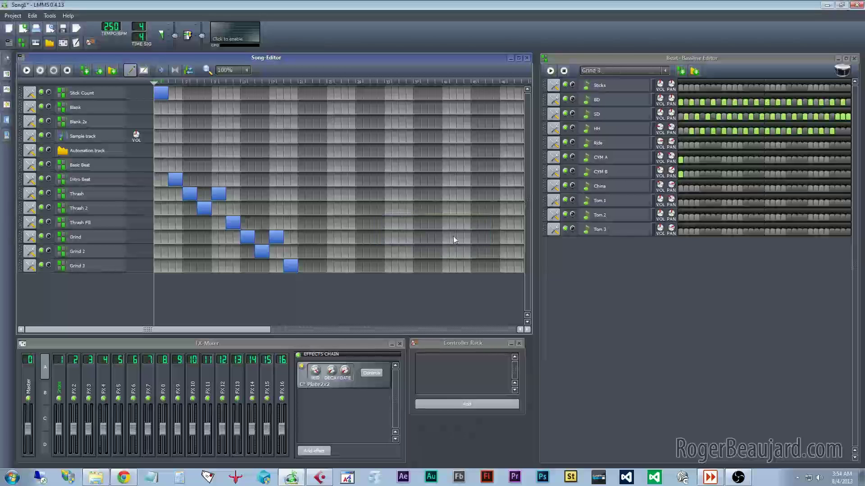
- Rename the Grind 3 track as Grind Fill
double_click(85, 267)
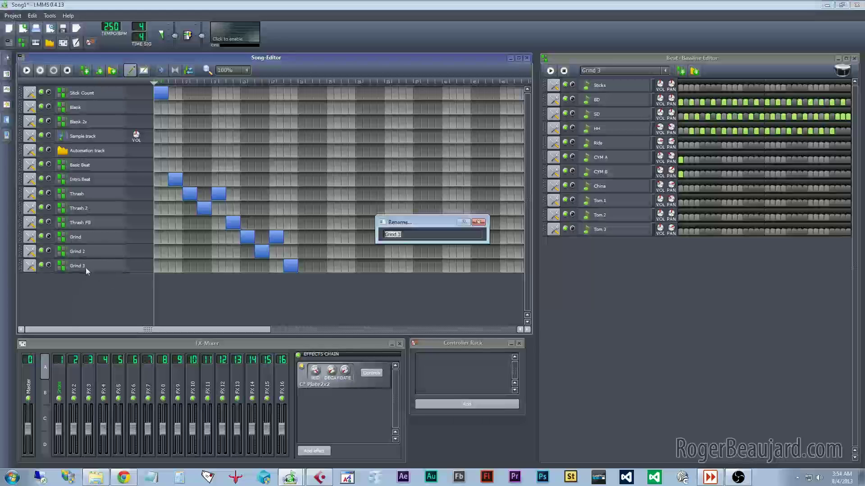
text(Grind)
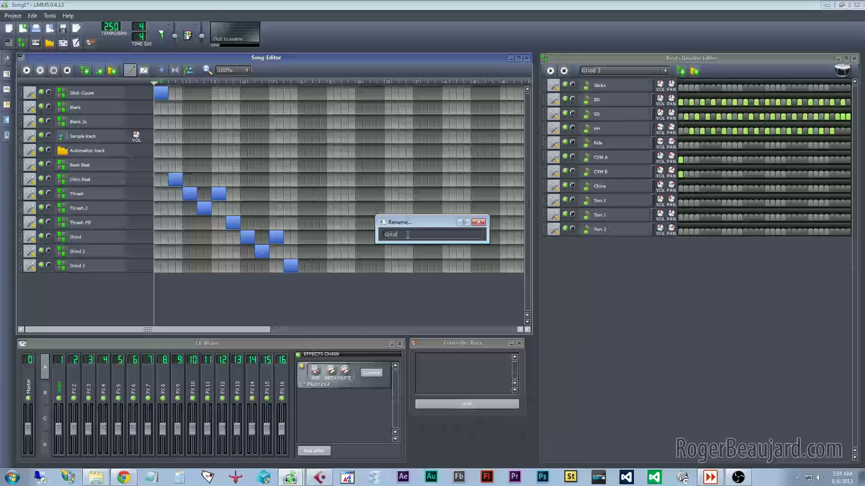
key(Return)
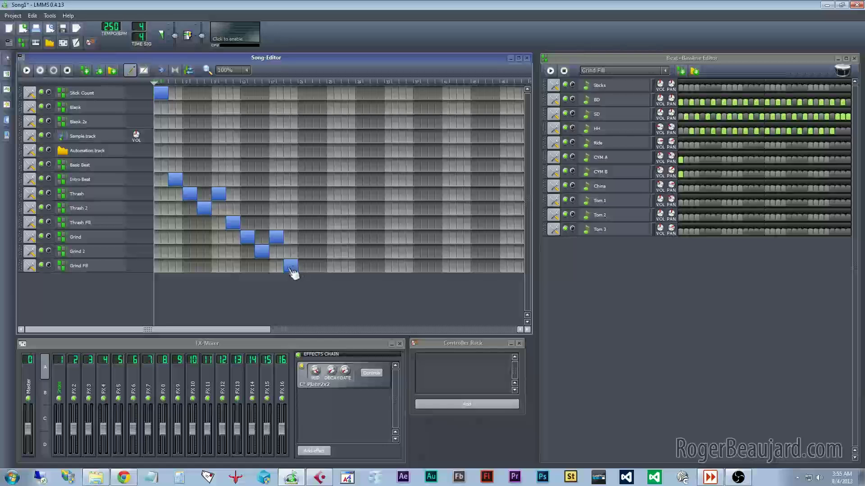
- In Grind Fill, fill in the SD row so steps 24 to 32 form a continuous roll, and clear the HH notes from step 25 on
click(821, 117)
click(831, 117)
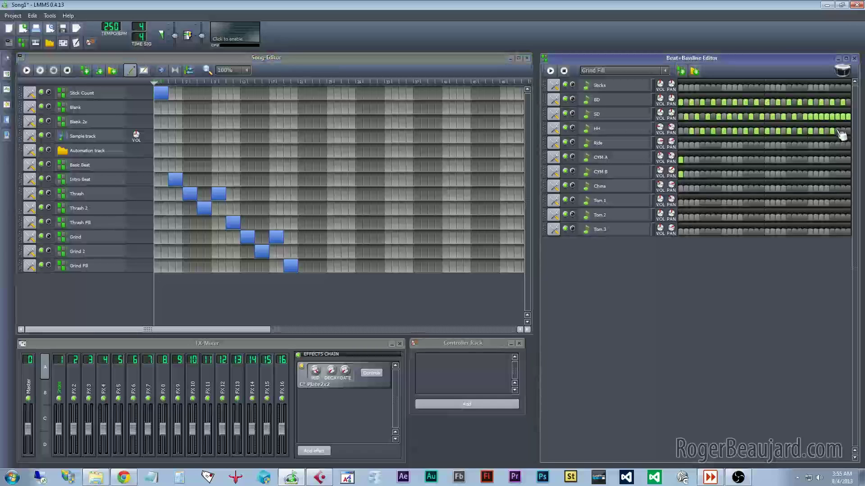
right_click(832, 132)
click(833, 131)
click(811, 131)
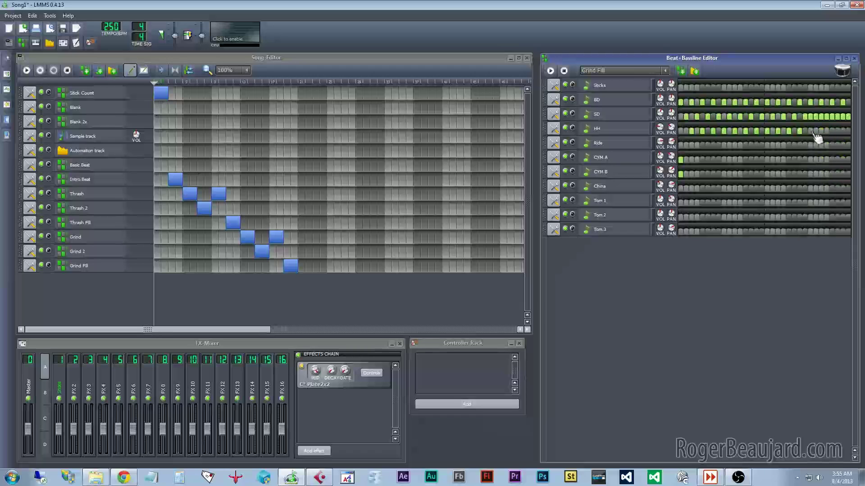
- Clear Grind Fill's BD notes on steps 27 and 31, accent those on steps 25 and 29 in the piano roll, and close it
double_click(844, 101)
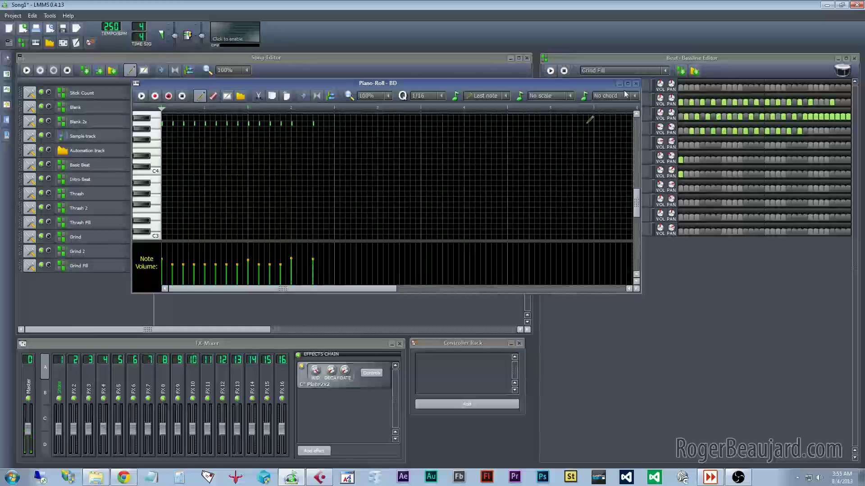
click(635, 84)
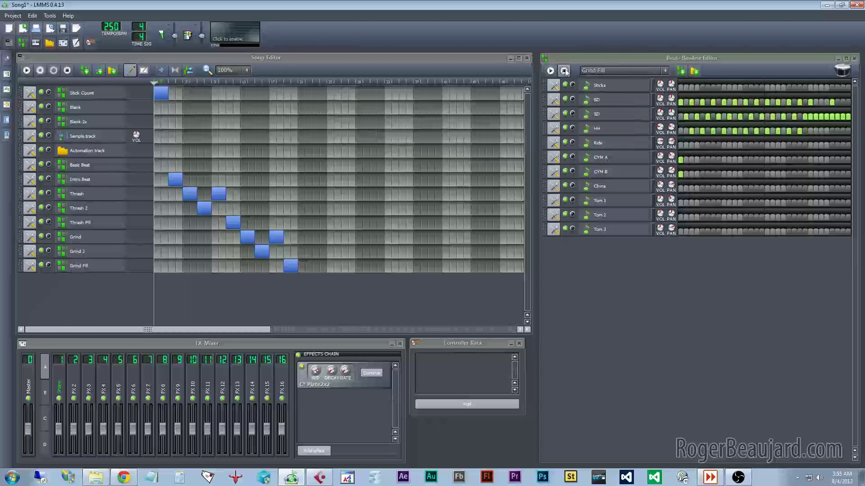
- Play Grind Fill, open its SD piano roll at 200% zoom, and lower the volume of the notes on steps 25, 27, 29 and 31
click(551, 70)
double_click(810, 116)
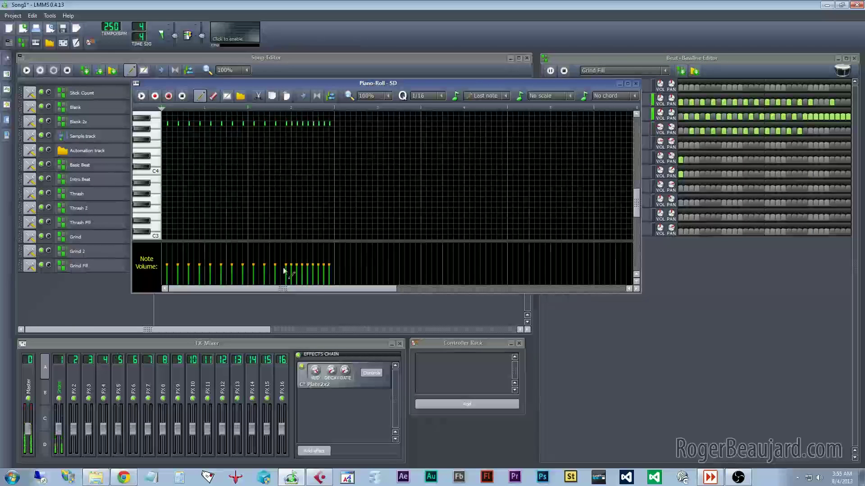
click(395, 100)
click(383, 142)
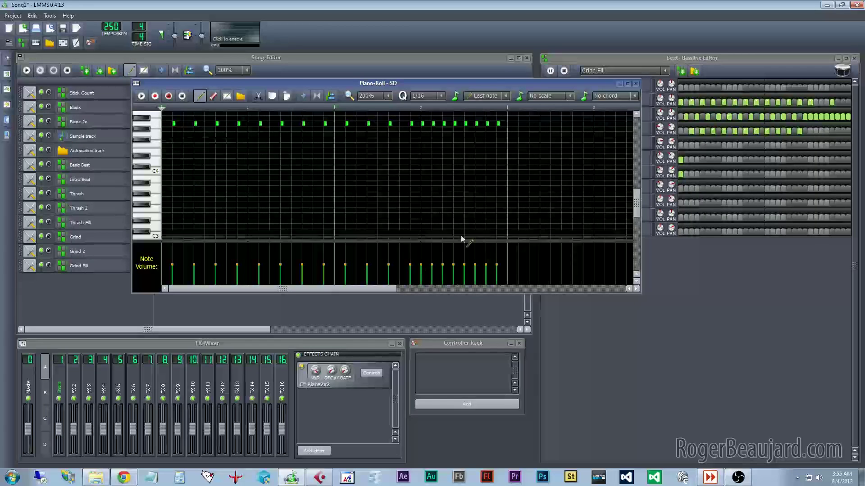
click(423, 271)
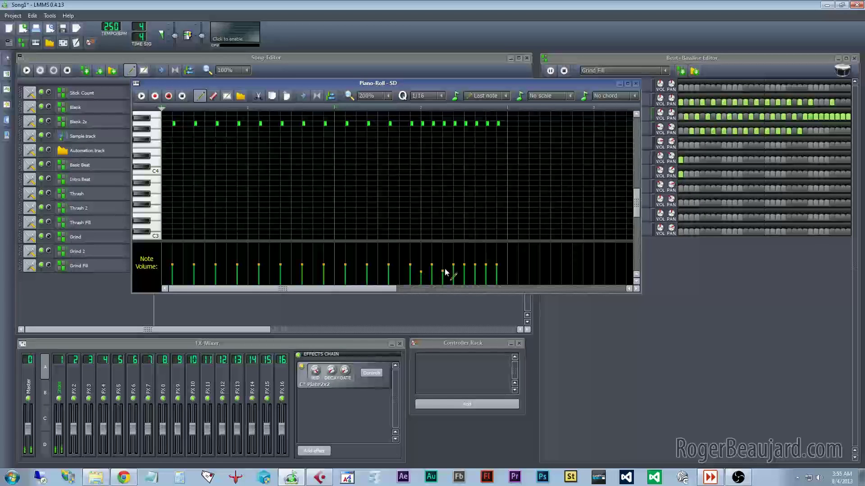
click(464, 270)
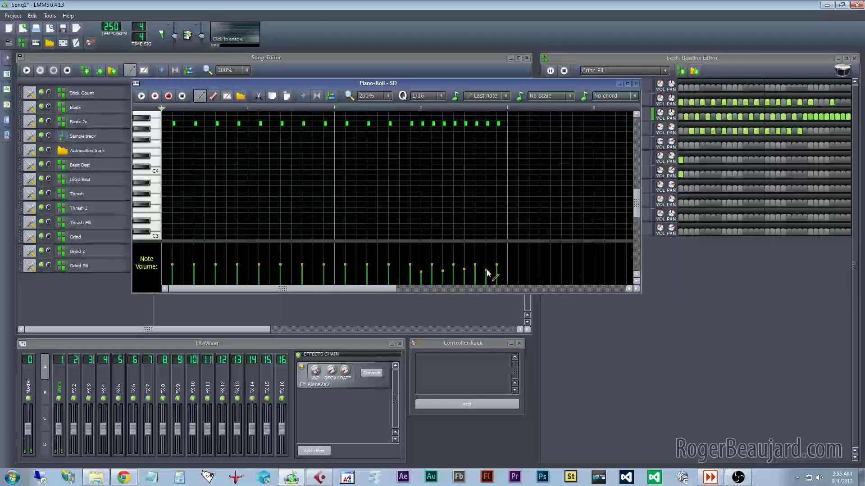
- Shape the SD roll into a crescendo by lowering the notes on steps 24 to 26 and raising steps 30 and 32, then close the piano roll
click(410, 272)
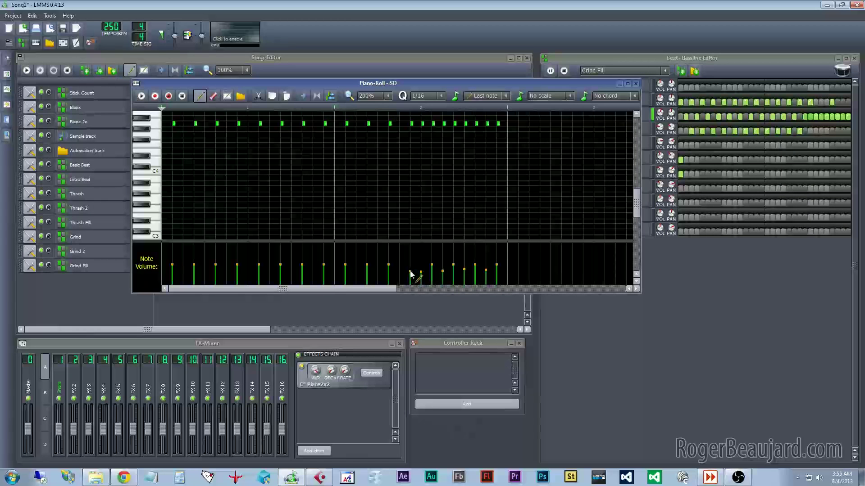
click(443, 276)
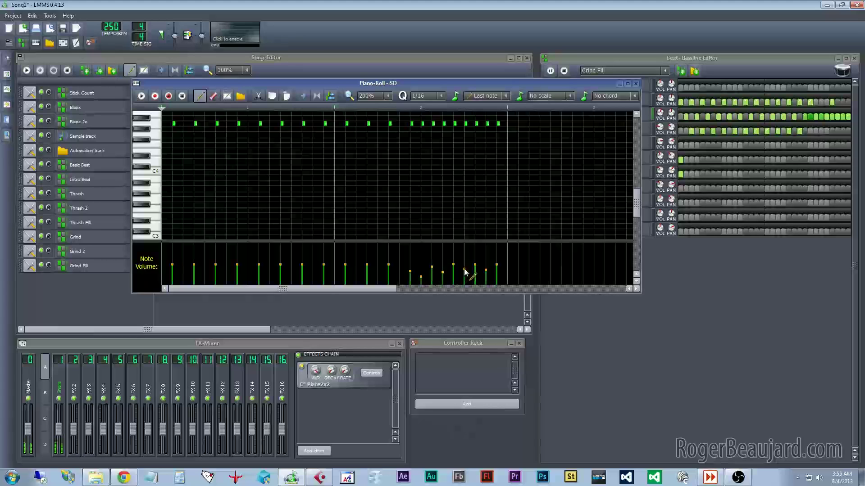
click(486, 269)
click(497, 261)
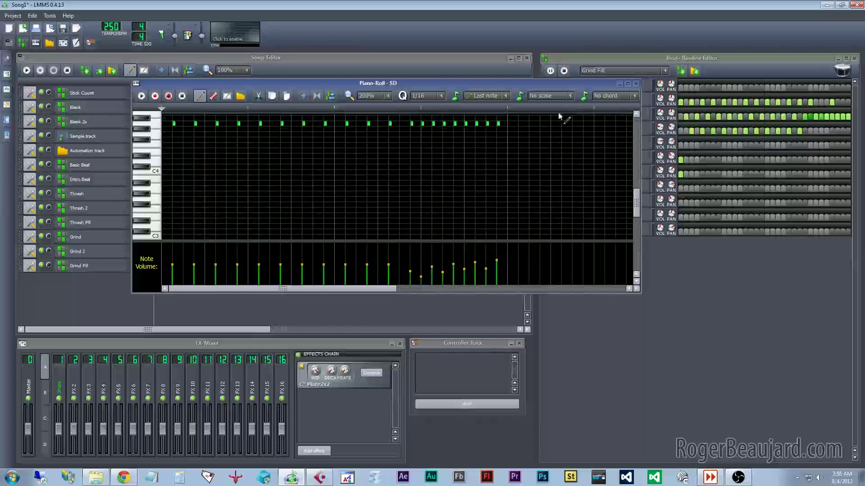
click(635, 84)
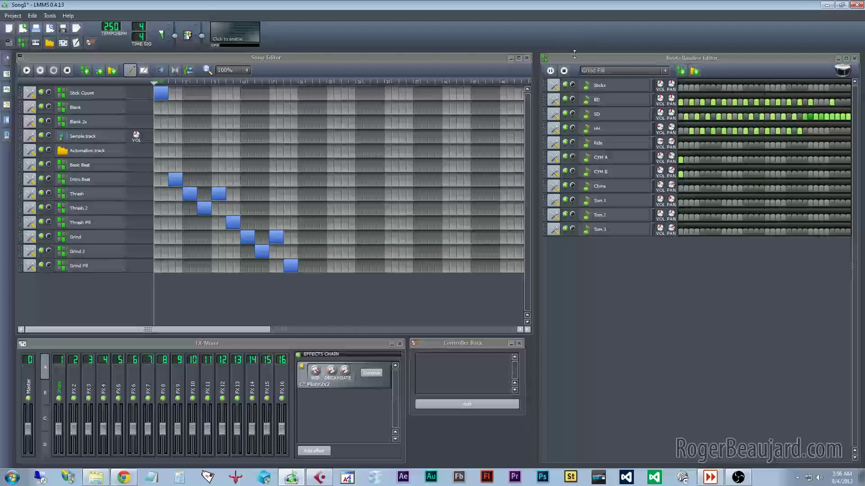
- Audition the SD notes in the piano roll, close it, and replay the Grind Fill pattern
click(553, 77)
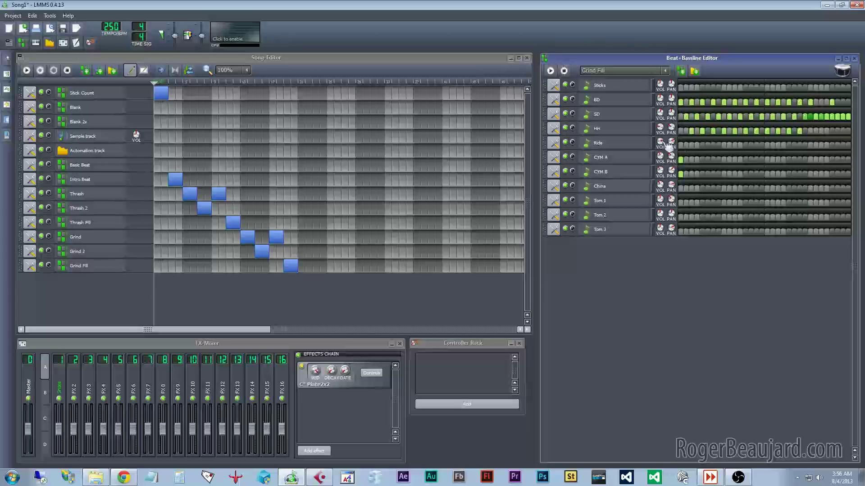
double_click(804, 116)
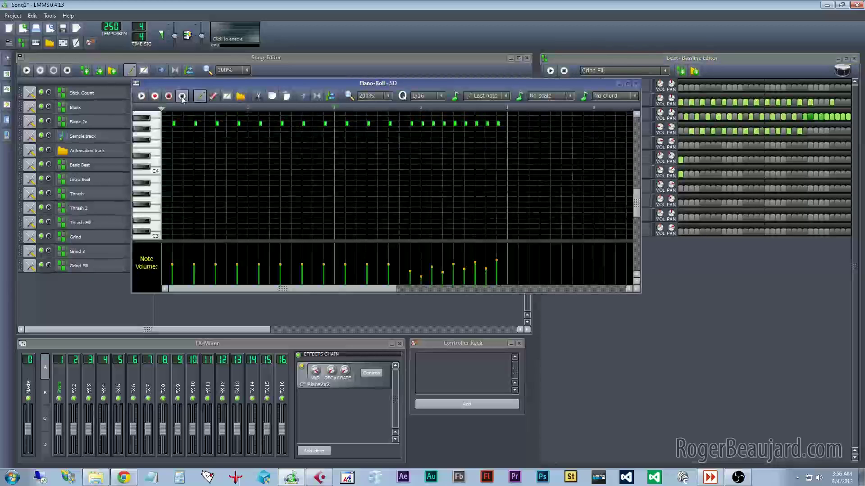
click(141, 96)
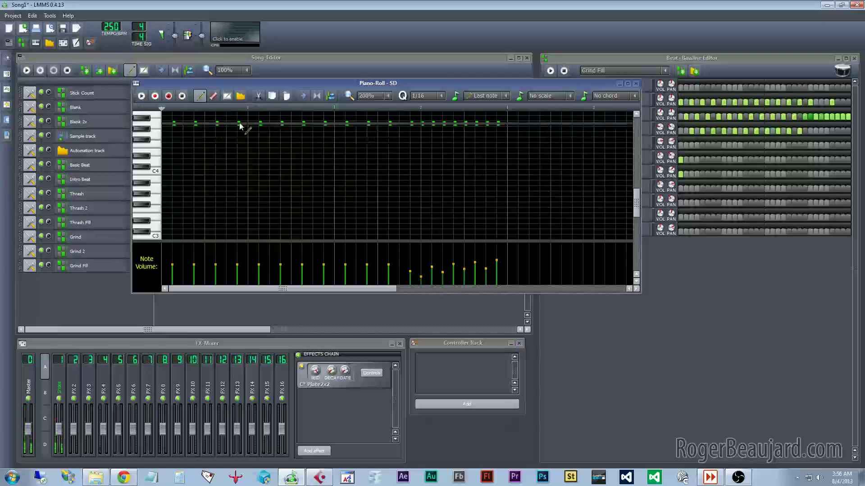
click(635, 84)
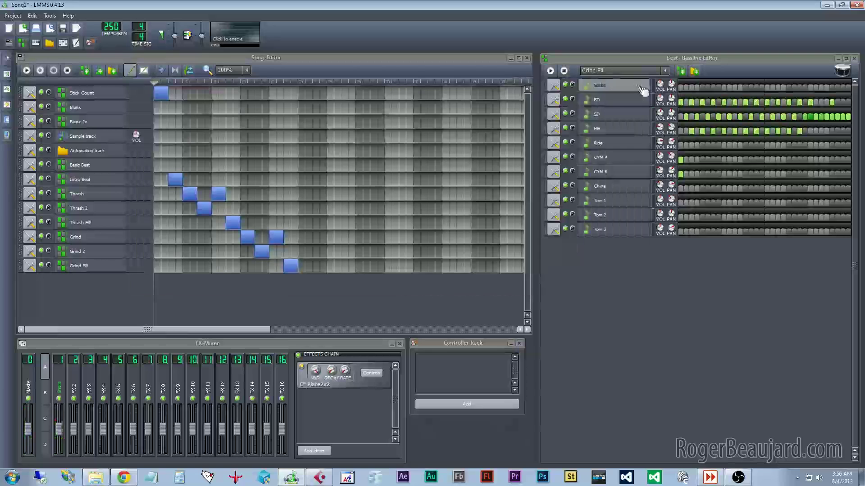
click(550, 72)
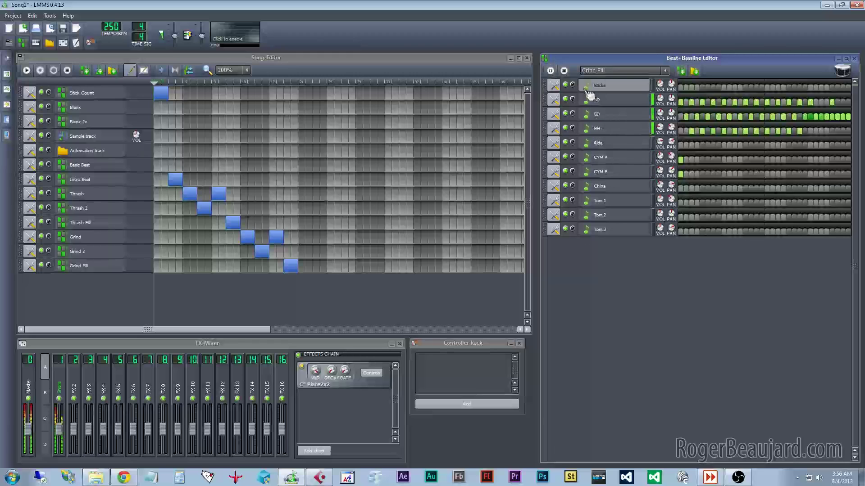
click(564, 72)
- Raise the volume of Grind Fill's SD note on step 24 in the piano roll, close it, and play the pattern
double_click(820, 112)
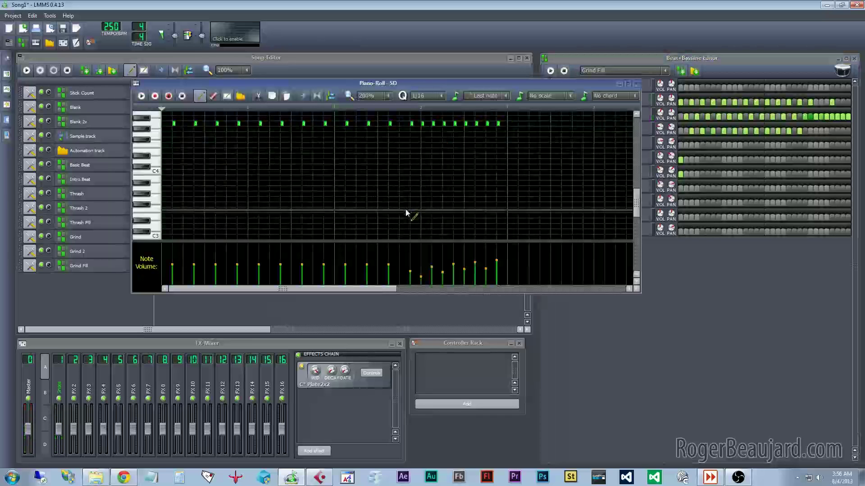
click(409, 252)
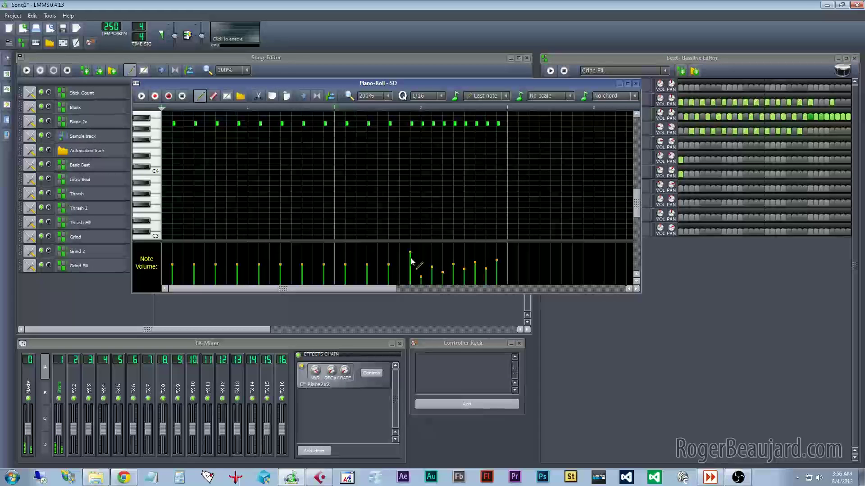
click(635, 84)
click(550, 71)
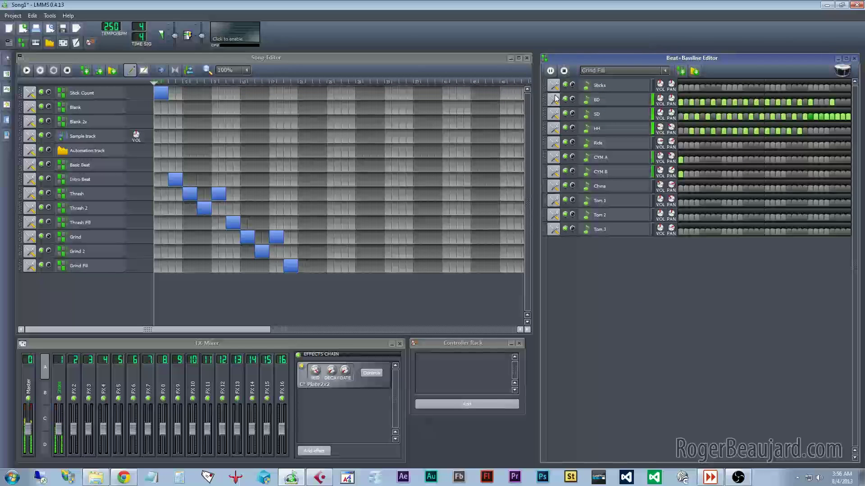
click(563, 71)
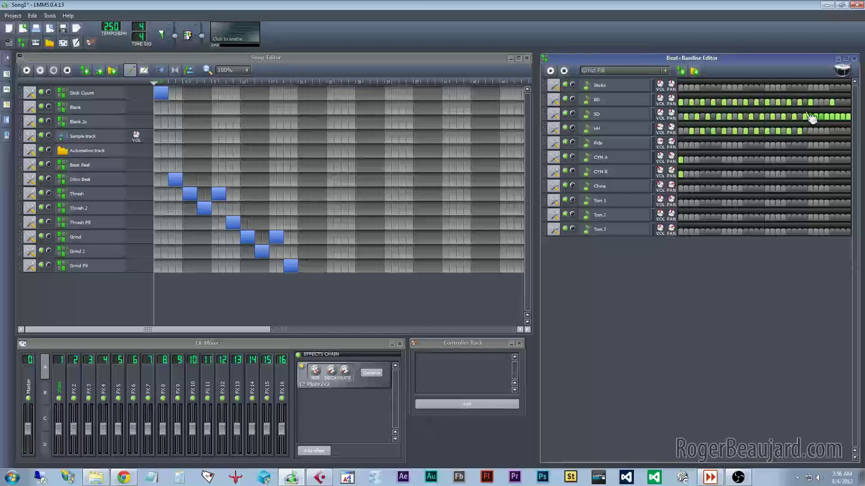
- Raise the volume of Grind Fill's SD note on step 25, close the piano roll, and audition the pattern and the song
double_click(811, 118)
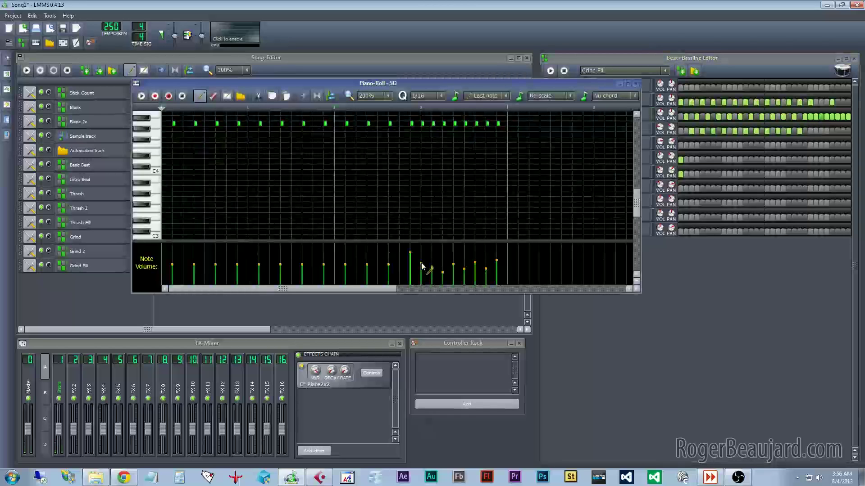
click(635, 84)
click(550, 71)
click(565, 71)
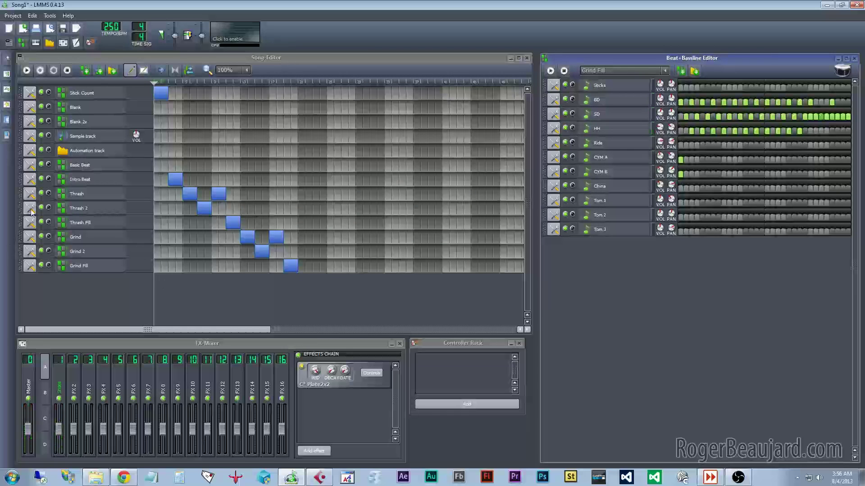
click(27, 71)
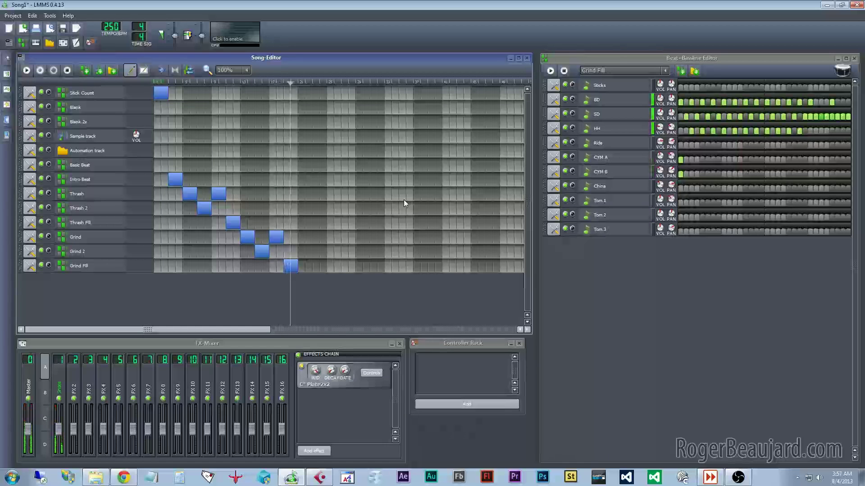
click(67, 71)
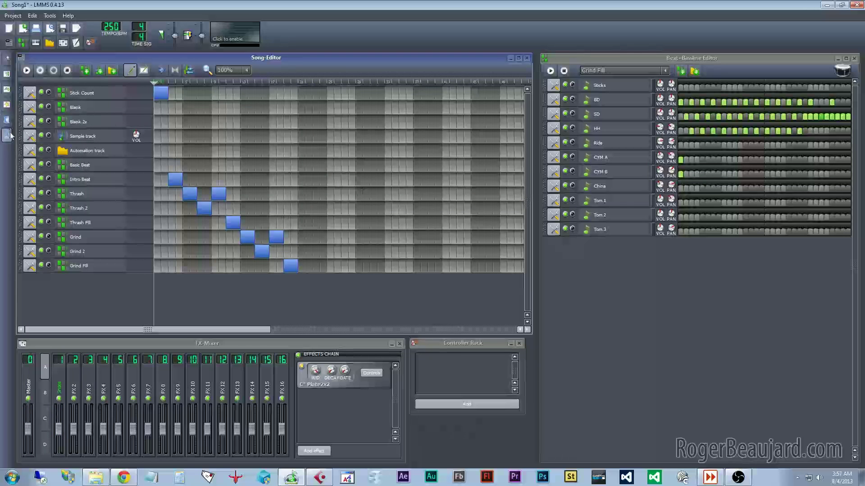
- Clone the Blank 2x track and rename the copy Slow Down
click(34, 126)
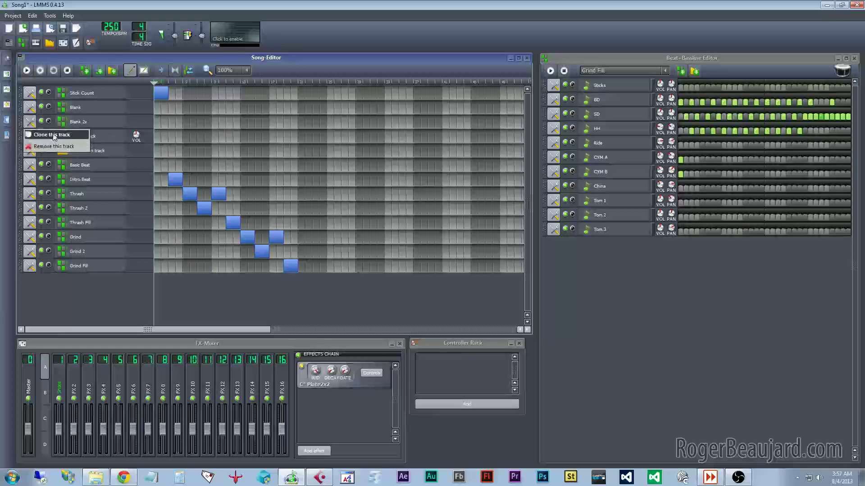
click(53, 138)
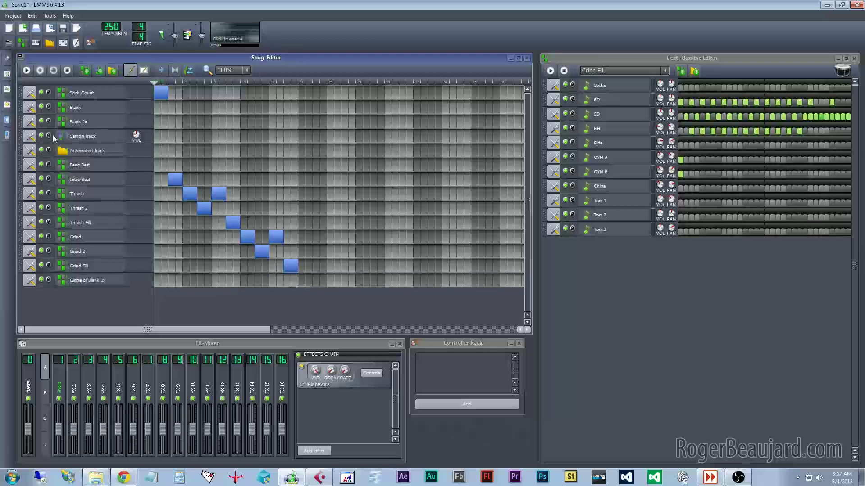
double_click(97, 280)
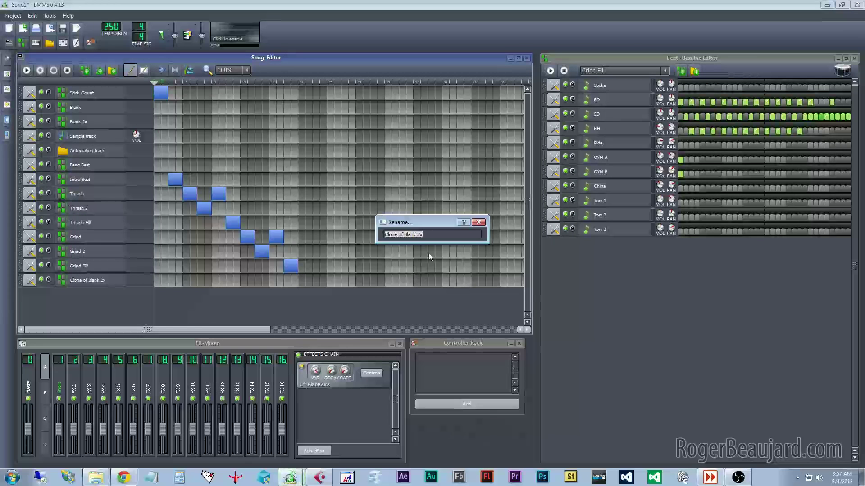
text(Slow Down)
key(Return)
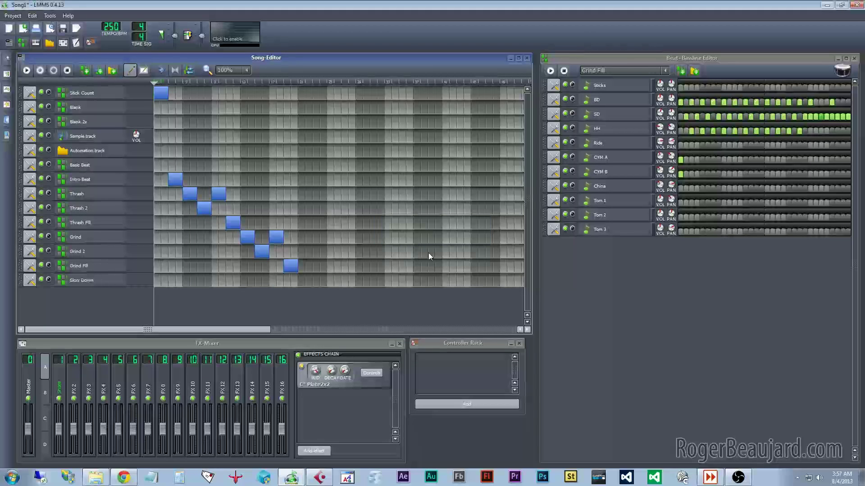
- Open the Slow Down pattern, play it, and place BD, CYM A and CYM B notes on step 1
click(90, 280)
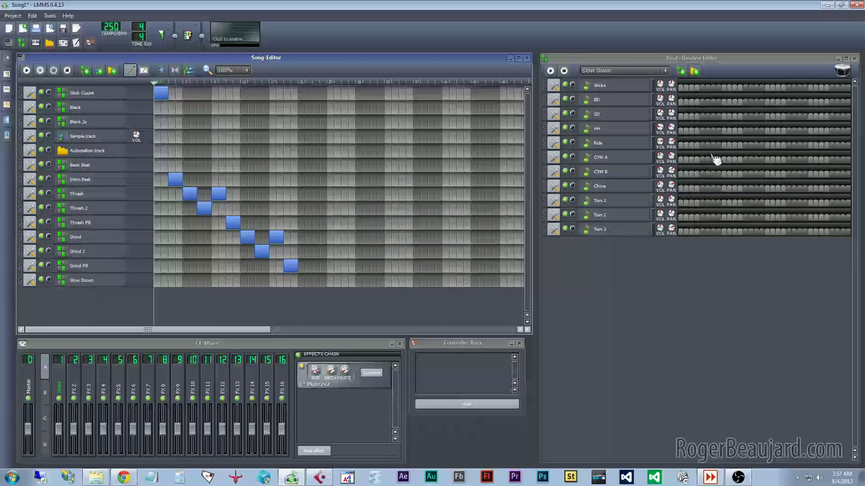
click(550, 71)
click(680, 102)
click(766, 116)
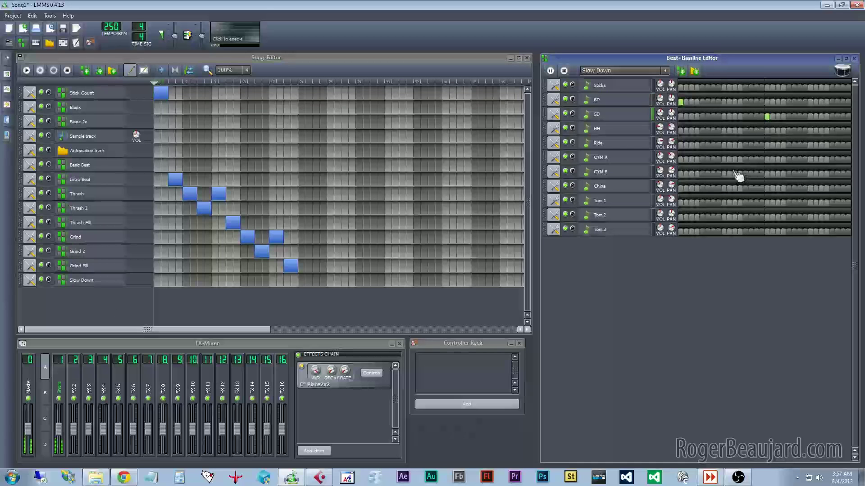
click(681, 160)
click(680, 173)
click(766, 116)
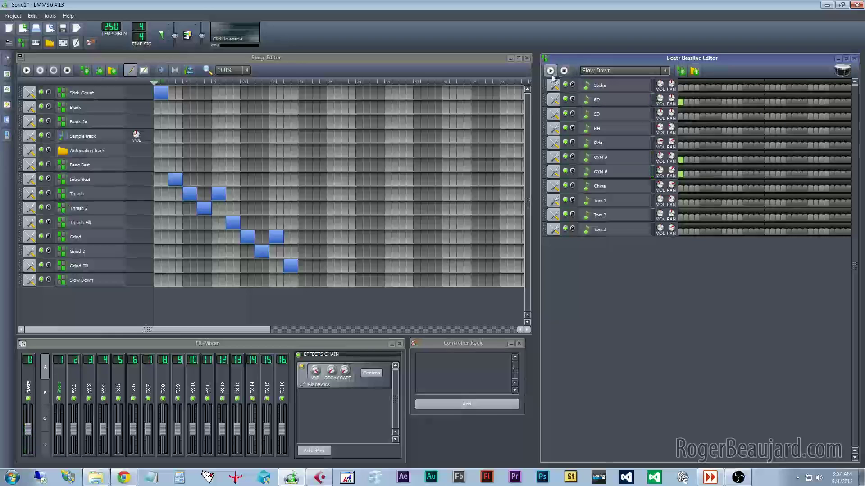
click(565, 72)
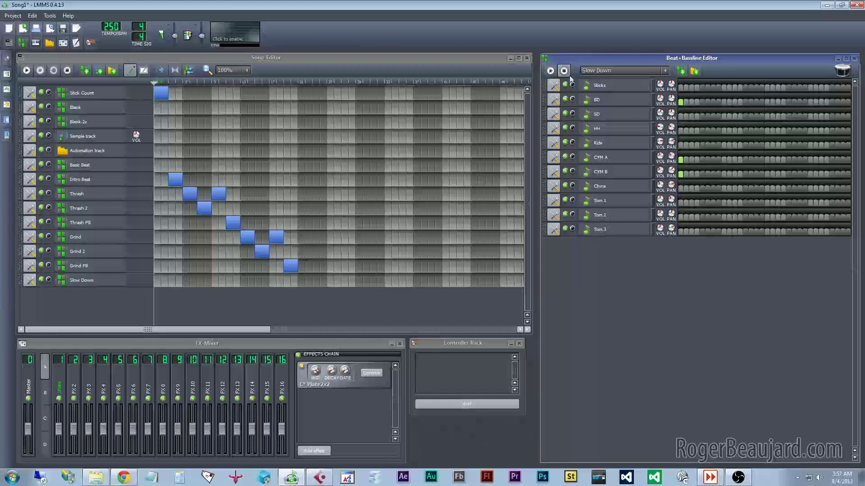
- Play the Slow Down pattern while adding a Ride note on step 17 and a BD note on step 25
key(space)
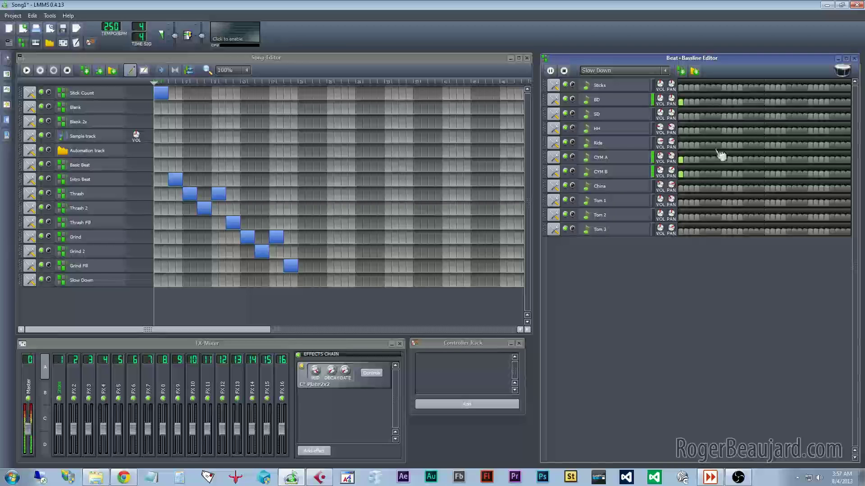
click(745, 145)
click(746, 145)
click(723, 145)
click(767, 145)
click(810, 145)
click(724, 145)
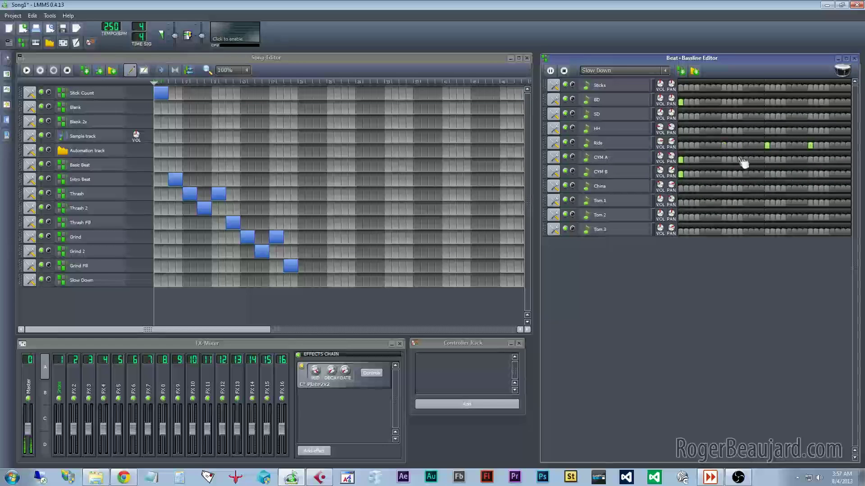
click(810, 145)
click(810, 102)
- Clone Slow Down as Slow Down B and place two blocks of each, alternating, after Grind Fill in the song
click(30, 280)
click(37, 293)
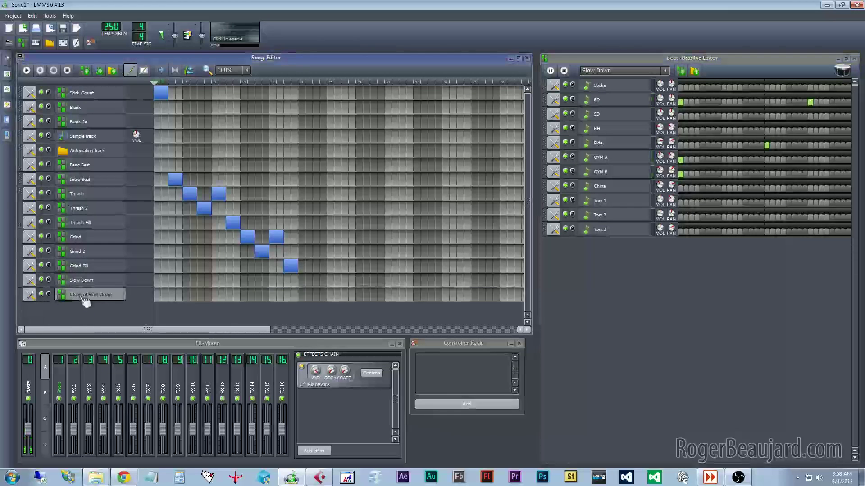
double_click(93, 294)
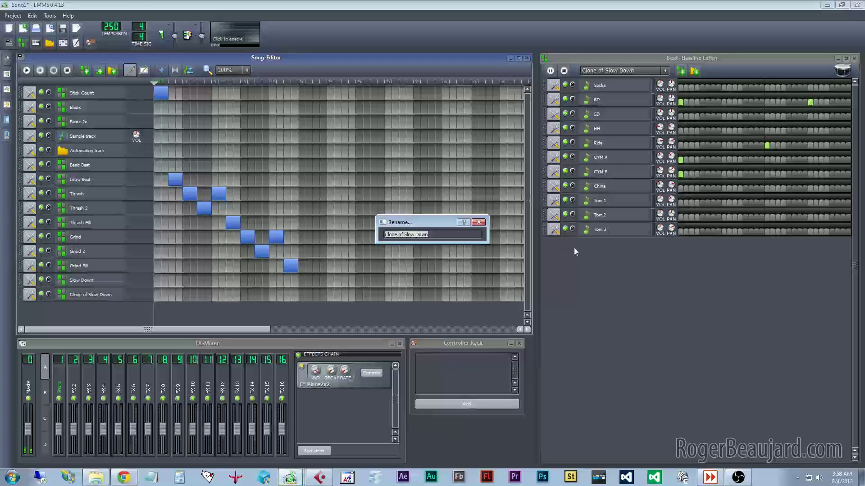
text(Slow Dow)
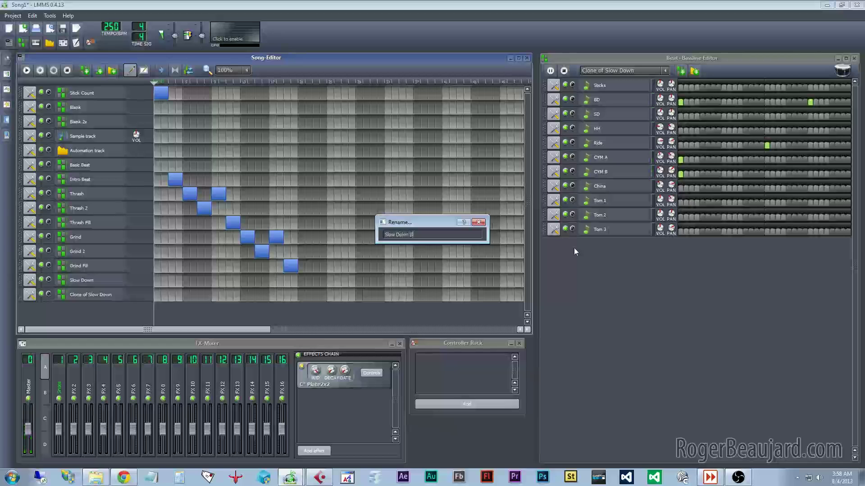
text(B)
key(Return)
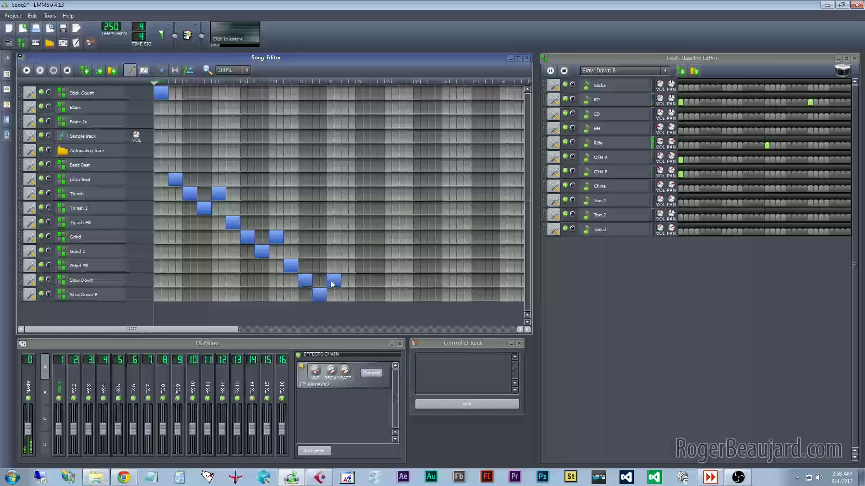
click(345, 297)
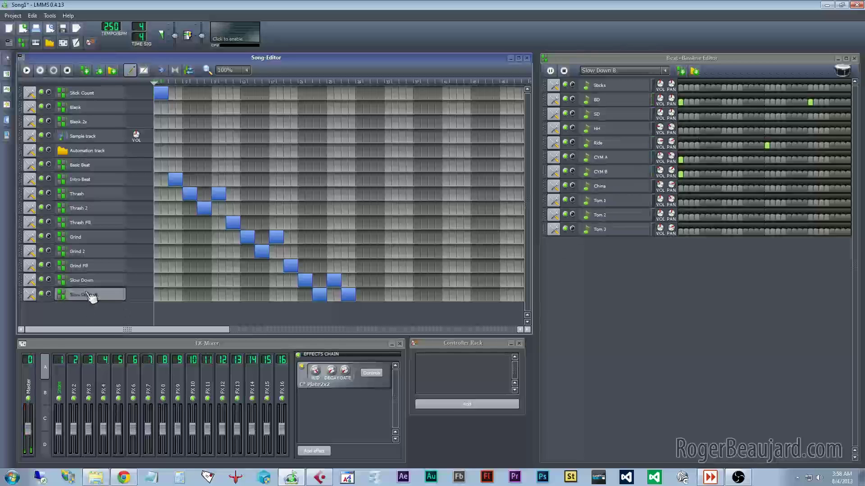
- In Slow Down B, replace the BD, CYM A and CYM B notes on step 1 with SD and China notes
click(681, 116)
click(680, 102)
click(680, 174)
click(685, 159)
click(686, 159)
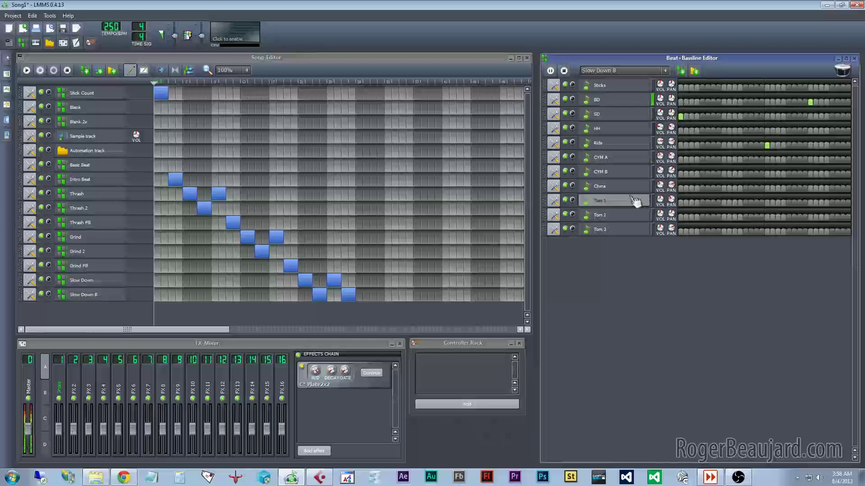
click(681, 188)
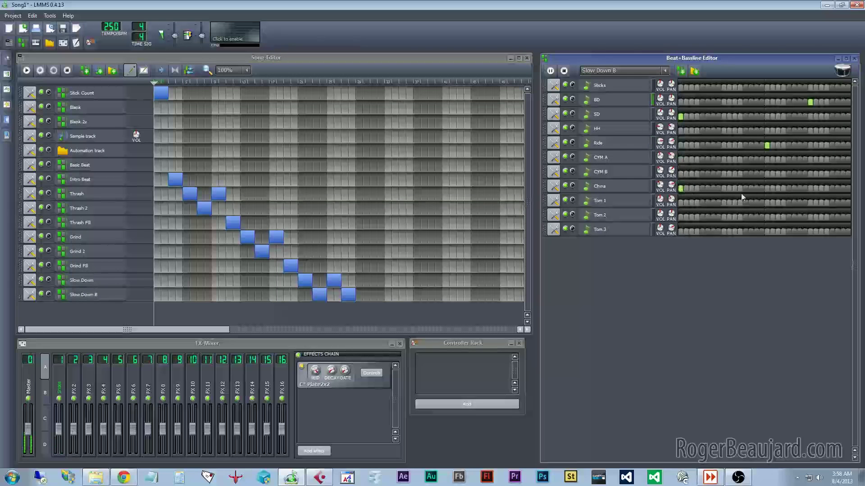
- Adjust the China track's panning slightly and replay the Slow Down B pattern
drag(671, 185, 671, 187)
click(563, 70)
click(680, 188)
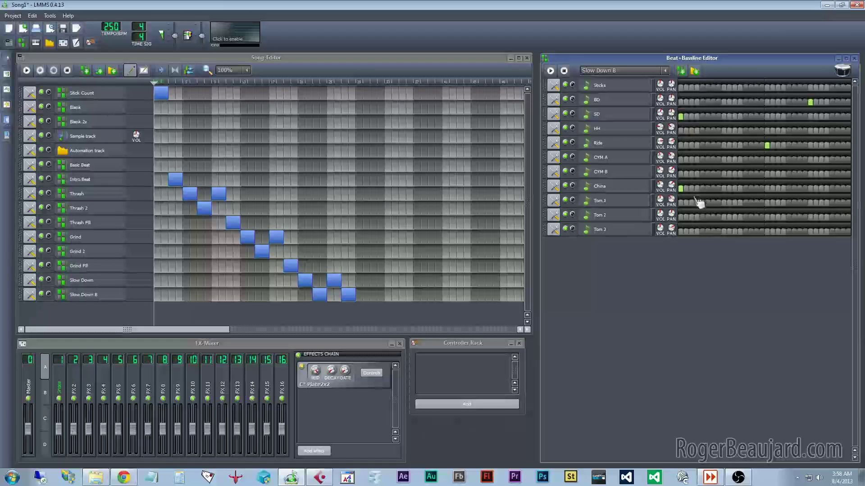
key(space)
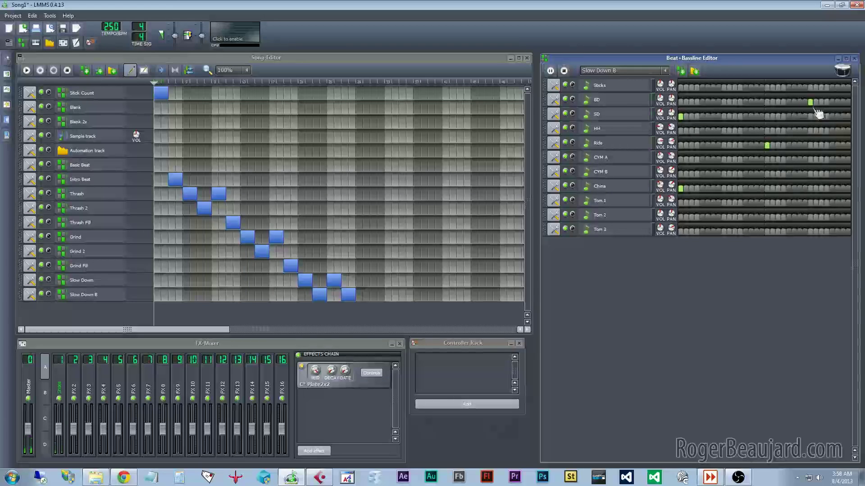
click(564, 70)
- Play the song from the end of the Grind Fill block to hear the Slow Down section
click(27, 70)
click(173, 83)
drag(174, 83, 296, 85)
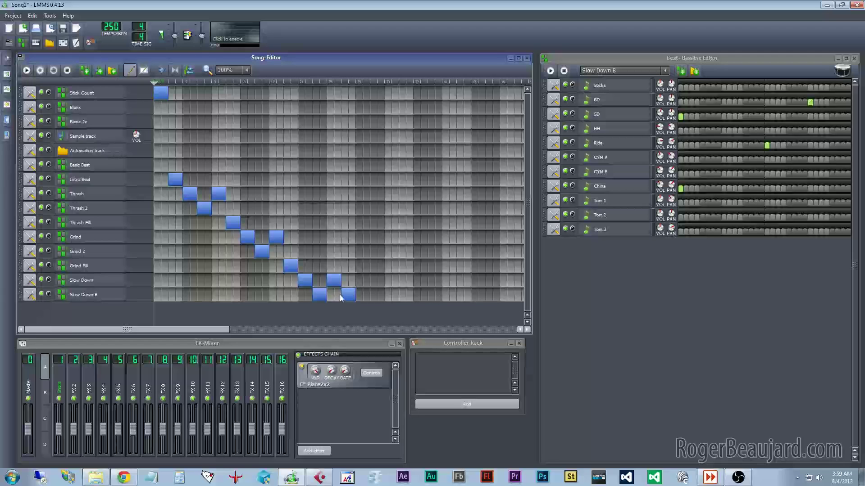
- Clone Slow Down B as Slow Down Fill, and let only its last block remain, replacing the final Slow Down B block
click(32, 297)
click(45, 306)
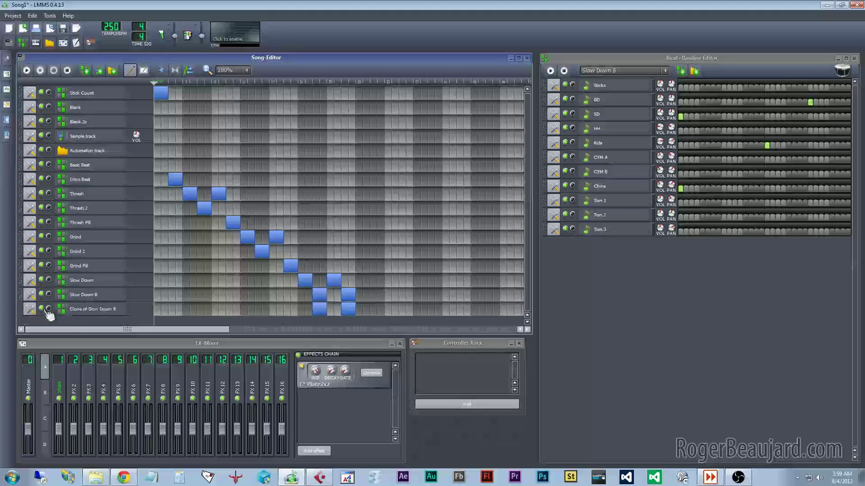
middle_click(353, 297)
double_click(84, 310)
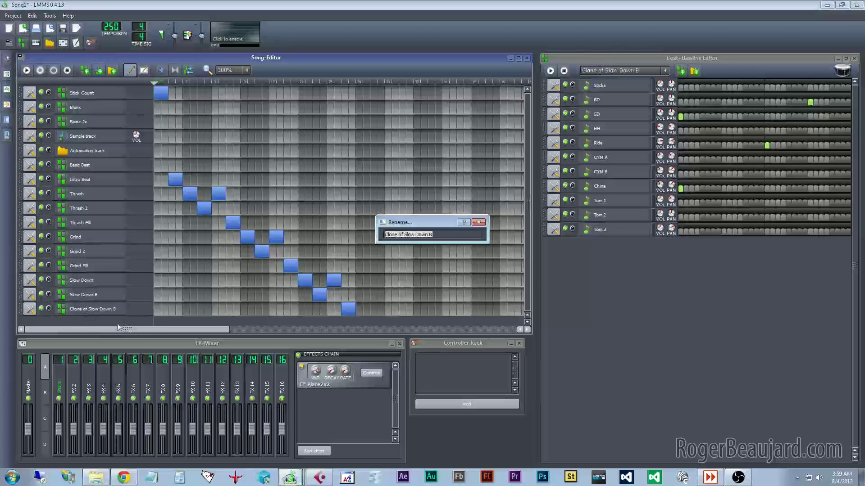
text(Slow)
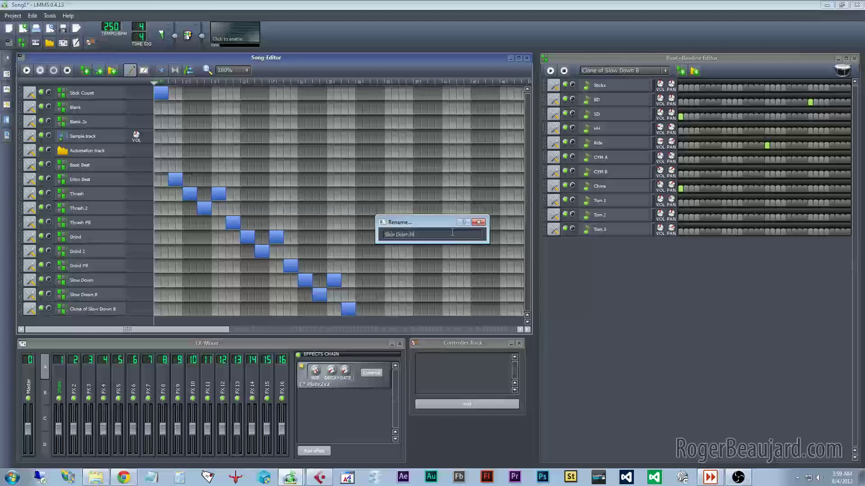
key(Return)
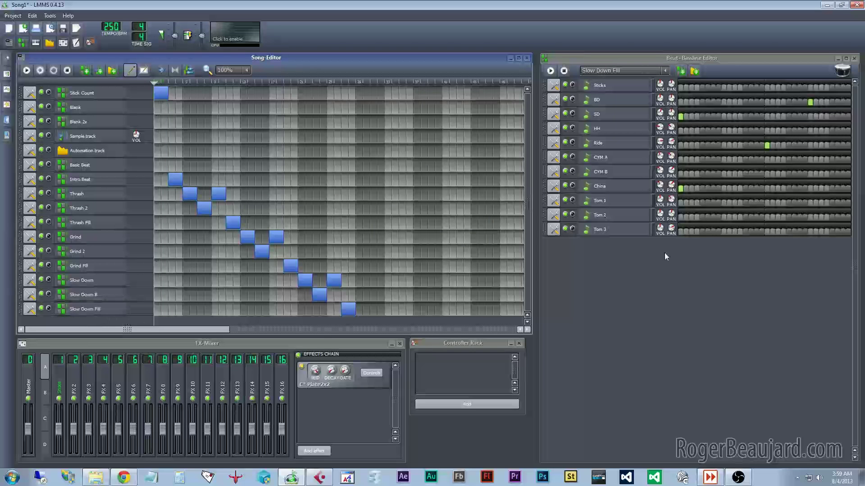
- Play Slow Down Fill, clear its BD note on step 25 and add Tom 1, Tom 2 and Sticks notes on step 17
click(550, 70)
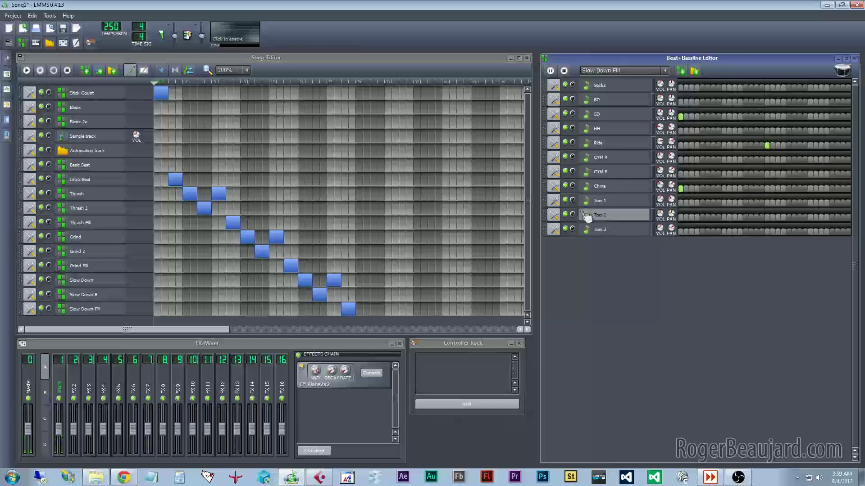
click(767, 203)
click(767, 217)
click(767, 231)
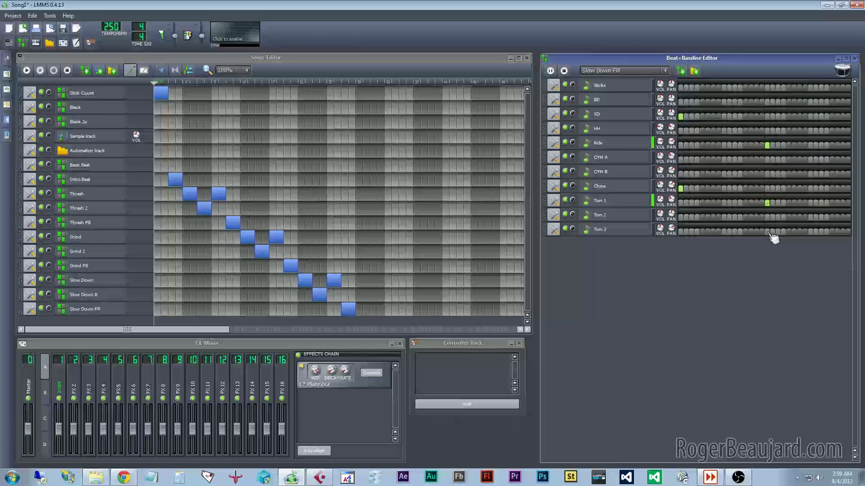
click(767, 232)
click(768, 87)
- Add Tom 2 and Tom 3 notes on steps 21, 25 and 29 of Slow Down Fill
click(788, 217)
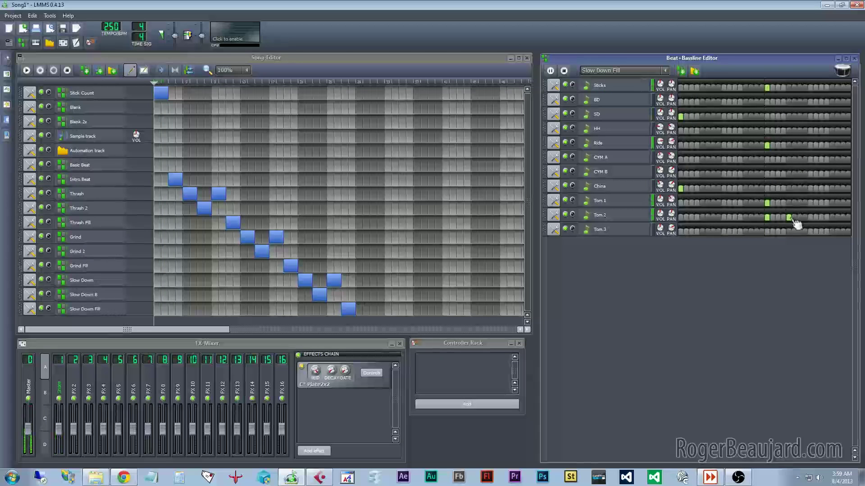
click(789, 231)
click(810, 217)
click(810, 231)
click(832, 217)
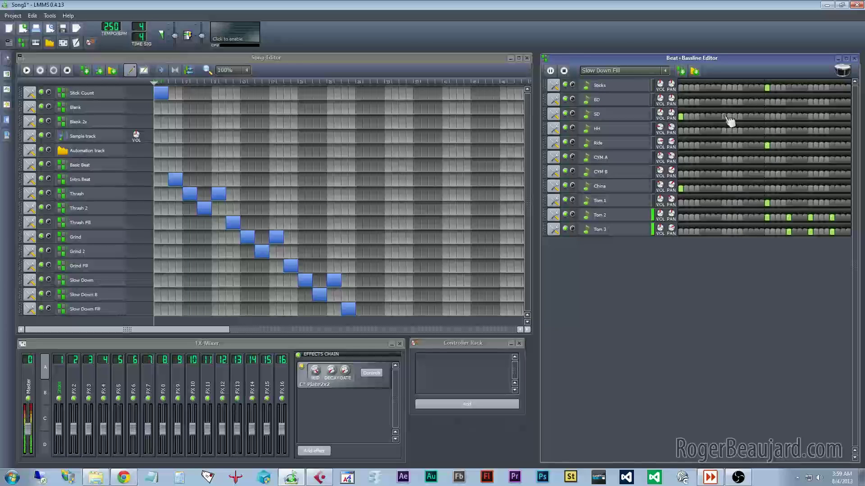
- Add BD notes on steps 5 and 13 to 16 of Slow Down Fill and vary the volumes of the last three
click(723, 88)
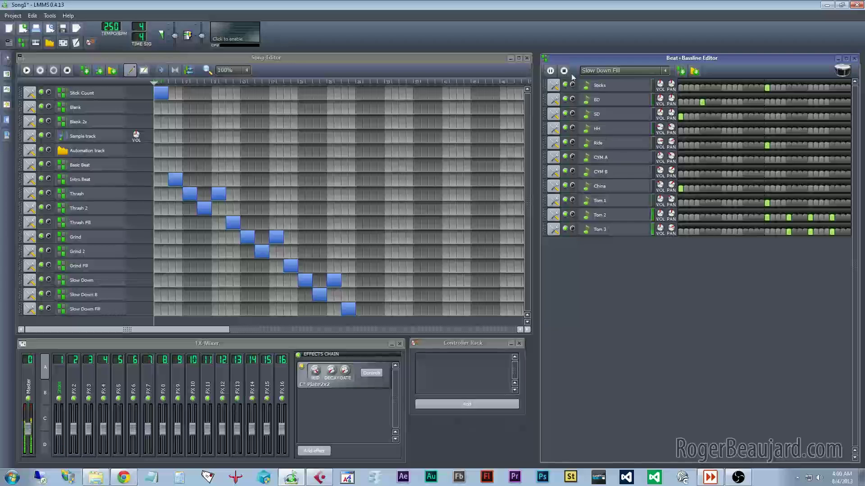
click(756, 102)
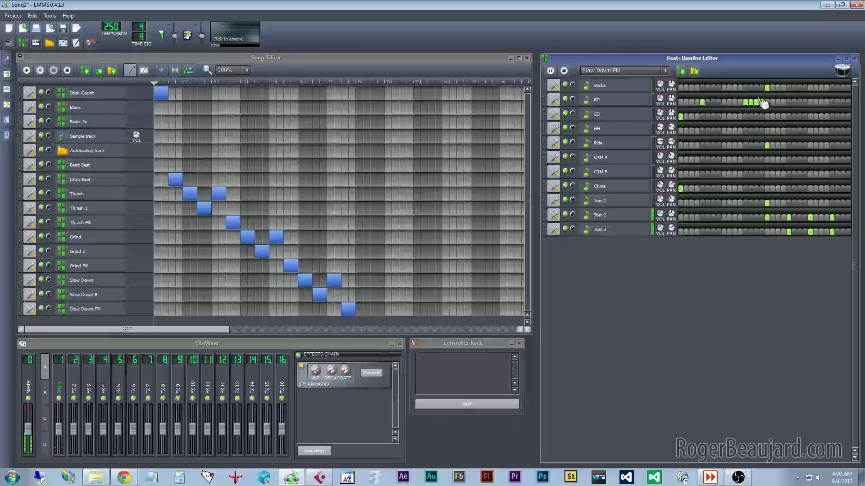
double_click(762, 102)
click(324, 271)
click(314, 258)
click(324, 264)
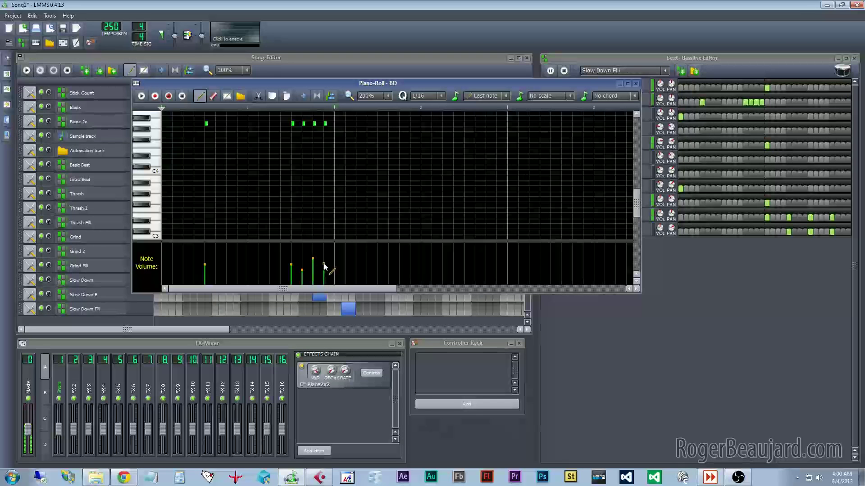
click(636, 84)
- Remove the Ride note on step 17 of Slow Down Fill and stop the pattern playback
click(564, 71)
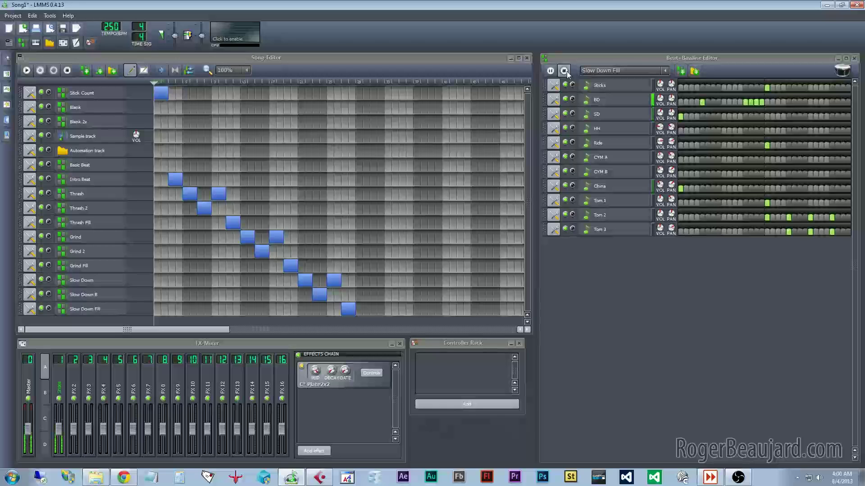
click(767, 146)
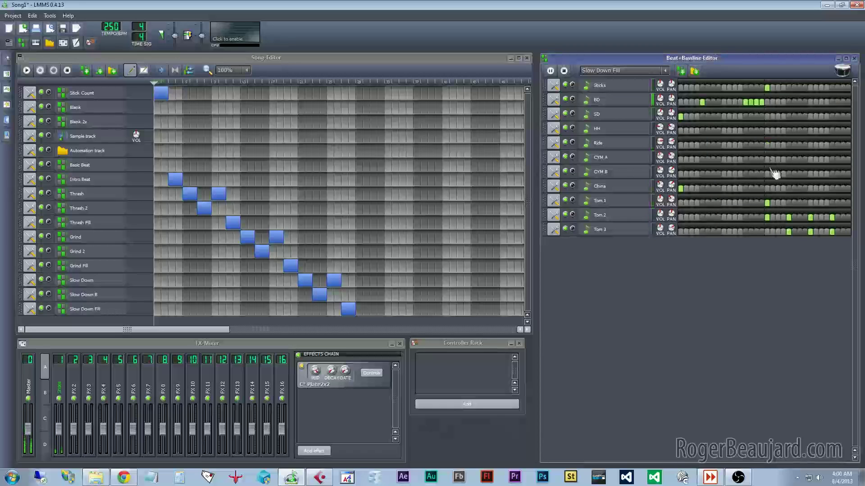
click(564, 71)
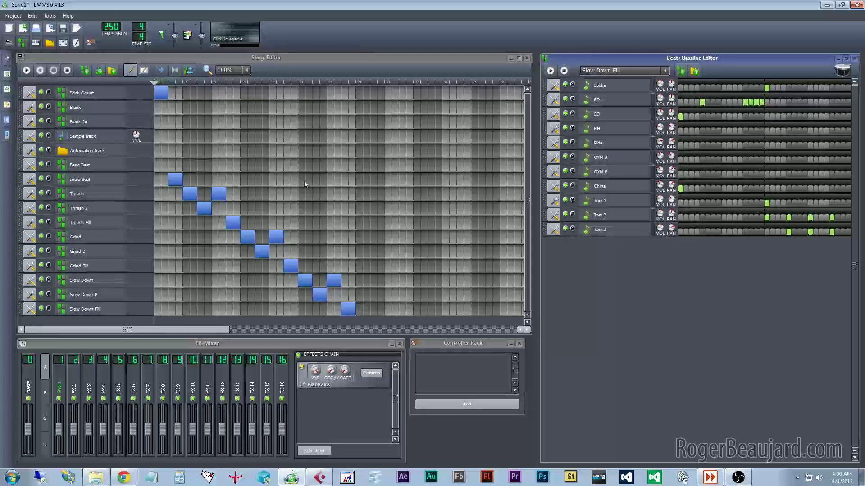
- Play the song from the beginning through the Slow Down Fill block, then stop it
click(26, 70)
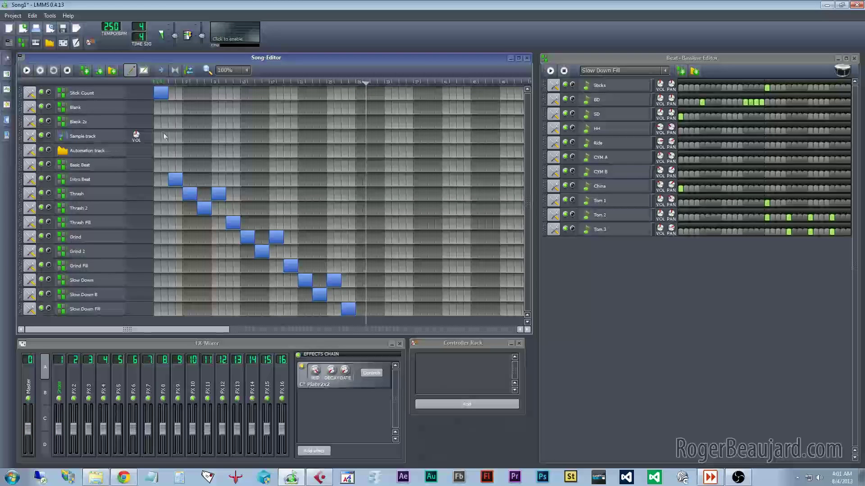
click(66, 71)
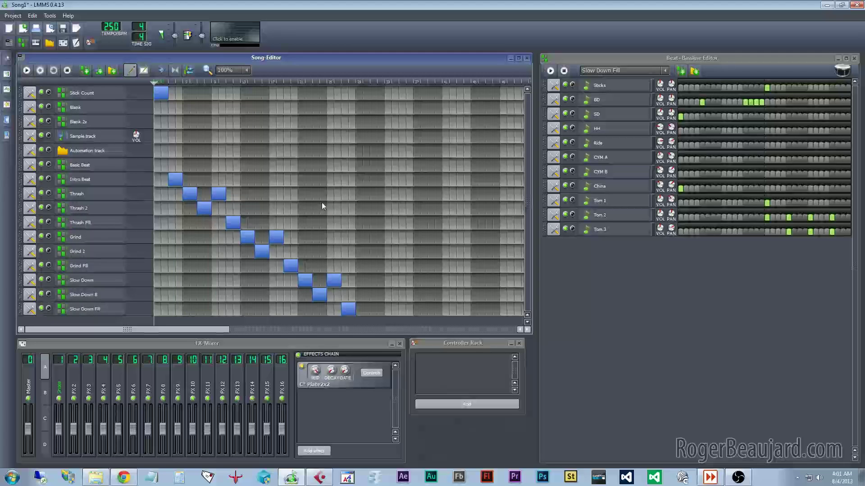
- Place Thrash, Thrash 2, Thrash and Thrash Fill blocks one after another following Slow Down Fill, and play the song up to them
click(360, 193)
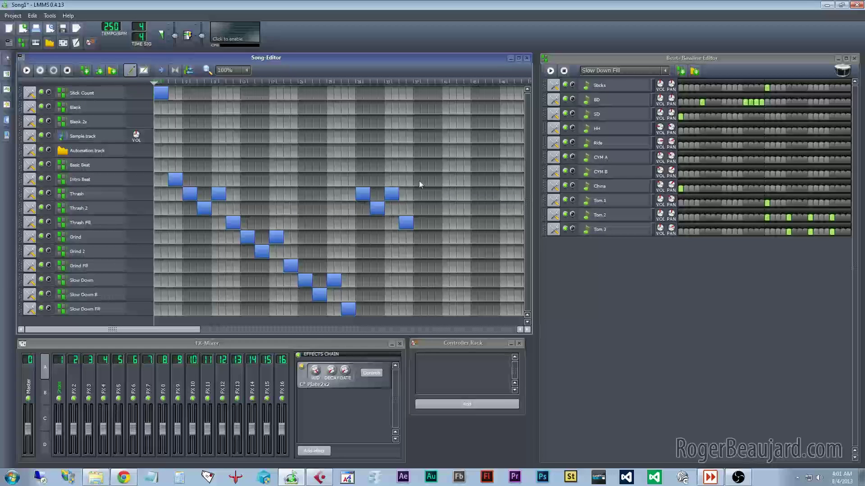
click(26, 71)
drag(163, 83, 336, 97)
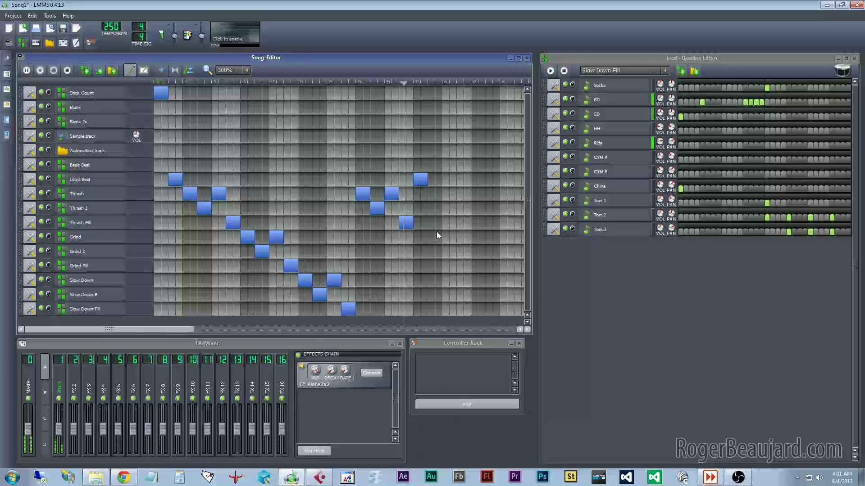
click(67, 71)
middle_click(419, 180)
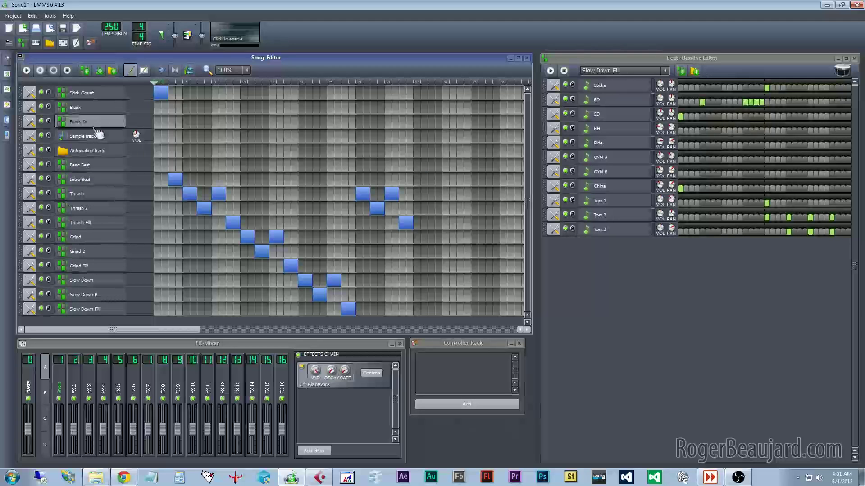
- Clone the Blank 2x track as Grind Alt and place one Grind Alt block right after the last Thrash Fill block
click(80, 122)
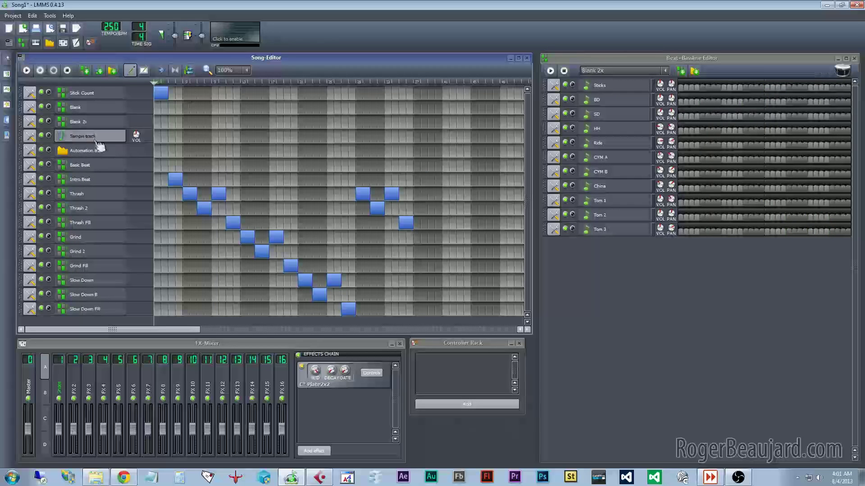
click(30, 122)
click(47, 135)
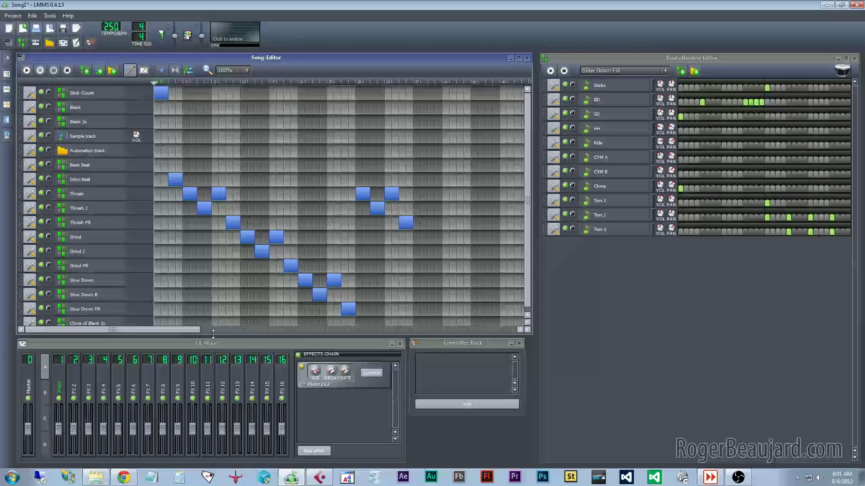
drag(213, 333, 213, 340)
double_click(103, 323)
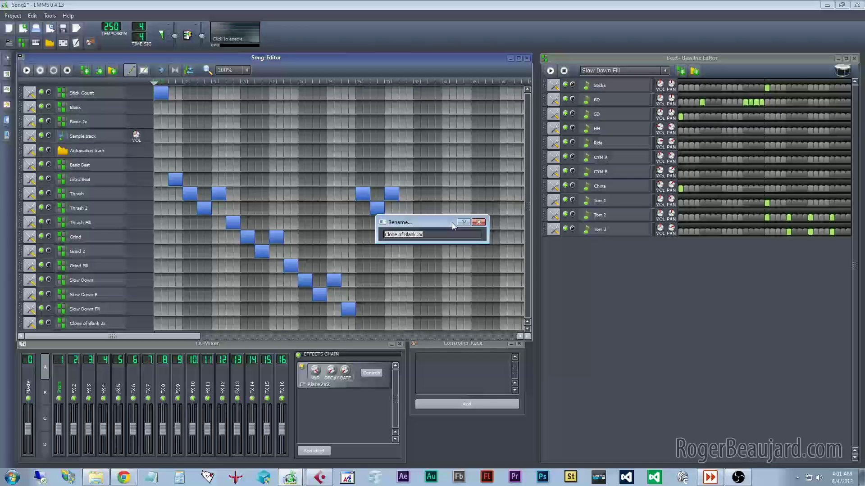
text(Grind)
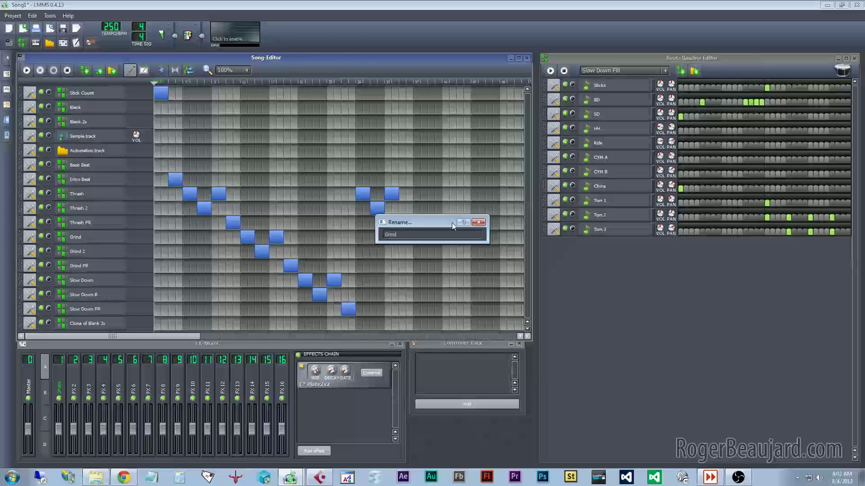
text(Alt)
key(Return)
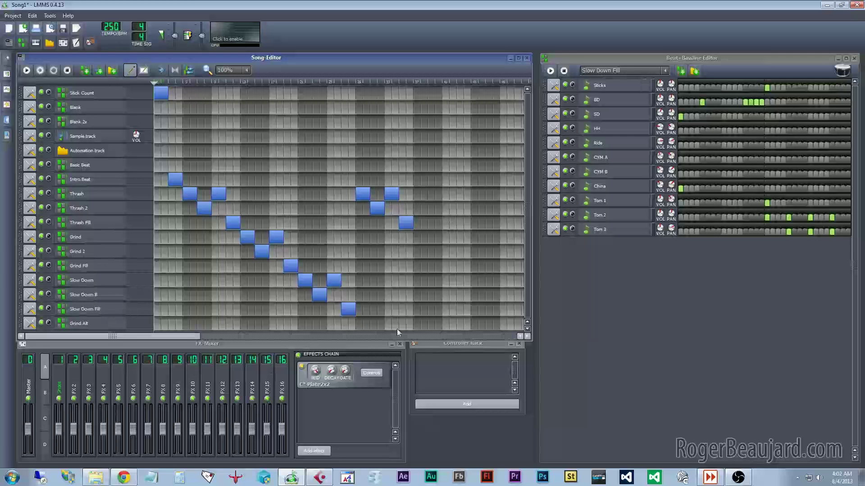
click(413, 325)
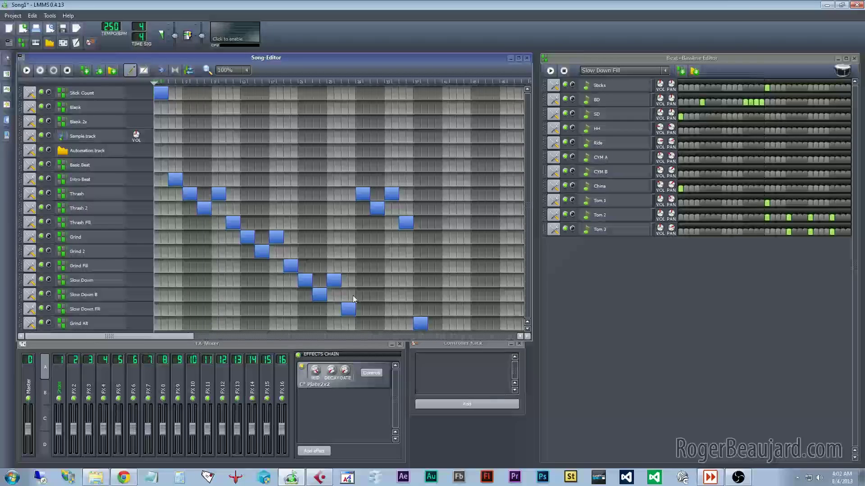
- In the Grind Alt pattern, add BD notes on every second step from step 1 to 31
click(81, 323)
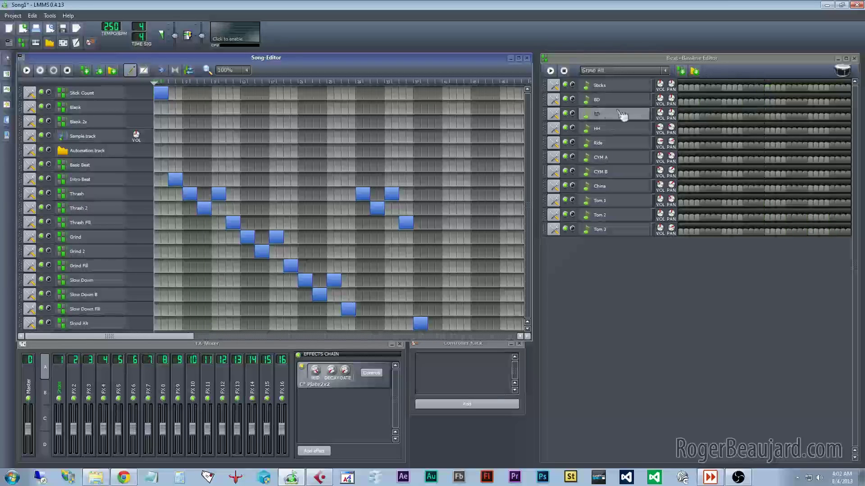
click(680, 102)
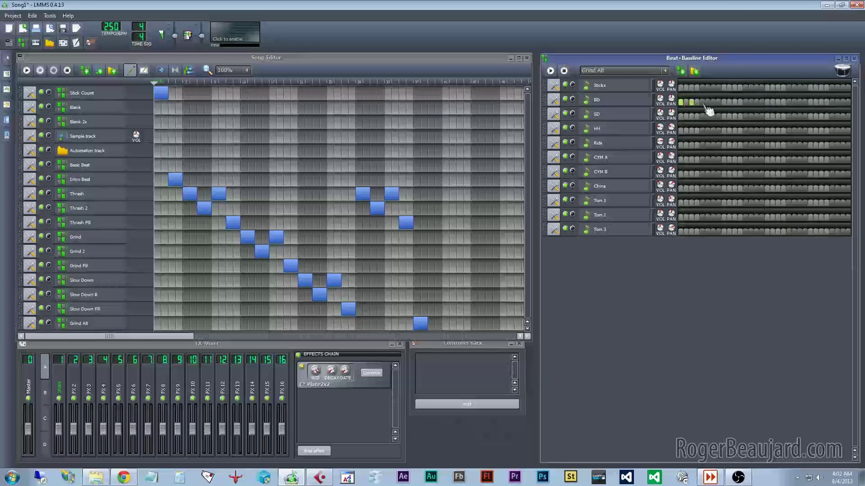
click(723, 103)
click(745, 102)
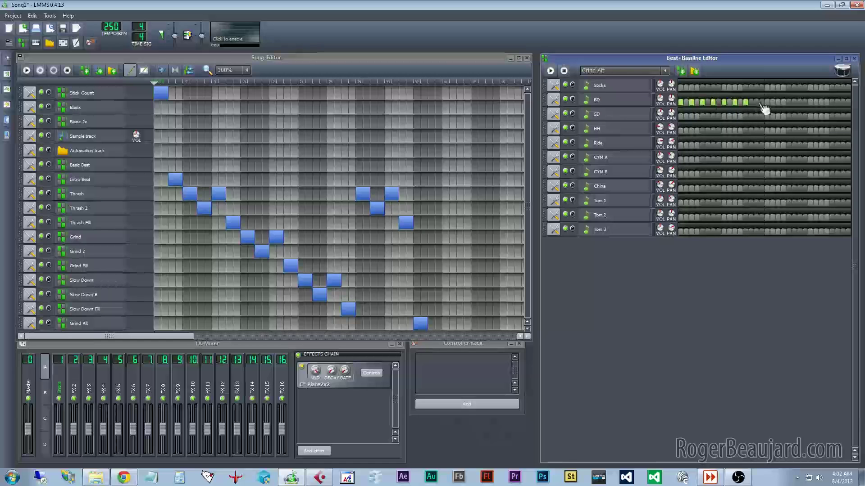
click(767, 102)
click(789, 103)
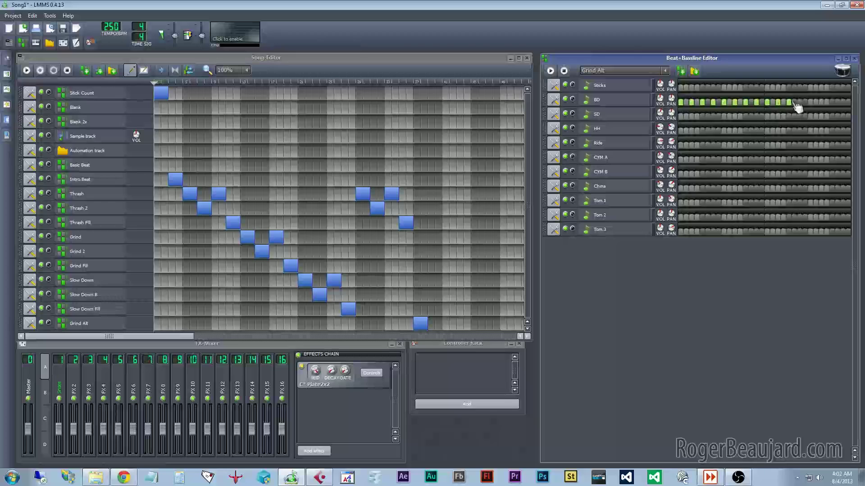
click(799, 102)
- Play Grind Alt and add SD notes on every second step from step 1 to 31
click(550, 71)
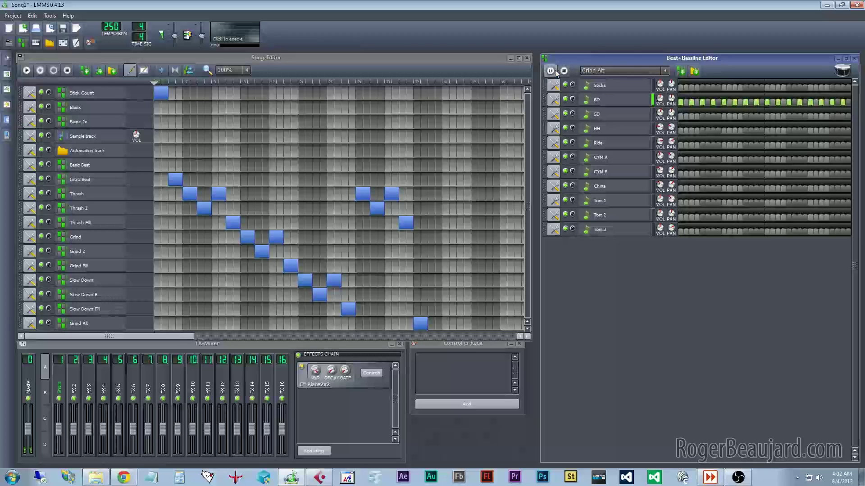
click(681, 116)
click(692, 116)
click(702, 116)
click(714, 117)
click(724, 116)
click(735, 116)
click(745, 116)
click(766, 117)
click(777, 116)
click(788, 116)
click(799, 116)
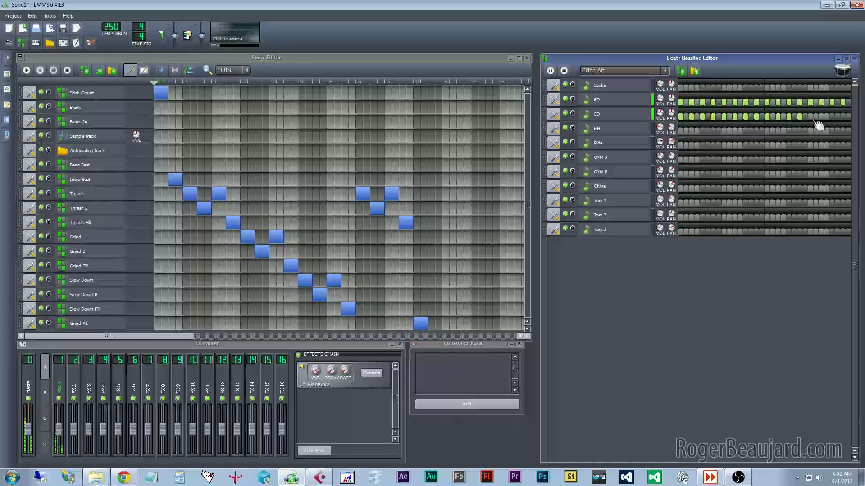
click(832, 116)
click(842, 116)
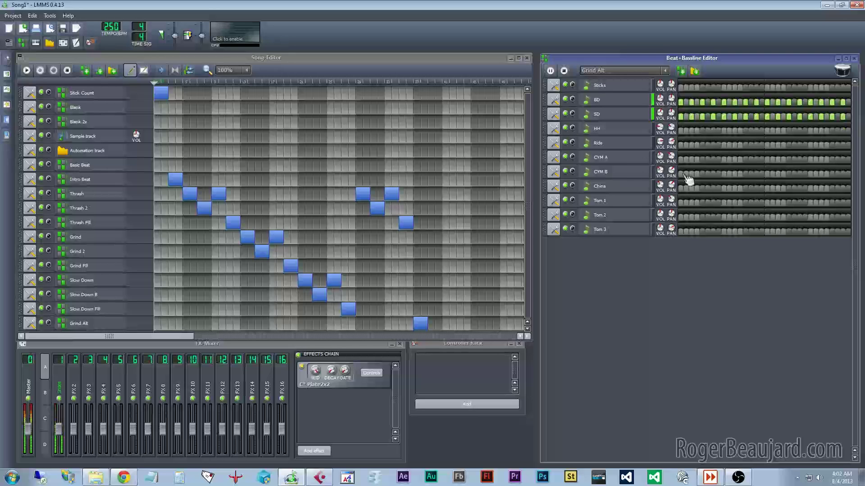
- In Grind Alt, add a China note on step 1 and Ride notes on every second step from step 3, plus step 30
click(681, 188)
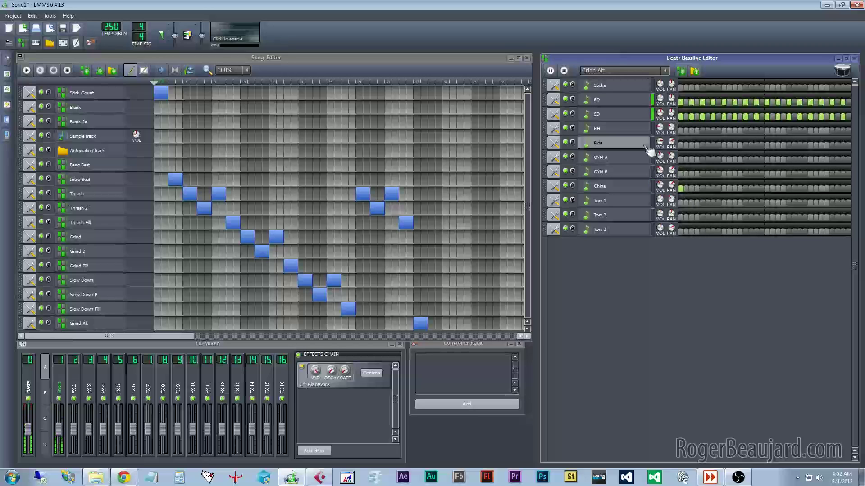
click(692, 145)
click(701, 145)
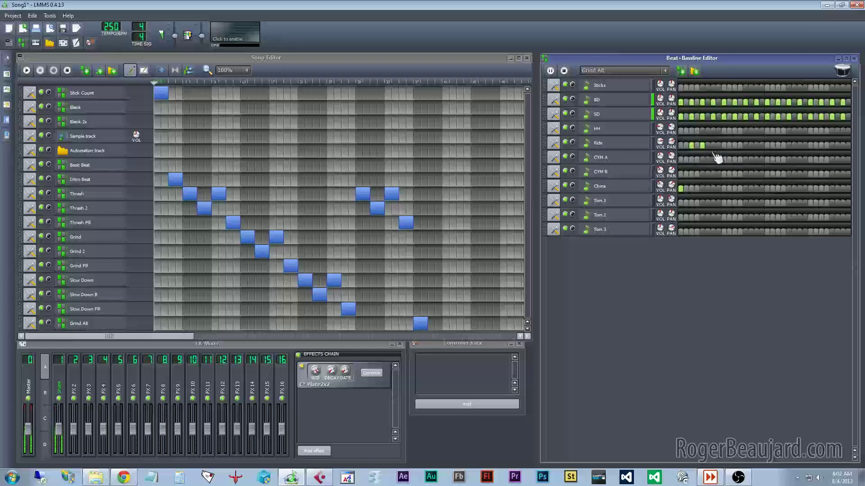
click(735, 145)
click(745, 145)
click(756, 145)
click(767, 145)
click(777, 145)
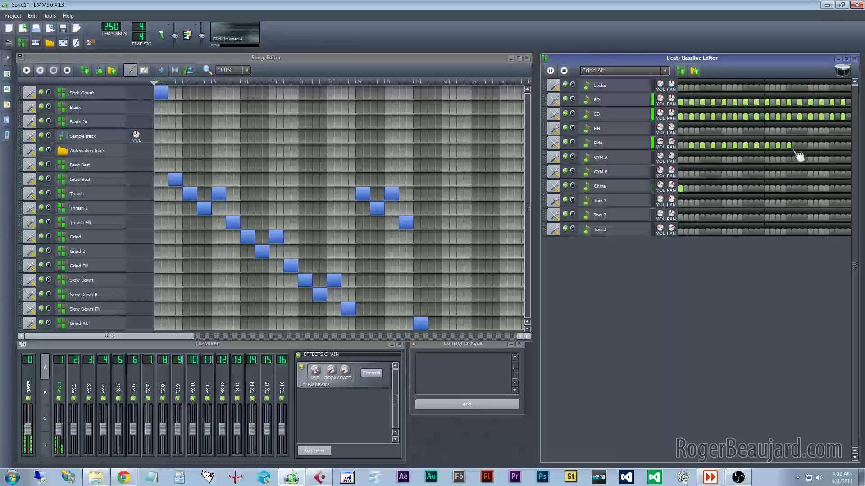
click(821, 145)
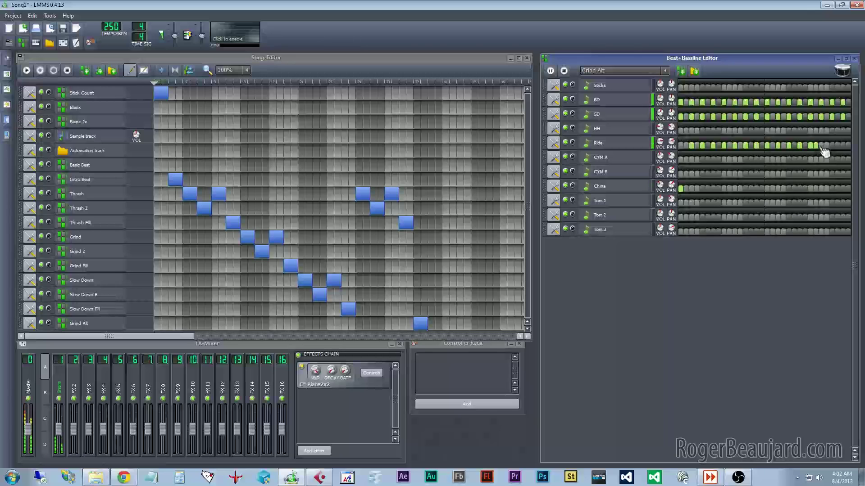
click(834, 146)
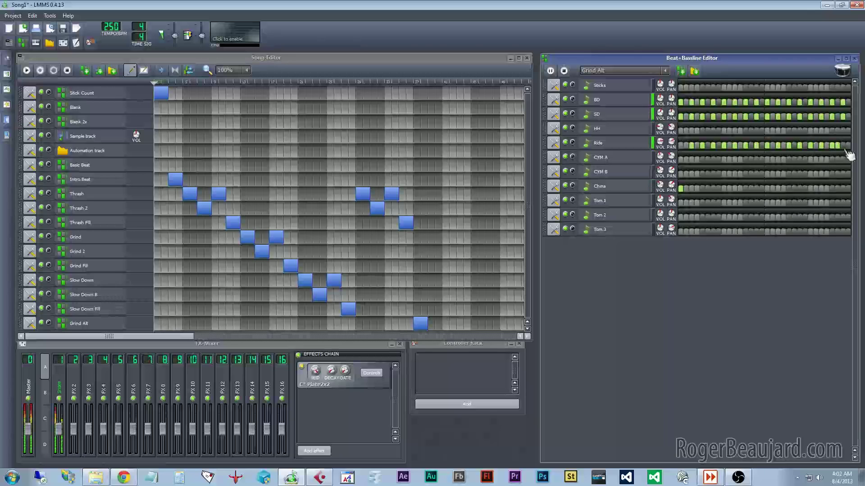
- In Grind Alt, vary the Ride note volumes slightly, making step 30 much quieter and step 31 slightly louder
double_click(841, 141)
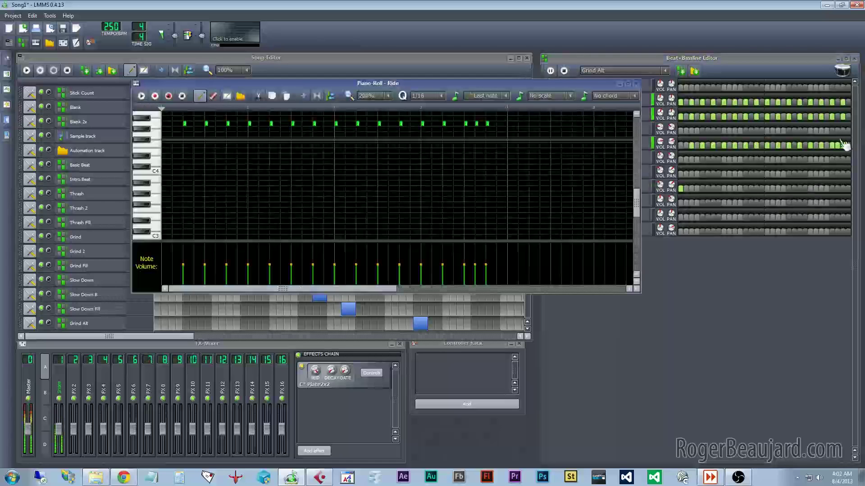
click(475, 273)
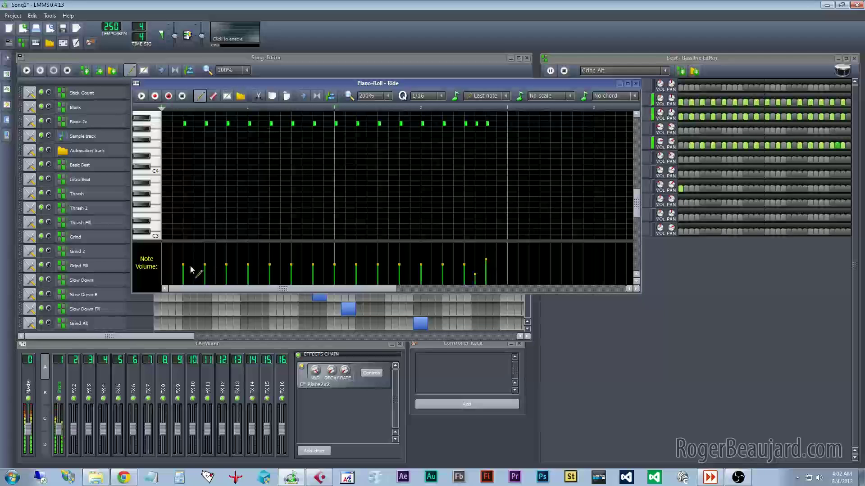
drag(213, 268, 457, 270)
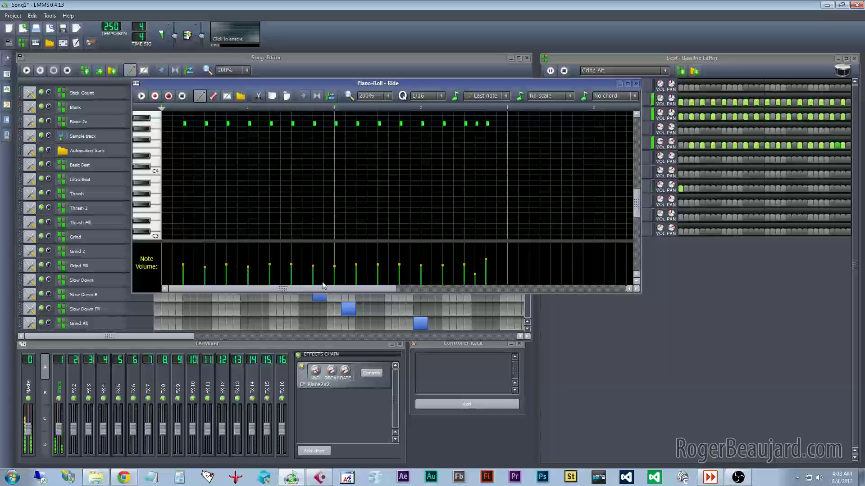
click(636, 84)
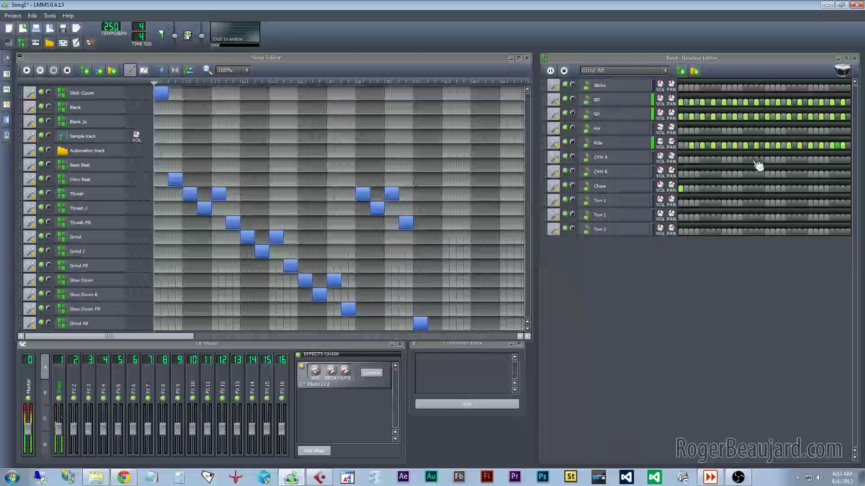
- Examine the Ride note volumes in Grind Alt and play the pattern back
click(599, 100)
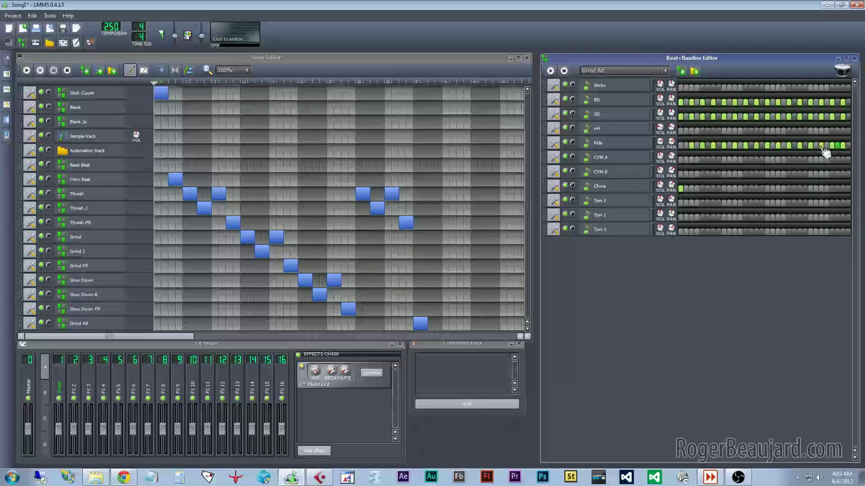
double_click(793, 145)
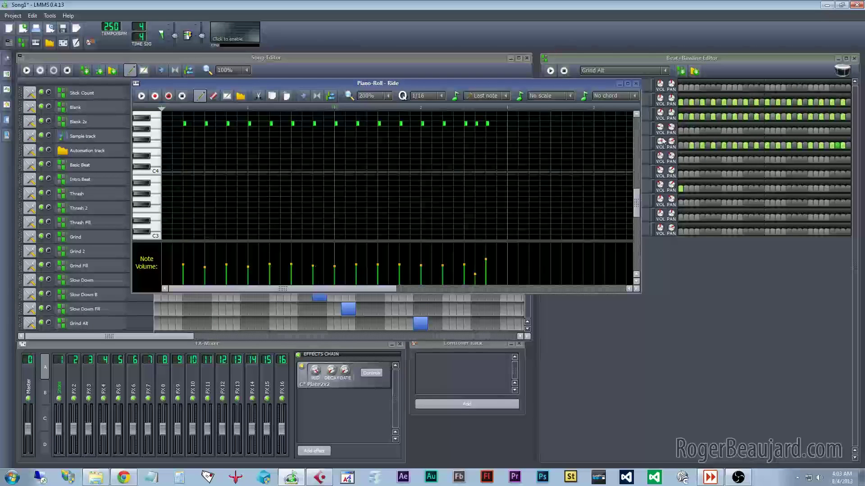
click(635, 83)
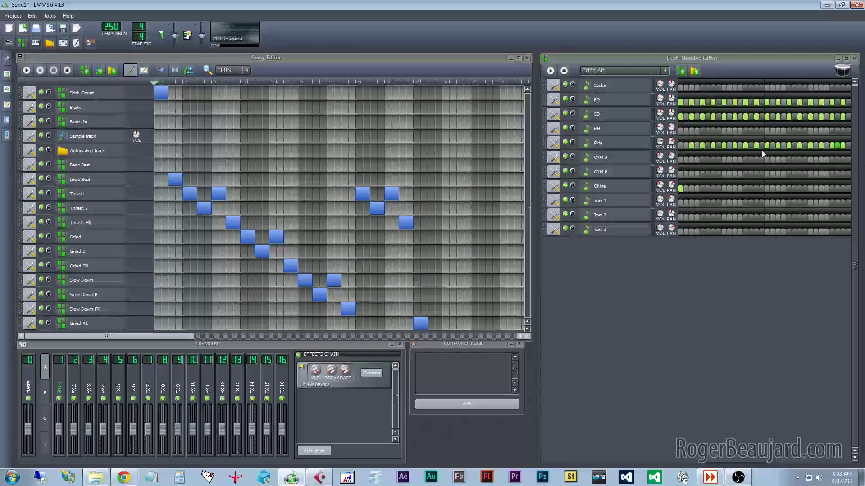
click(551, 71)
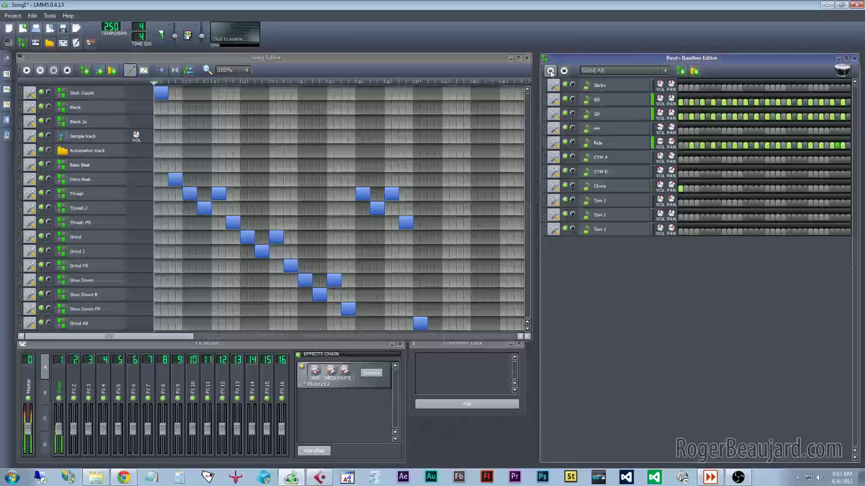
click(564, 71)
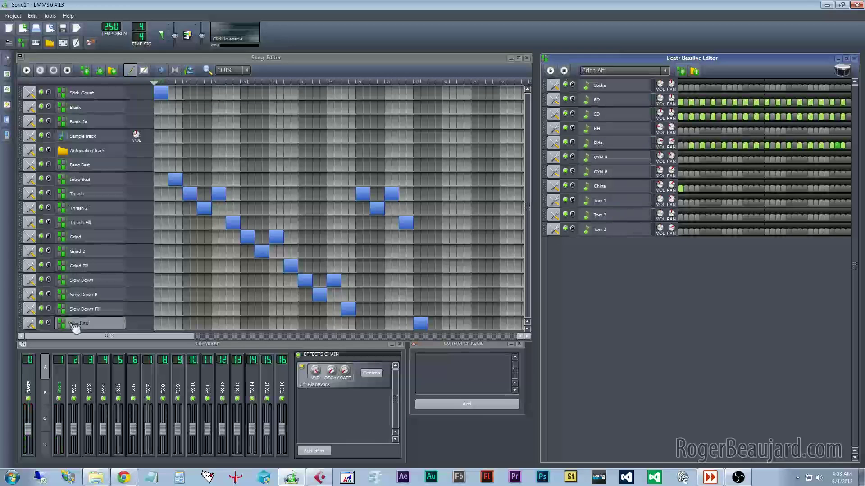
- Clone the Grind Alt track as Grind Alt Fill and move its block right after the Grind Alt block
click(29, 324)
click(49, 334)
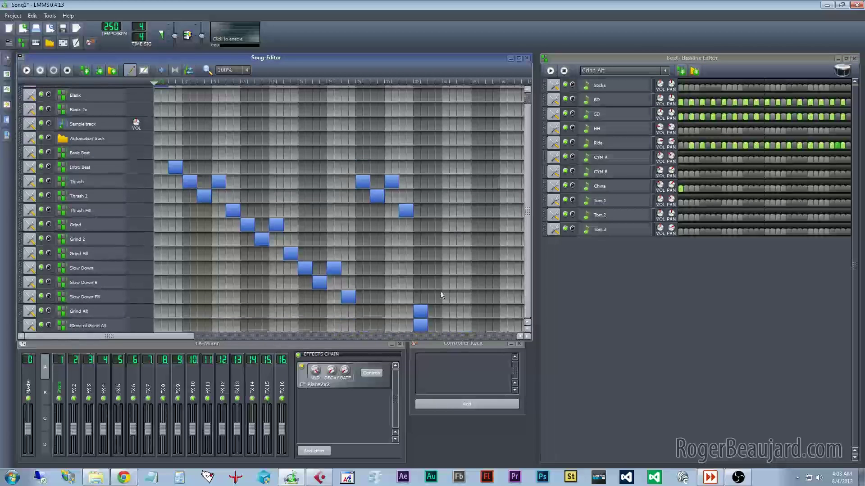
drag(418, 322, 432, 324)
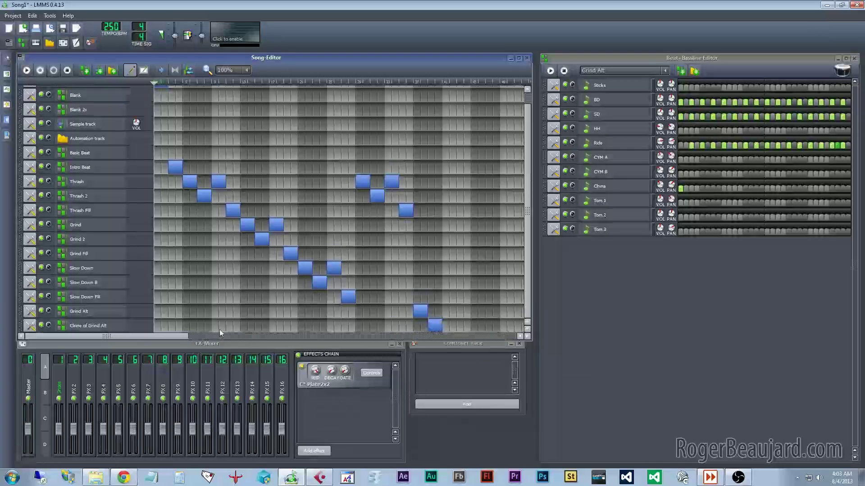
double_click(86, 331)
text(Grind Alt Fill)
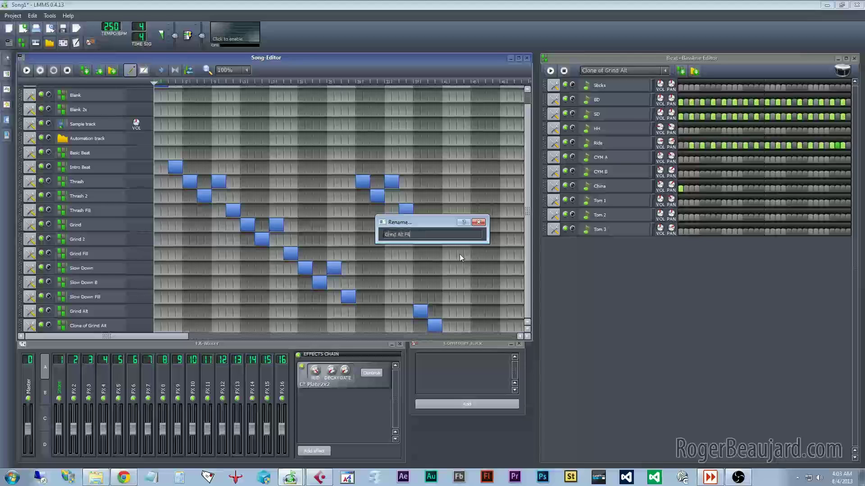
key(Return)
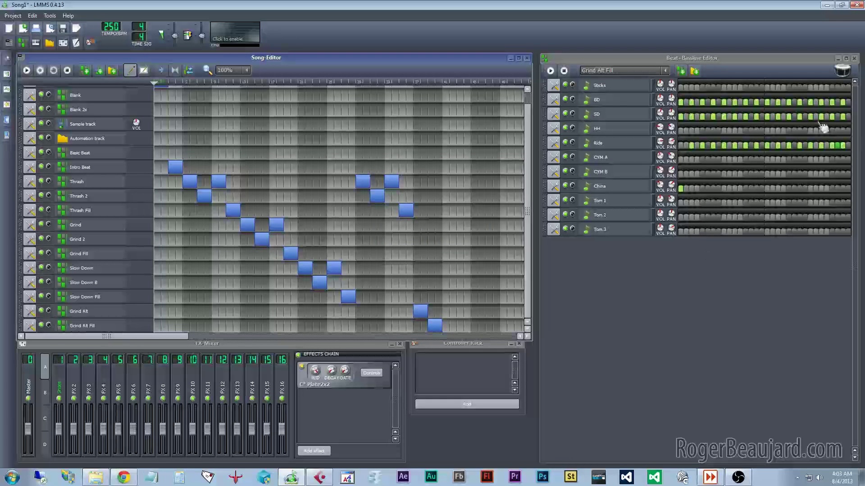
- In Grind Alt Fill, add SD notes on steps 26 and 28, clear SD steps 29 and 31, and clear Ride from step 27 onward
click(550, 70)
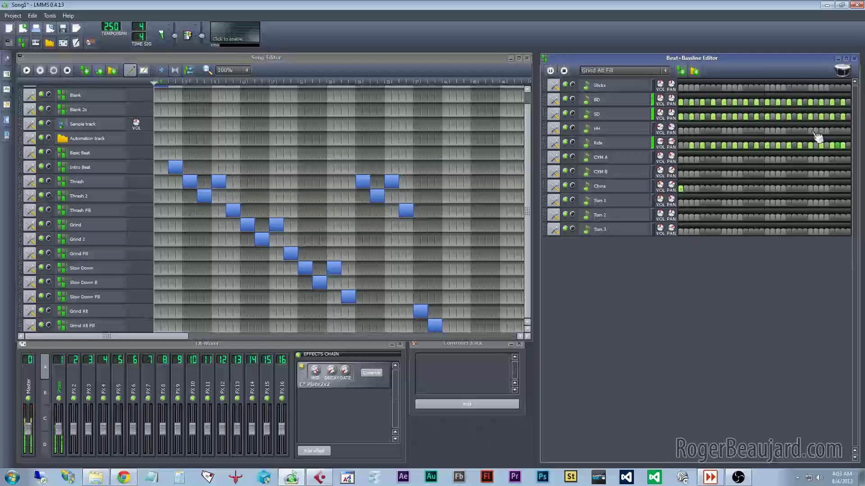
click(815, 116)
click(826, 116)
click(820, 145)
click(831, 145)
click(837, 145)
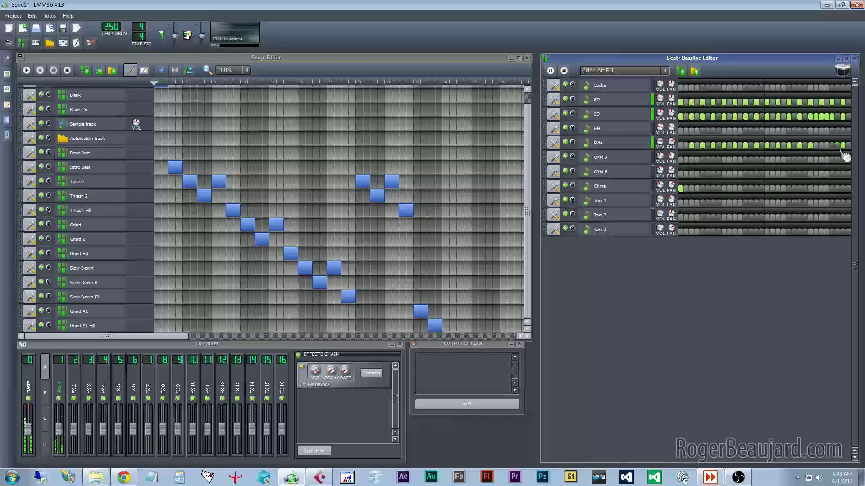
click(842, 145)
click(843, 116)
- End Grind Alt Fill with Tom 2 notes on steps 29 and 30 and Tom 3 notes on steps 31 and 32
click(832, 217)
click(837, 217)
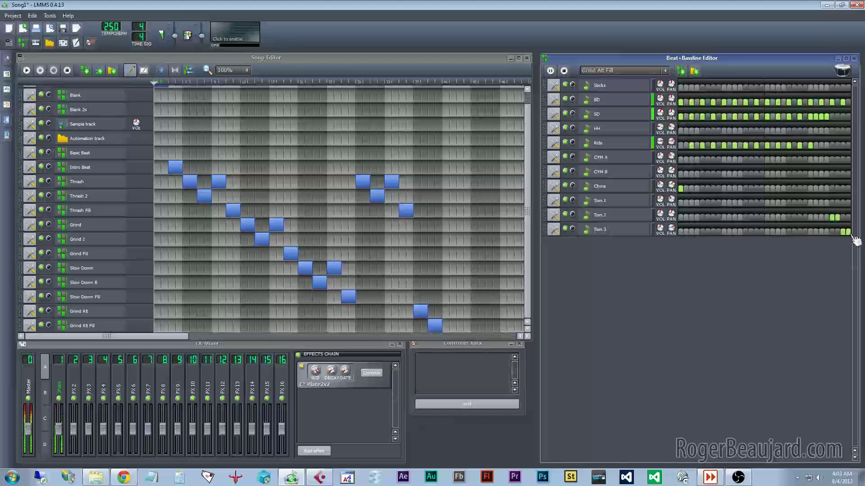
click(563, 70)
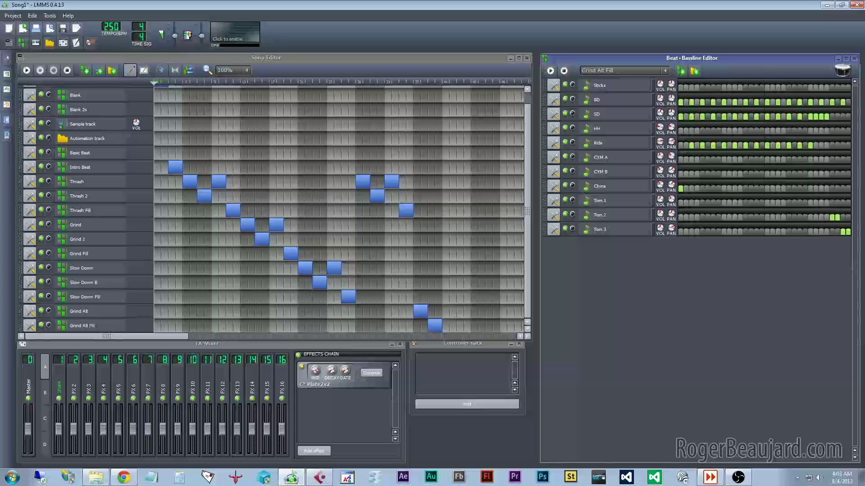
- Lower the volume of the first Tom 2 and first Tom 3 notes in Grind Alt Fill, and play the pattern back
click(831, 217)
double_click(831, 218)
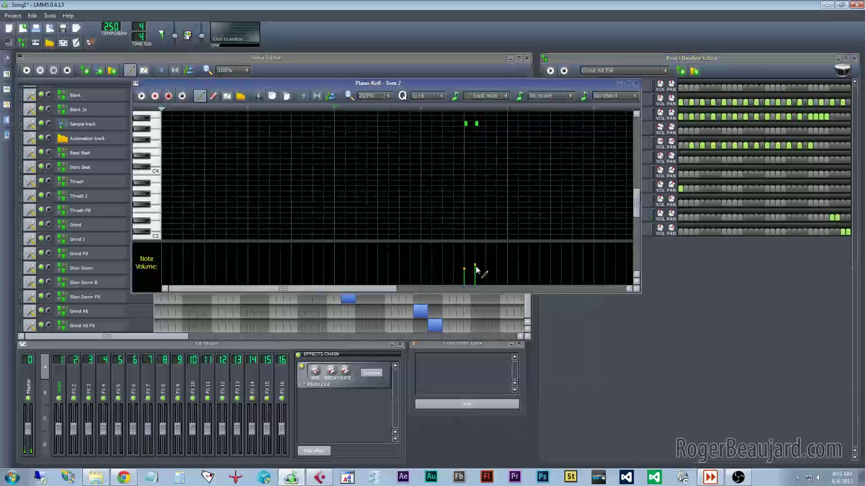
double_click(845, 232)
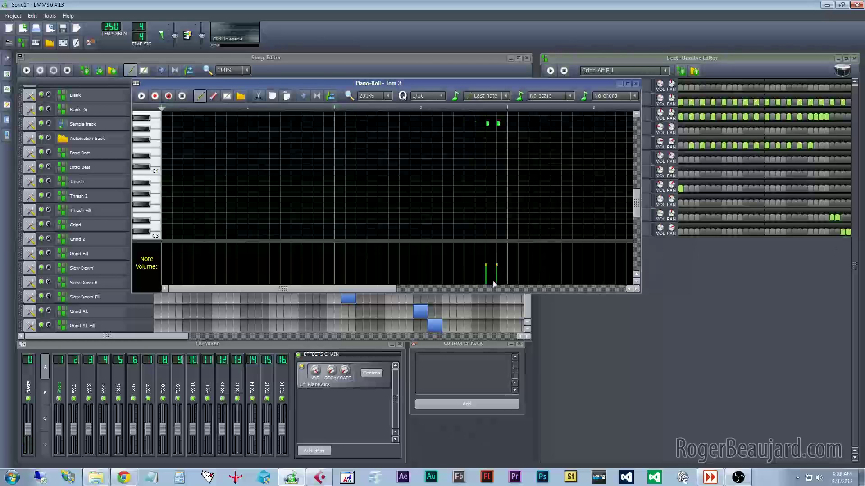
drag(484, 274, 494, 266)
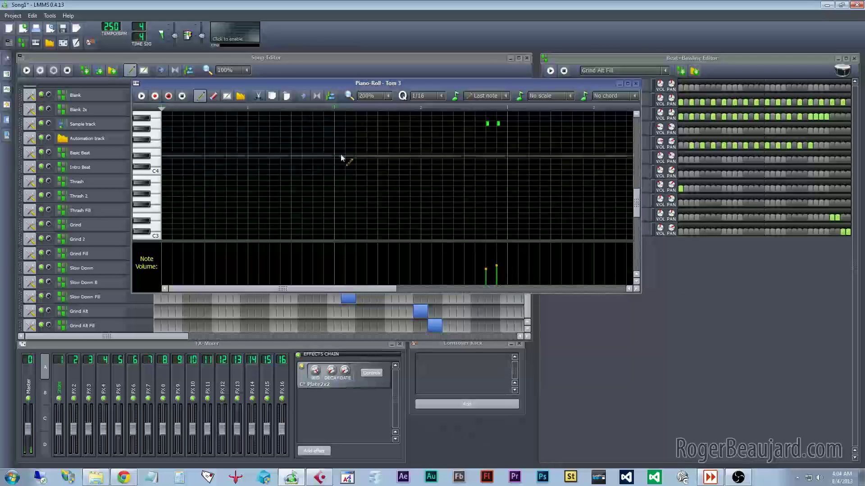
click(636, 84)
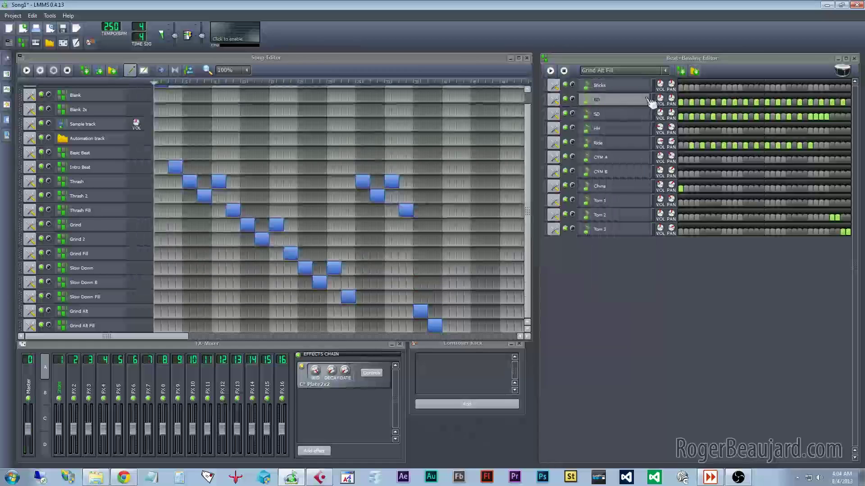
click(549, 72)
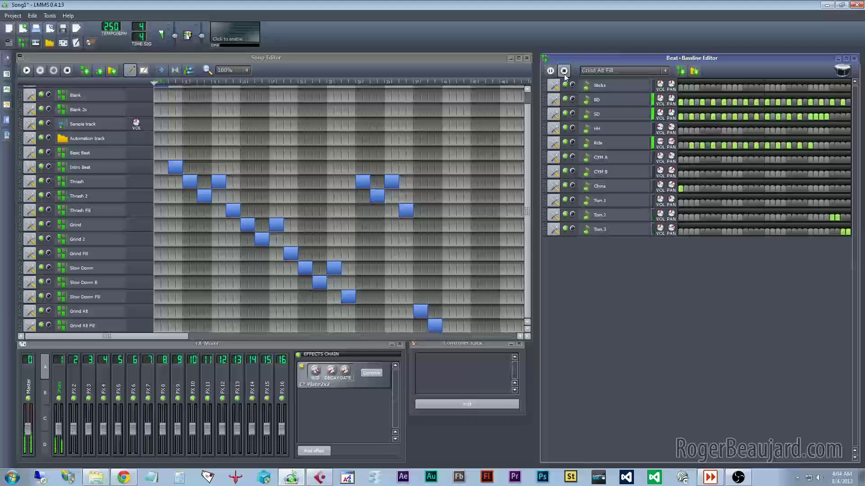
click(564, 72)
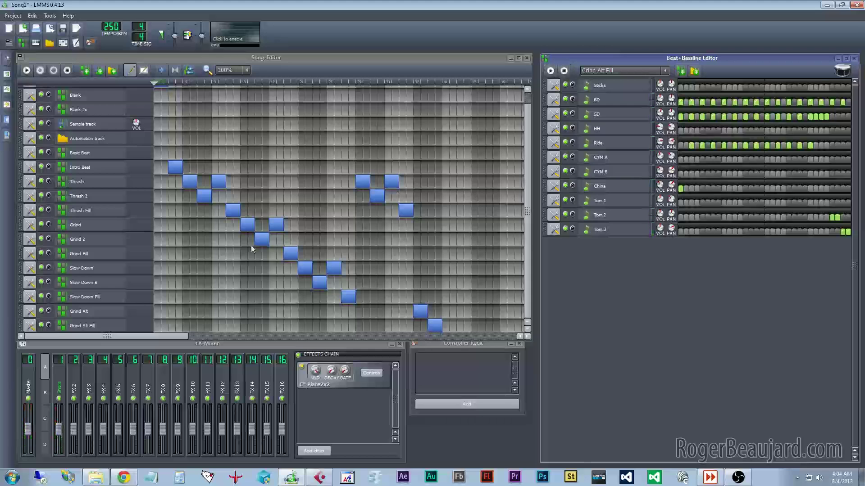
- Clone the Blank 2x track, rename the clone Double Bass, and open its pattern for editing
click(118, 299)
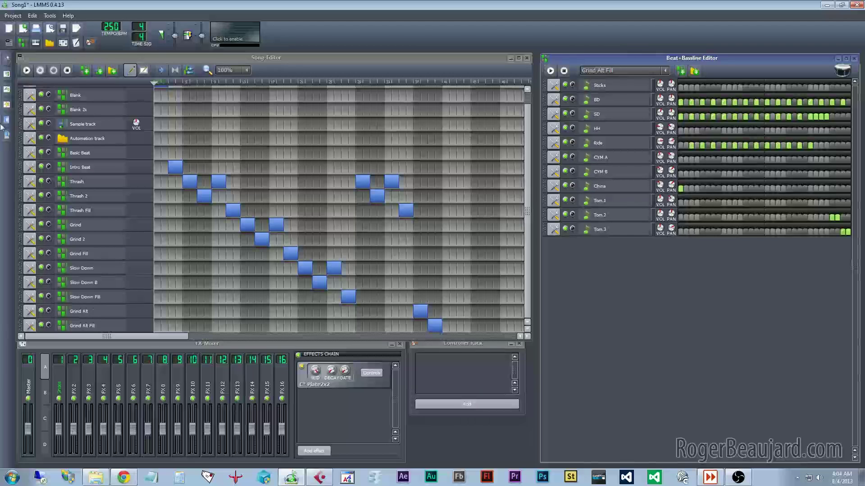
click(32, 108)
click(52, 124)
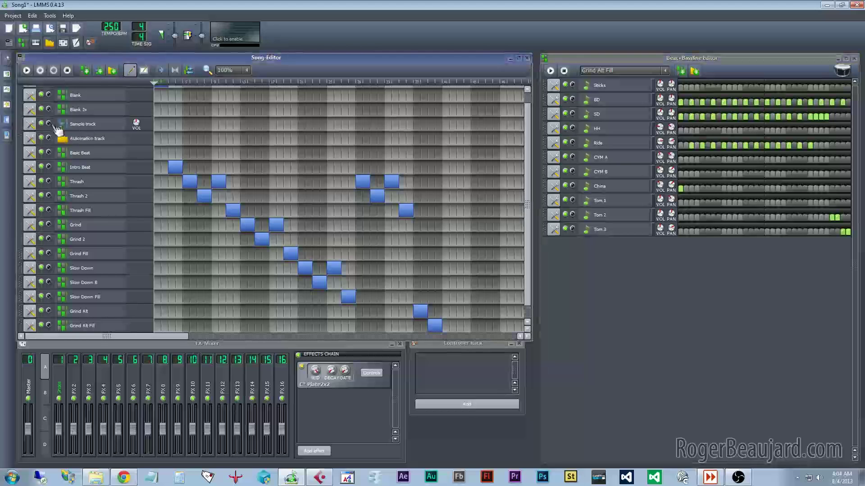
scroll(483, 238, down, 1)
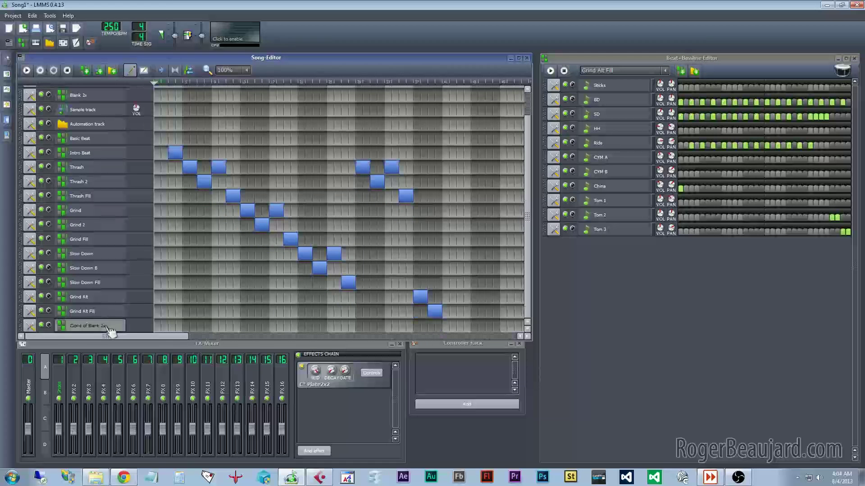
double_click(86, 326)
text(Double Bass)
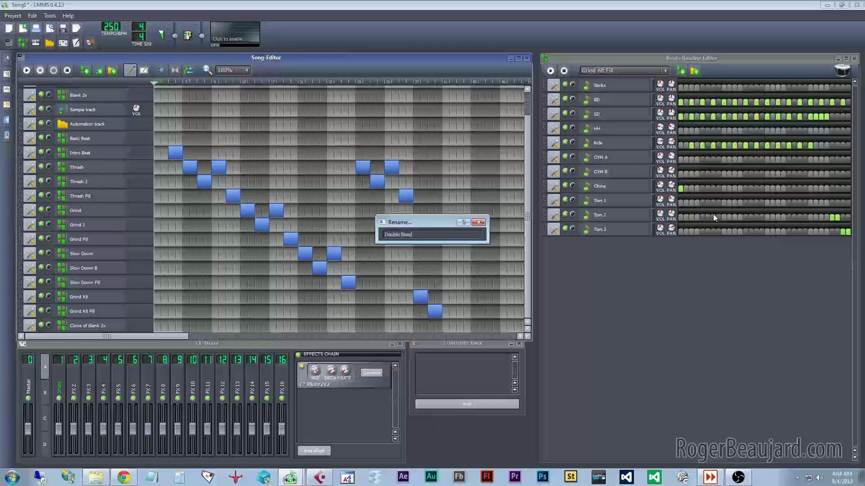
key(Return)
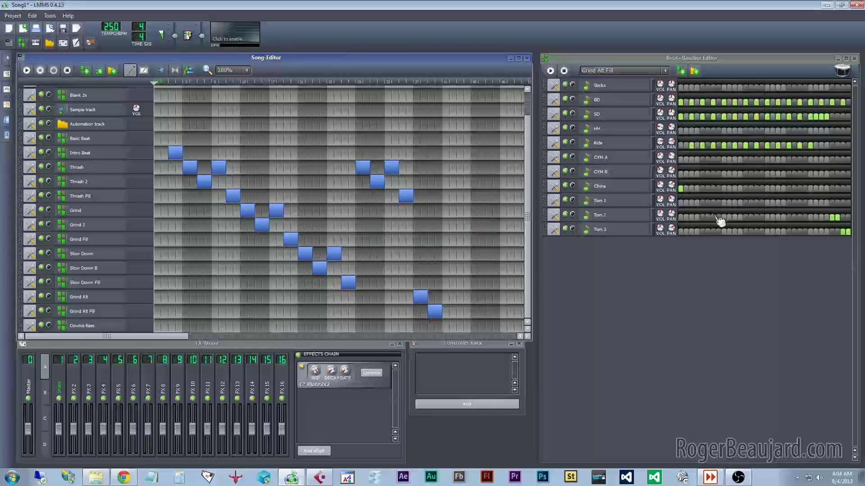
click(95, 325)
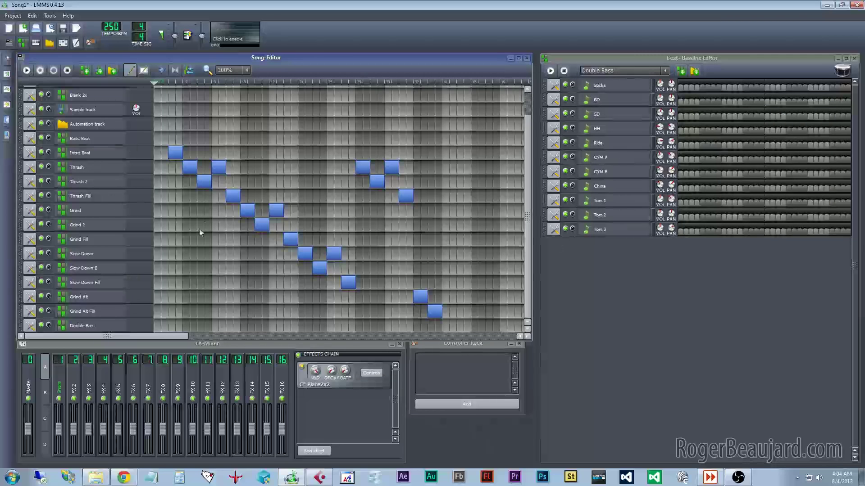
- Save the Song1 project
click(13, 15)
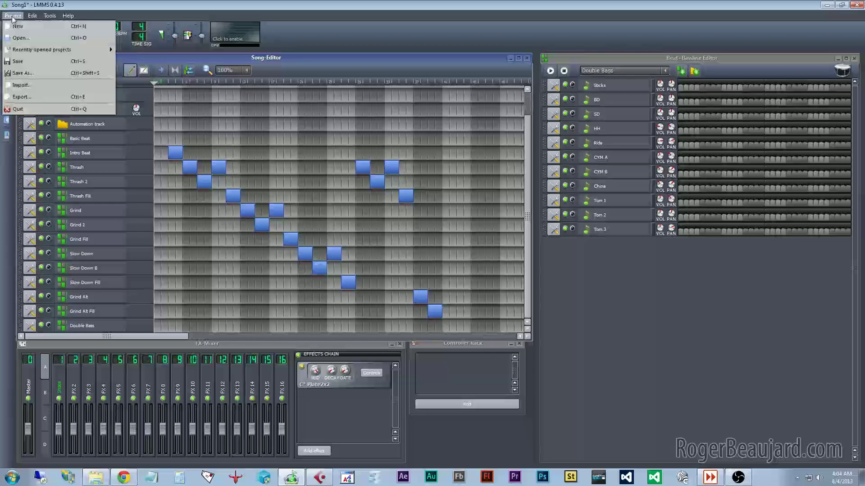
click(28, 64)
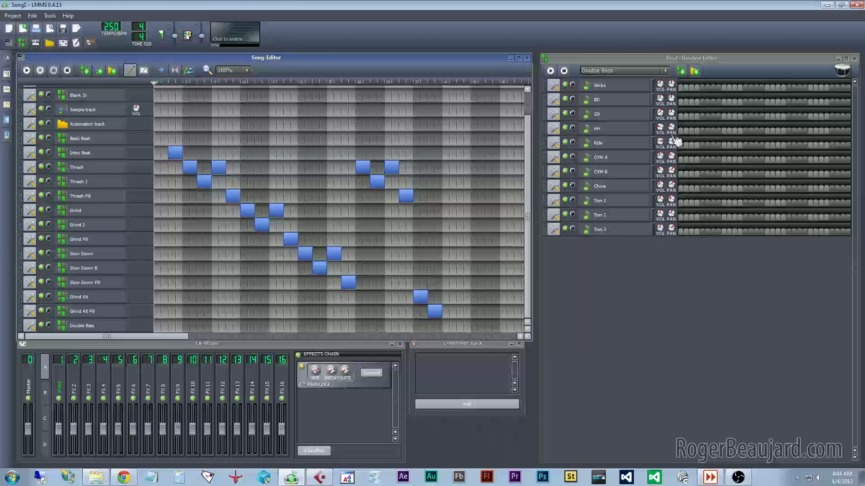
key(ctrl+s)
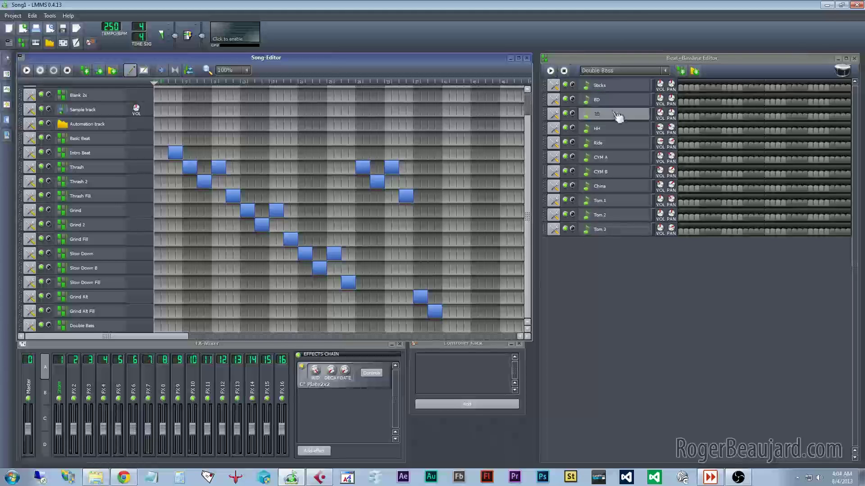
- In Double Bass, add BD notes on odd steps except 23, plus steps 18 and 20, and CYM A and CYM B notes on step 1
click(550, 70)
click(681, 102)
click(692, 102)
click(714, 102)
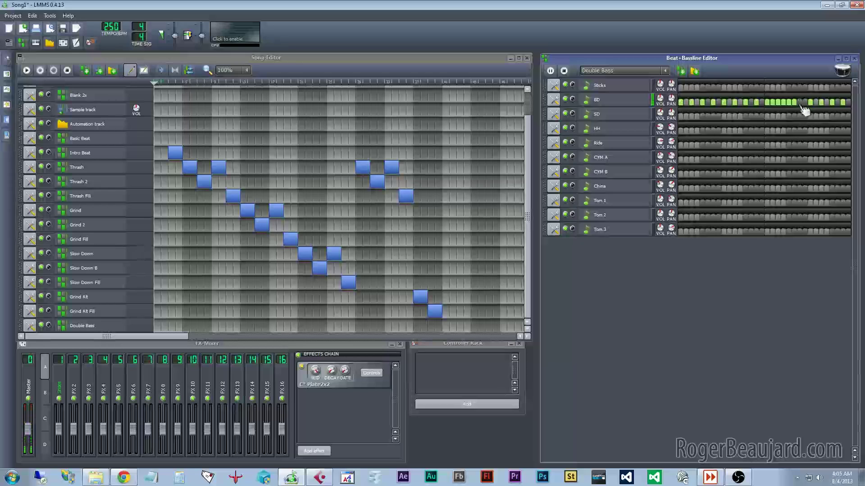
click(786, 103)
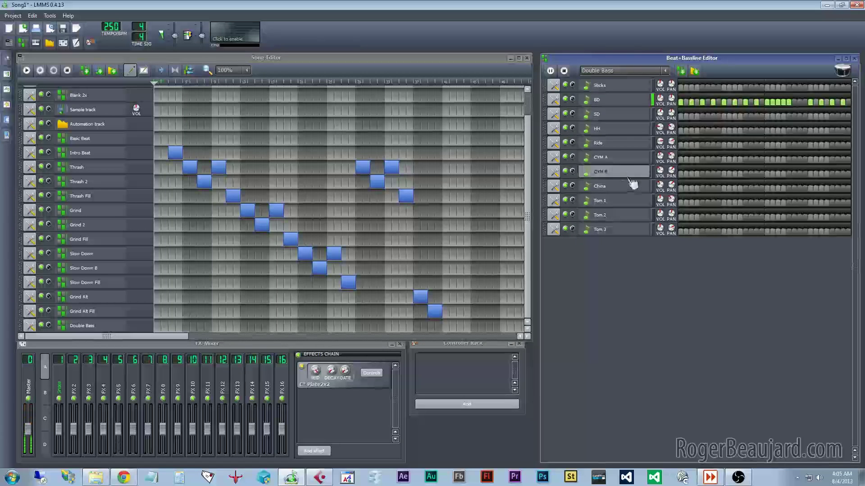
click(683, 174)
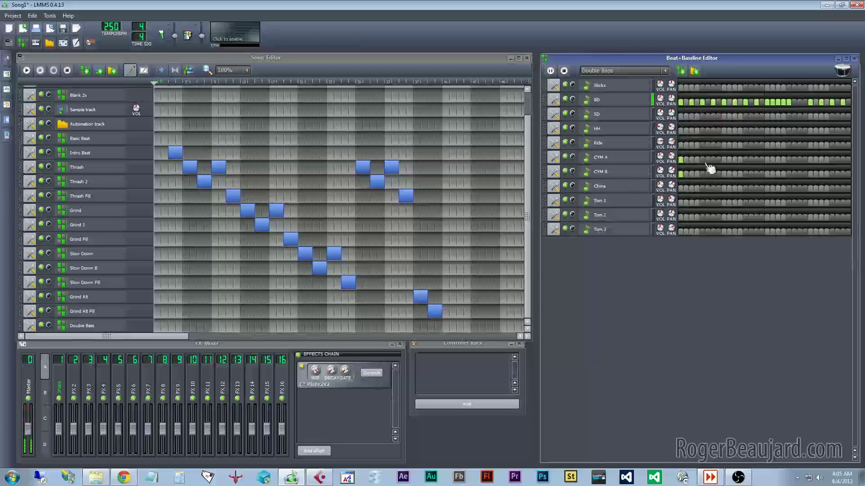
- Add HH notes on steps 5, 9 and 13 and SD notes on steps 9, 21 and 23 of the Double Bass pattern
click(745, 131)
click(724, 116)
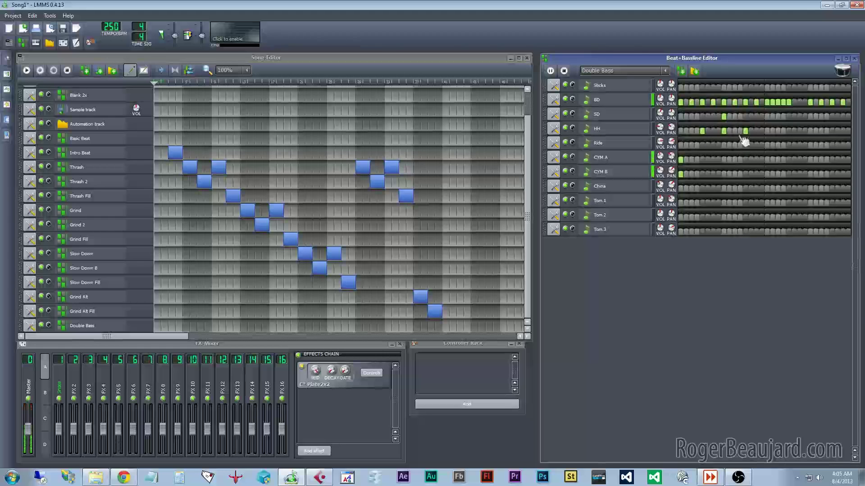
click(767, 116)
click(767, 116)
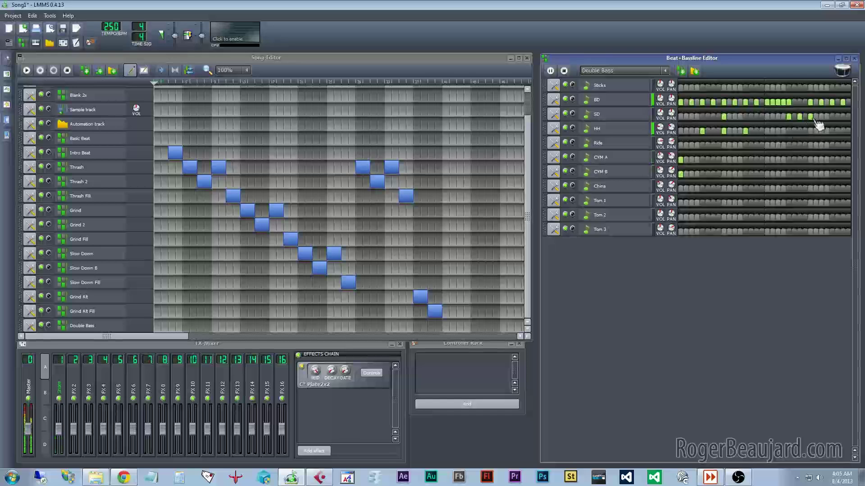
click(810, 116)
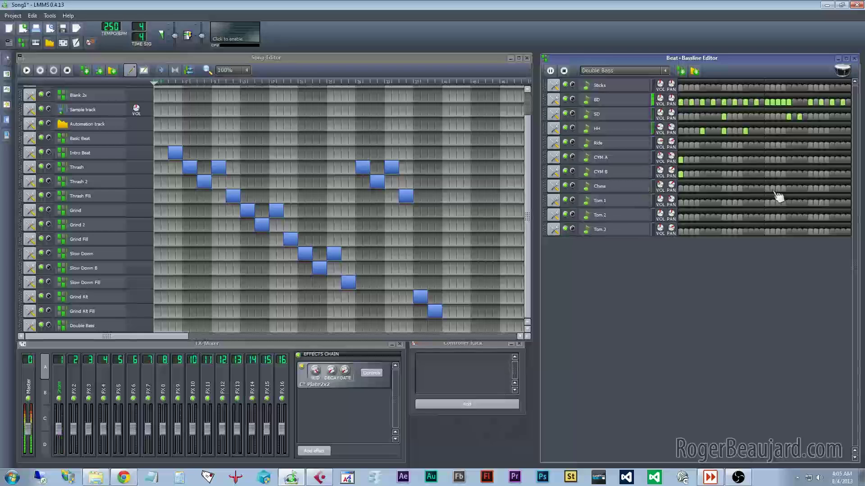
- Add China notes on steps 21 and 23 and lower their volume, making the first one softer than the second
double_click(800, 189)
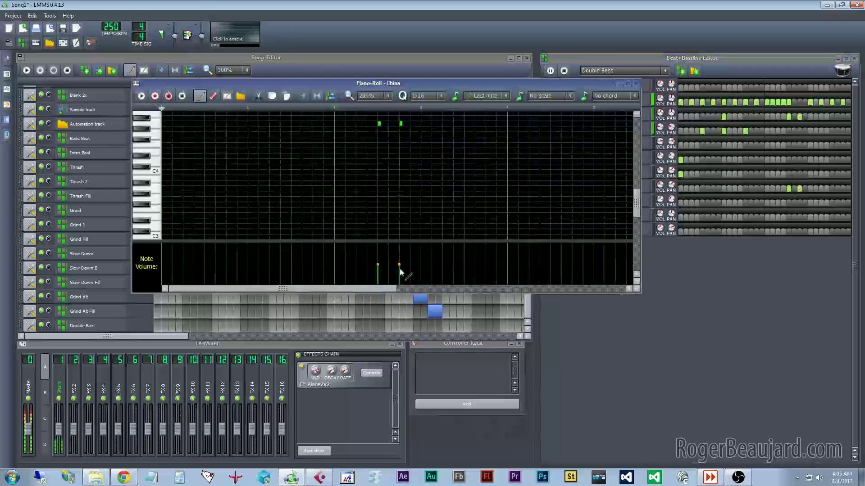
click(378, 269)
click(399, 261)
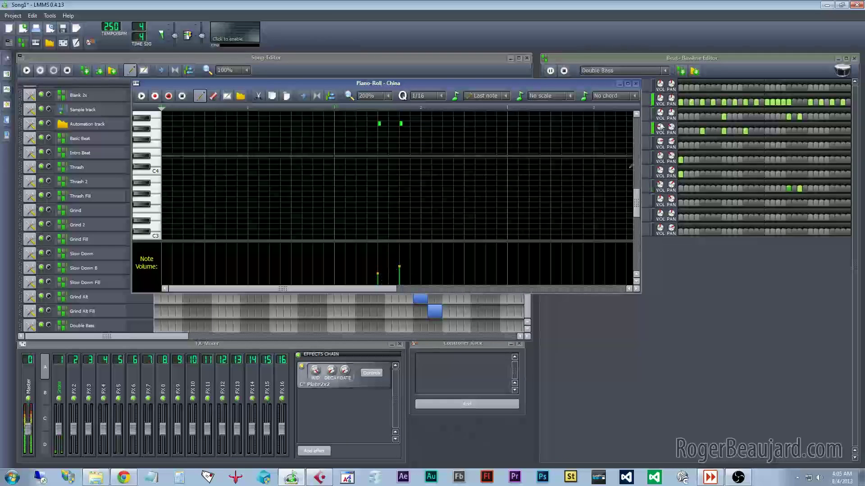
click(635, 84)
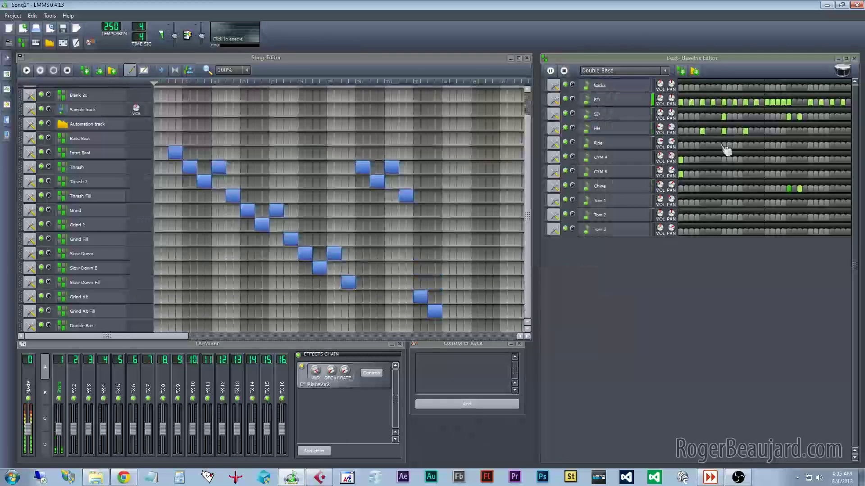
- Lower the volume of the SD note on step 21 and raise the one on step 23
double_click(794, 116)
click(378, 269)
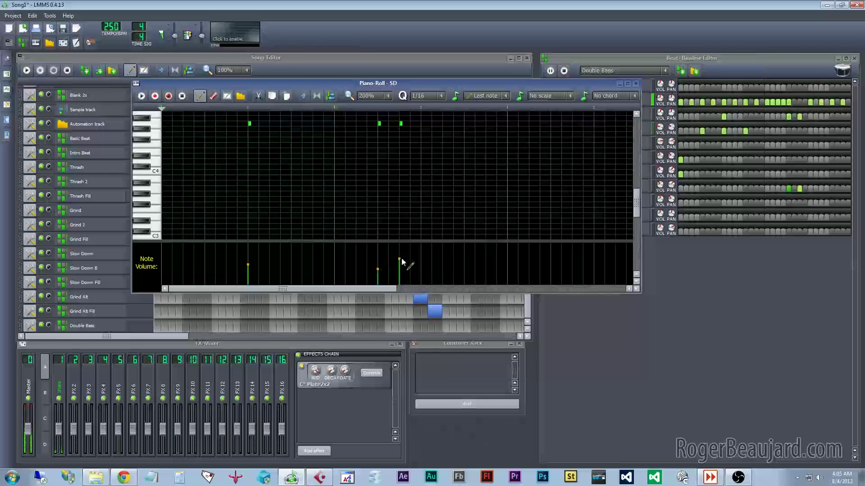
click(636, 84)
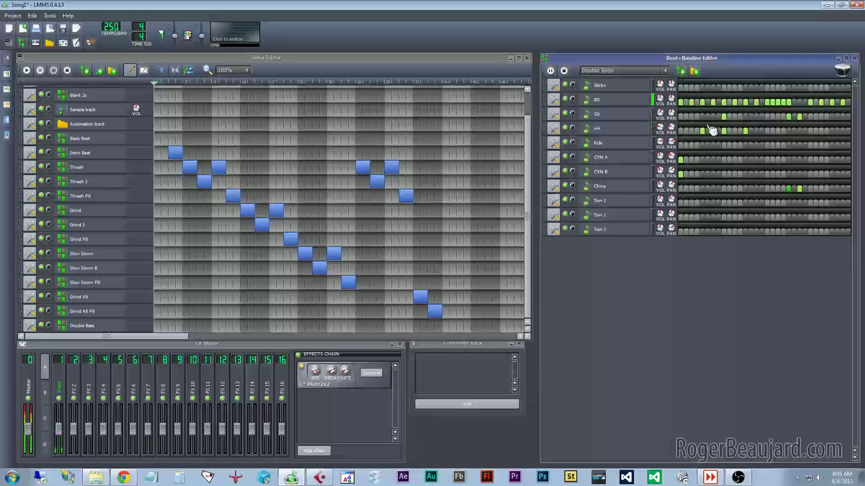
- Vary the volumes of the three HH notes in Double Bass, making the step 9 note the softest and the step 13 note the loudest
double_click(712, 130)
click(205, 268)
click(247, 268)
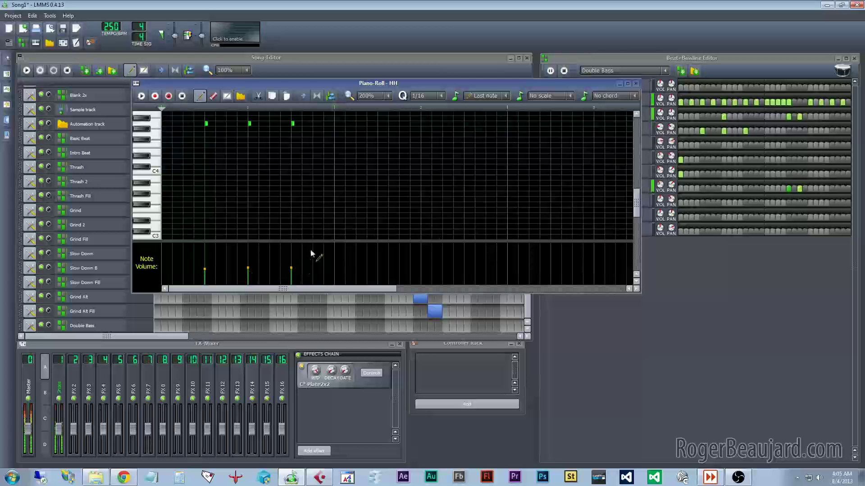
click(247, 272)
click(291, 260)
click(291, 265)
click(636, 83)
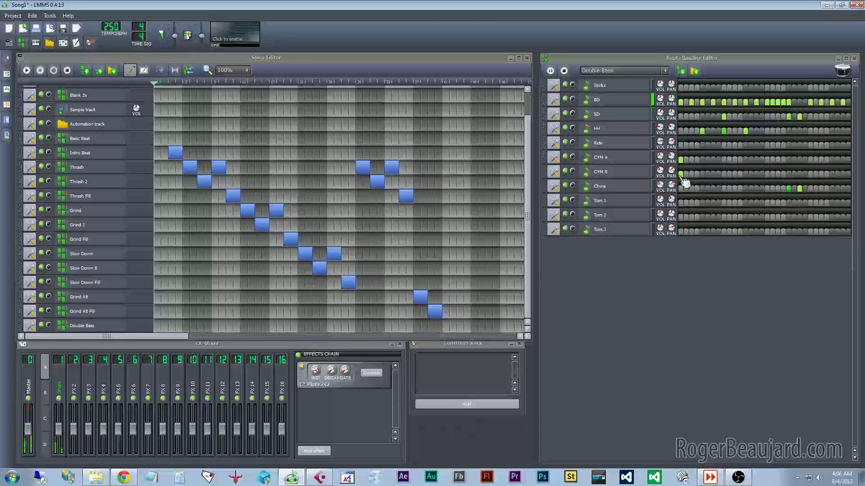
- Play the BD part of Double Bass on its own, and restart playback of the whole pattern
double_click(687, 102)
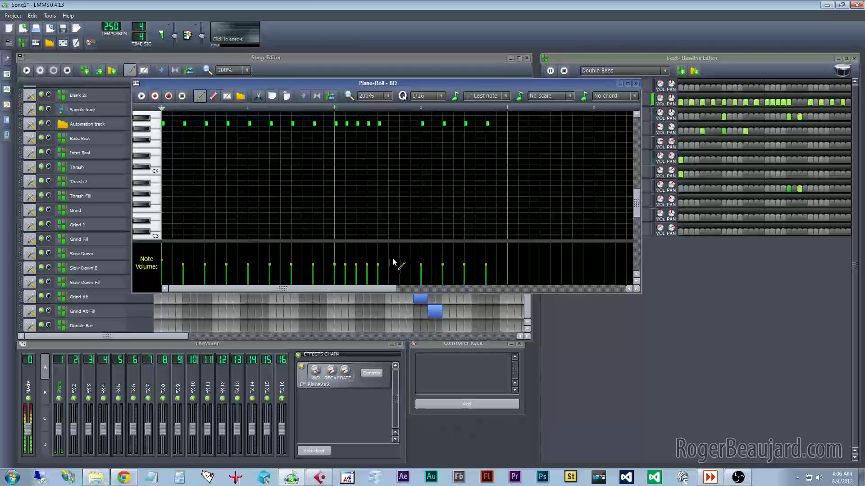
click(140, 99)
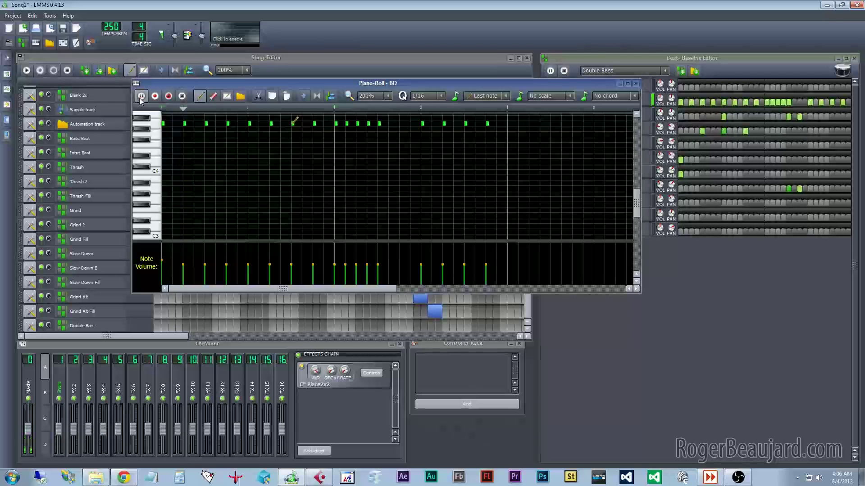
click(182, 96)
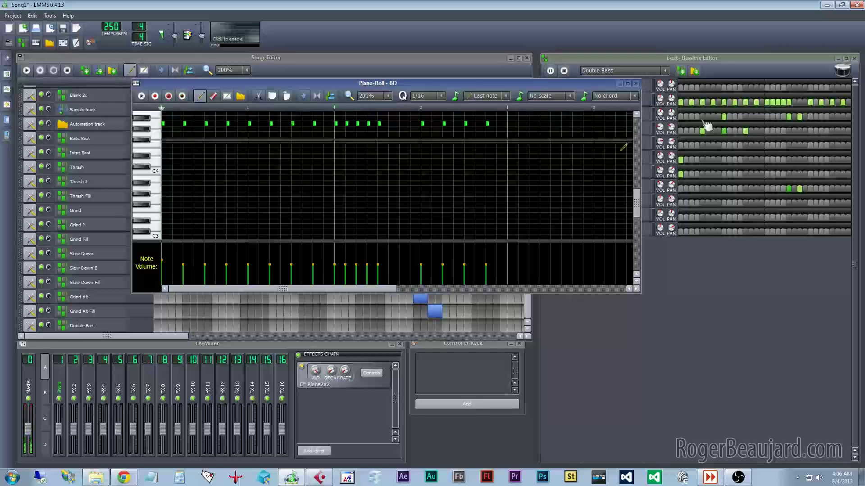
click(635, 84)
click(551, 70)
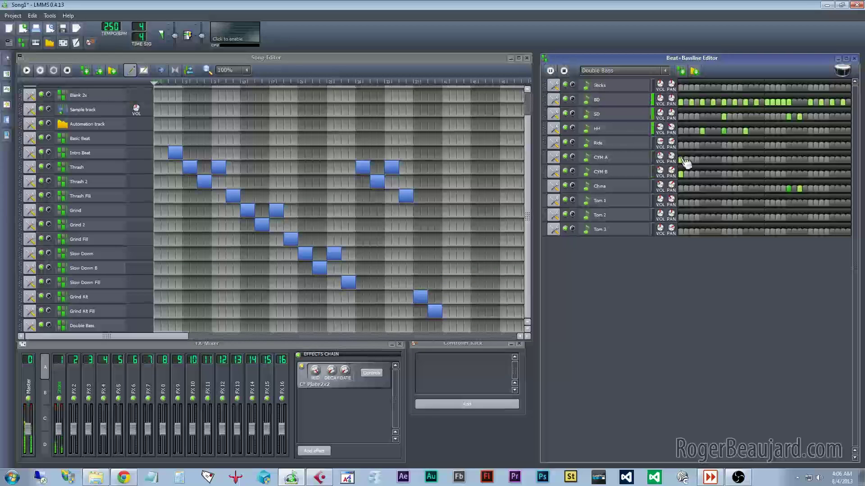
- Remove the BD notes from steps 25, 27, 29 and 31 of Double Bass
click(821, 102)
click(832, 102)
click(843, 103)
click(811, 103)
click(810, 103)
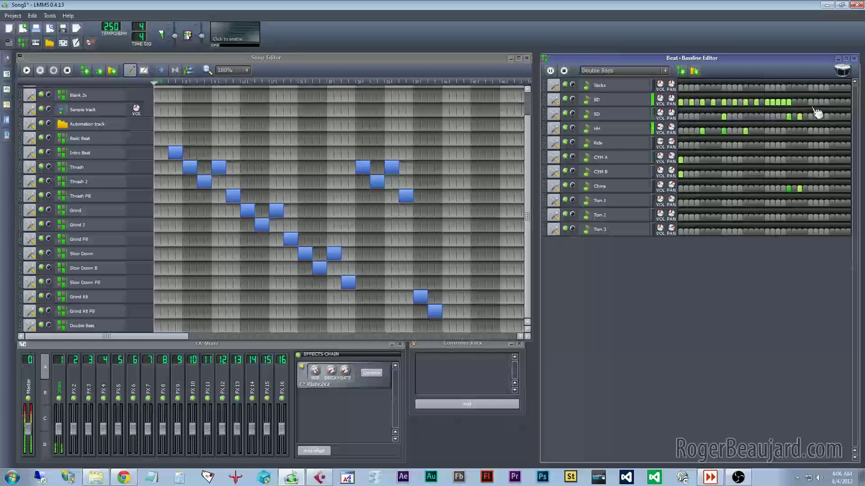
- Add Tom 2, Tom 3 and BD notes together on steps 25 and 29 of Double Bass
click(810, 217)
click(810, 231)
click(831, 217)
click(832, 231)
click(831, 102)
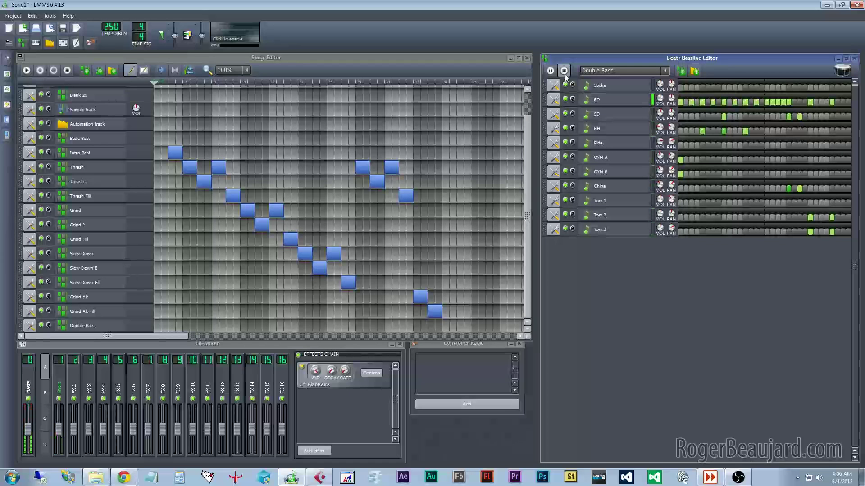
- Add an HH note on step 17, raise the volume of the BD note on step 17, and stop the pattern playback
click(767, 132)
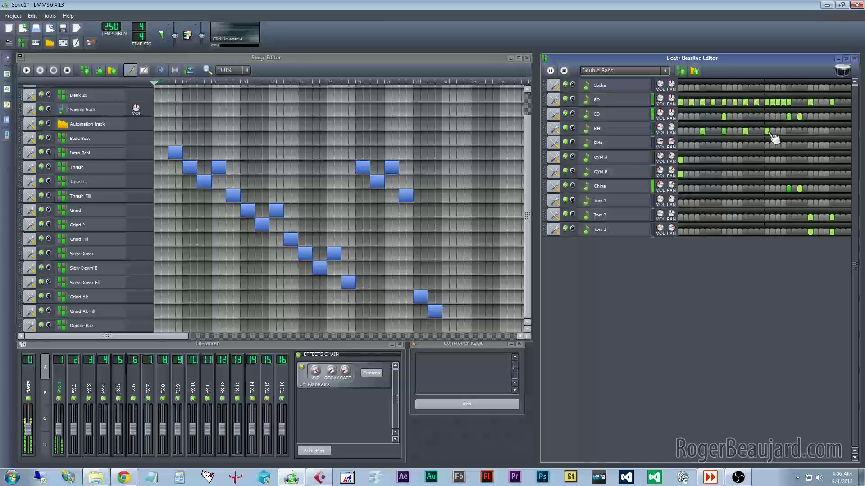
right_click(772, 106)
click(794, 113)
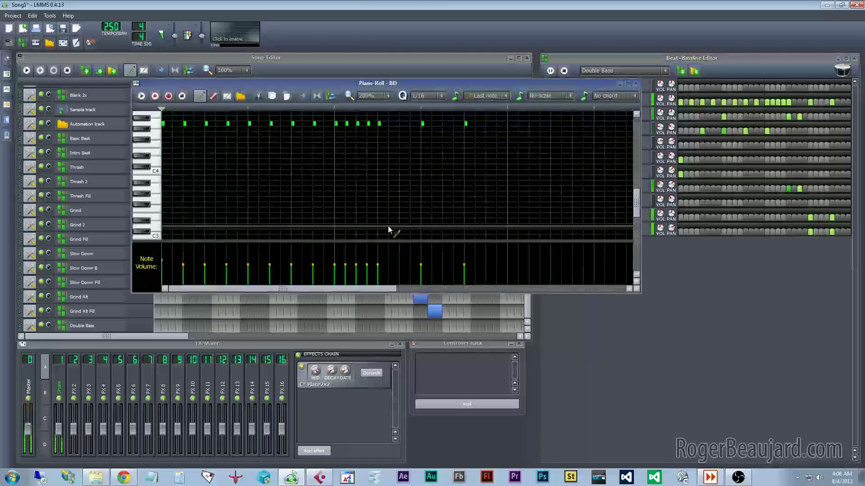
drag(338, 264, 338, 258)
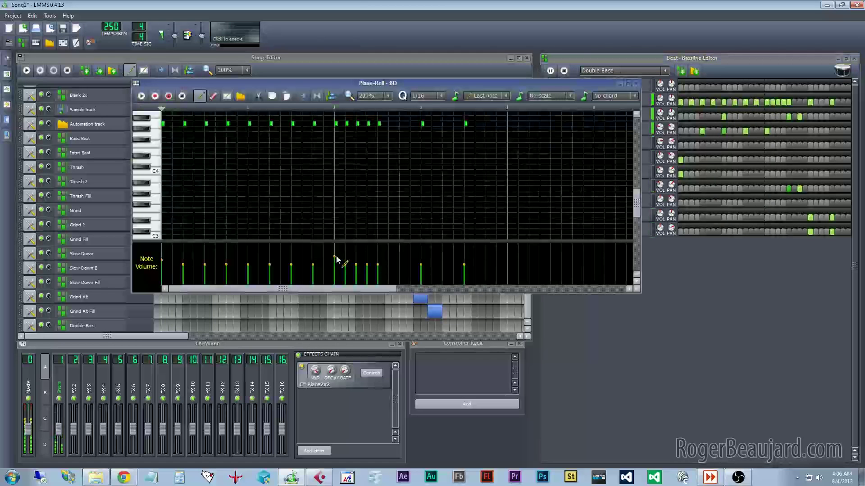
click(636, 85)
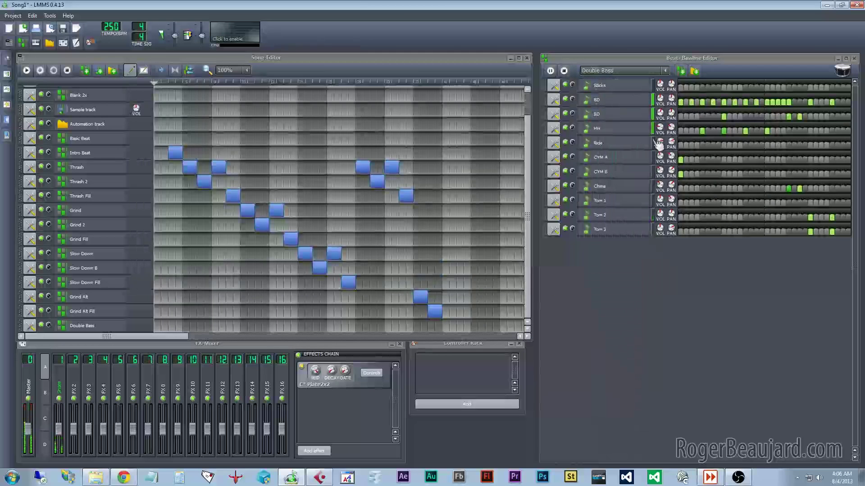
click(564, 71)
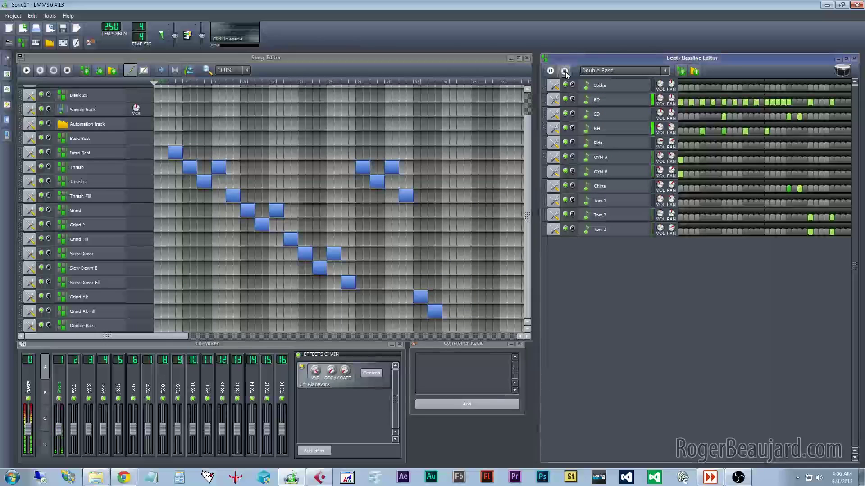
- Place a Double Bass block right after the Grind Alt Fill block, followed directly by another Intro Beat block
click(450, 327)
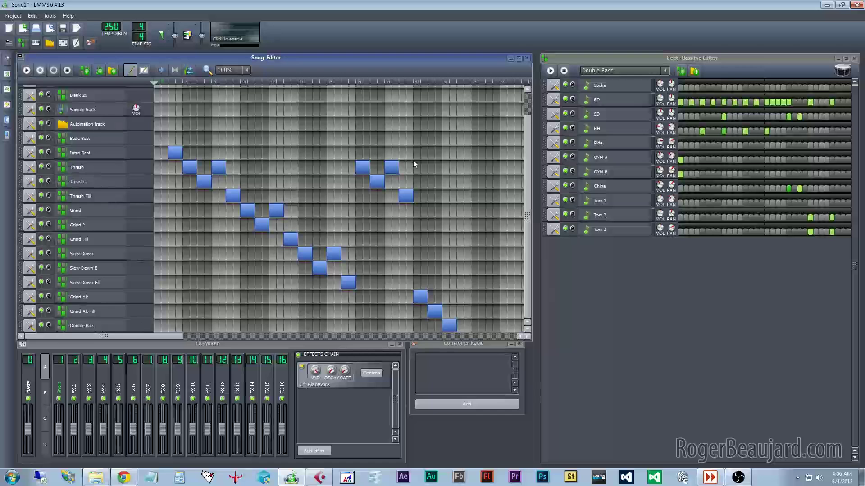
click(460, 156)
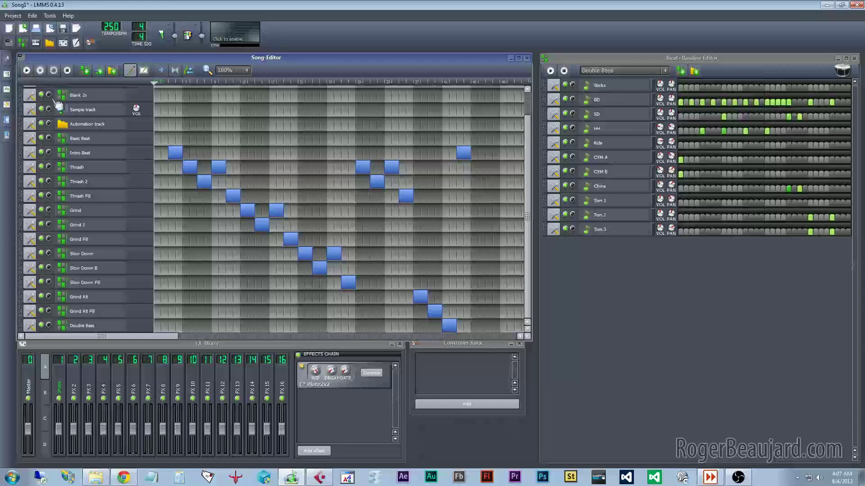
- Enable the song's loop points and set the loop end two bars past the last Intro Beat block
scroll(293, 153, up, 2)
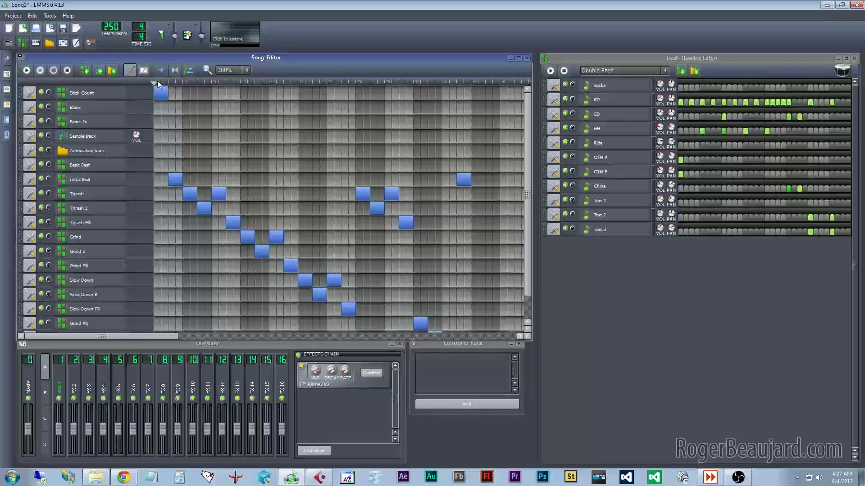
click(177, 74)
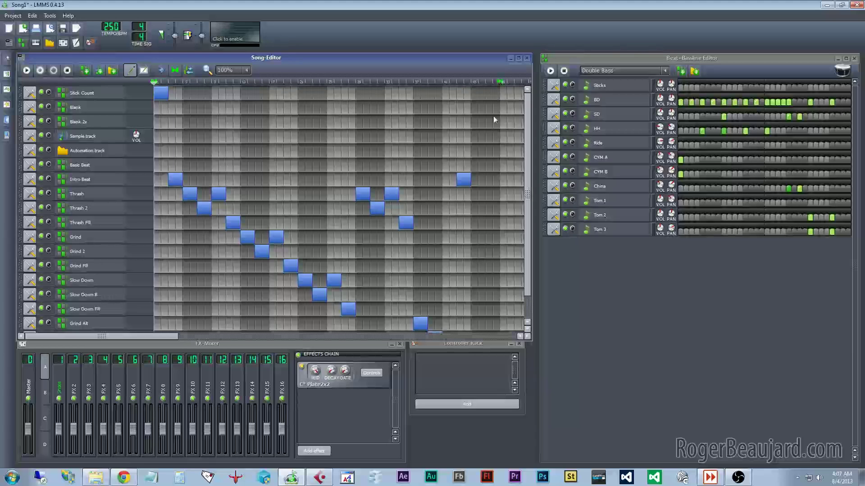
click(471, 83)
click(66, 74)
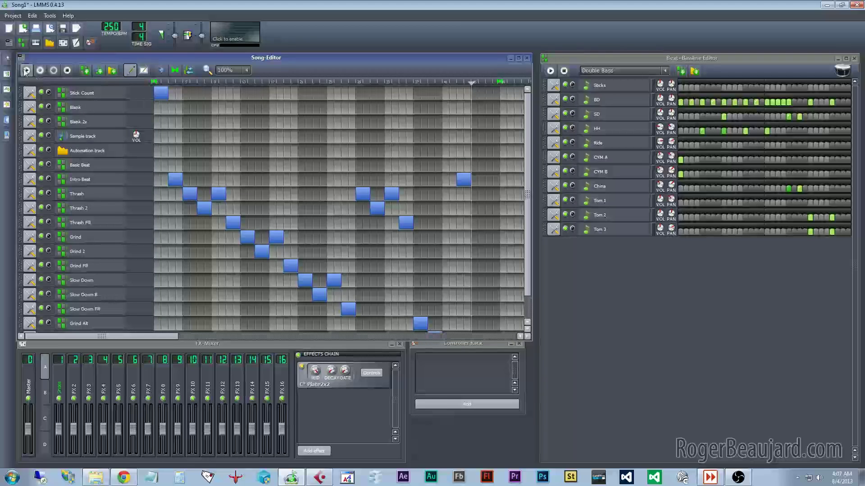
click(67, 70)
right_click(483, 84)
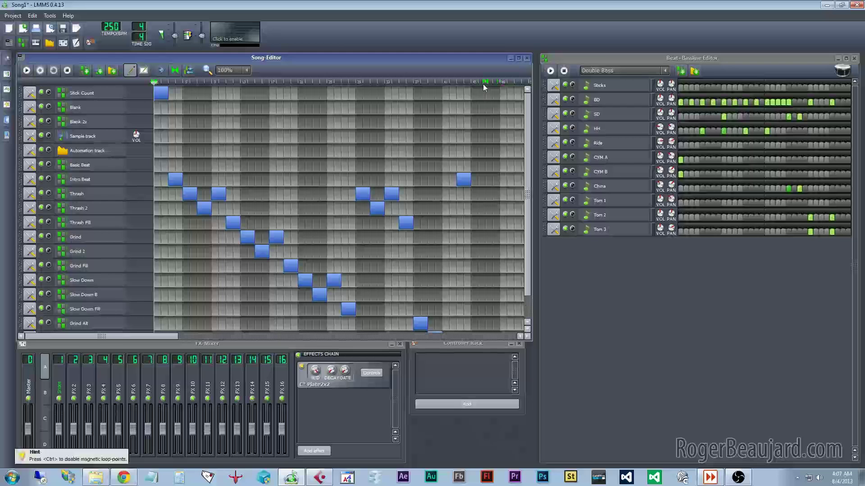
- Play back the song arrangement up to the loop end and stop it
click(459, 83)
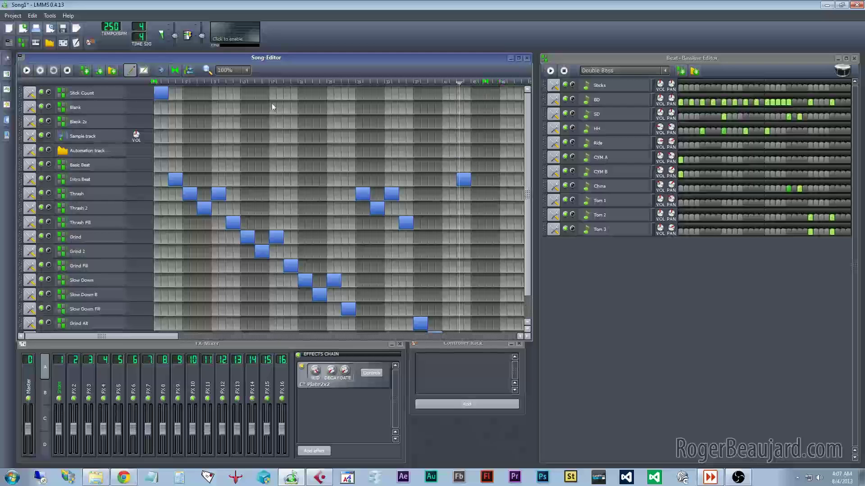
click(27, 70)
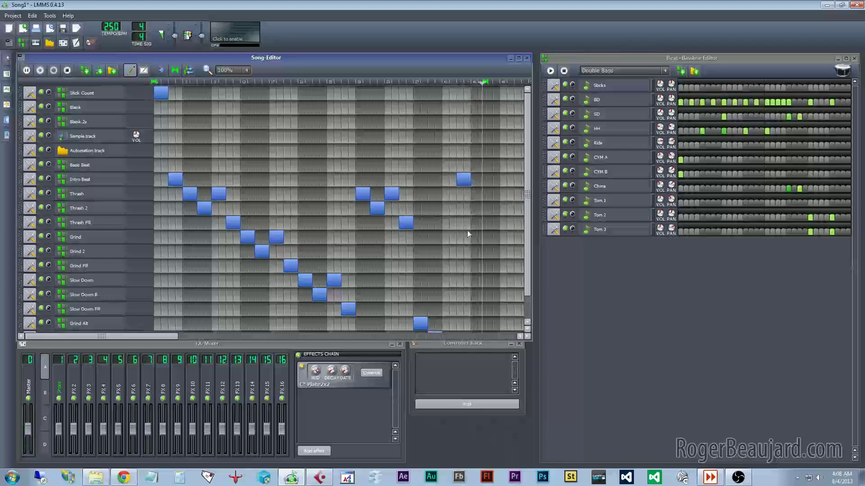
click(68, 70)
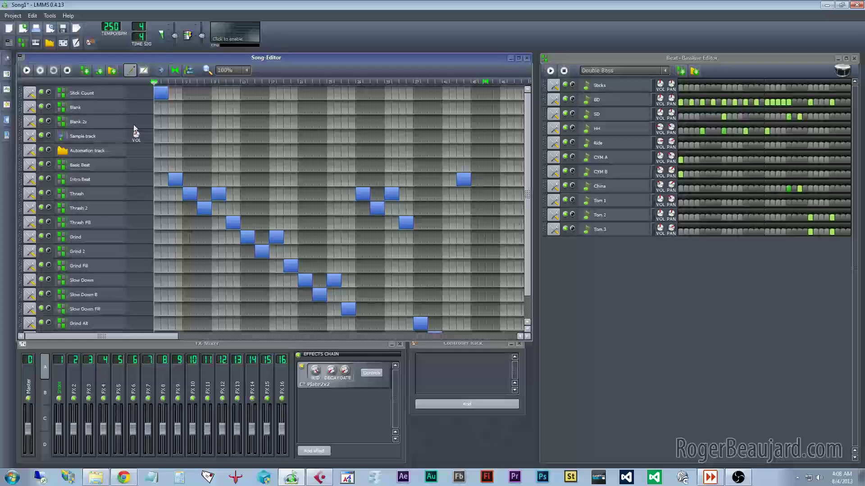
- Clone the Blank track and place a block of the clone right after the last Intro Beat block
click(30, 108)
click(47, 119)
scroll(248, 266, down, 3)
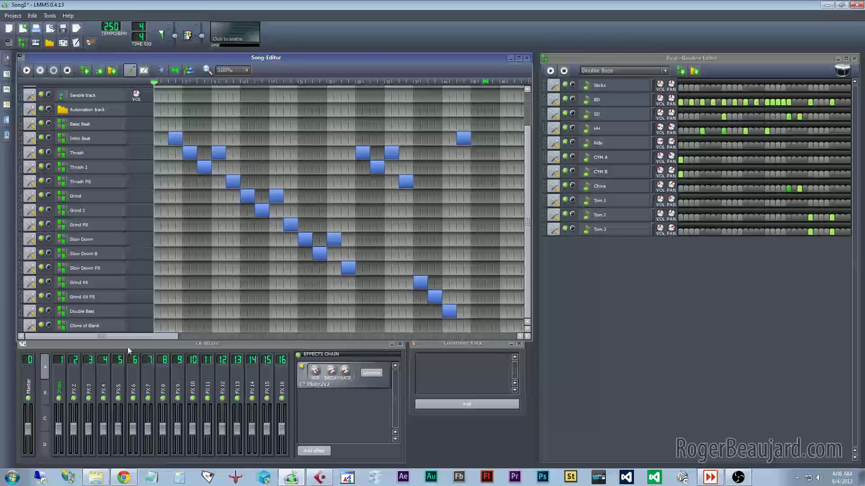
click(474, 325)
- Rename the cloned Blank track as One Crash
double_click(85, 326)
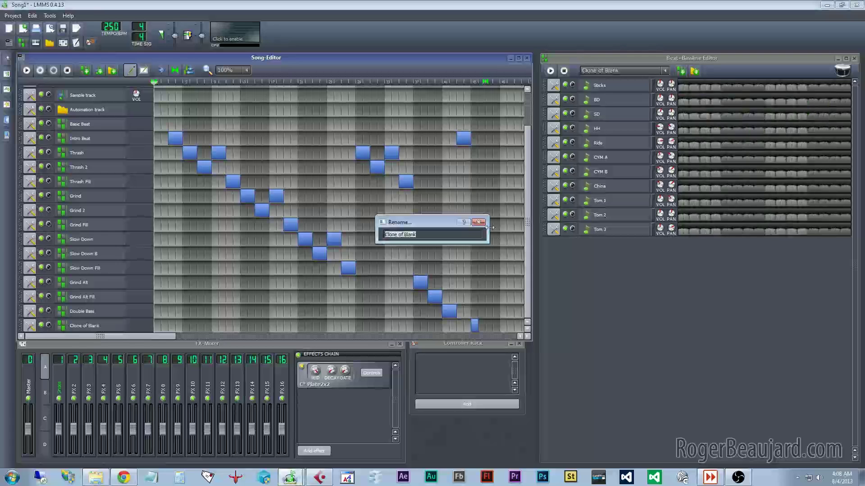
text(One Crash)
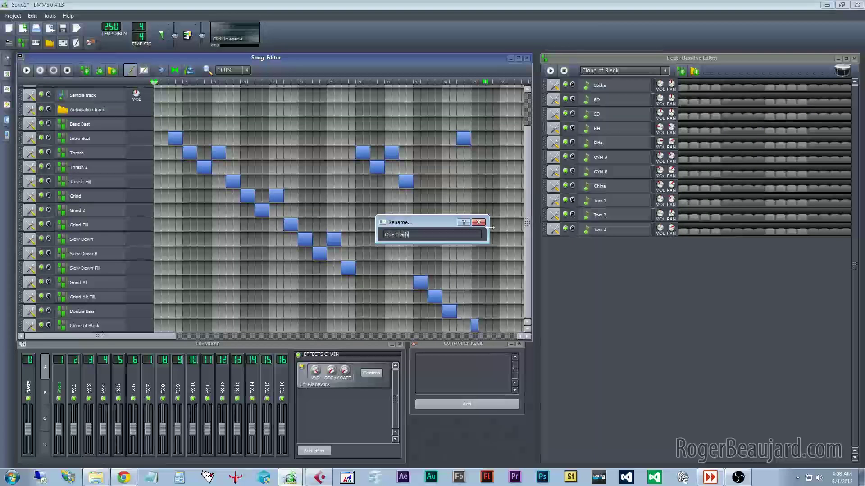
key(Return)
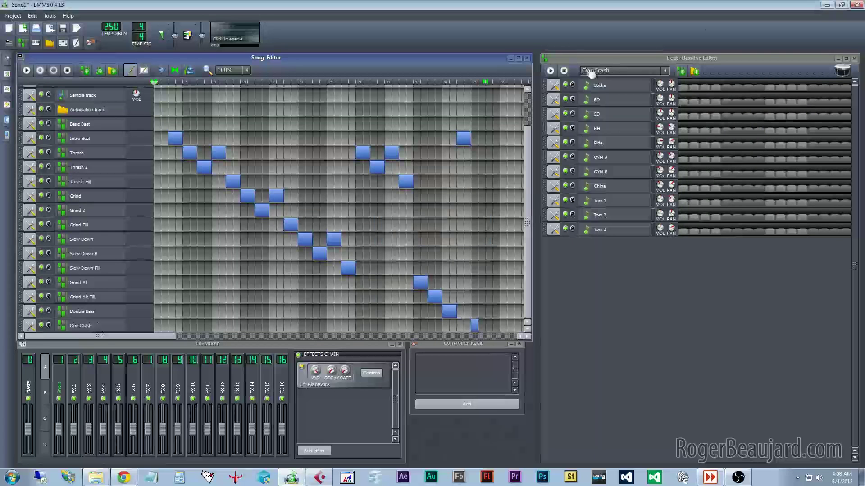
- Add BD, CYM A and CYM B notes on step 1 of the One Crash pattern
click(684, 102)
click(683, 175)
click(683, 160)
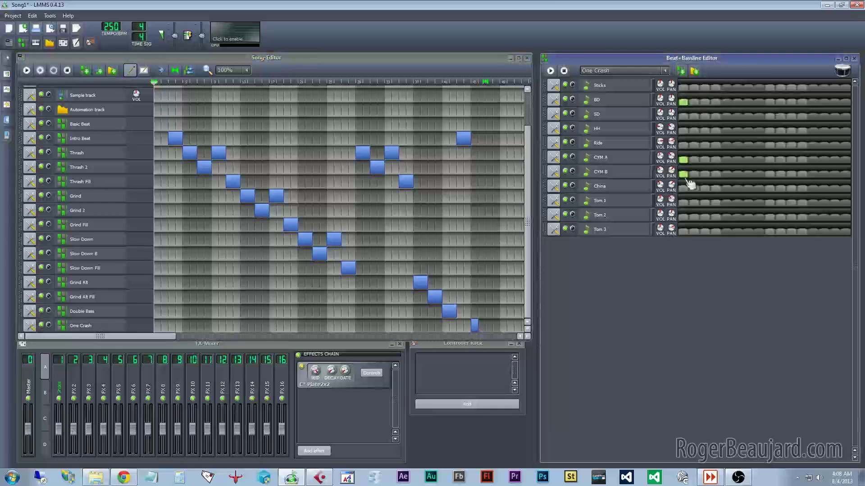
- Move the loop end past the One Crash block and play back the song's ending from the first Grind Alt block
click(500, 84)
click(506, 83)
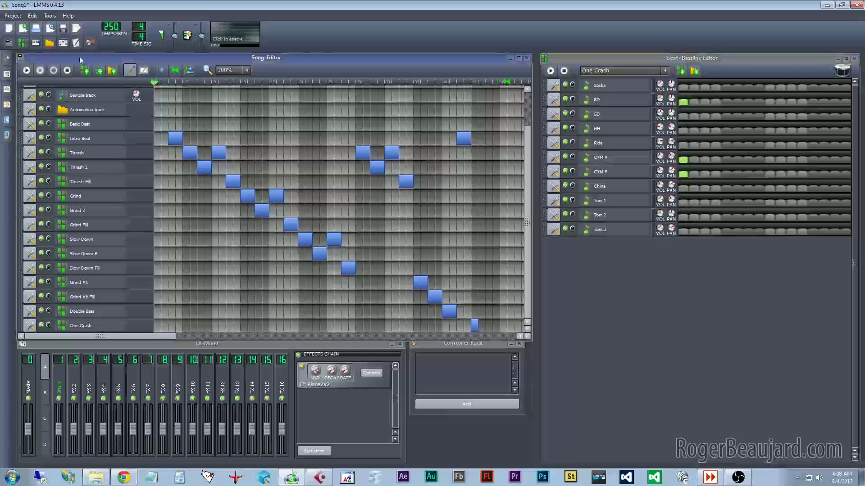
click(413, 85)
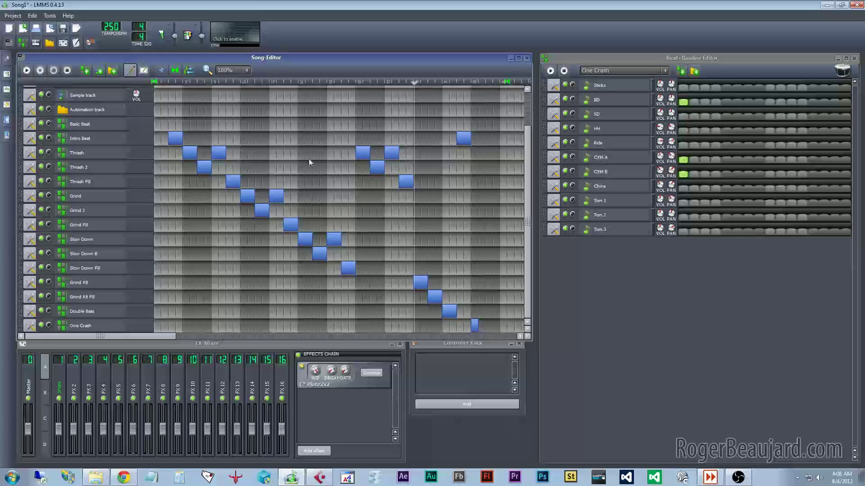
click(27, 70)
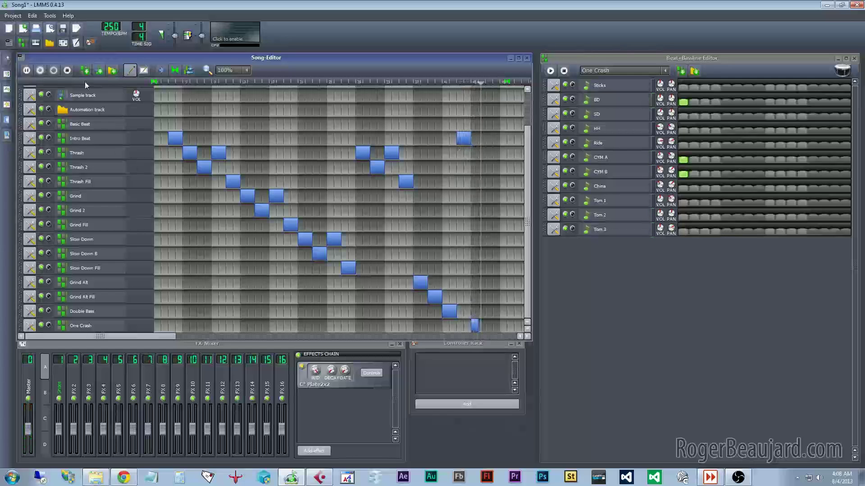
click(69, 70)
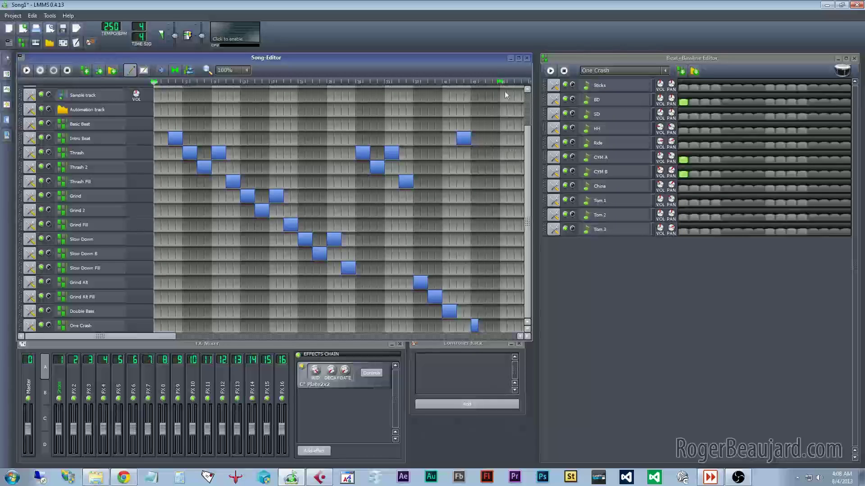
- Save the project and open the project export for choosing its output file
click(13, 15)
click(25, 62)
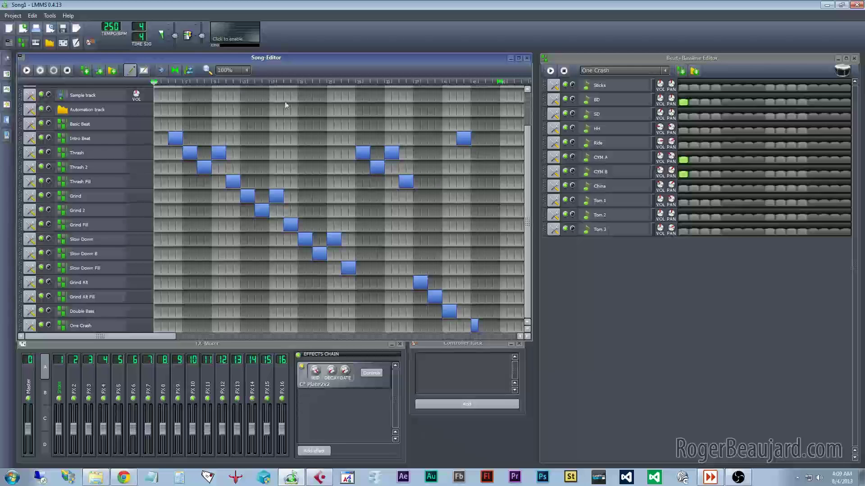
click(12, 16)
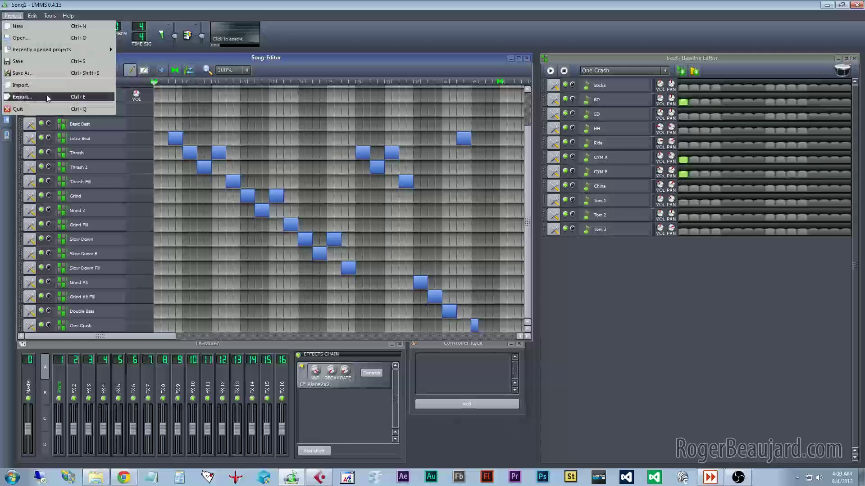
click(22, 97)
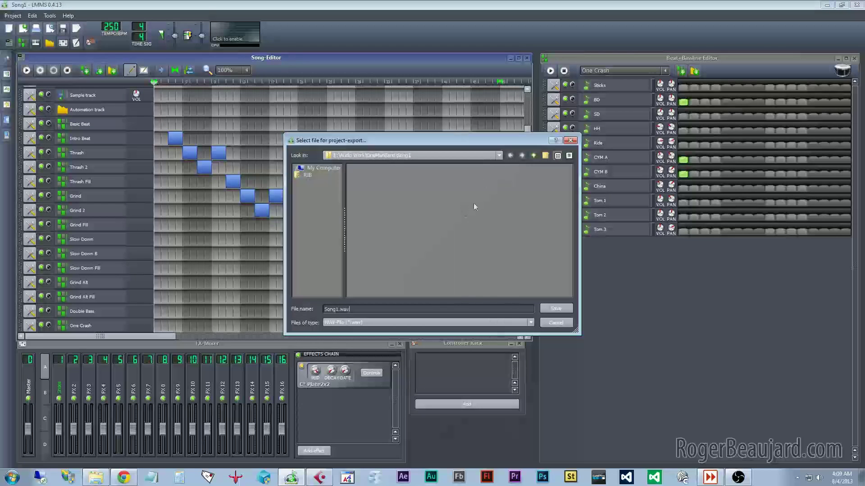
- Create a Drum Outs folder one level above Song1 and choose it as the location for the Song1.wav export
click(533, 155)
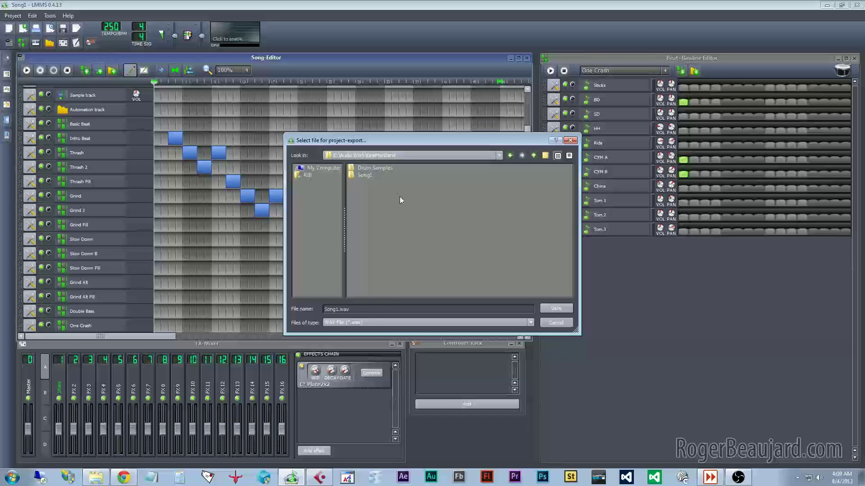
click(545, 156)
text(Drum Outs)
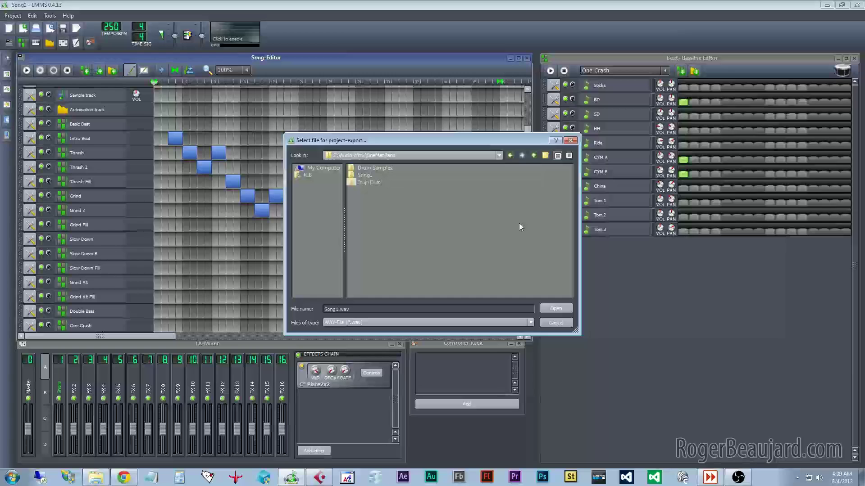
key(Return)
double_click(363, 183)
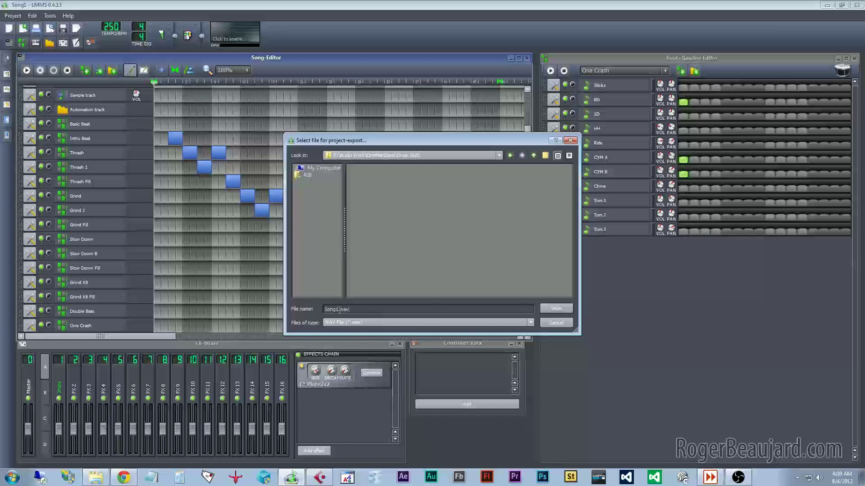
click(562, 309)
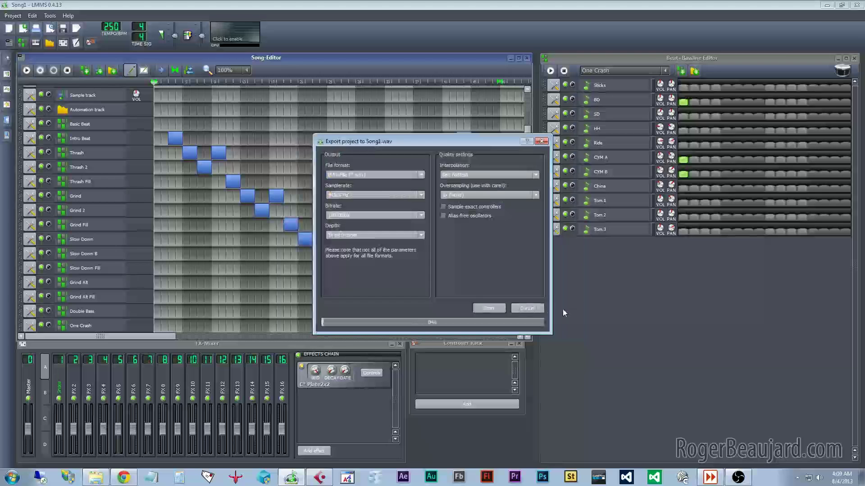
- Set the export sample rate to 44100 Hz and the depth to 16 Bit Integer
click(422, 195)
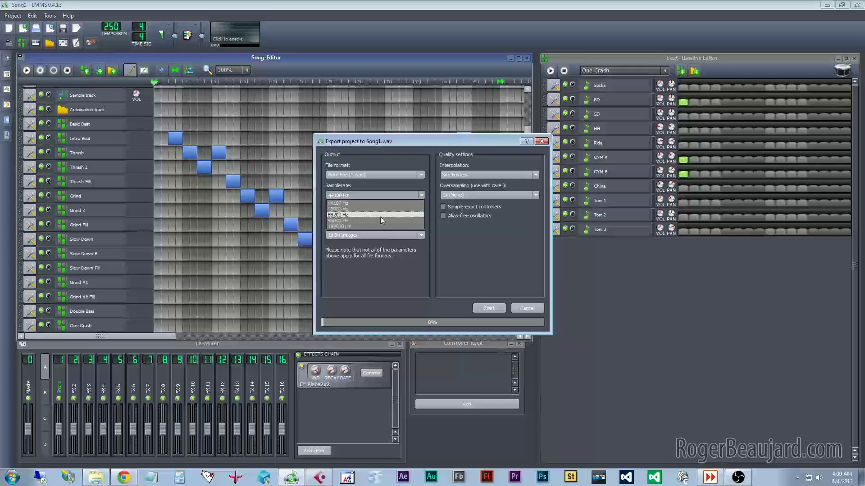
click(353, 214)
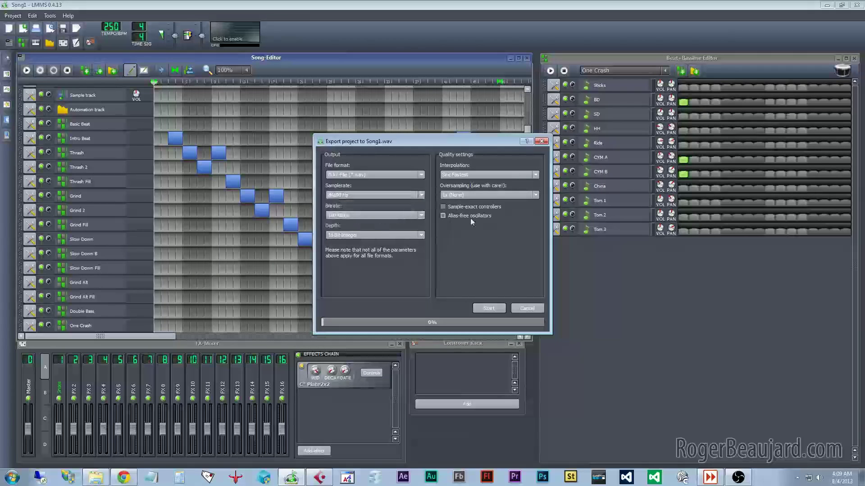
click(421, 195)
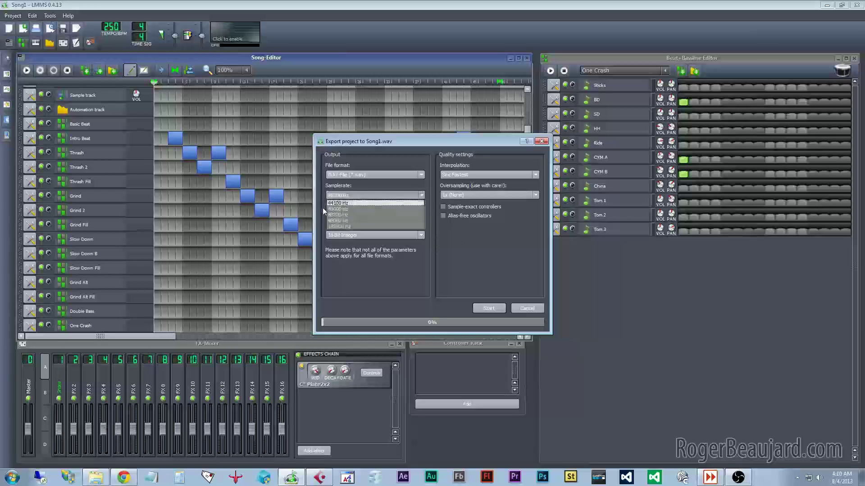
click(346, 203)
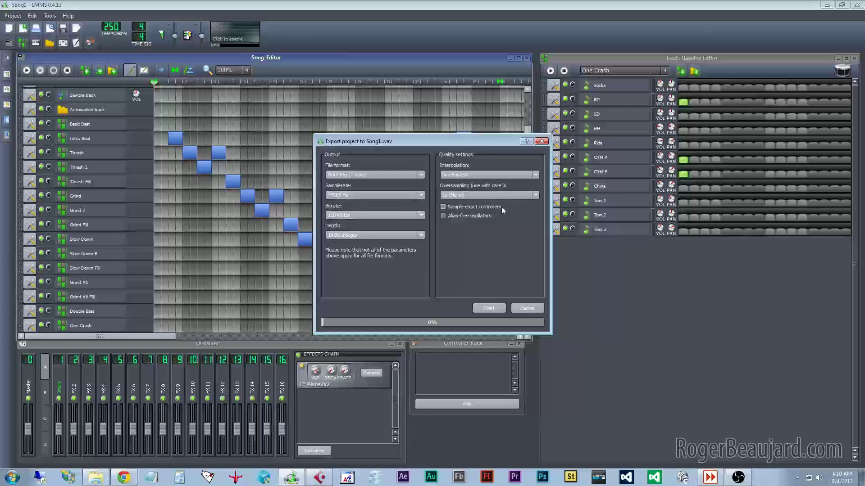
click(360, 235)
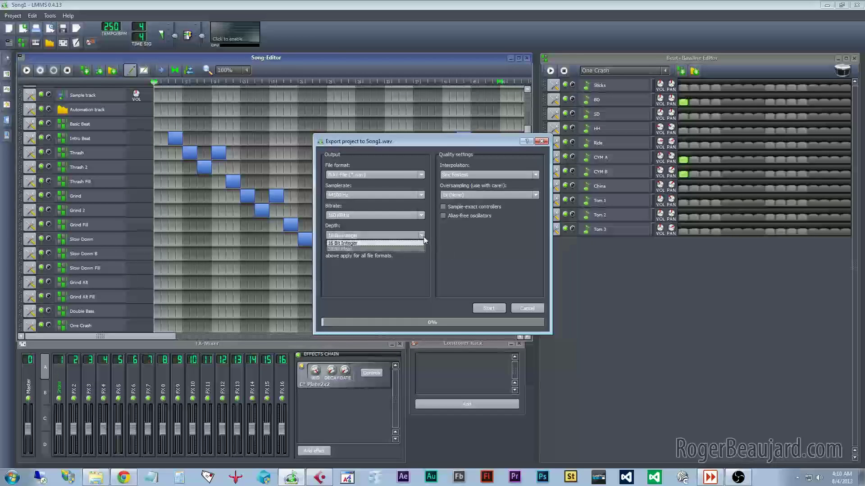
click(343, 243)
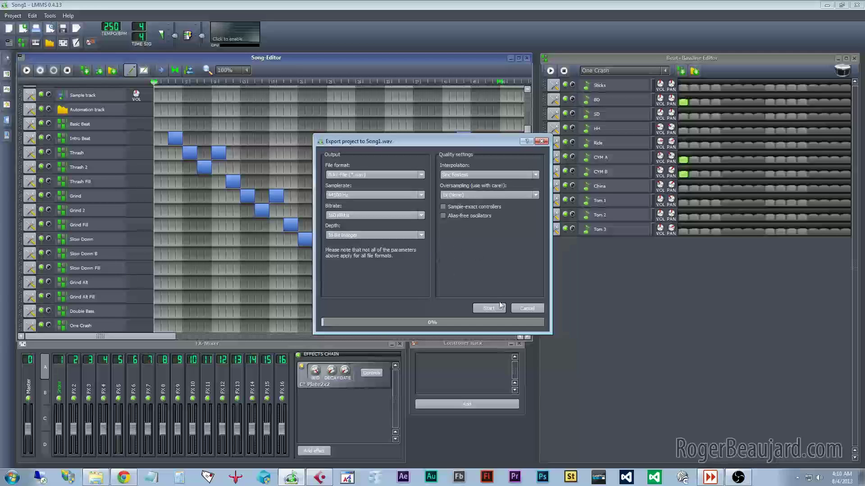
- Start rendering the song to Song1.wav with the chosen export settings
click(487, 309)
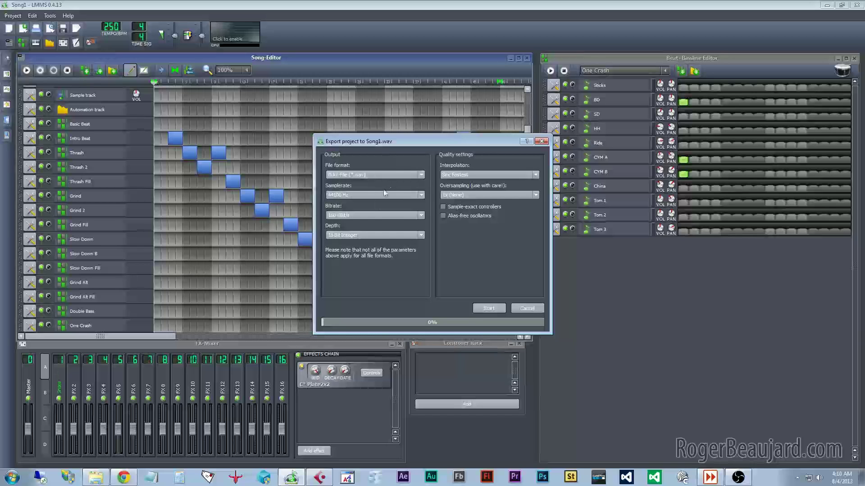
click(489, 308)
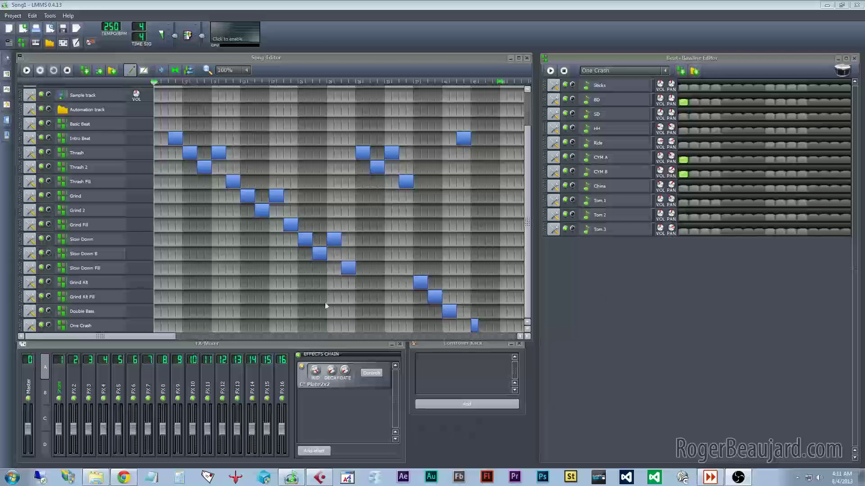
click(606, 293)
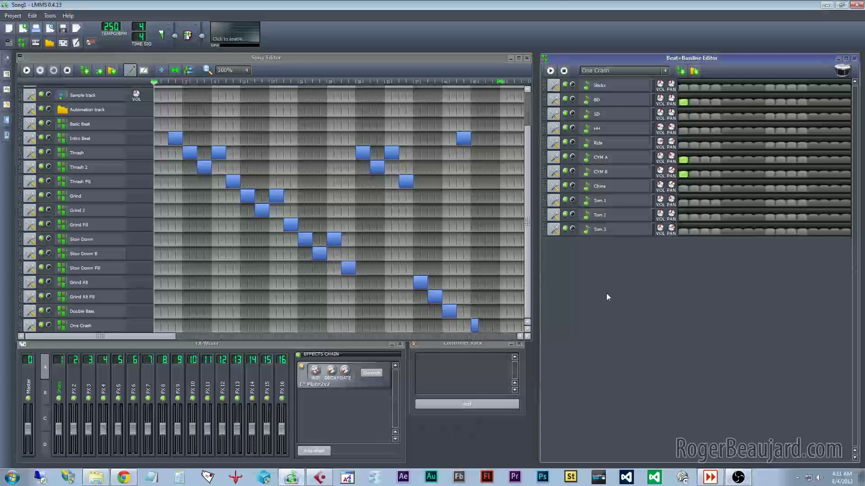